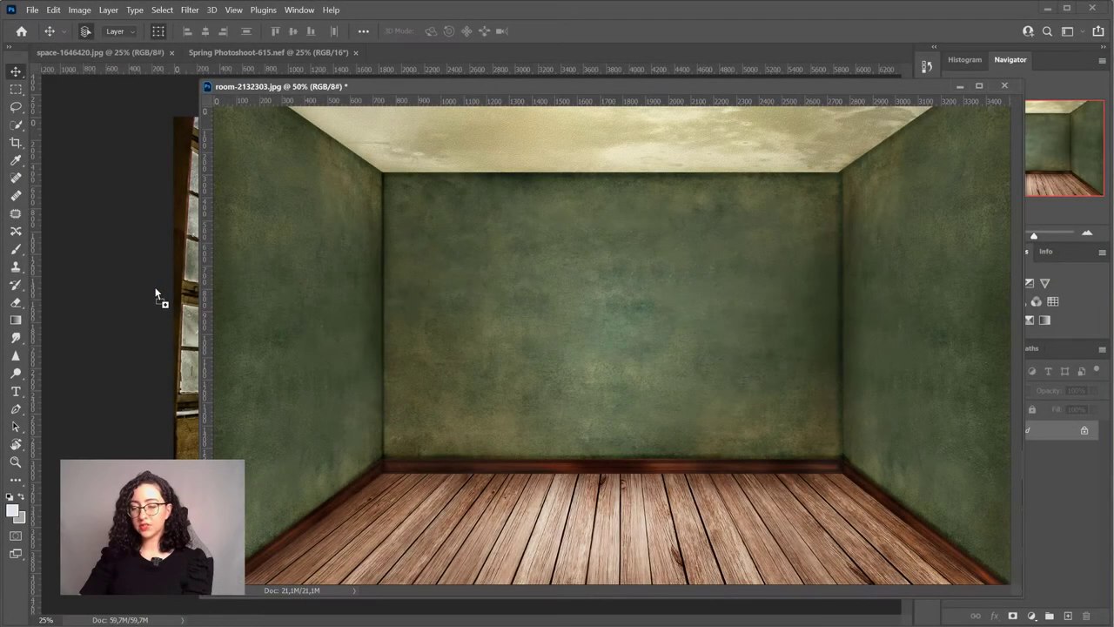
Add the room-2132303.jpg image to the space-1646420.jpg document and scale it to about 215.54% so it covers the canvas
left_click(159, 293)
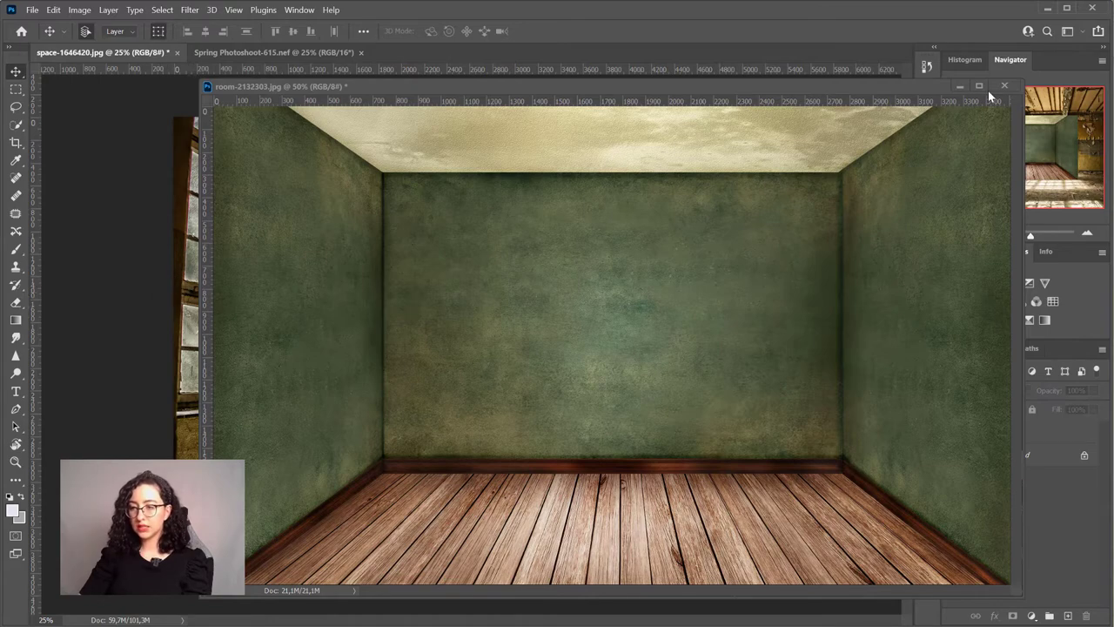
left_click(964, 86)
key("ctrl+t")
left_click_drag(668, 225, 885, 95)
left_click_drag(627, 296, 537, 302)
left_click_drag(791, 477, 1030, 620)
left_click_drag(633, 428, 631, 402)
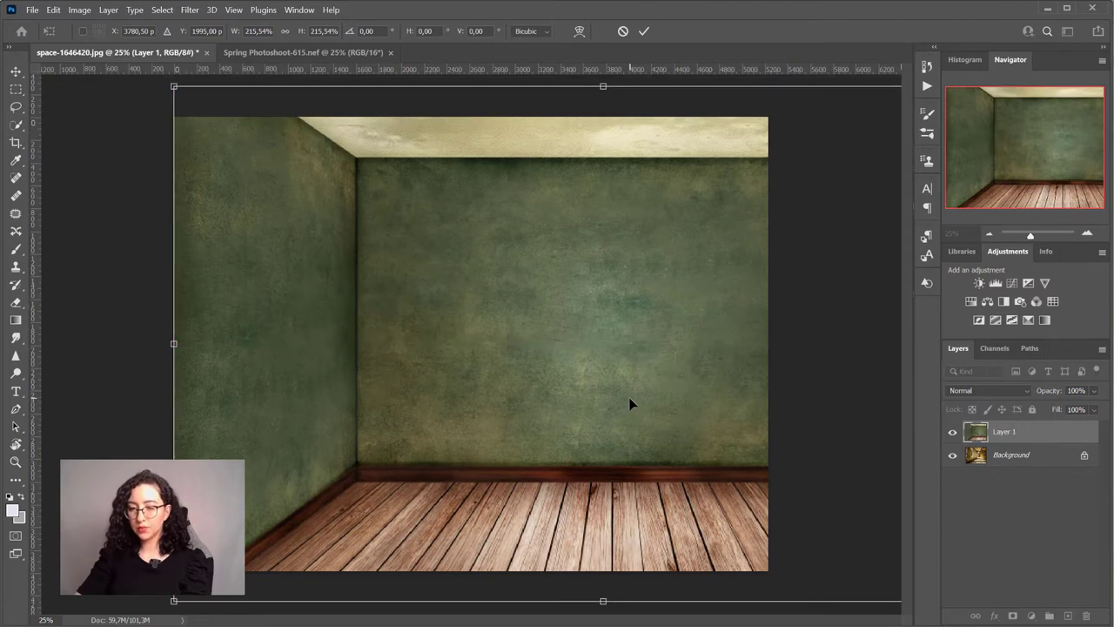
Extend the canvas to the right with Crop, and place the unlocked background photo above the green room layer
left_click(15, 141)
left_click_drag(822, 344, 806, 342)
key("Return")
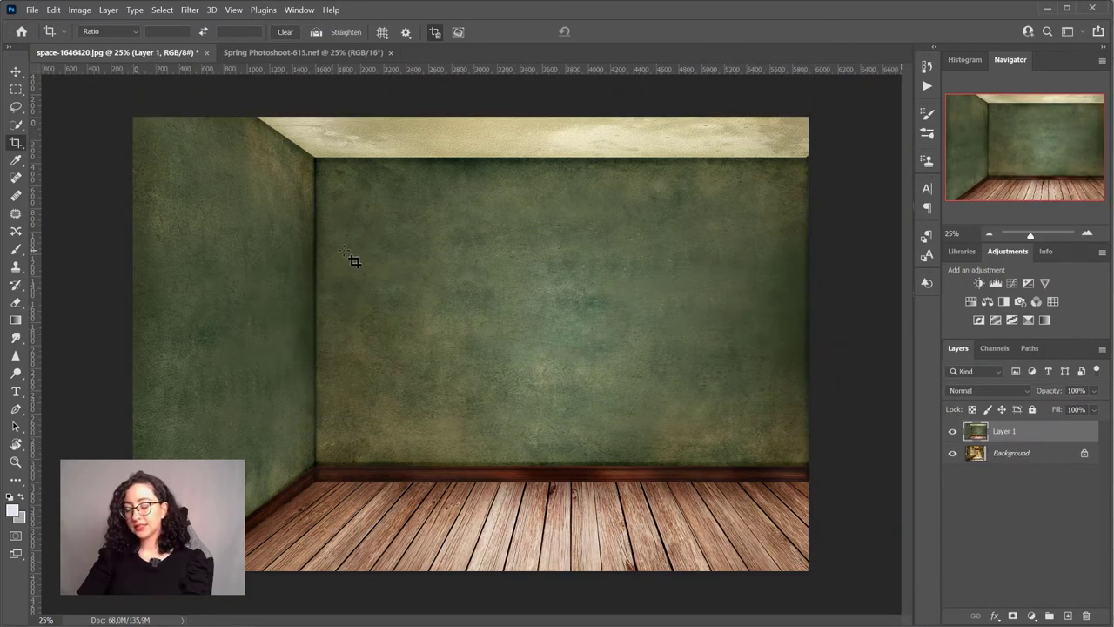
left_click(1084, 454)
left_click_drag(1001, 456, 997, 423)
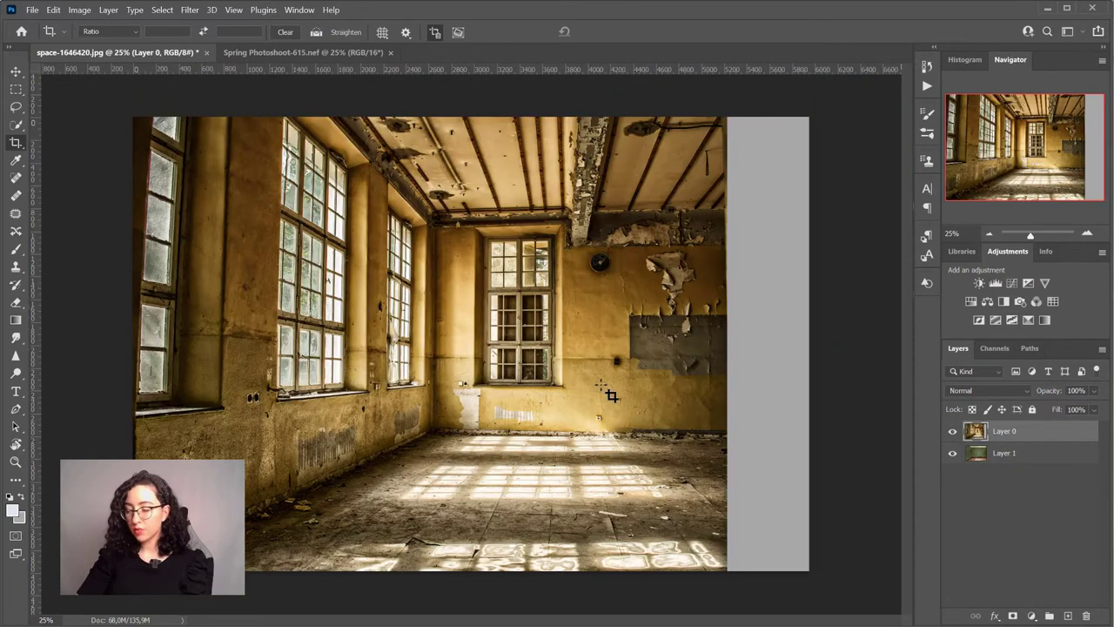
Mask the old building photo to its tall window using a 20 px feathered lasso selection, and move the window onto the green left wall
left_click(16, 108)
mouse_move(383, 152)
left_mouse_down()
mouse_move(258, 290)
mouse_move(263, 419)
mouse_move(363, 424)
mouse_move(393, 285)
mouse_move(385, 156)
left_mouse_up()
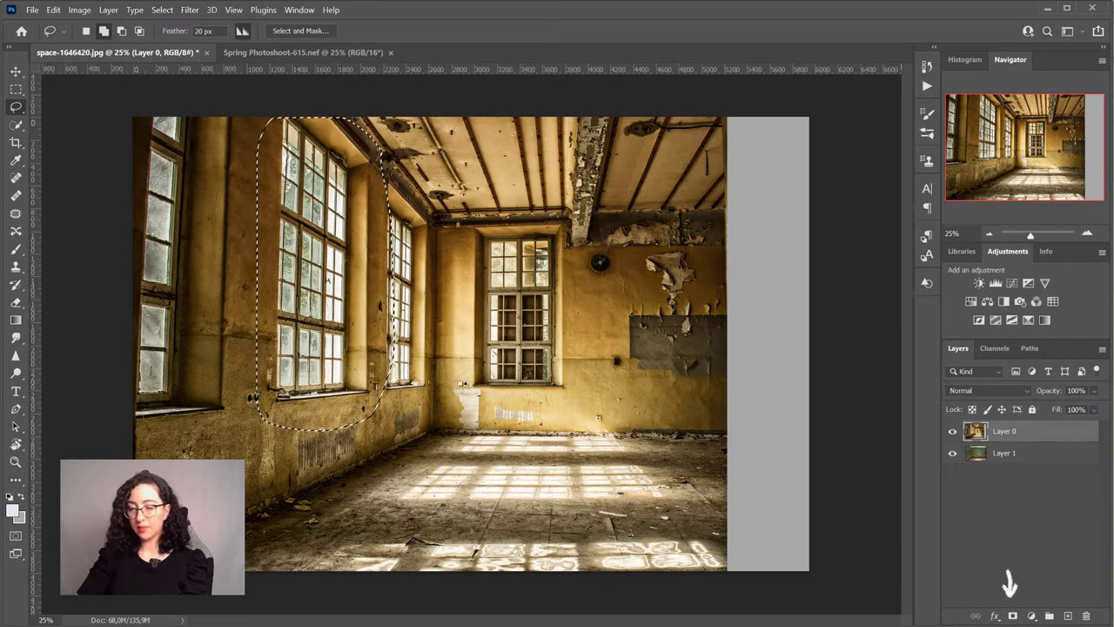
left_click(1012, 616)
left_click(15, 73)
left_click_drag(378, 243, 276, 232)
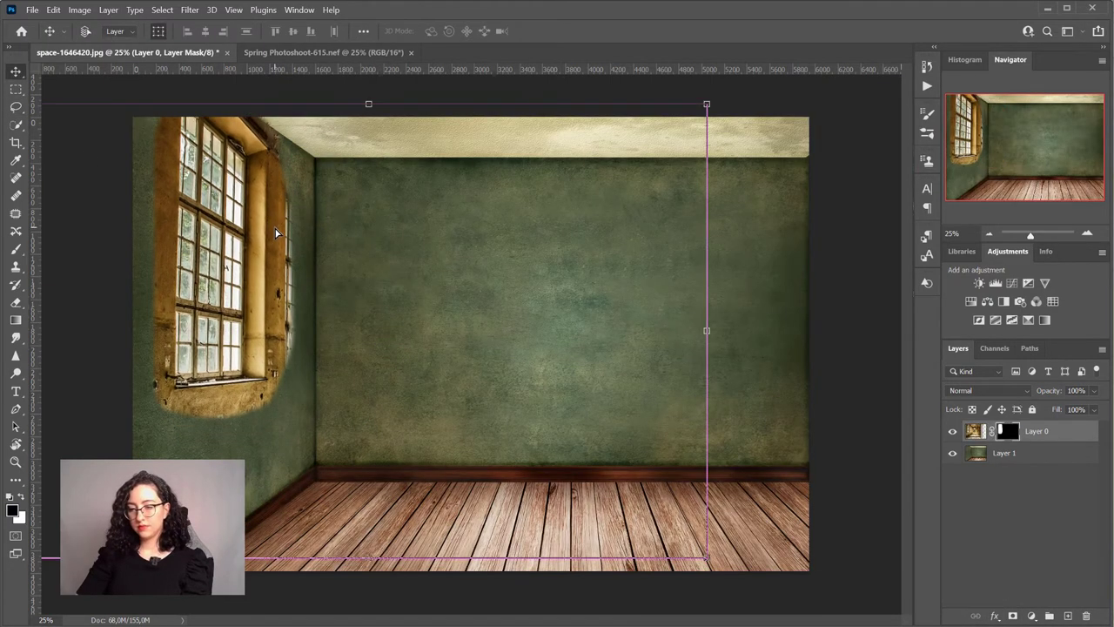
Paint black on the window layer's mask with a soft 105 px brush at 100% opacity to hide the surrounding yellow wall
key("ctrl+plus")
key("ctrl+plus")
left_click_drag(527, 620, 417, 620)
scroll(514, 552, "up", 3)
left_click(16, 249)
left_click(101, 32)
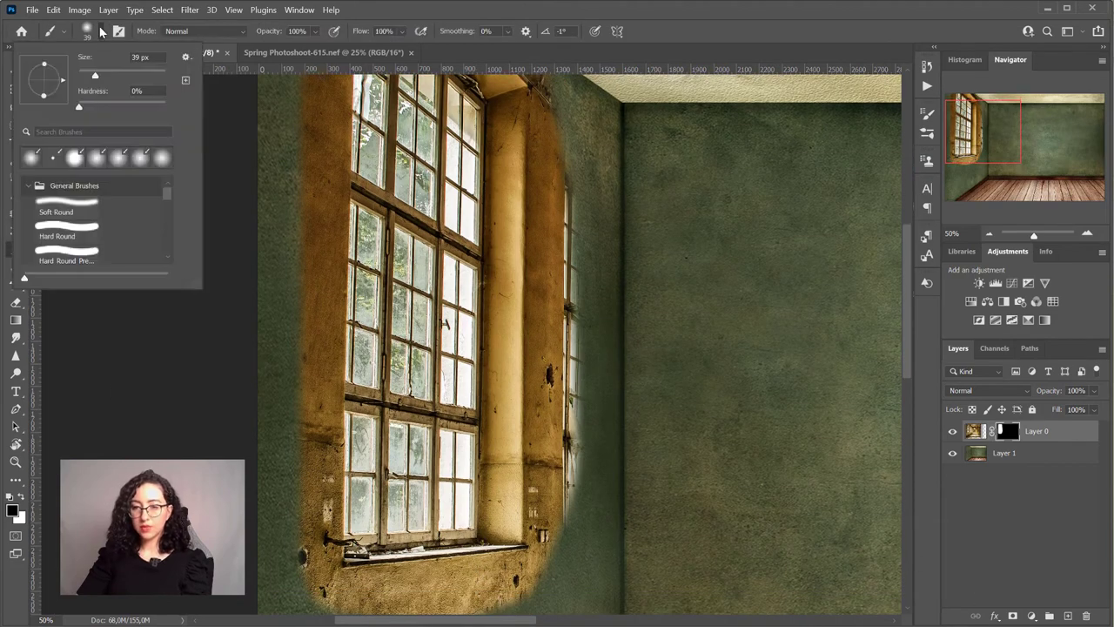
mouse_move(577, 115)
left_mouse_down()
mouse_move(566, 524)
mouse_move(540, 591)
left_mouse_up()
mouse_move(338, 596)
left_mouse_down()
mouse_move(478, 611)
mouse_move(501, 597)
mouse_move(313, 599)
mouse_move(397, 581)
mouse_move(485, 488)
mouse_move(570, 196)
left_mouse_up()
scroll(548, 435, "up", 2)
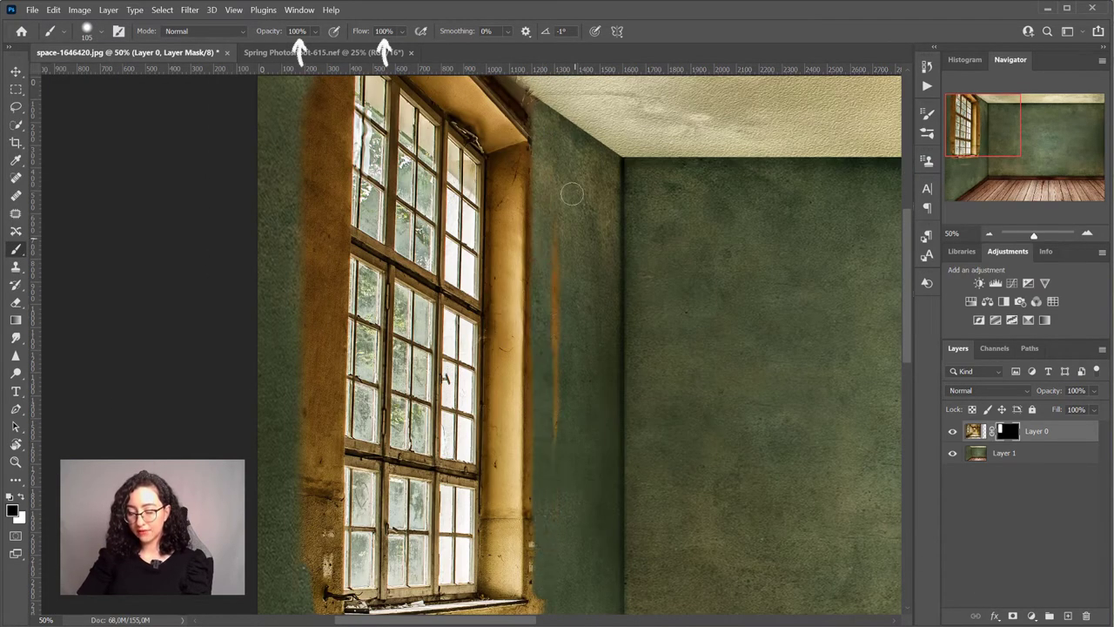
Reduce the brush to 50 px and mask out the leftover yellow wall below the window sill
scroll(574, 261, "down", 4)
key("ctrl+plus")
key("ctrl+plus")
scroll(629, 372, "down", 2)
key("bracketleft")
key("bracketleft")
key("bracketleft")
key("bracketleft")
key("bracketleft")
left_click_drag(609, 344, 215, 383)
left_click_drag(215, 382, 552, 349)
left_click_drag(205, 315, 182, 380)
Mask out the remaining yellow edge along the window's right side, from the sill up to the top corner
scroll(640, 441, "up", 3)
left_click_drag(589, 494, 597, 554)
scroll(592, 526, "up", 1)
left_click_drag(592, 445, 591, 530)
scroll(591, 478, "up", 2)
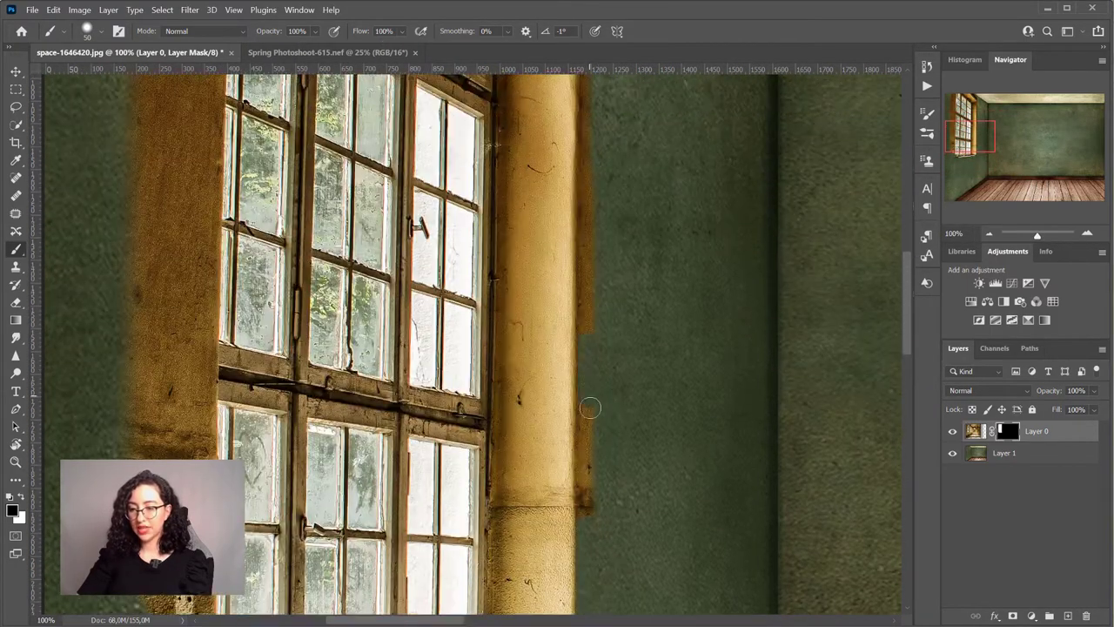
left_click_drag(591, 405, 591, 509)
scroll(594, 417, "up", 4)
left_click_drag(590, 324, 591, 470)
scroll(596, 287, "up", 4)
left_click_drag(595, 274, 590, 470)
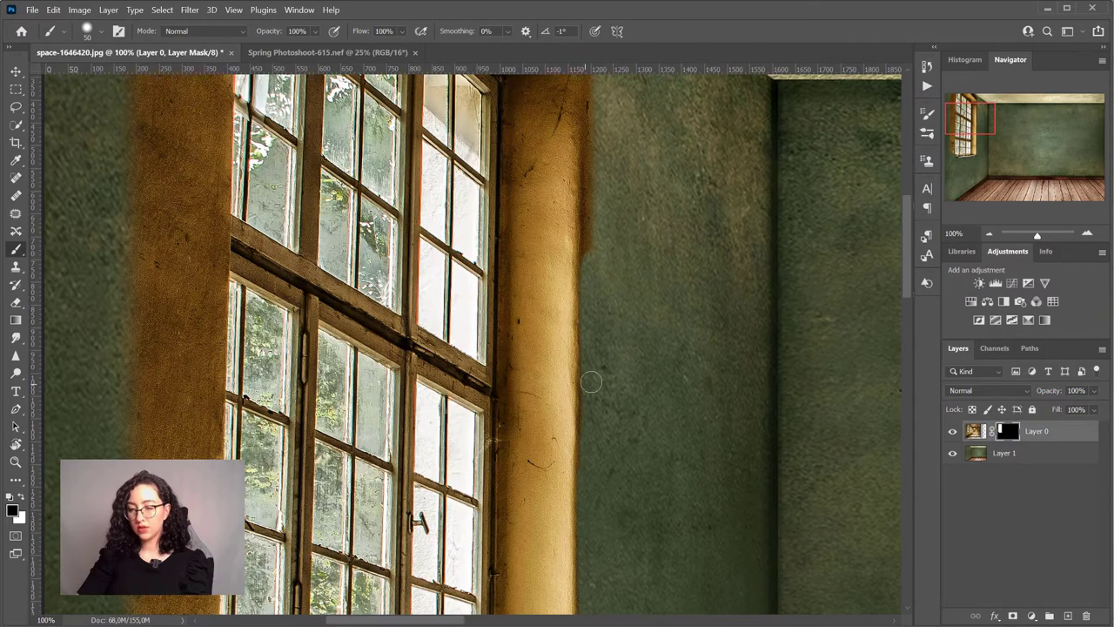
scroll(591, 381, "up", 5)
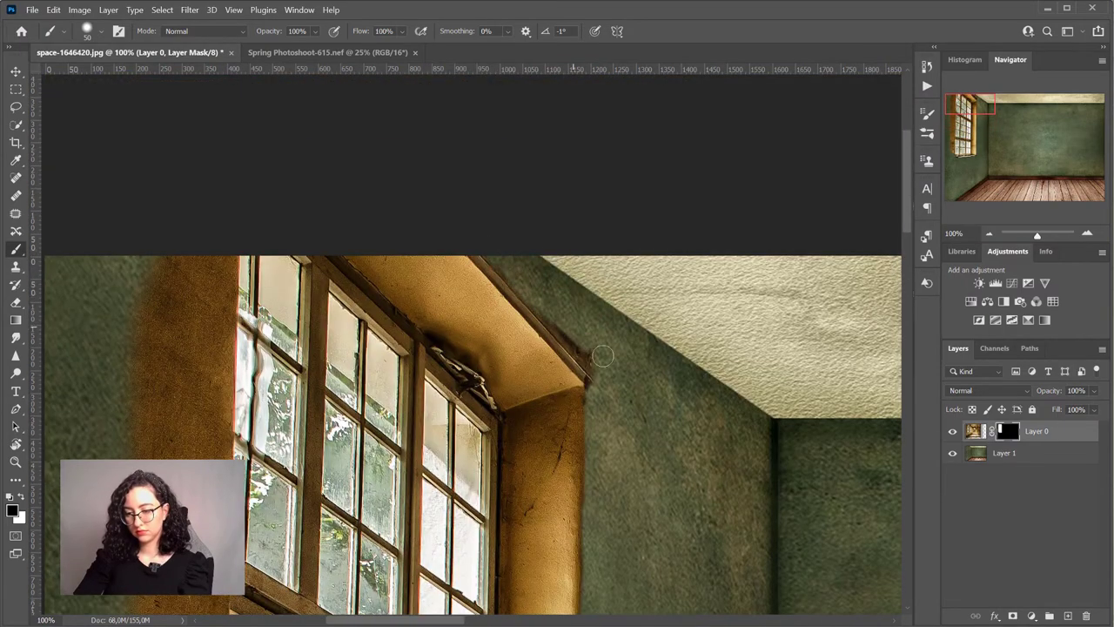
left_click_drag(536, 311, 599, 378)
Clean the window mask along the left side of the frame, from the top down to the sill's corner
mouse_move(223, 265)
left_mouse_down()
mouse_move(224, 325)
mouse_move(179, 365)
left_mouse_up()
scroll(179, 348, "down", 4)
left_click_drag(209, 278, 157, 353)
scroll(218, 127, "up", 1)
left_click_drag(218, 127, 223, 349)
scroll(223, 287, "down", 3)
mouse_move(222, 213)
left_mouse_down()
mouse_move(133, 339)
mouse_move(208, 289)
left_mouse_up()
mouse_move(222, 181)
left_mouse_down()
mouse_move(221, 279)
mouse_move(194, 350)
mouse_move(112, 349)
left_mouse_up()
scroll(229, 129, "up", 3)
mouse_move(229, 129)
left_mouse_down()
mouse_move(221, 381)
mouse_move(250, 171)
left_mouse_up()
scroll(223, 366, "down", 2)
key("x")
scroll(250, 166, "down", 5)
key("x")
left_click_drag(219, 256, 217, 399)
key("x")
key("x")
scroll(219, 216, "down", 6)
left_click_drag(209, 241, 208, 434)
mouse_move(215, 211)
left_mouse_down()
mouse_move(206, 420)
mouse_move(149, 374)
left_mouse_up()
scroll(211, 296, "down", 5)
key("ctrl+0")
Enlarge the masked window with Free Transform and reposition it on the left wall
left_click(16, 71)
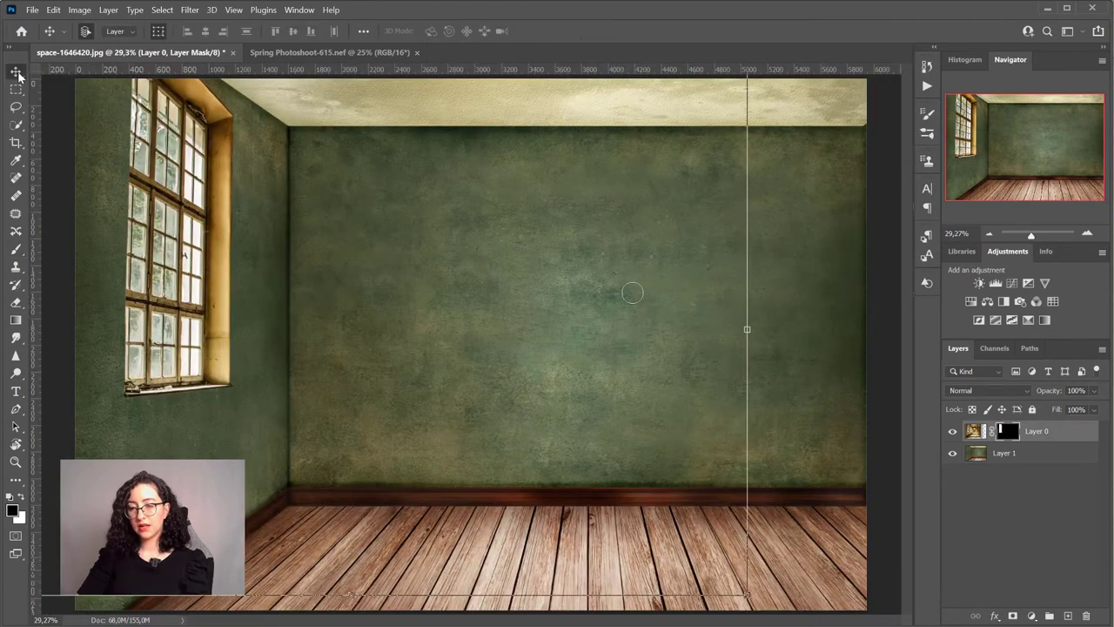
key("ctrl+t")
key("ctrl+minus")
key("ctrl+minus")
left_click_drag(627, 484, 692, 557)
left_click_drag(324, 348, 303, 346)
Hide the window layer and use the Clone Stamp on the green room layer to cover the ceiling with wall texture
left_click(955, 431)
key("ctrl+plus")
key("ctrl+plus")
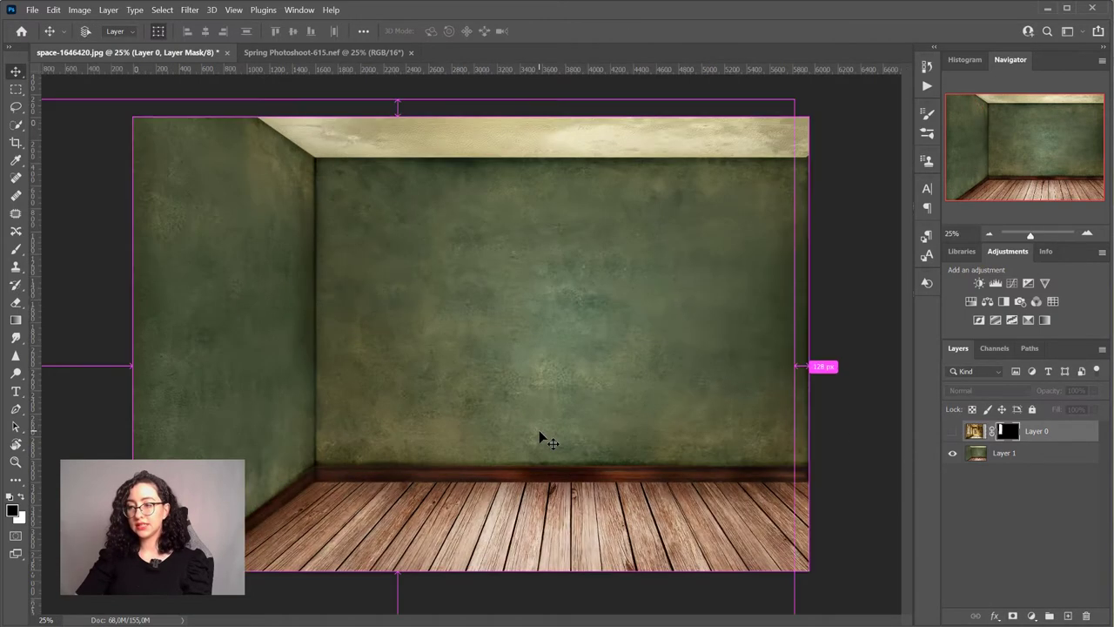
scroll(433, 260, "up", 2)
scroll(478, 609, "right", 1)
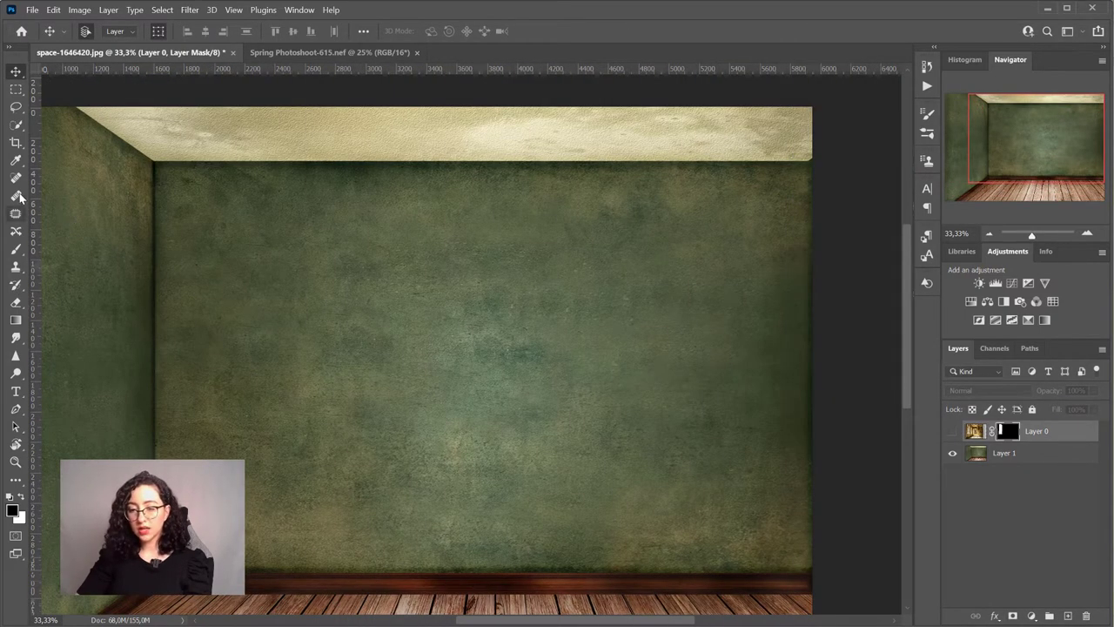
left_click(16, 267)
left_click(1005, 453)
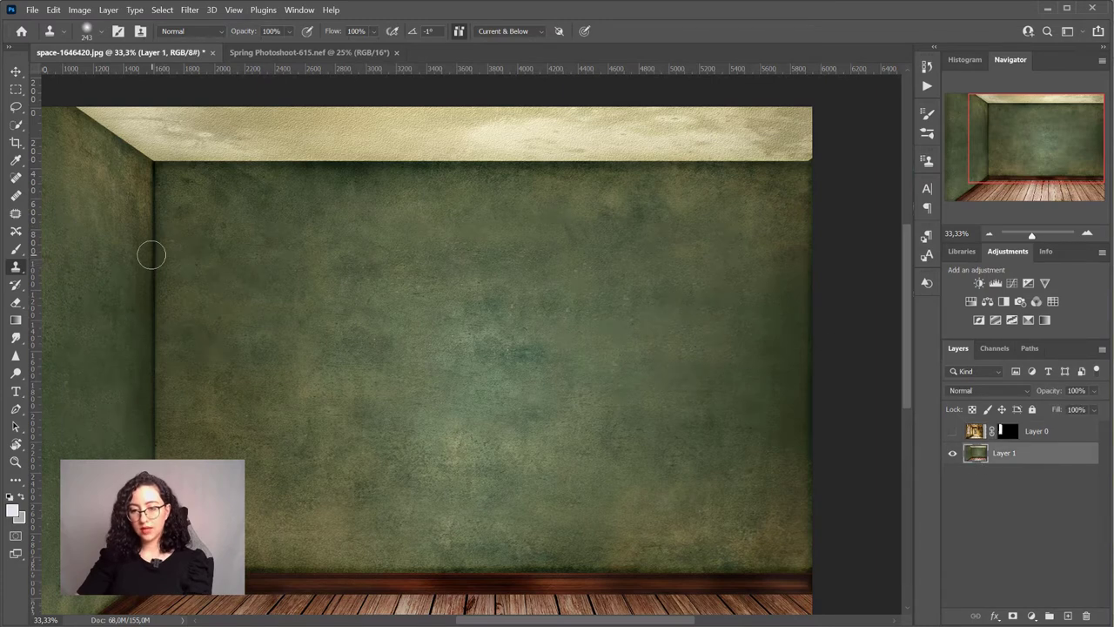
left_click(99, 33)
left_click(264, 300)
left_click(152, 255, "alt")
mouse_move(153, 165)
left_mouse_down()
mouse_move(155, 115)
mouse_move(204, 127)
mouse_move(187, 118)
mouse_move(225, 156)
mouse_move(284, 123)
mouse_move(361, 175)
mouse_move(479, 142)
mouse_move(464, 149)
mouse_move(668, 137)
mouse_move(720, 155)
mouse_move(811, 146)
mouse_move(651, 123)
left_mouse_up()
mouse_move(113, 140)
left_mouse_down()
mouse_move(129, 128)
mouse_move(99, 172)
mouse_move(120, 202)
left_mouse_up()
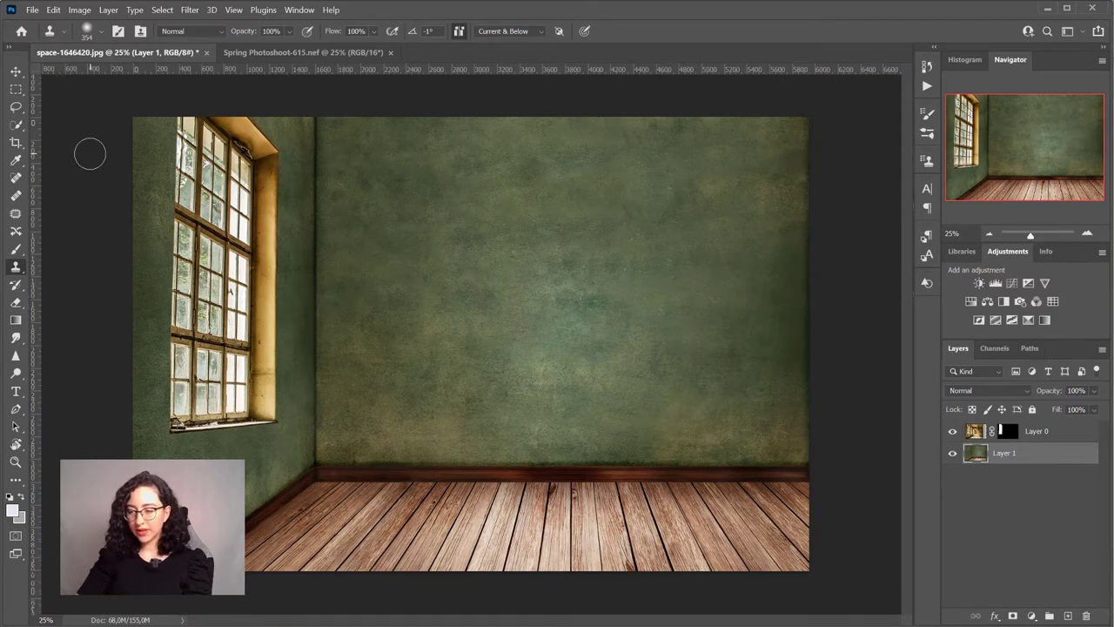
Hide the window layer and create a new layer filled with black above the green room layer
left_click(15, 70)
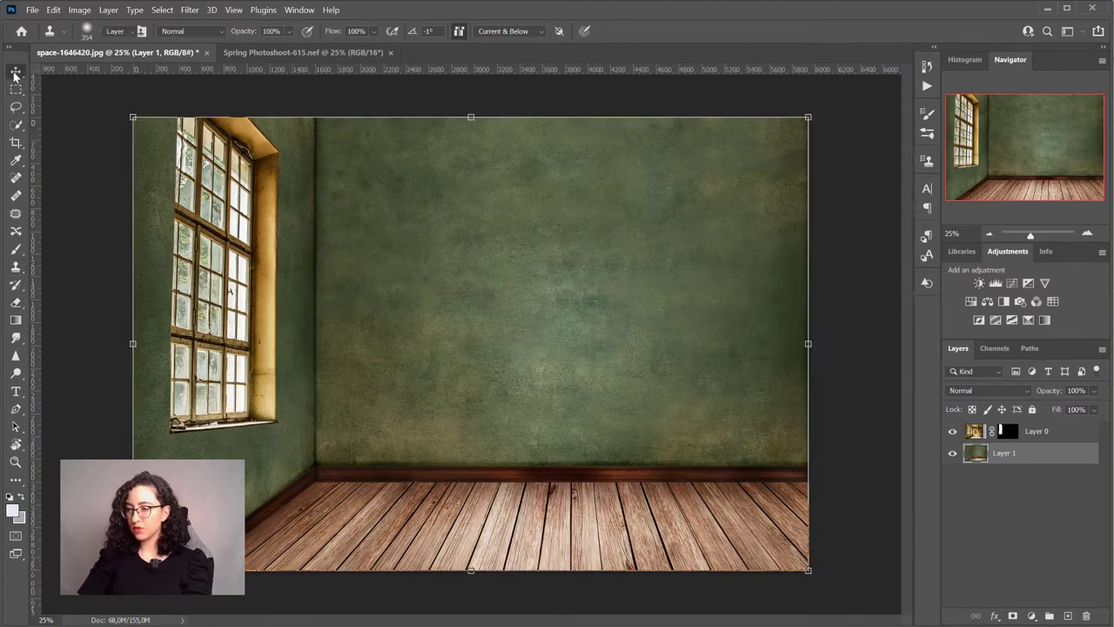
left_click(952, 431)
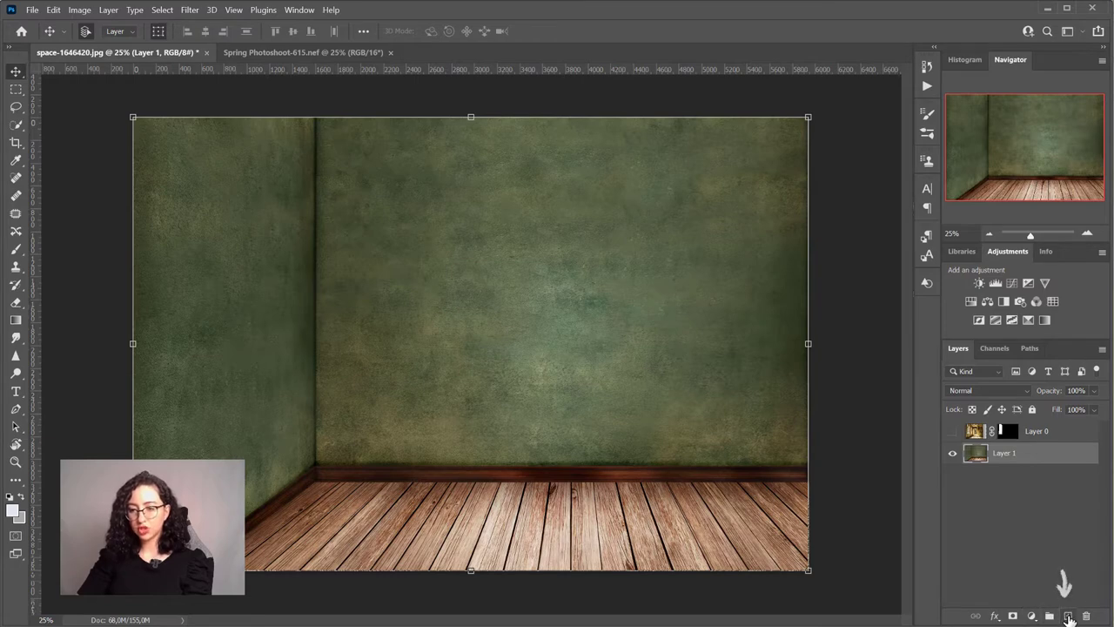
left_click(1066, 616)
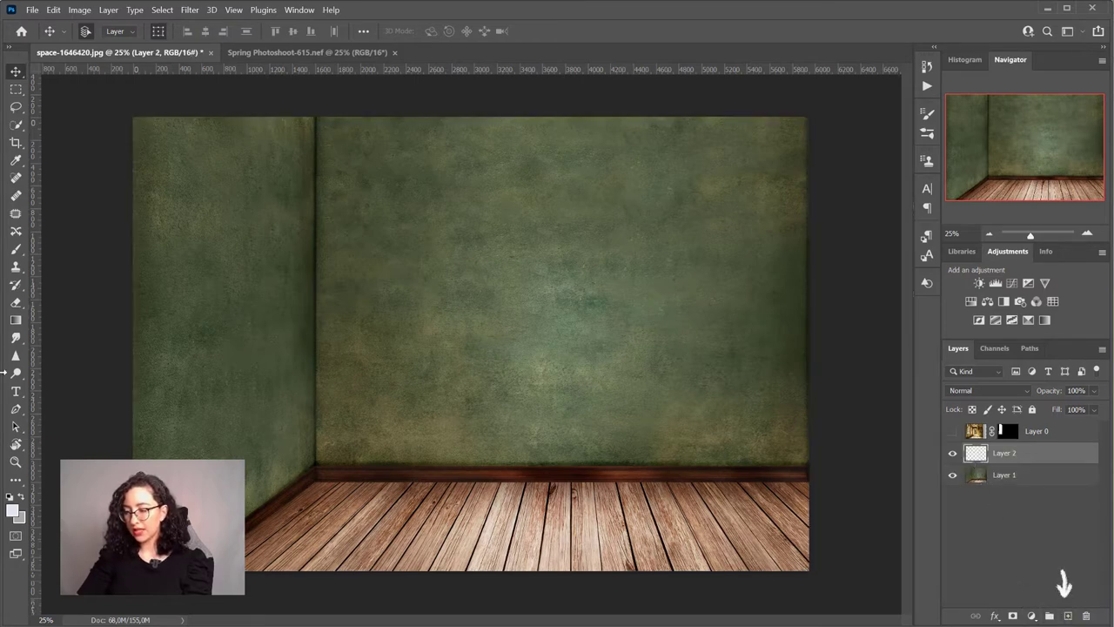
left_click(16, 481)
left_click(45, 505)
left_click(12, 509)
key("Return")
left_click(724, 293)
Apply Add Noise to the black layer with an amount of 137.55% and Gaussian distribution
left_click(190, 10)
mouse_move(249, 211)
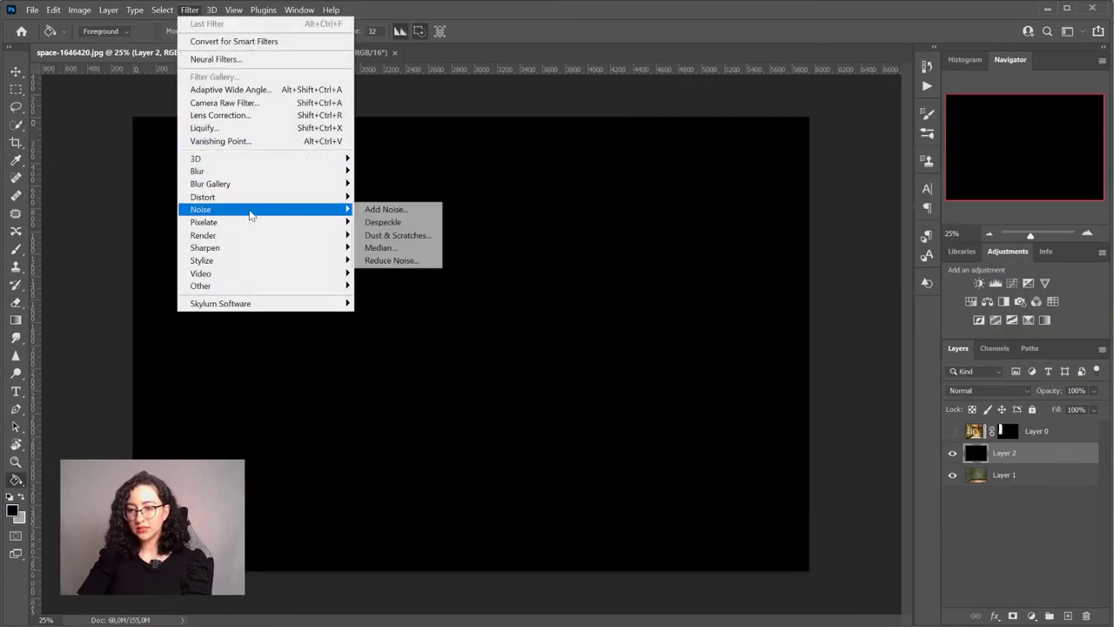
left_click(383, 210)
left_click_drag(492, 304, 564, 308)
left_click(484, 357)
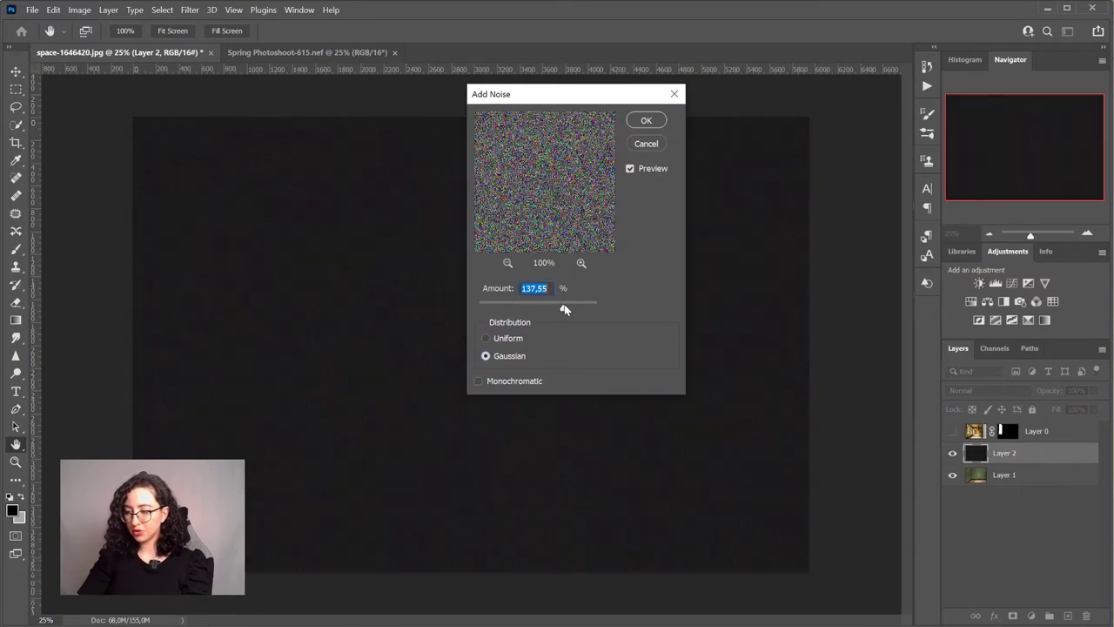
key("g")
left_click(646, 120)
Set the noise layer's blend mode to Soft Light and lower its fill to 34%
left_click(989, 390)
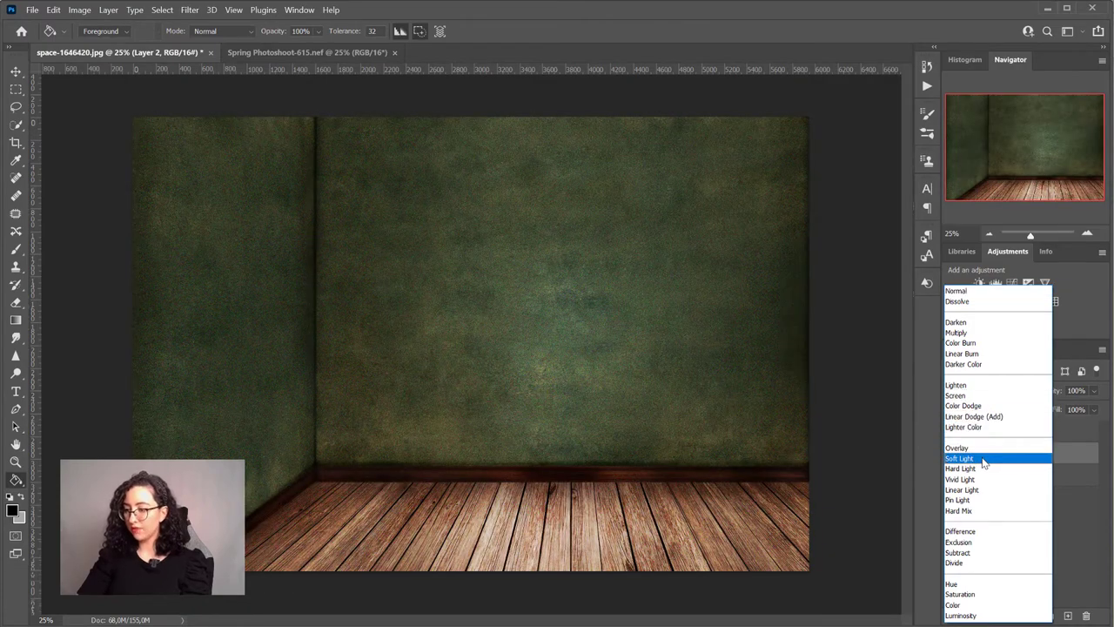
left_click(982, 461)
key("ctrl+plus")
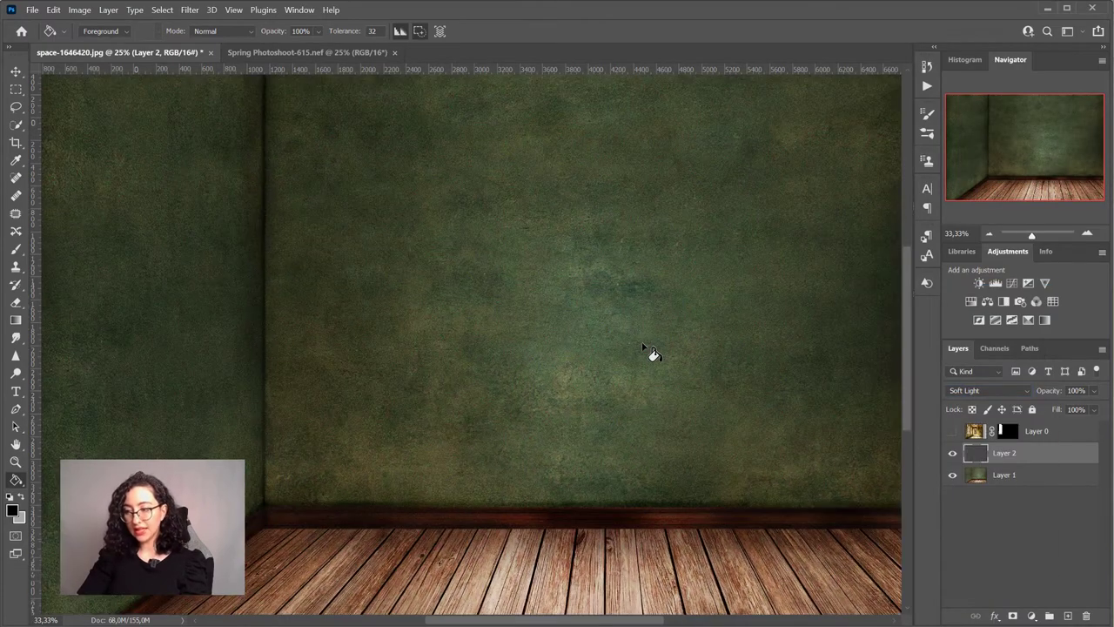
key("ctrl+plus")
key("ctrl+plus")
left_click(953, 452)
left_click(953, 452)
left_click(1094, 410)
left_click(1064, 424)
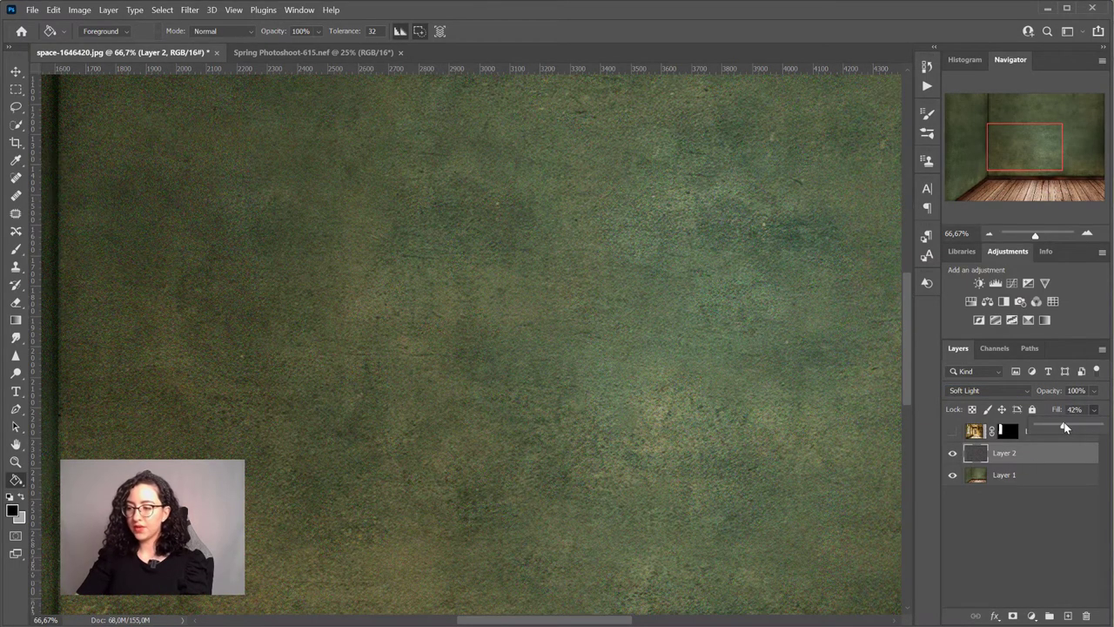
left_click(955, 453)
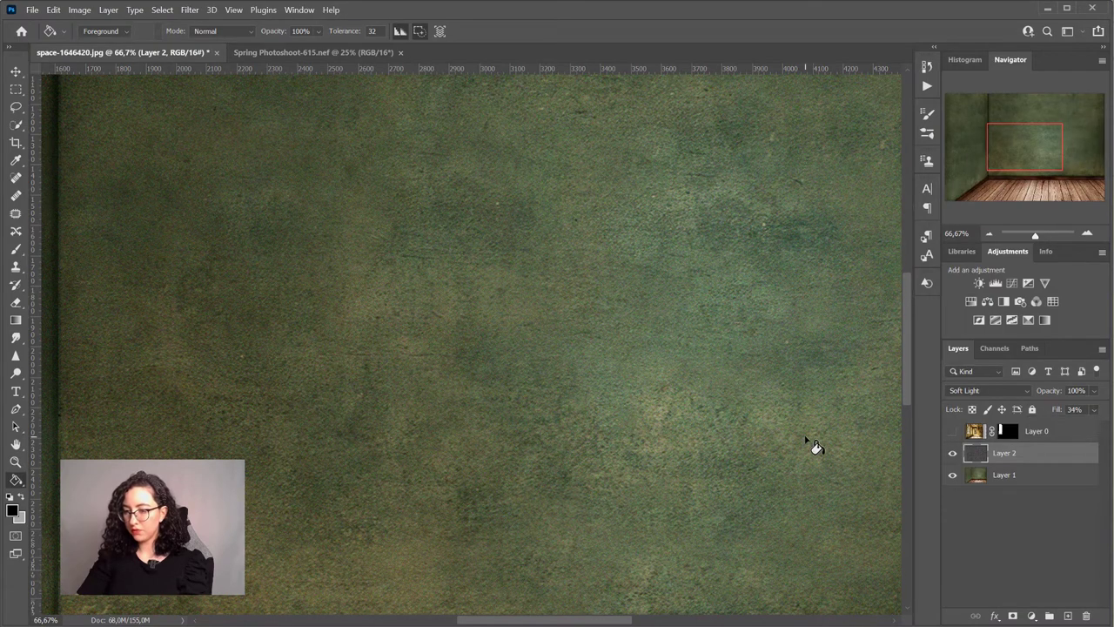
Select the wooden floor area with the Polygonal Lasso, following the baseboard edge along both walls
key("ctrl+minus")
key("ctrl+minus")
key("ctrl+minus")
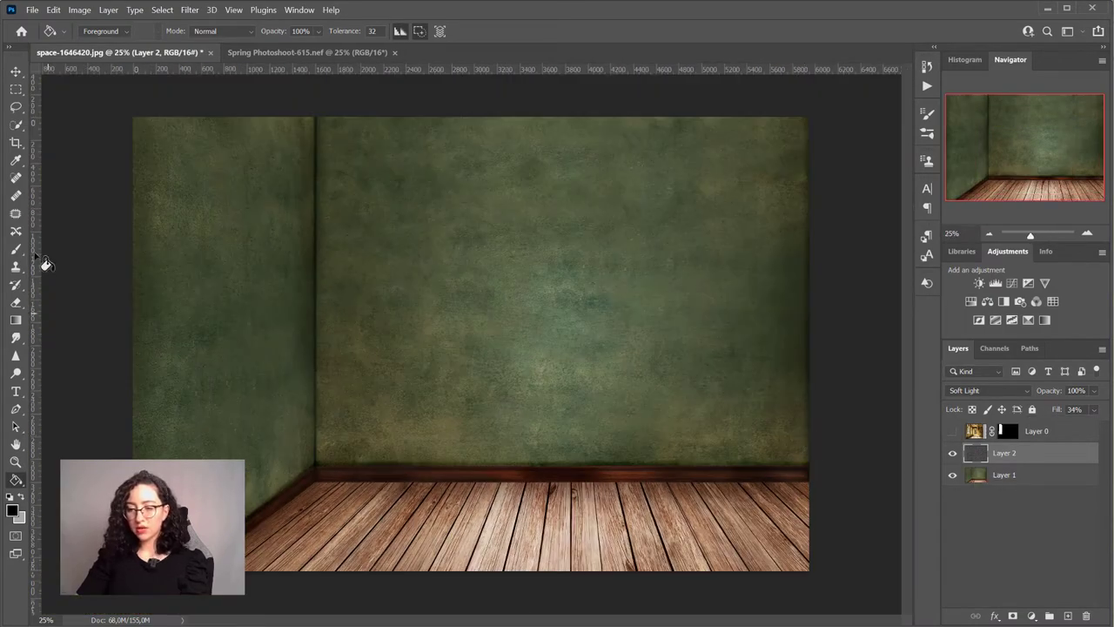
right_click(15, 107)
left_click(74, 119)
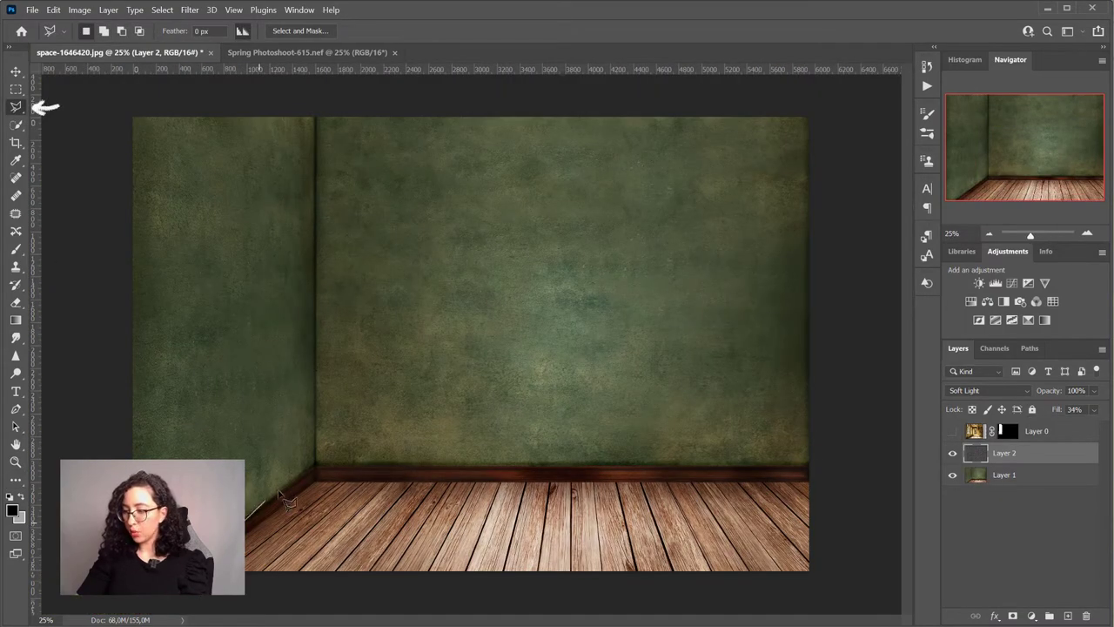
left_click(317, 476)
left_click(811, 478)
left_click(818, 585)
double_click(309, 596)
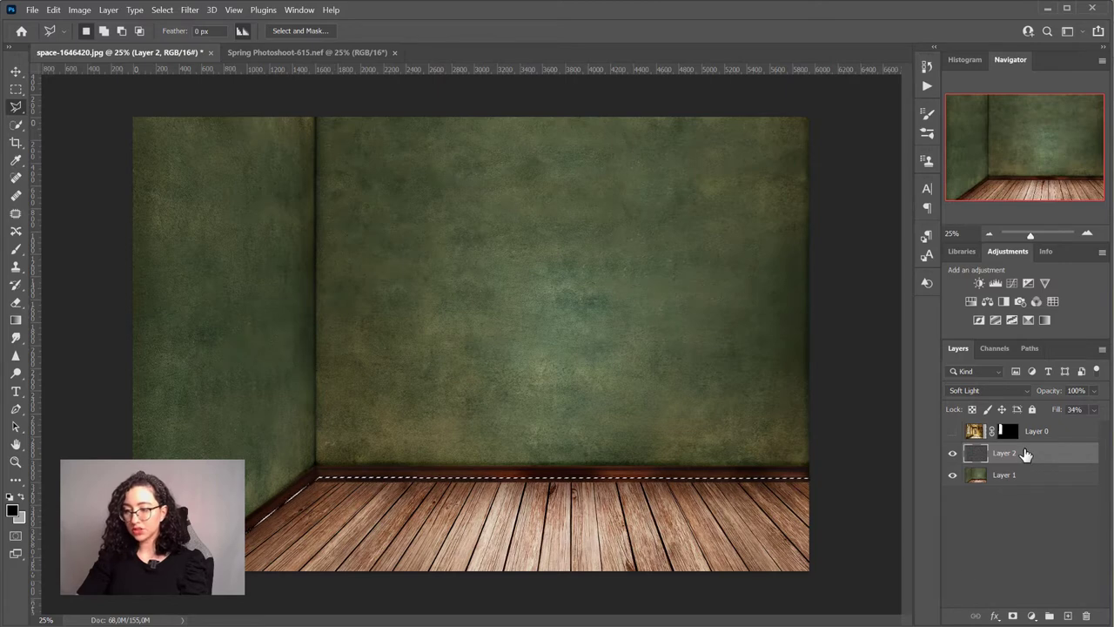
Duplicate the green room layer as "Floor" and mask the copy with the floor selection
left_click(1009, 475)
right_click(1014, 478)
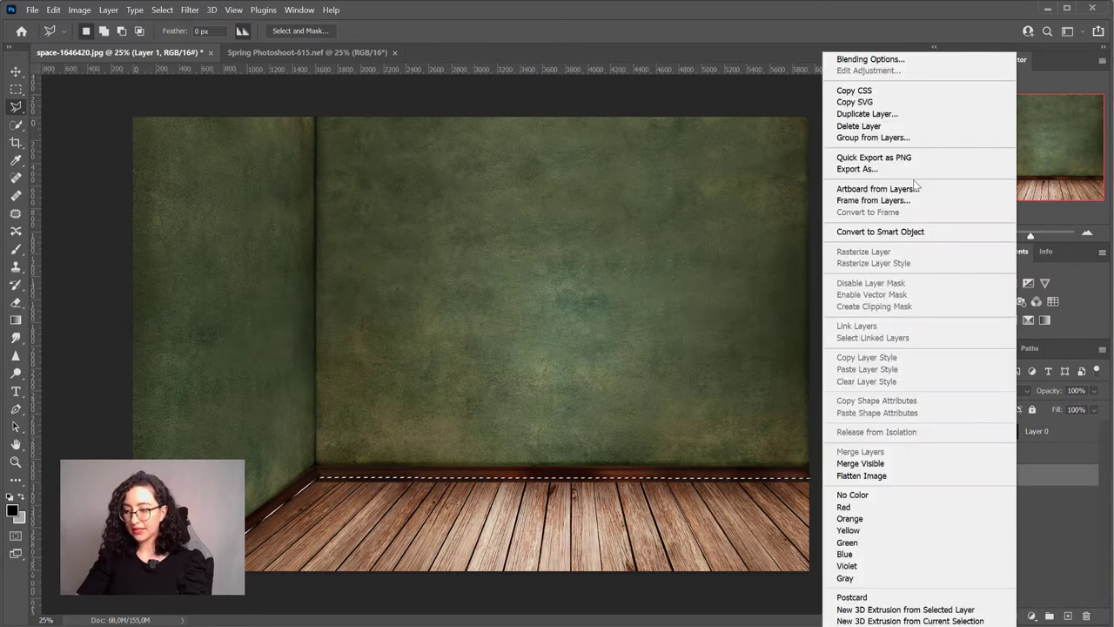
left_click(867, 113)
type("Floor")
key("Return")
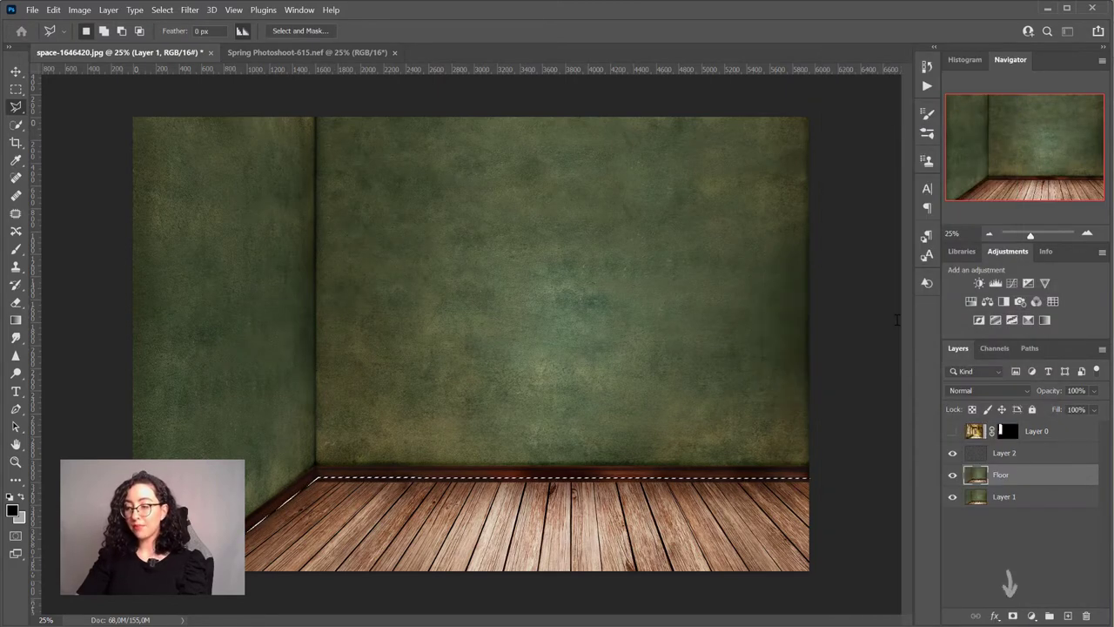
left_click(1012, 615)
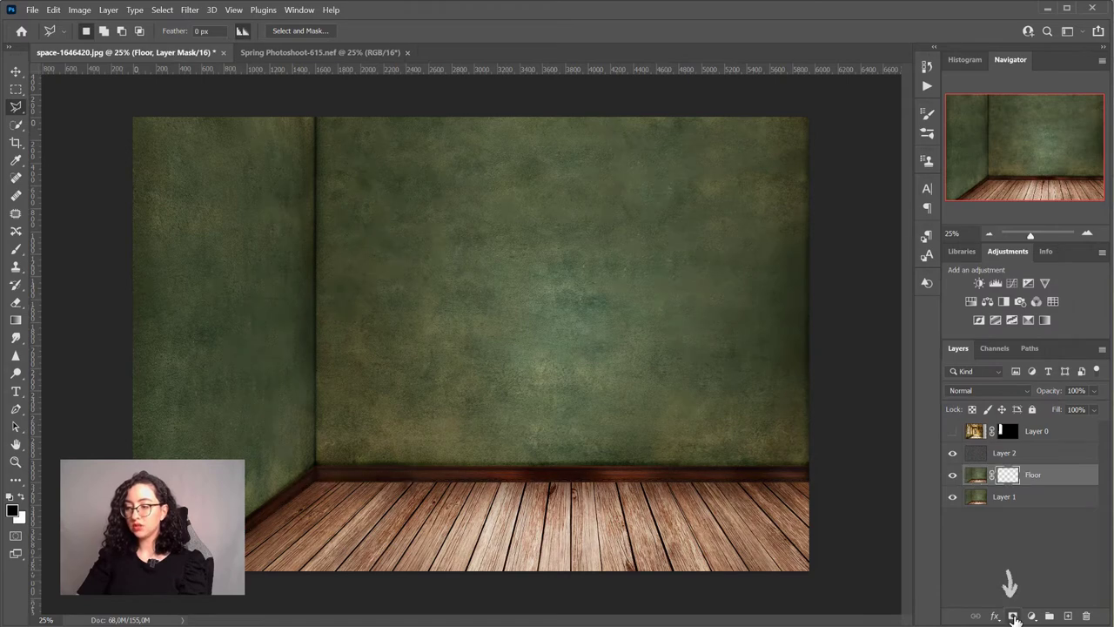
left_click(952, 497)
left_click(952, 497)
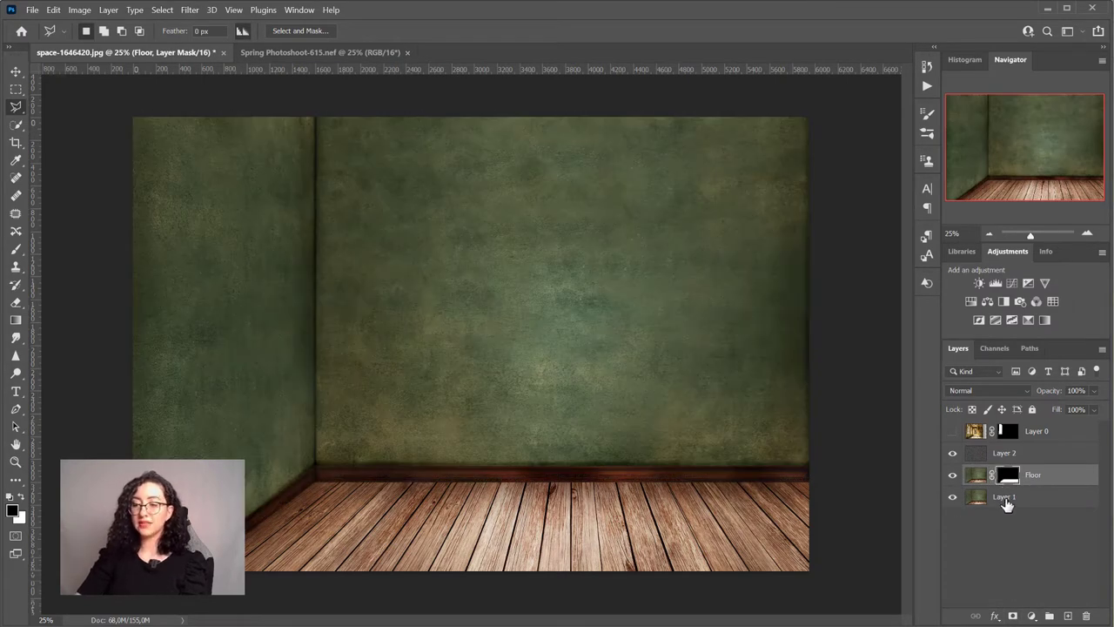
Rename the original room layer to "Wall" and select the Floor layer's mask
double_click(1007, 497)
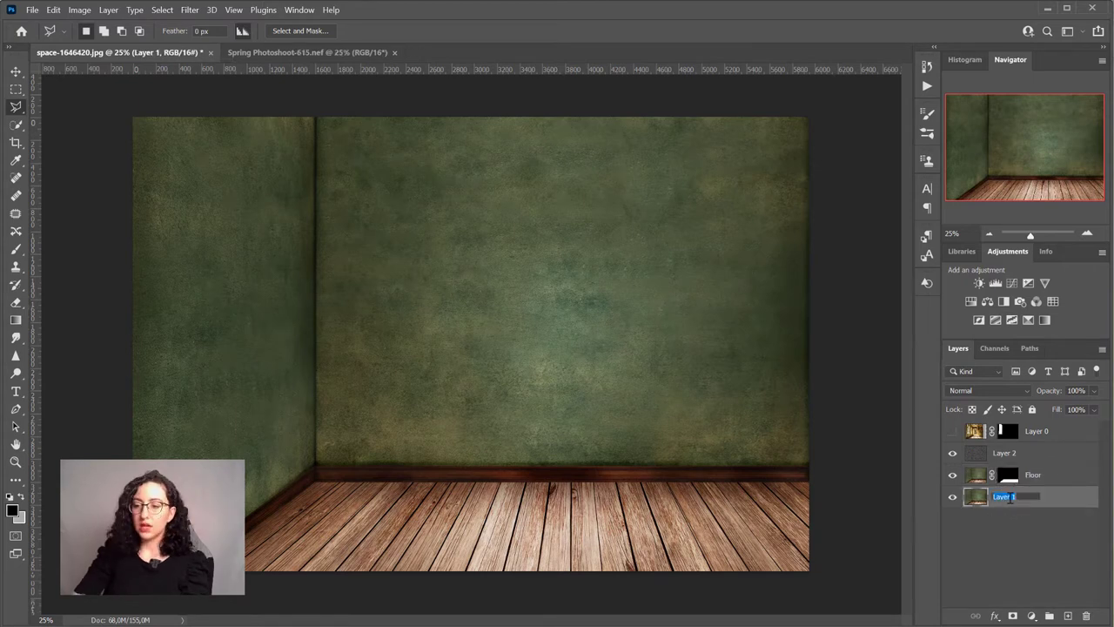
type("Wall")
key("Return")
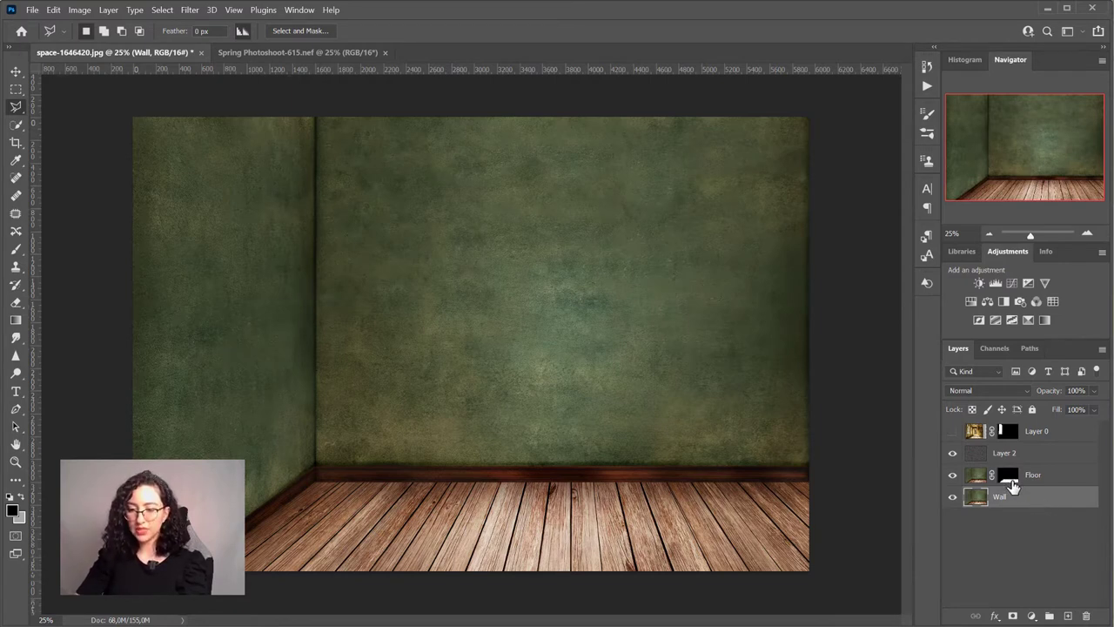
left_click(1008, 476)
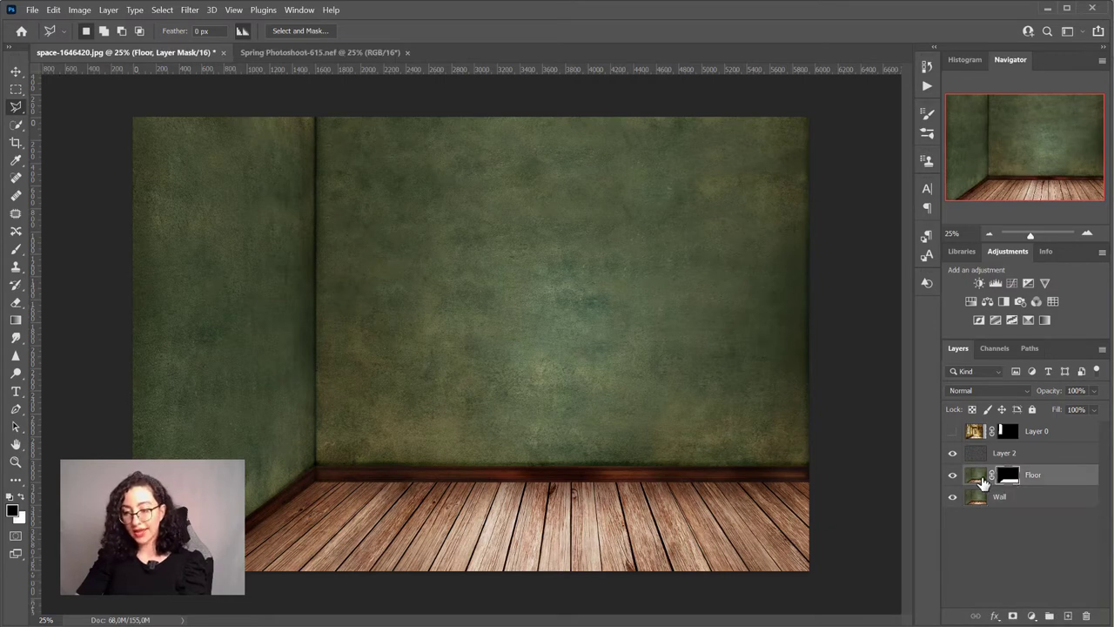
Apply a Gaussian Blur with a 5.6-pixel radius to the Floor layer's image
left_click(977, 478)
left_click(190, 9)
mouse_move(236, 173)
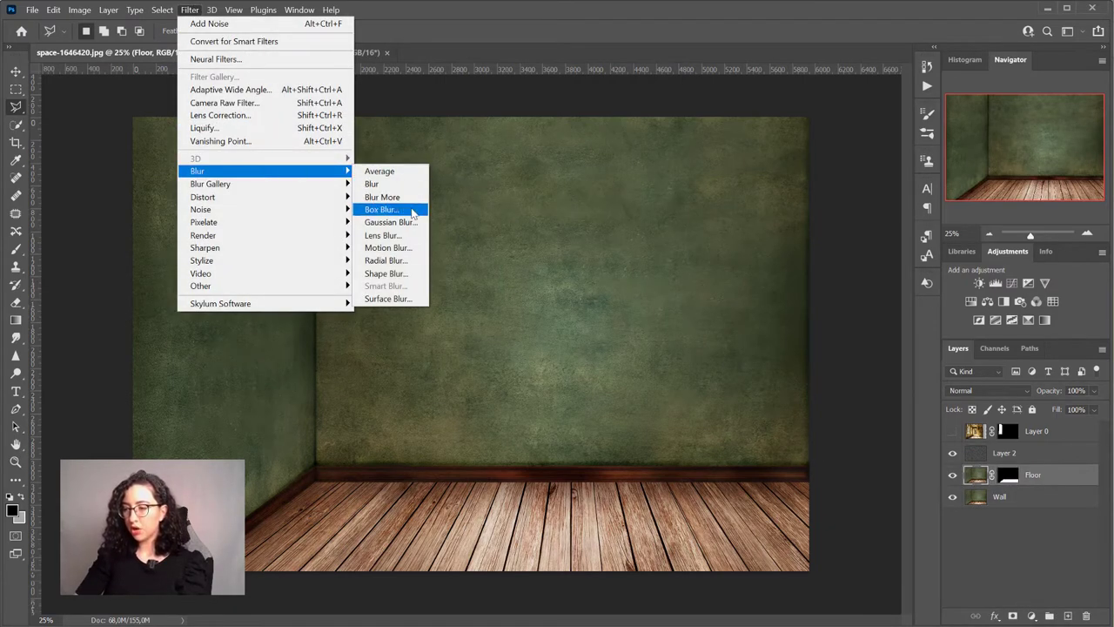
left_click(391, 222)
left_click_drag(800, 569, 808, 569)
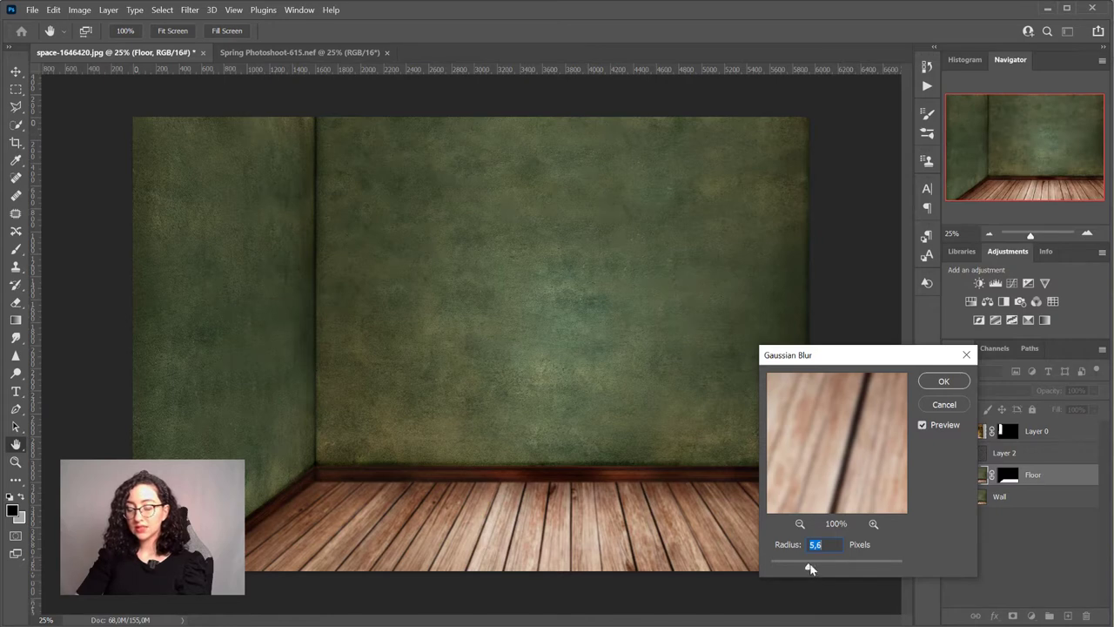
left_click(924, 424)
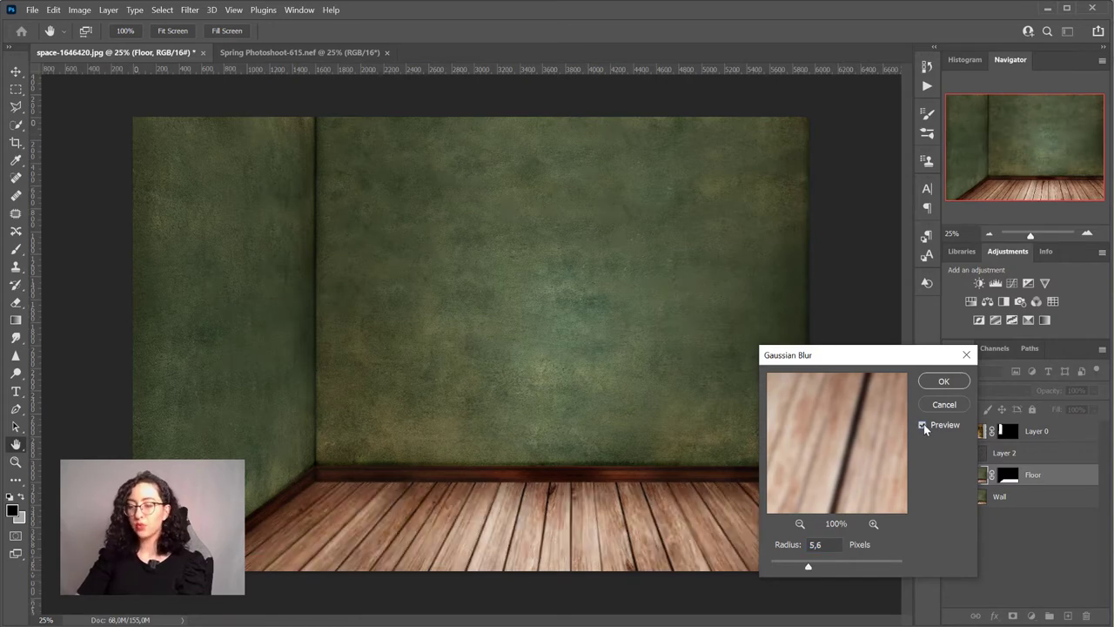
left_click(944, 383)
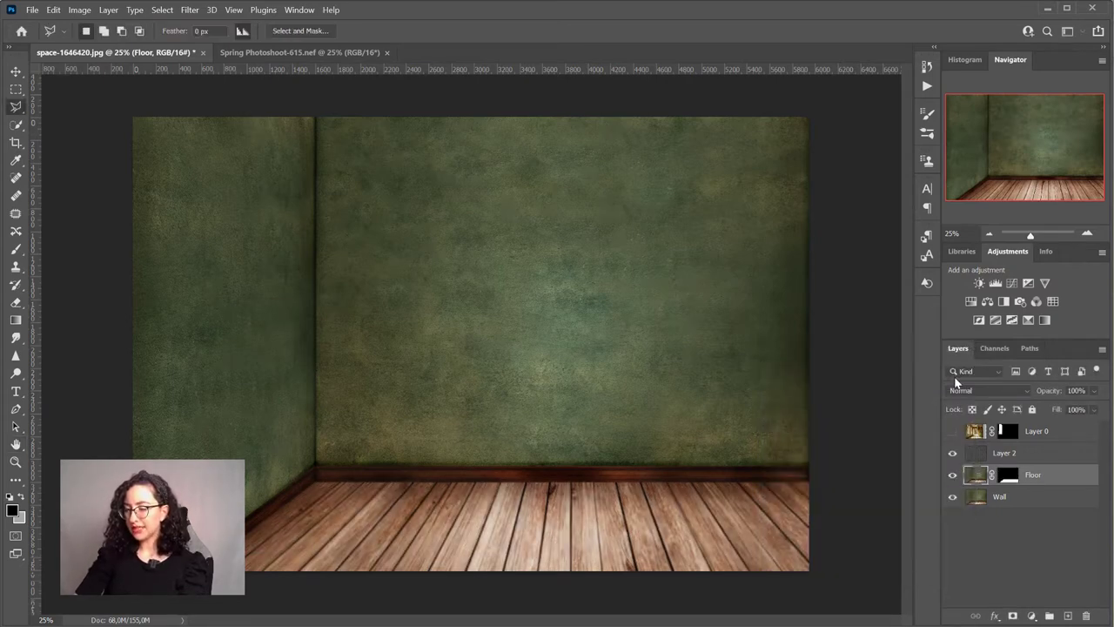
Group Layer 2, Floor and Wall together and name the group "Room"
left_click(1046, 454)
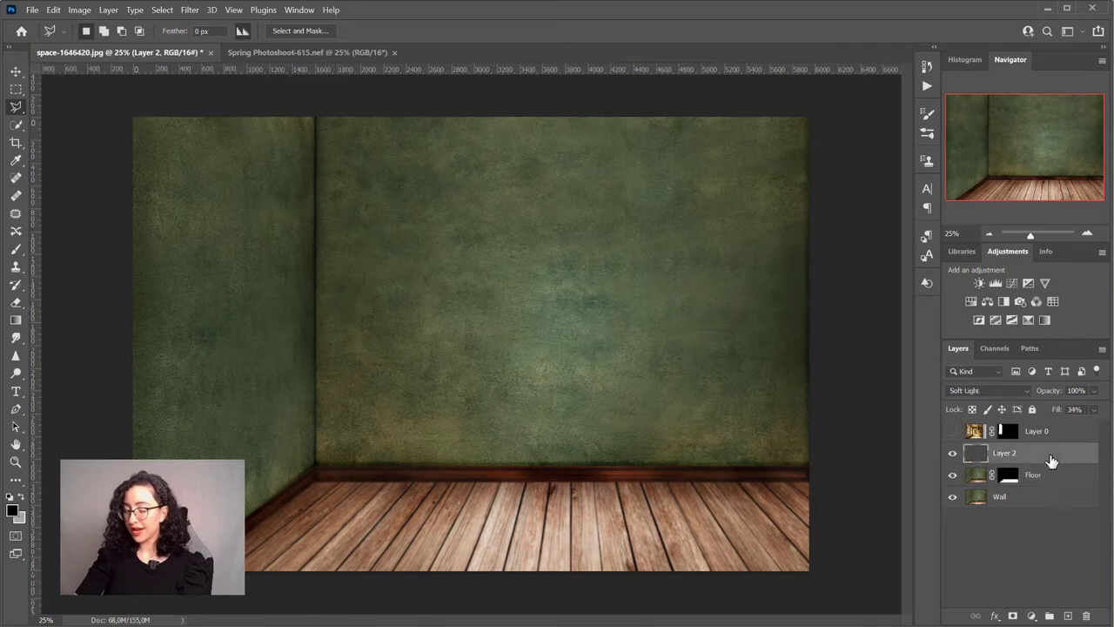
left_click(1053, 497, "shift")
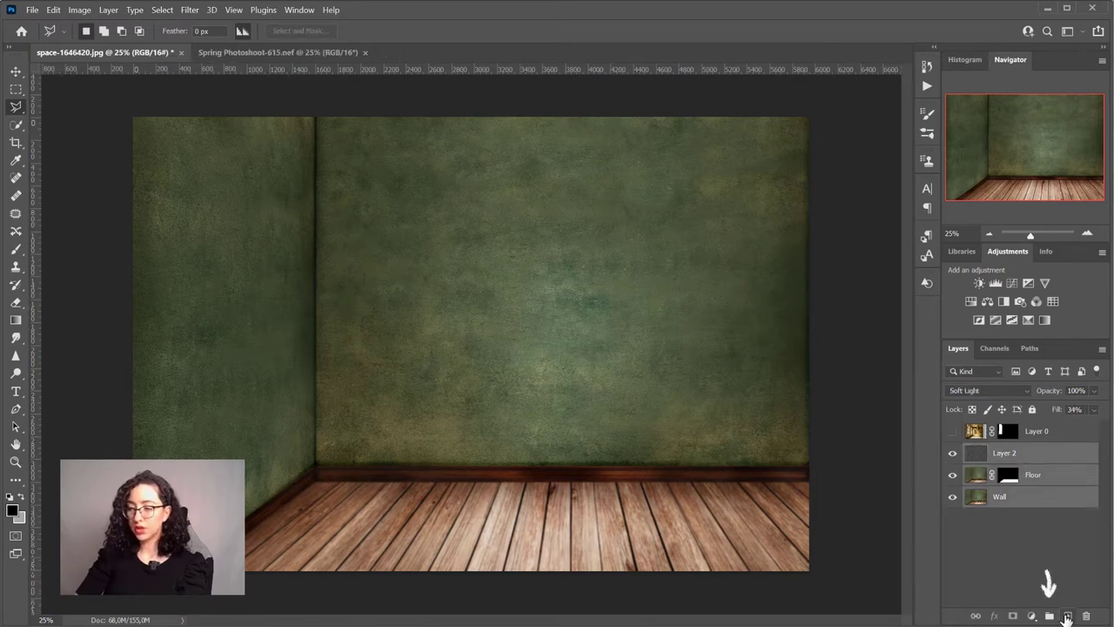
left_click(1049, 616)
double_click(1007, 451)
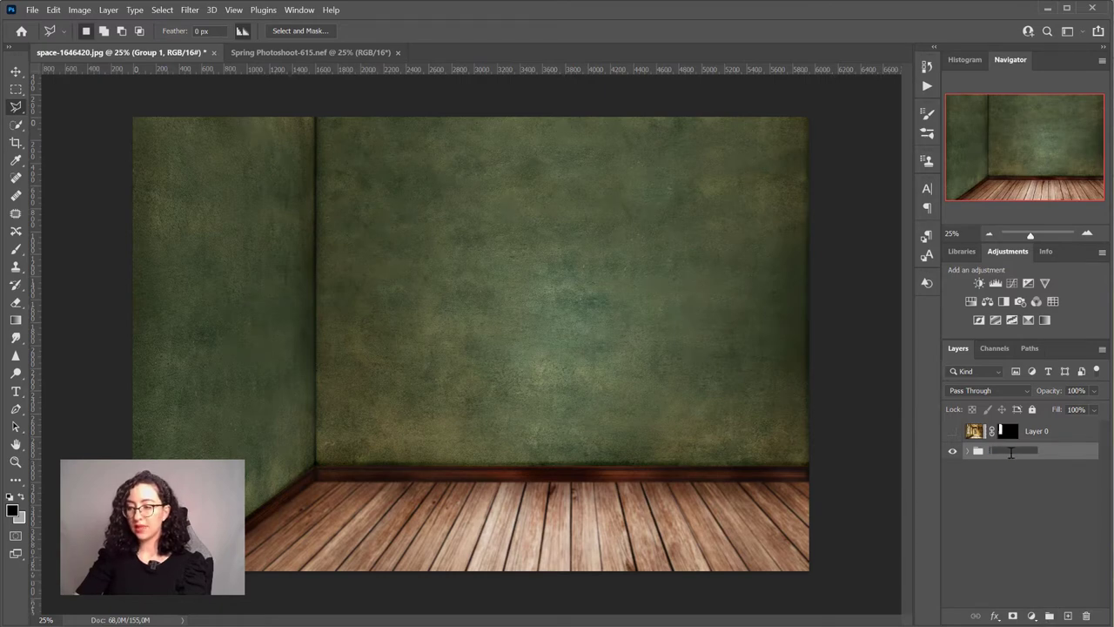
key("Return")
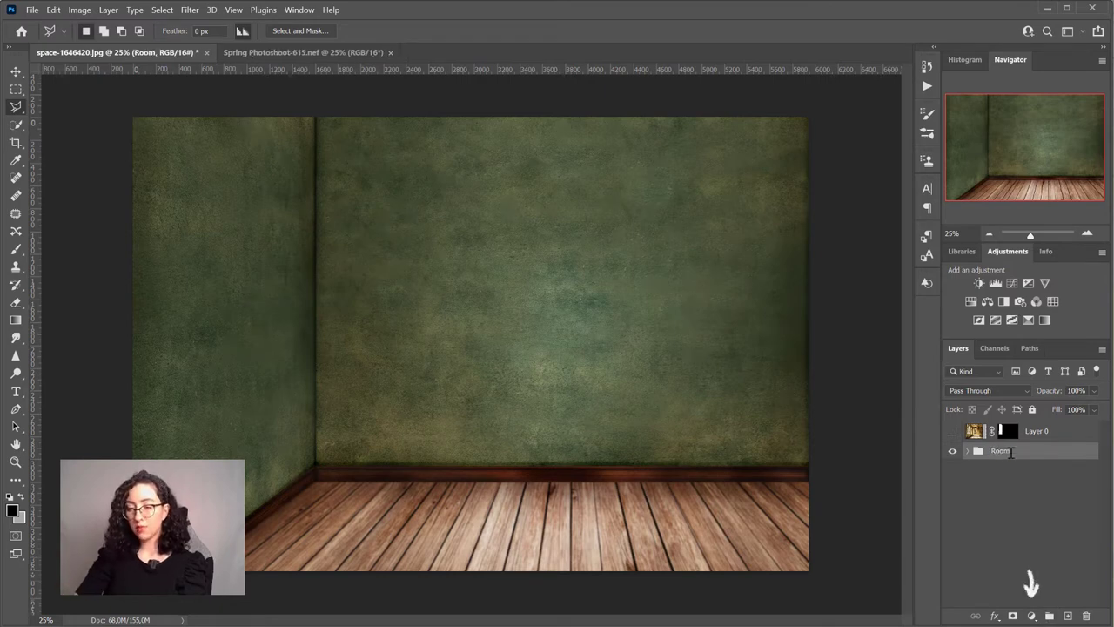
Add a Hue/Saturation adjustment clipped to the Room group with hue -2 and saturation -30
left_click(1031, 615)
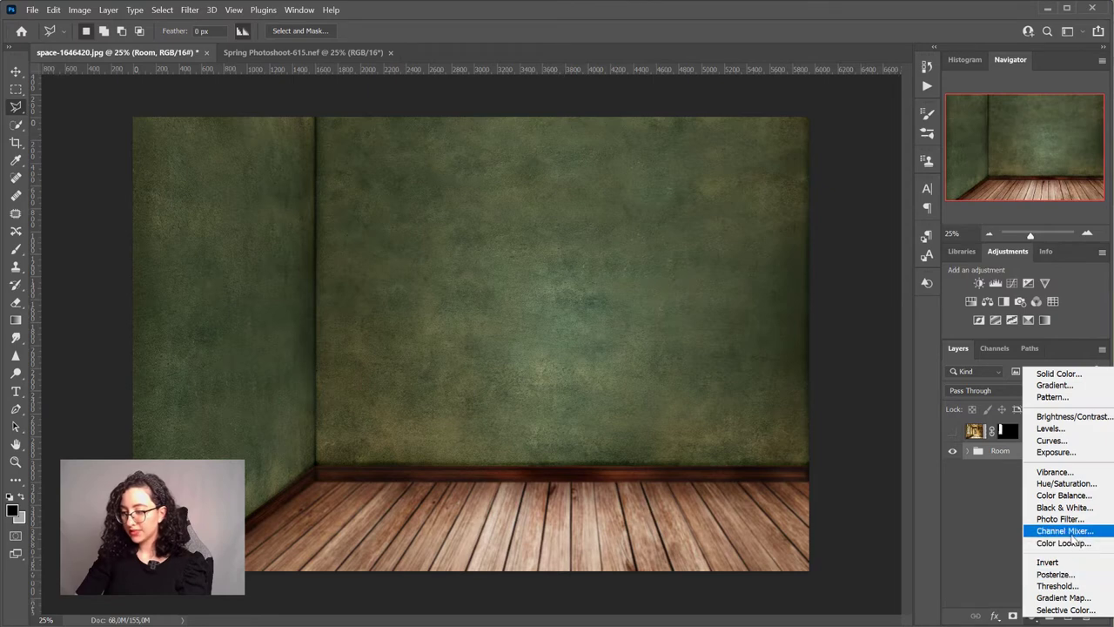
left_click(1066, 483)
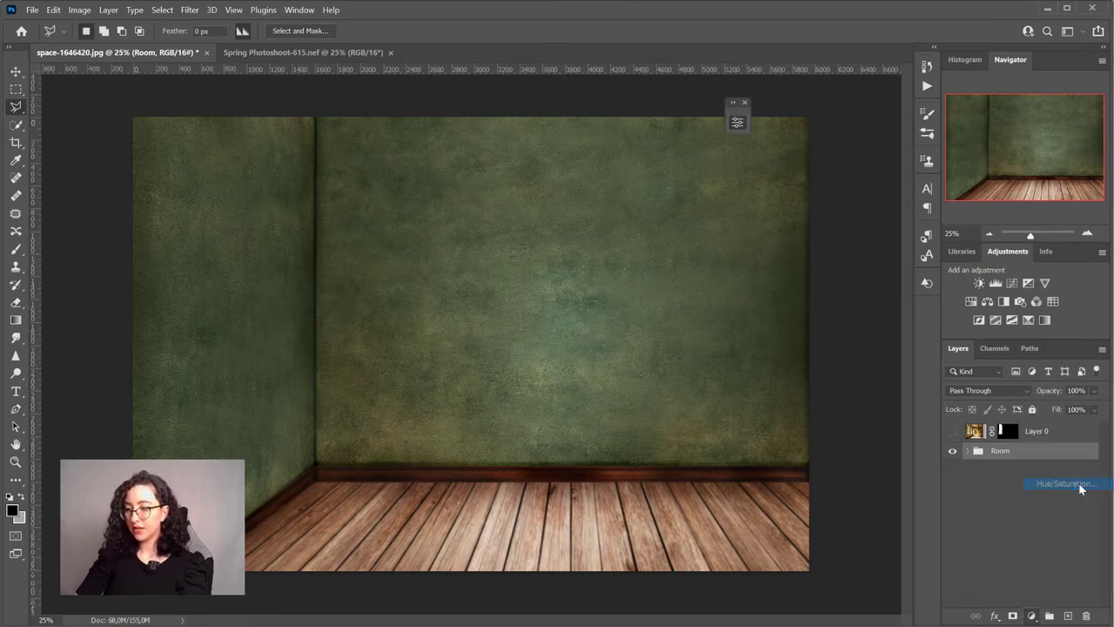
left_click(621, 362)
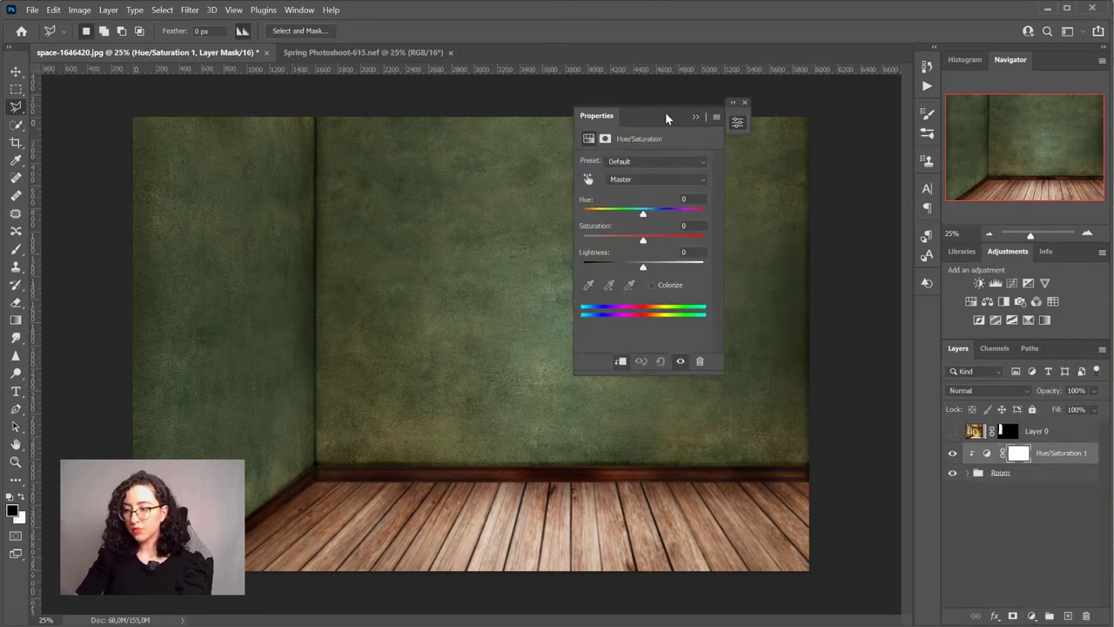
left_click_drag(665, 112, 882, 117)
left_click(858, 246)
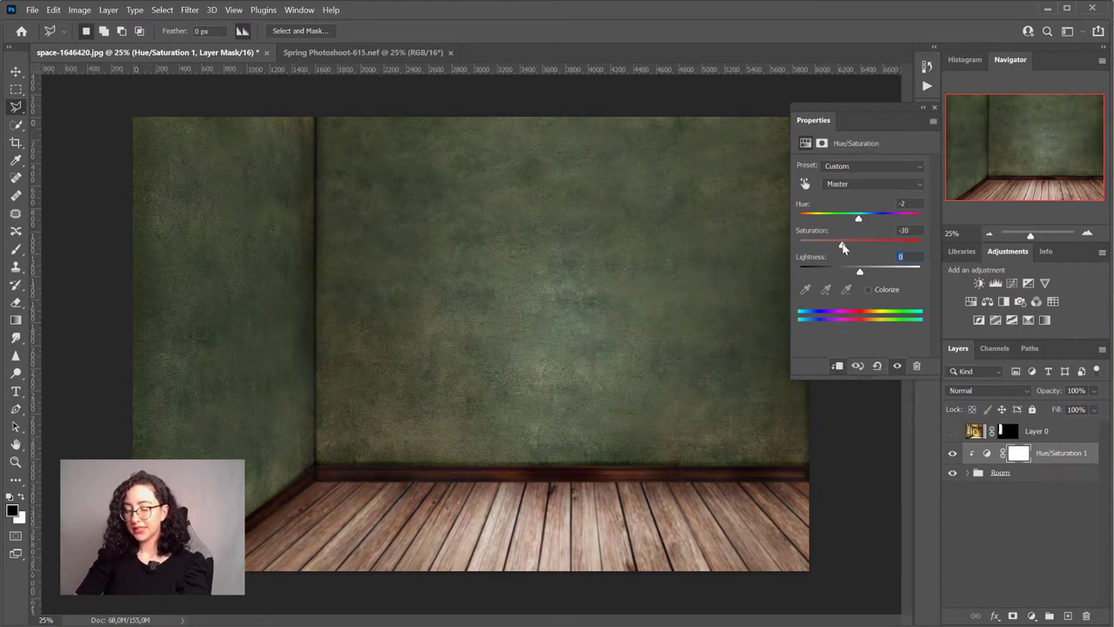
left_click(923, 108)
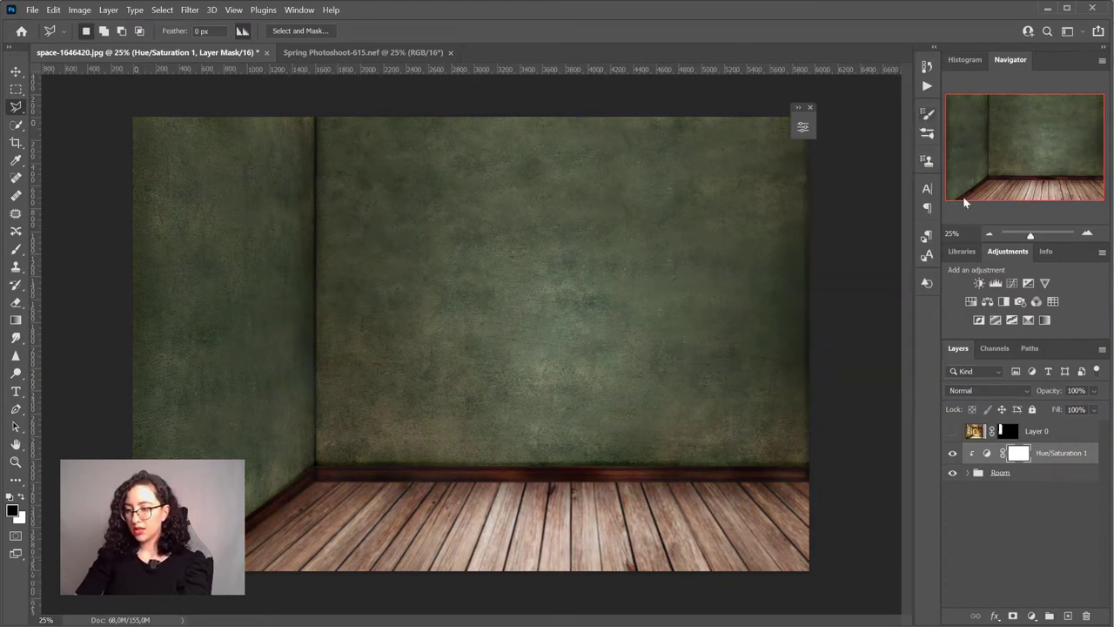
Darken the floor with a Curves adjustment clipped to the Floor layer, lowering the midtones and white point, and compare before and after
left_click(966, 474)
left_click(1065, 515)
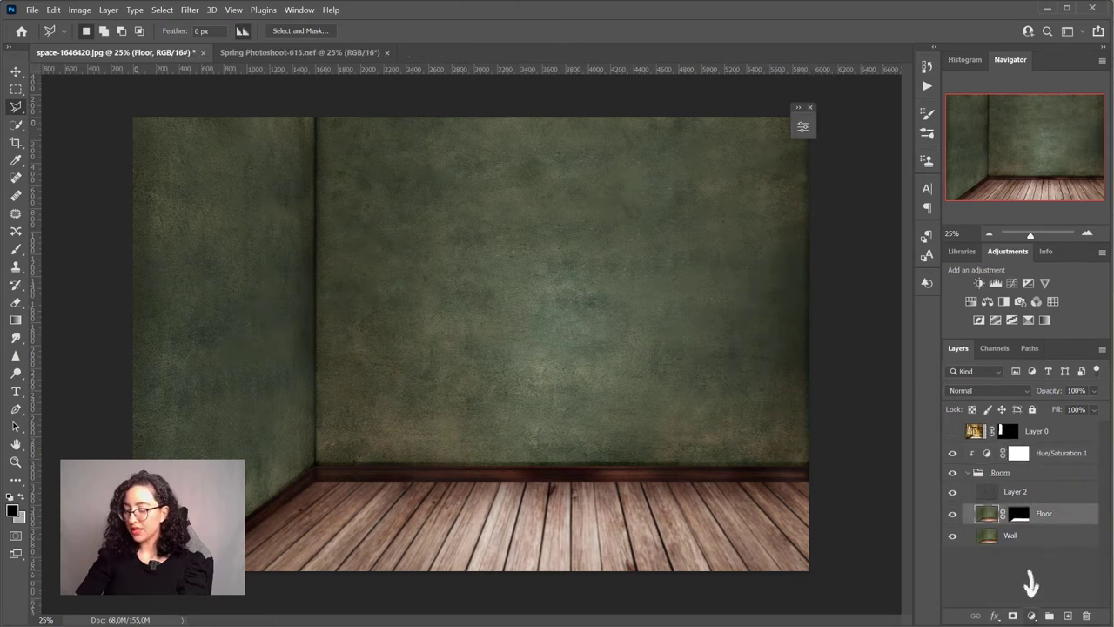
left_click(1031, 615)
left_click(1044, 449)
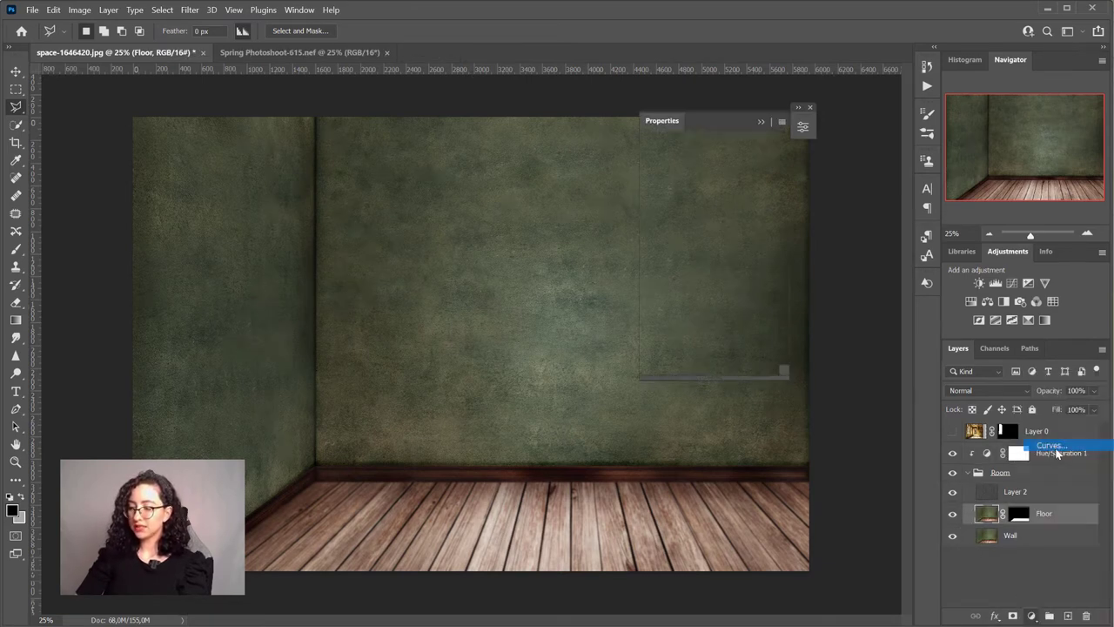
mouse_move(721, 243)
left_mouse_down()
mouse_move(738, 241)
mouse_move(727, 248)
left_mouse_up()
left_click_drag(764, 203, 769, 213)
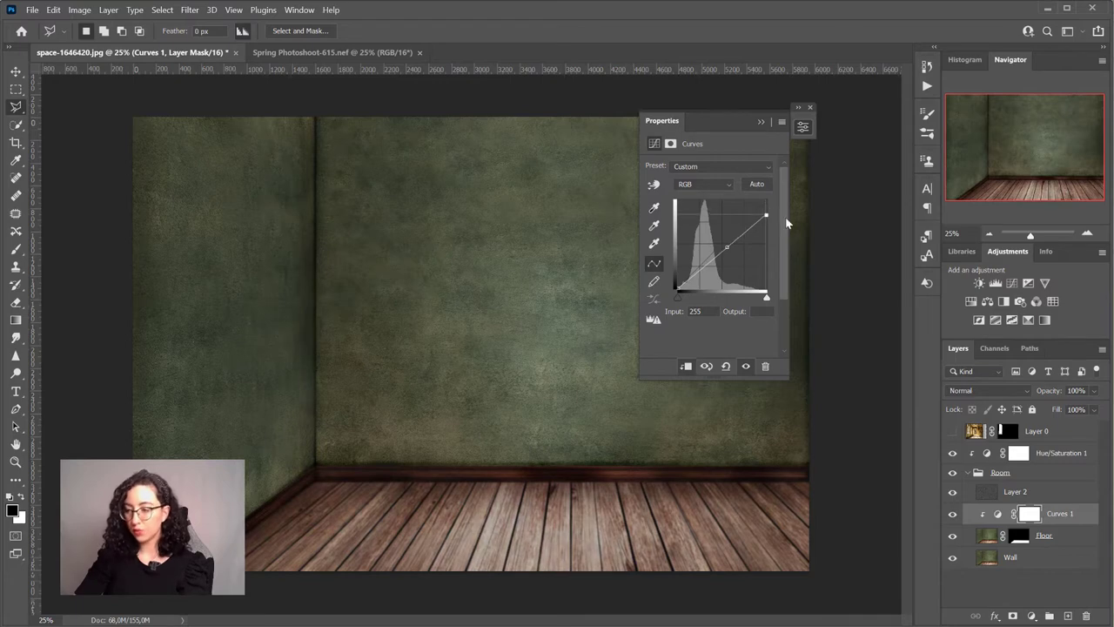
left_click(800, 127)
left_click(810, 108)
left_click(952, 514)
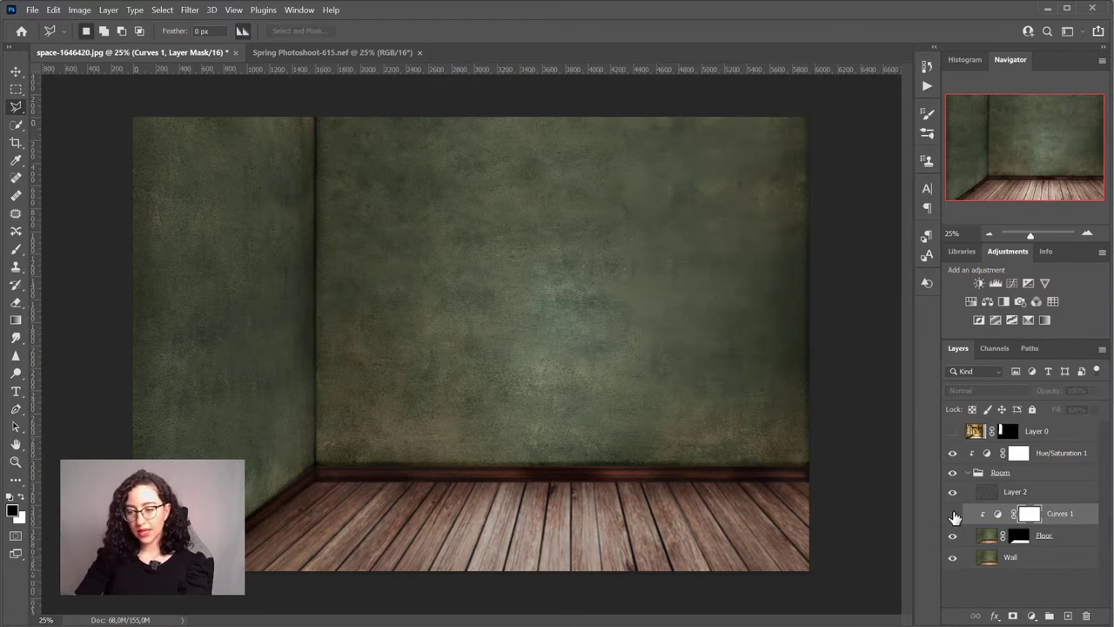
left_click(953, 514)
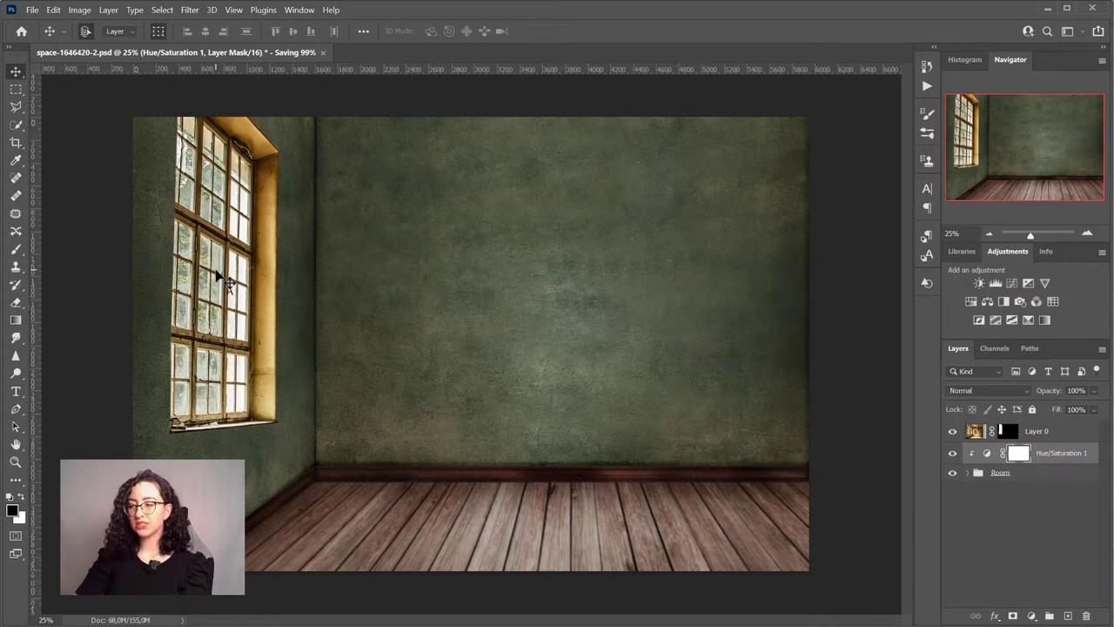
Skew the window layer so its upper and lower edges slant towards the room's corner perspective
left_click(258, 284)
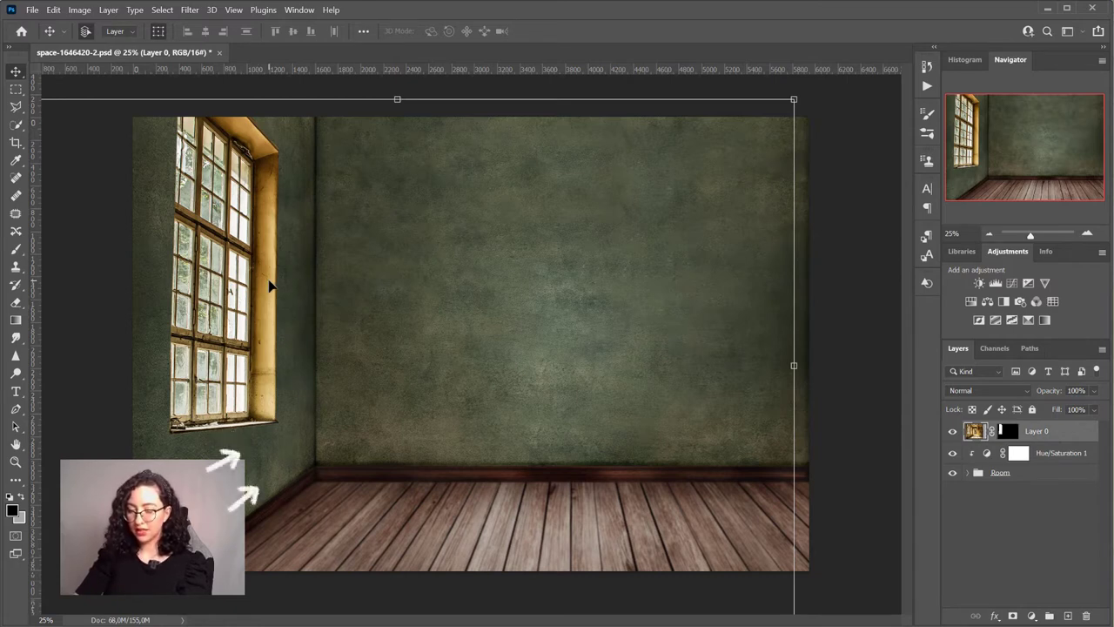
key("ctrl+minus")
key("m")
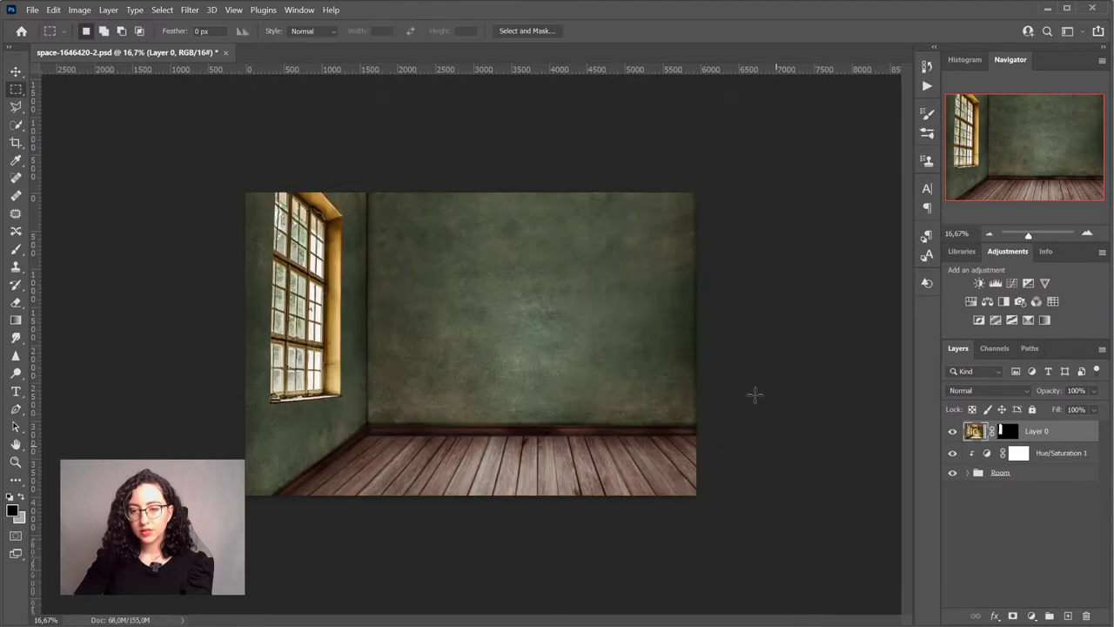
left_click(53, 10)
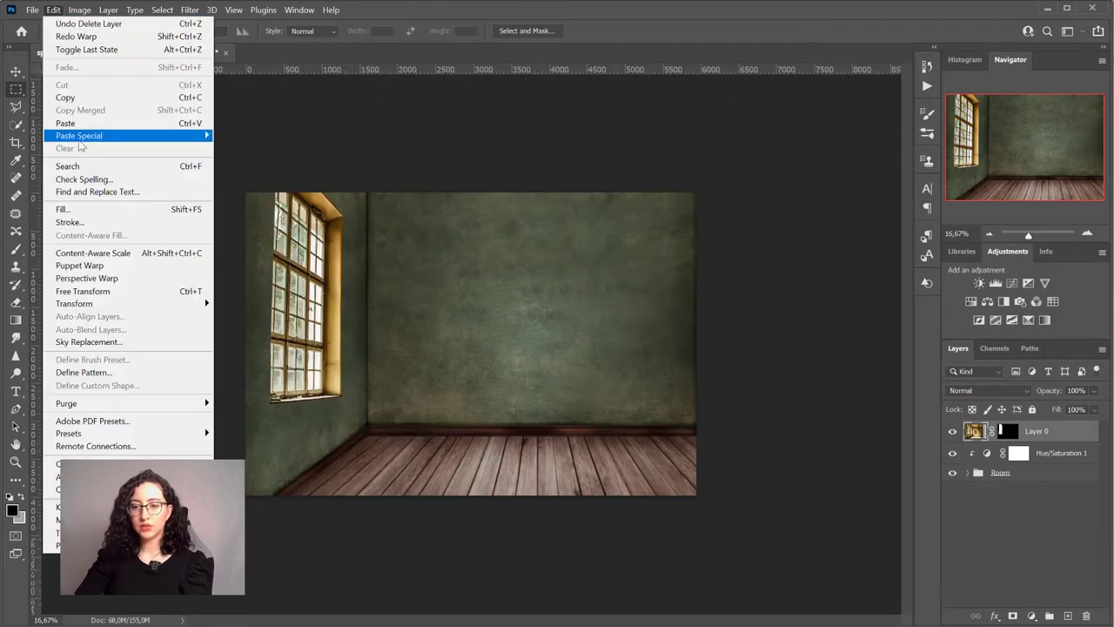
mouse_move(109, 302)
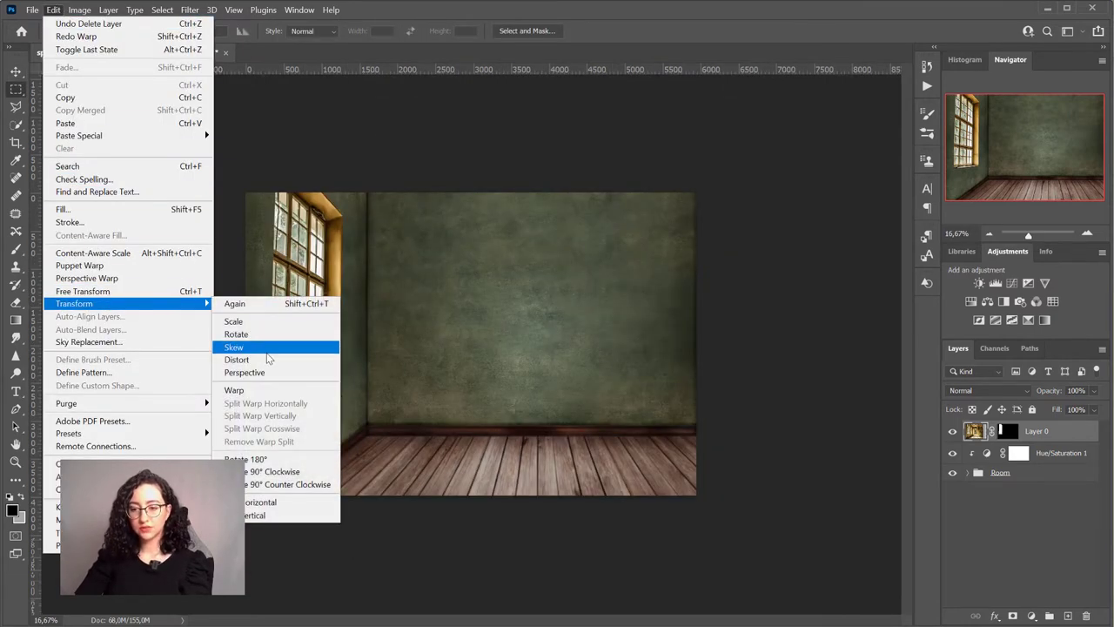
left_click(324, 344)
left_click_drag(692, 179, 707, 98)
left_click_drag(557, 331, 581, 326)
left_click_drag(703, 528, 684, 359)
left_click_drag(452, 291, 400, 317)
left_click_drag(394, 164, 383, 110)
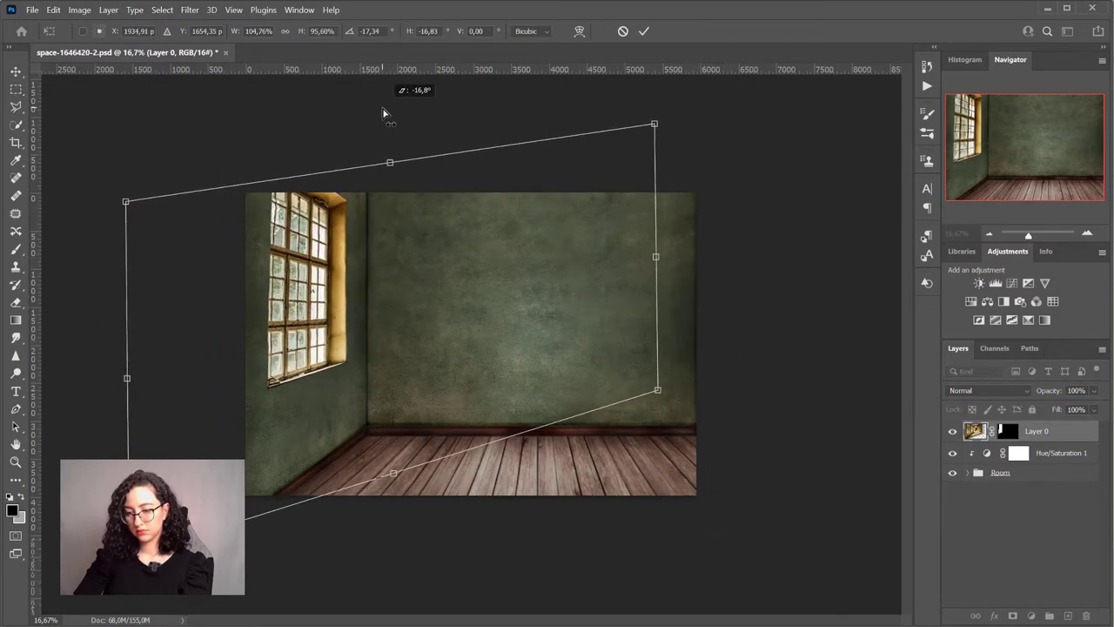
Refine the window's skewed corners and position so its sill runs parallel to the side wall's baseboard, and apply the transform
left_click_drag(656, 122, 656, 94)
left_click_drag(287, 323, 301, 336)
left_click_drag(139, 213, 133, 213)
left_click_drag(141, 566, 117, 589)
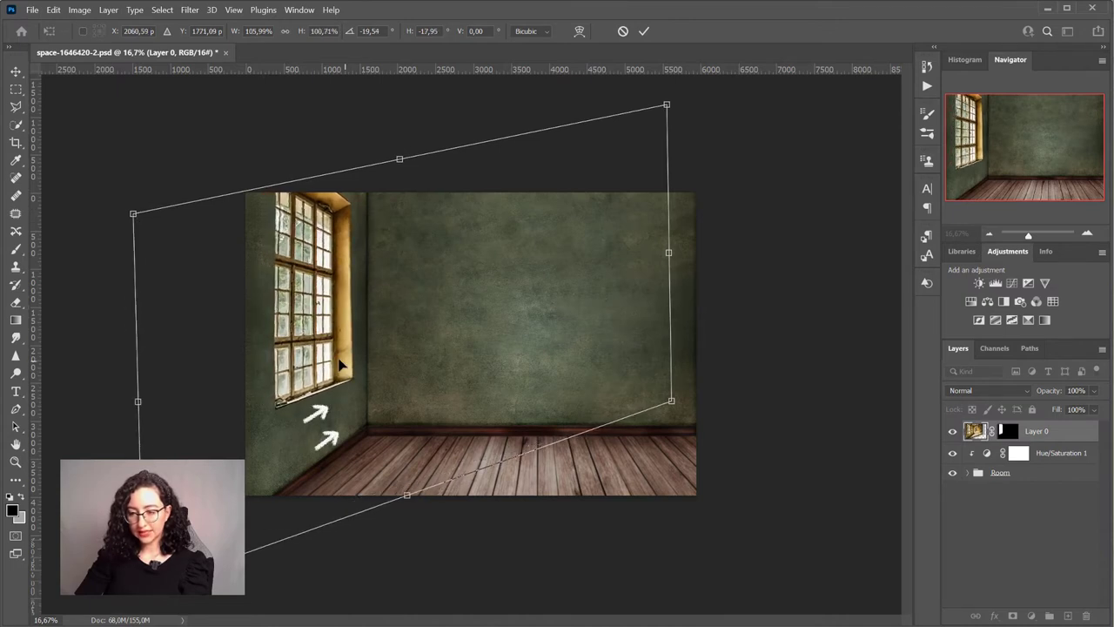
left_click_drag(341, 365, 337, 357)
mouse_move(668, 393)
left_mouse_down()
mouse_move(651, 397)
mouse_move(651, 387)
left_mouse_up()
left_click_drag(535, 162, 298, 287)
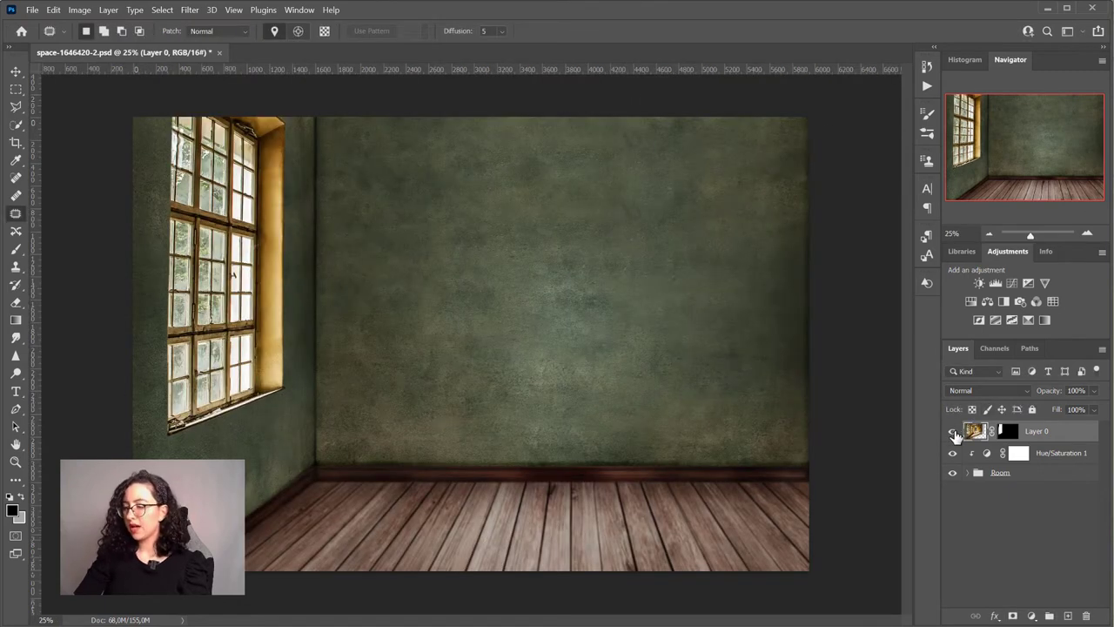
Create a group named "Window" that holds the window layer
left_click(1048, 615)
double_click(999, 428)
type("Window")
left_click_drag(1050, 449, 1046, 434)
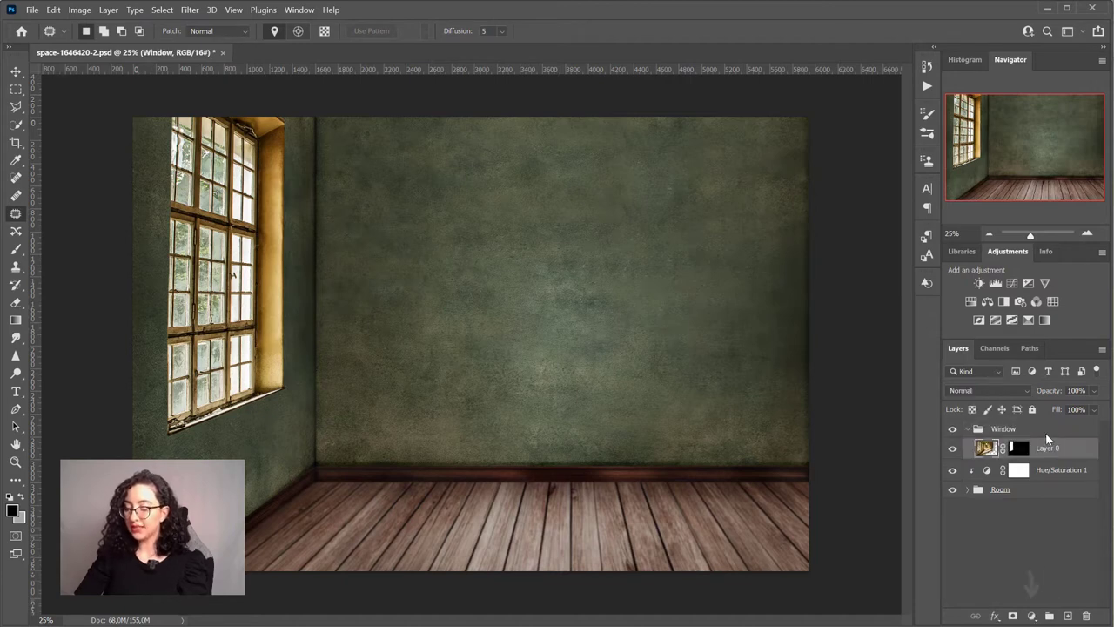
Add a Hue/Saturation adjustment clipped to the window layer with hue -2 and saturation -27
left_click(1031, 616)
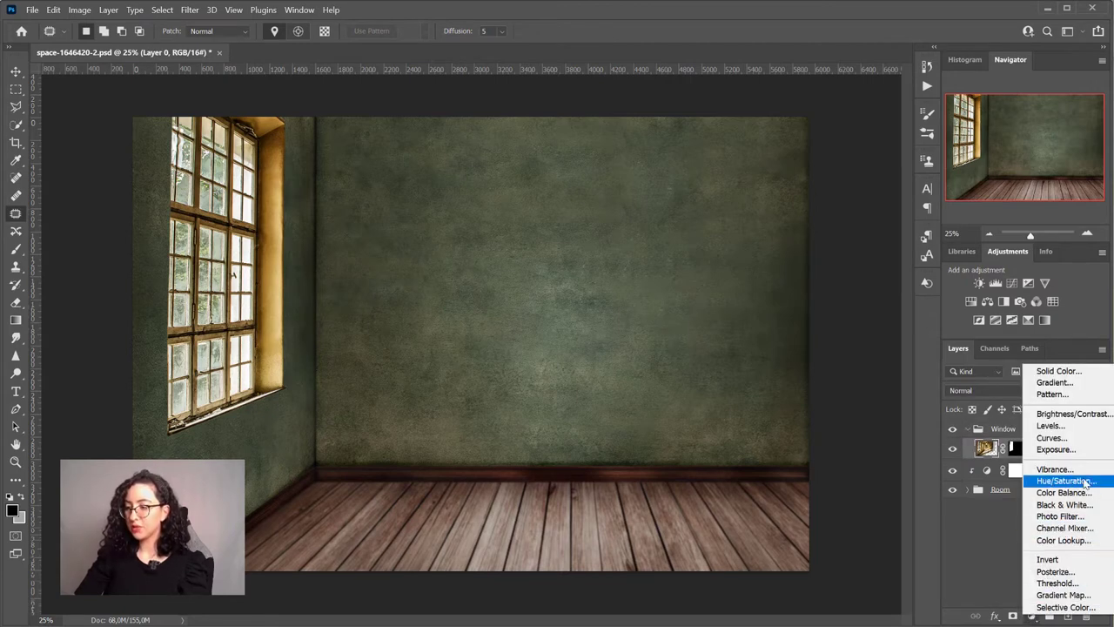
left_click(1054, 482)
left_click_drag(698, 246, 707, 219)
left_click(686, 365)
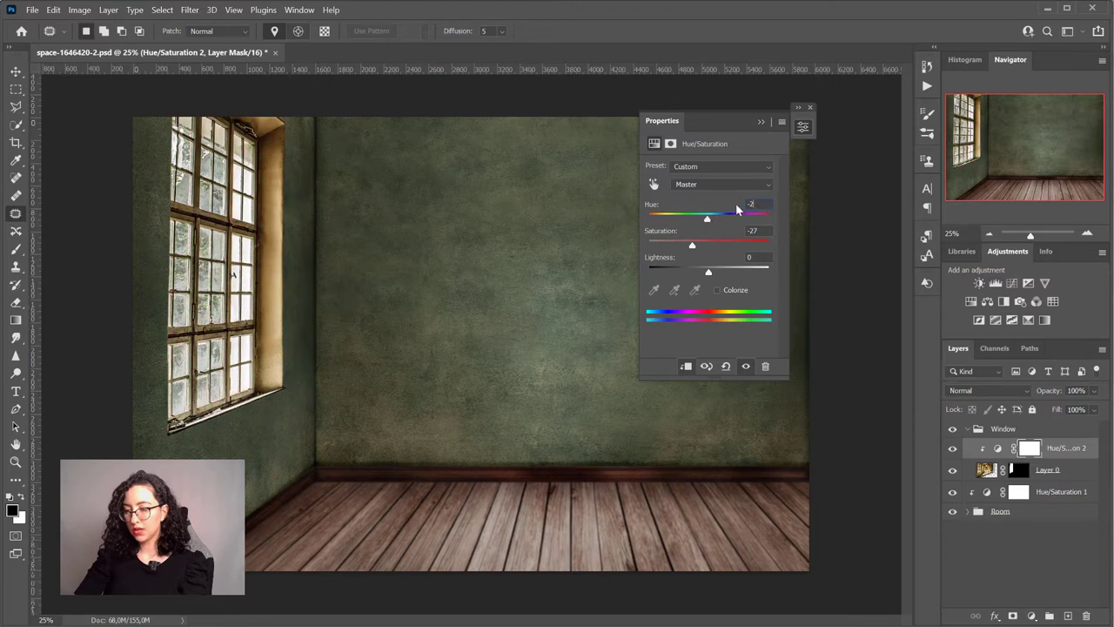
Adjust the window's Yellows in the same Hue/Saturation layer to hue -2, saturation -27 and lightness -5
left_click(722, 183)
left_click(719, 212)
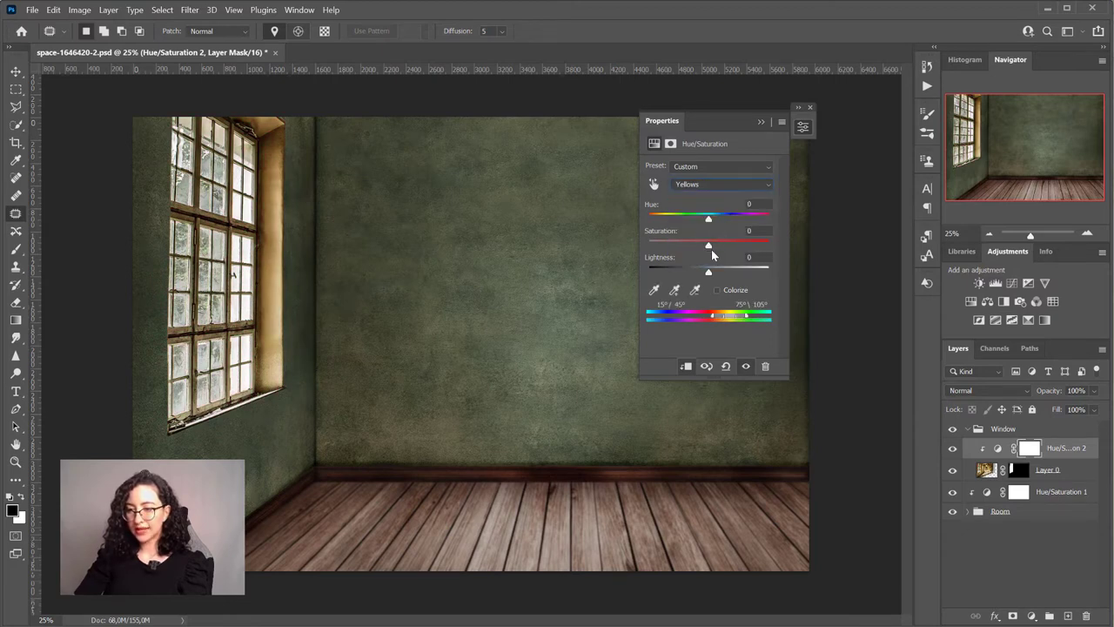
left_click_drag(709, 221, 708, 222)
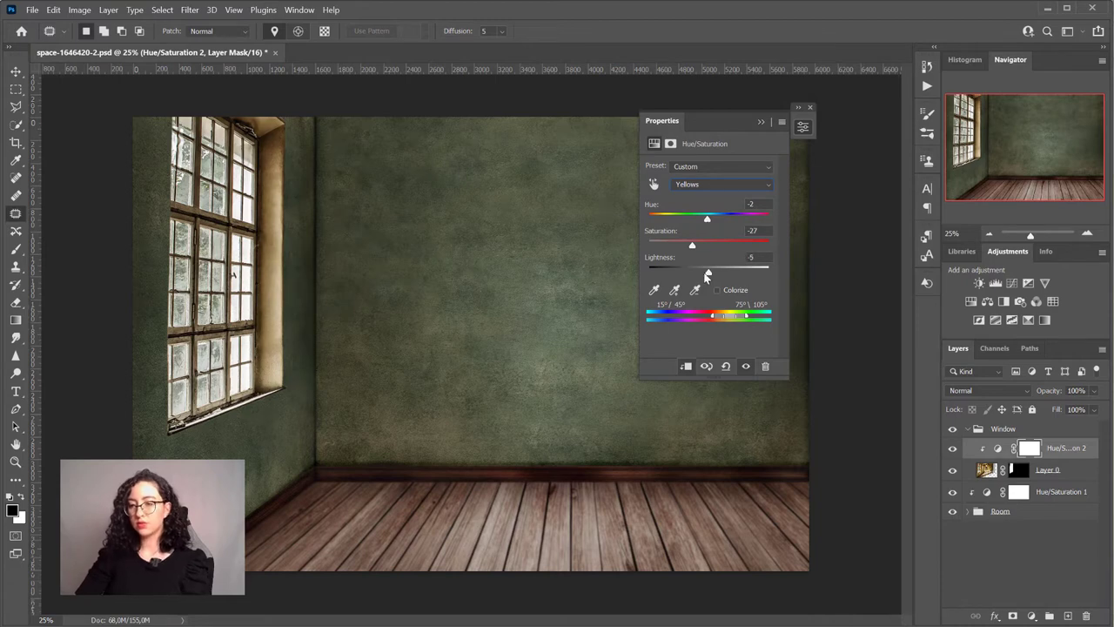
left_click(760, 120)
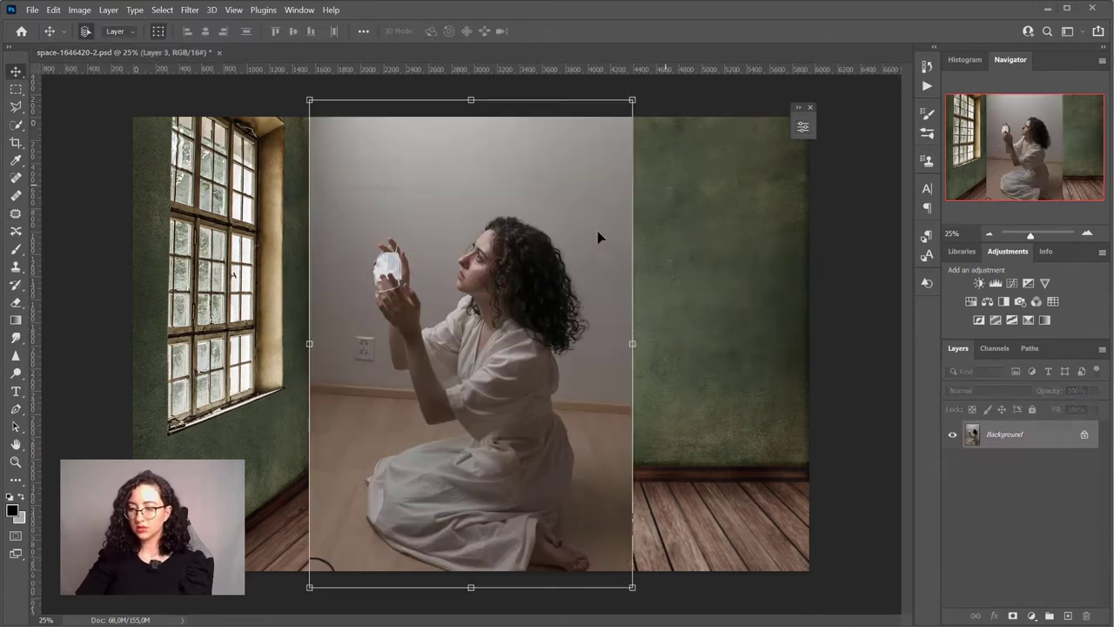
Place the kneeling woman's photo on the floor at about 64% scale and select its subject automatically
left_click_drag(636, 98, 514, 276)
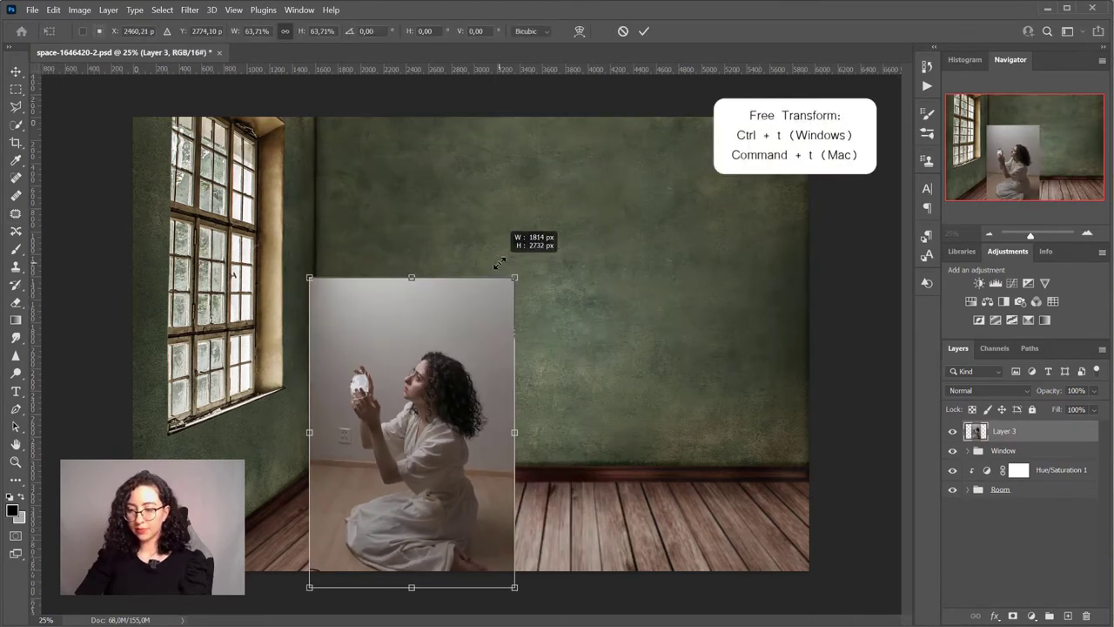
left_click_drag(433, 385, 495, 356)
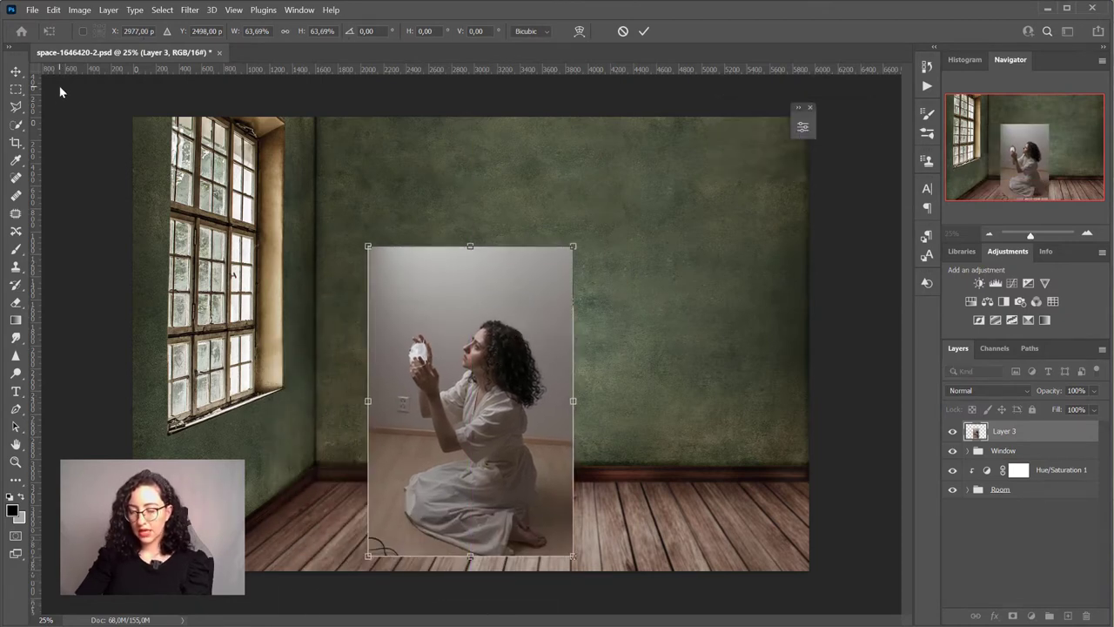
left_click(16, 125)
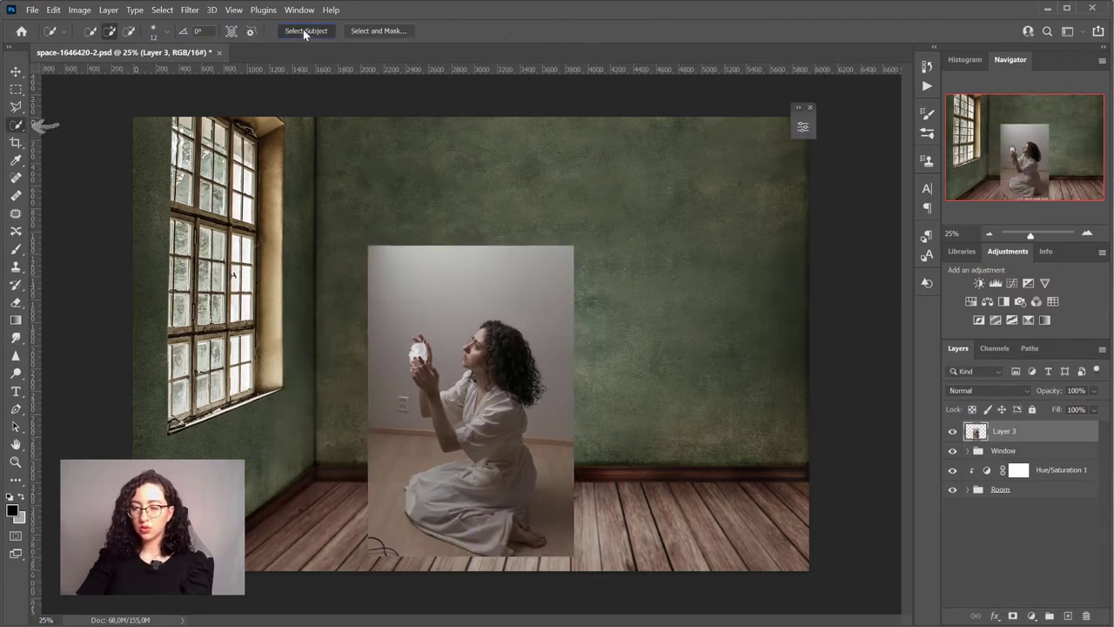
left_click(303, 31)
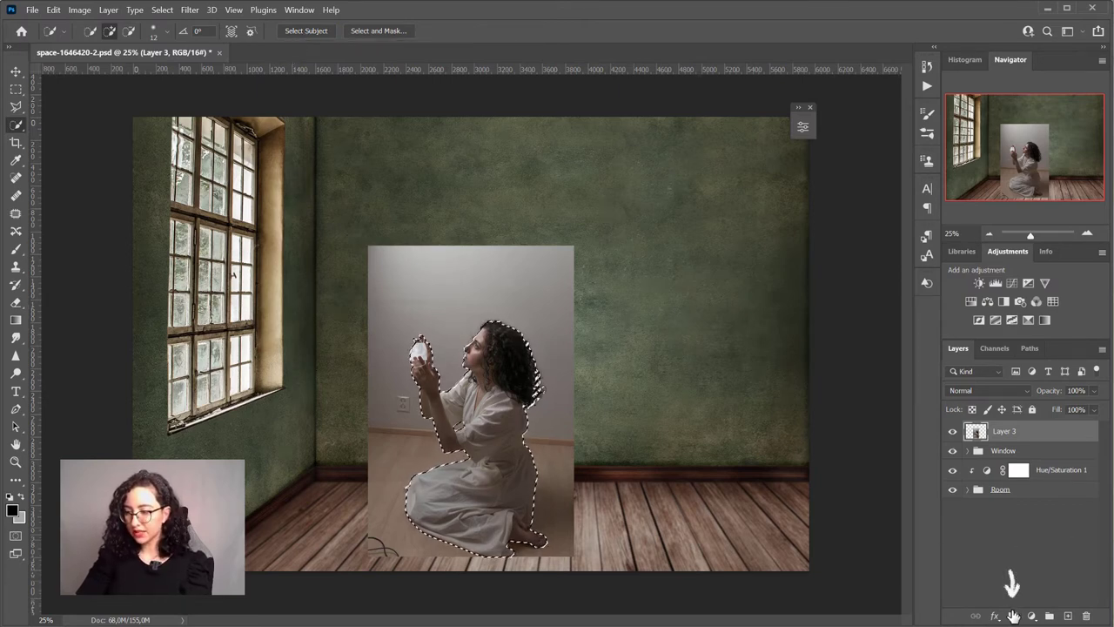
Mask the woman's photo with the subject selection and put its layer into a new group named "Woman"
left_click(1013, 615)
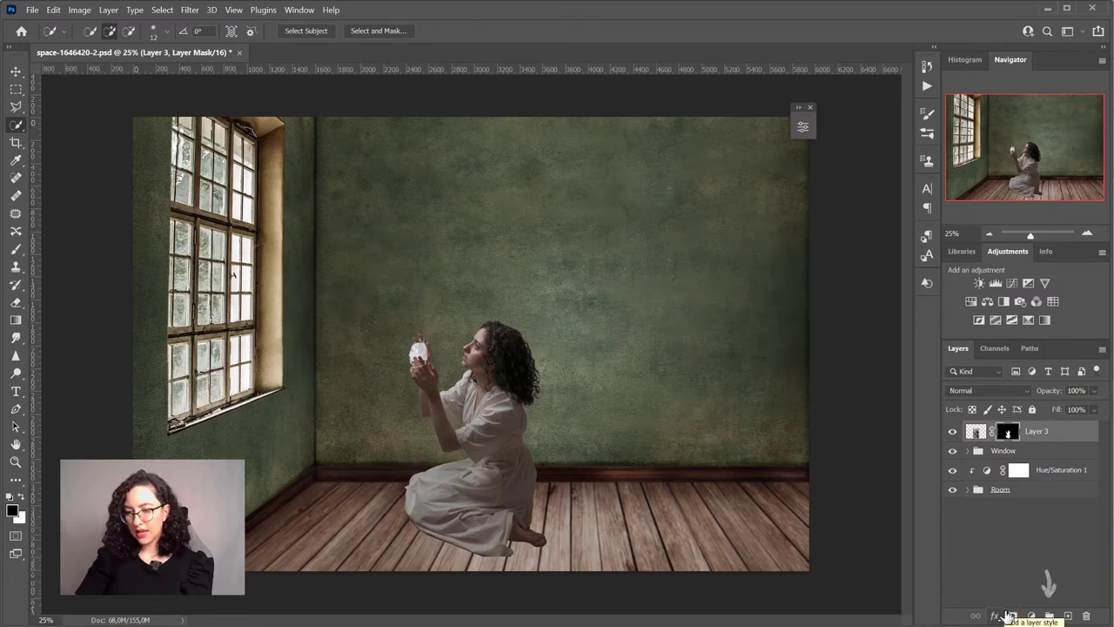
left_click(1048, 615)
left_click_drag(1045, 450, 1044, 429)
double_click(1002, 428)
type("Woman")
key("Return")
Scale the woman down slightly and reposition her on the wooden floor
key("ctrl+t")
left_click_drag(577, 244, 541, 294)
left_click_drag(466, 403, 513, 396)
key("Return")
Target the mask of Layer 3 at the woman's face and set up the Brush at 12 px
key("ctrl+plus")
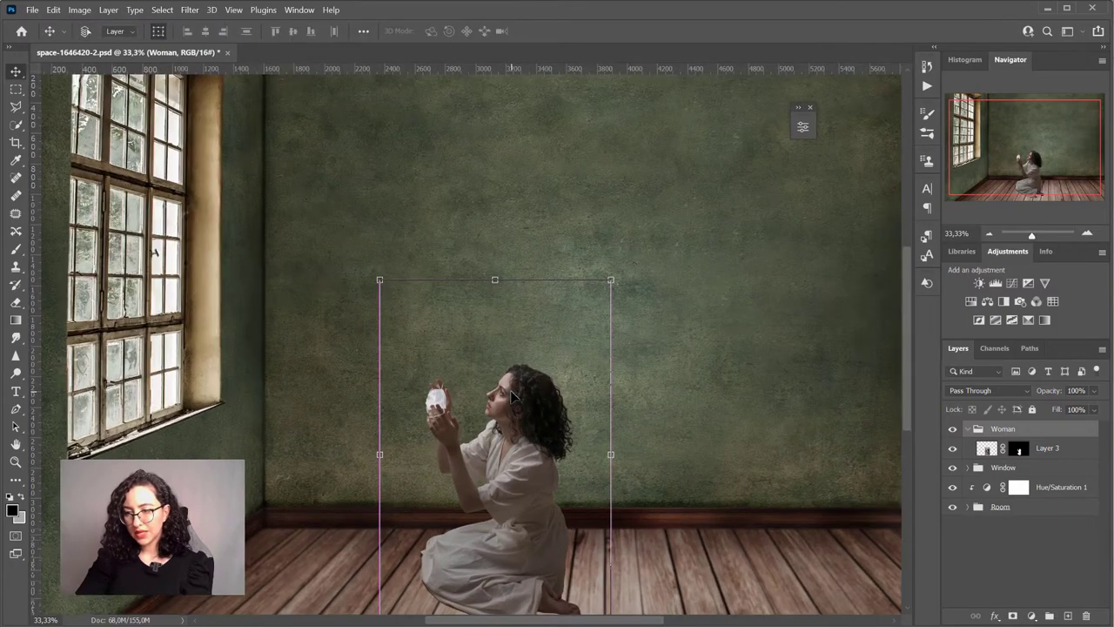
key("ctrl+plus")
key("ctrl+plus")
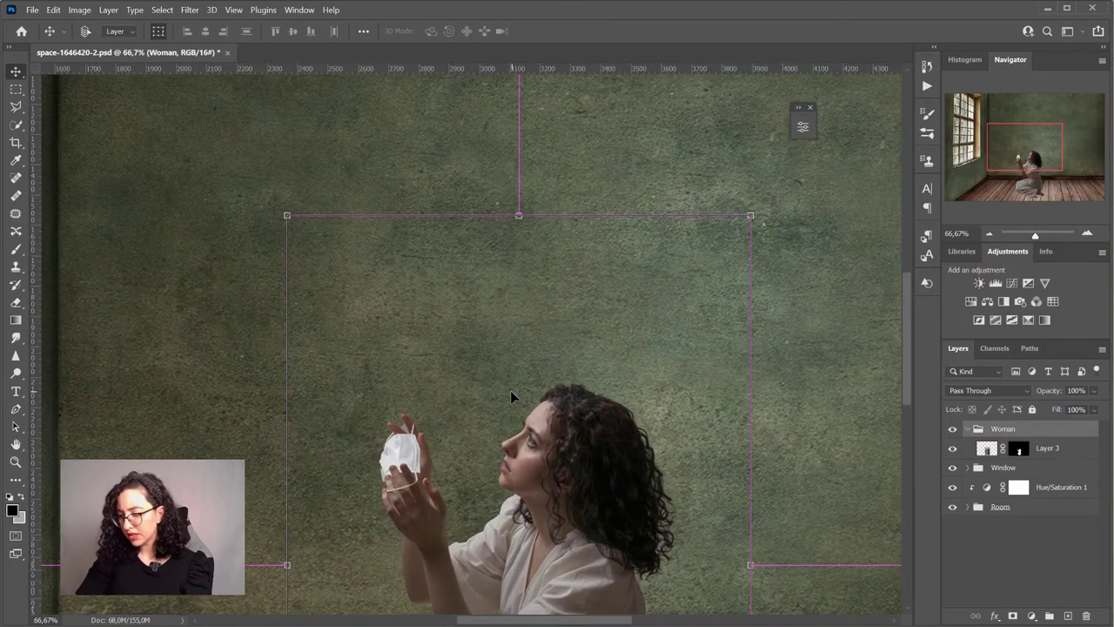
key("ctrl+plus")
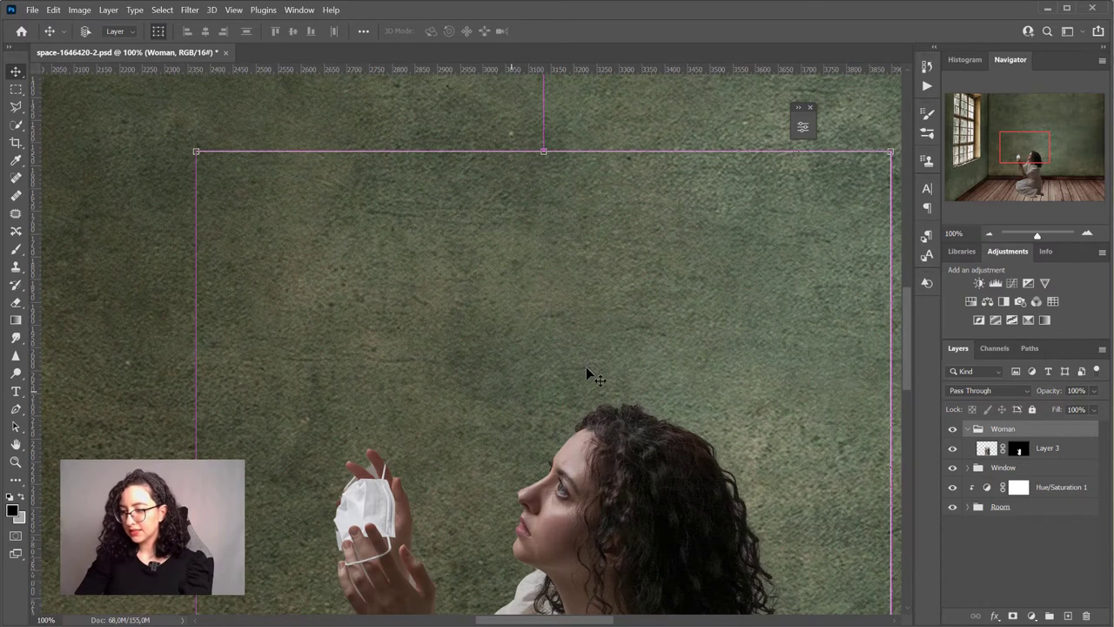
scroll(585, 367, "down", 5)
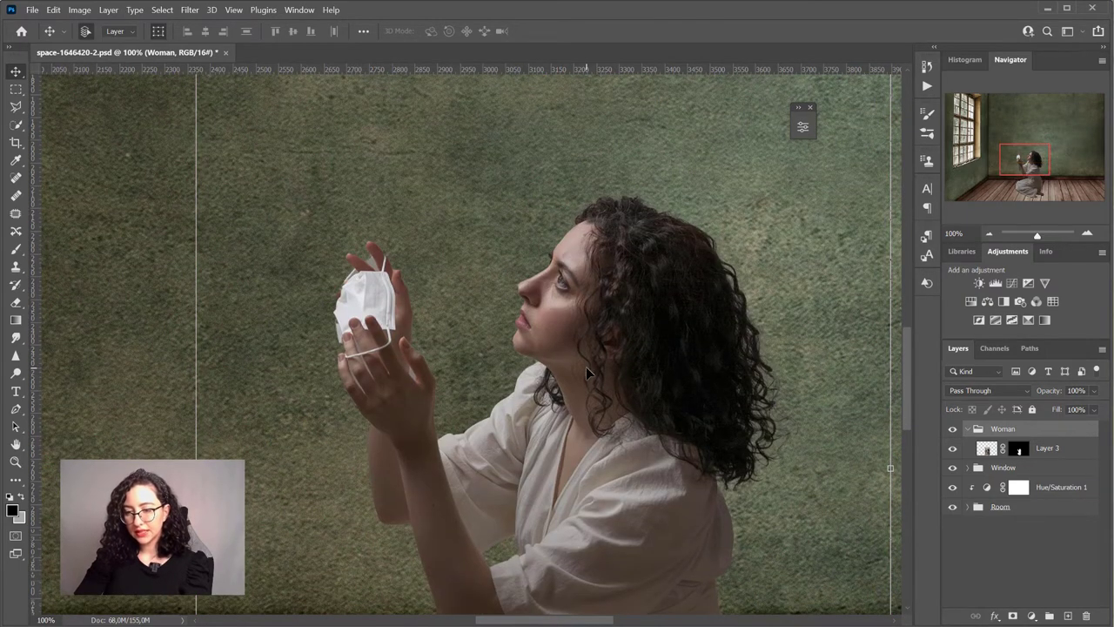
scroll(566, 600, "down", 1)
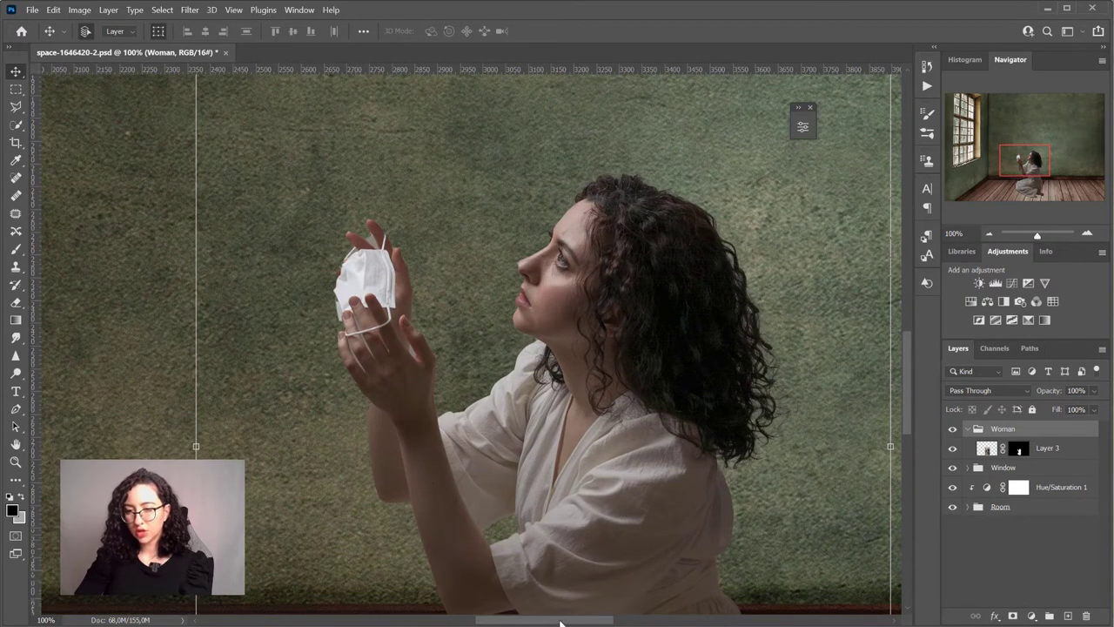
left_click_drag(560, 623, 577, 623)
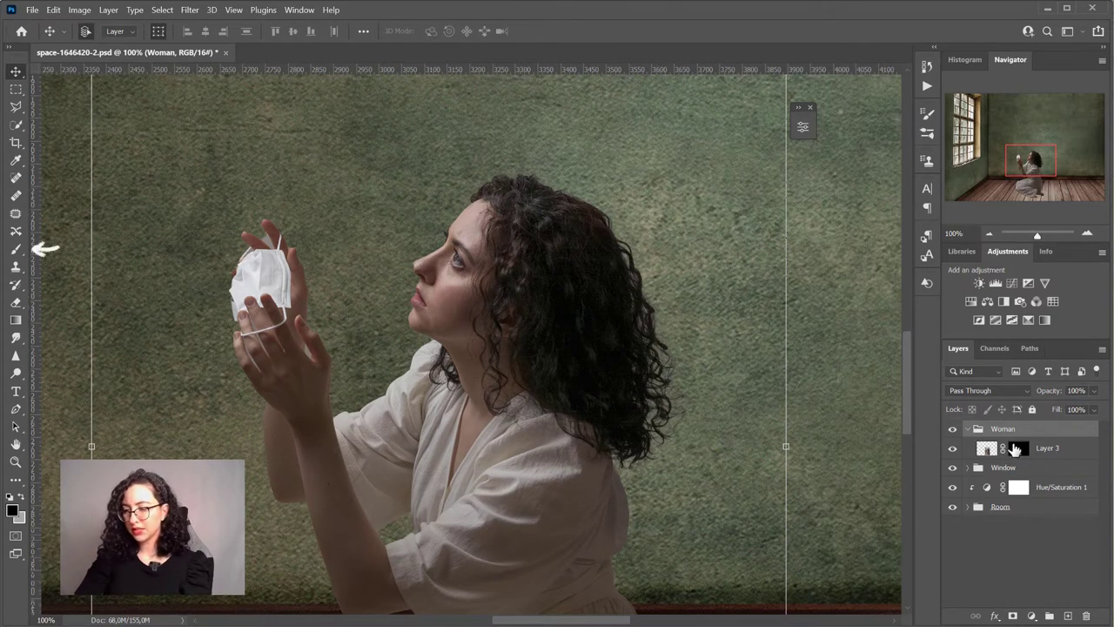
left_click(1018, 448)
left_click(15, 248)
left_click(101, 32)
left_click_drag(98, 75, 83, 77)
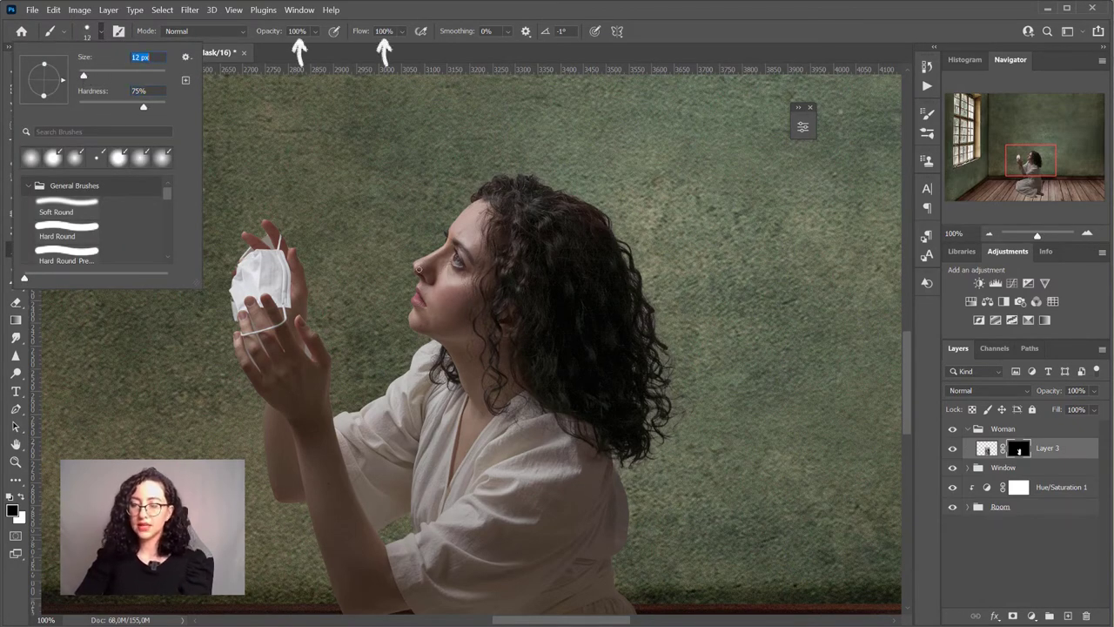
key("Return")
Paint white on the mask along the face profile to restore the clipped edges of nose, lips and chin
key("ctrl+plus")
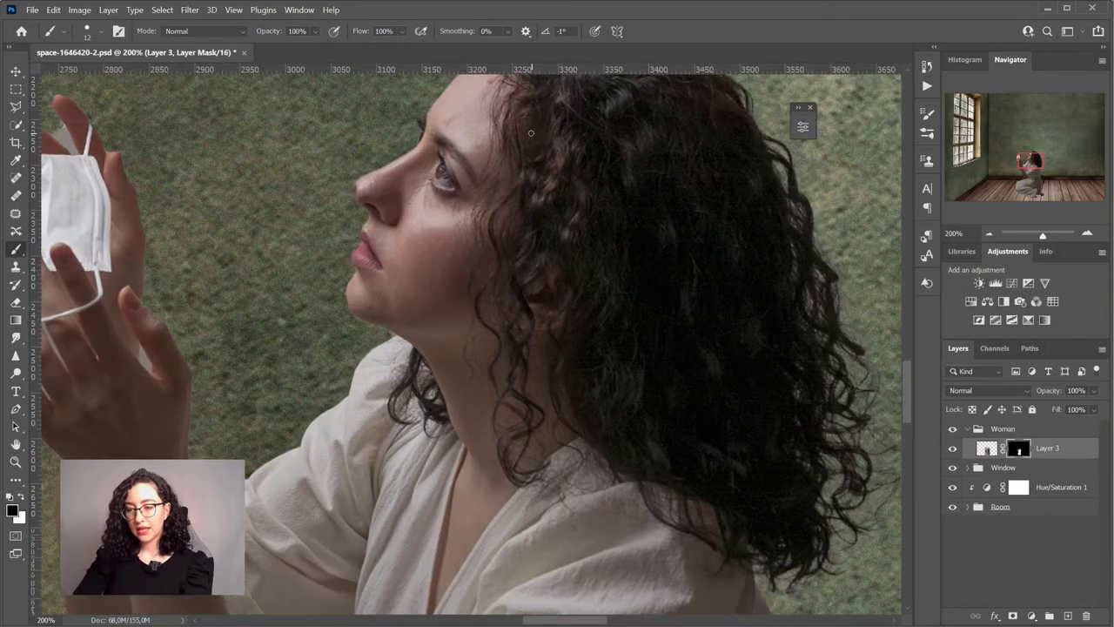
key("x")
mouse_move(357, 179)
left_mouse_down()
mouse_move(370, 222)
mouse_move(348, 305)
mouse_move(397, 333)
left_mouse_up()
mouse_move(414, 145)
left_mouse_down()
mouse_move(367, 170)
mouse_move(363, 221)
left_mouse_up()
scroll(489, 184, "up", 3)
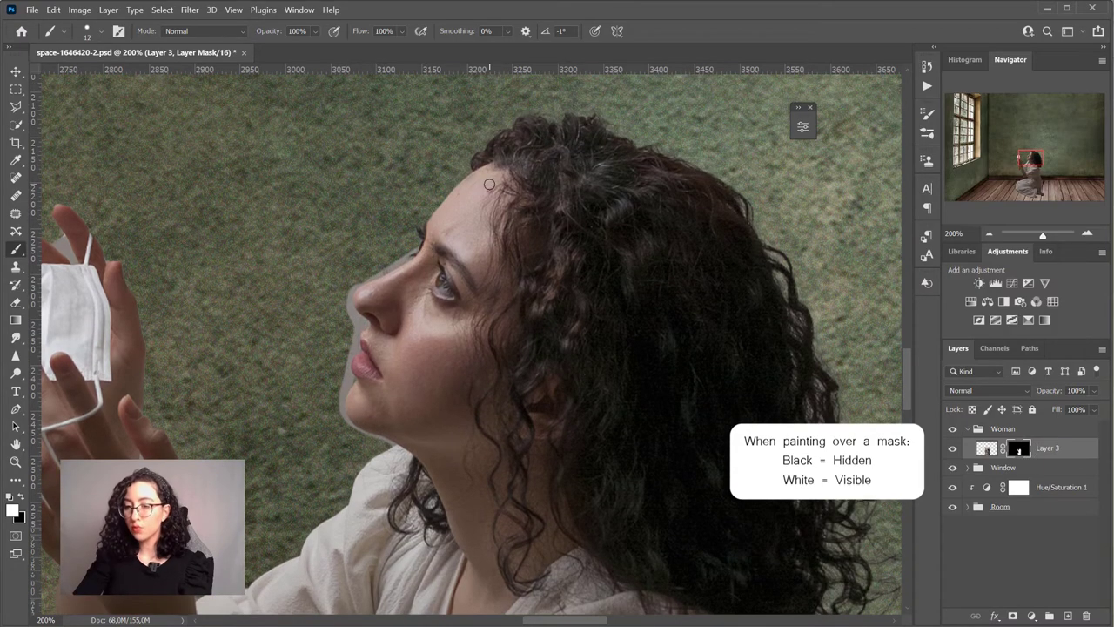
Paint black on the mask with a slightly smaller brush to hide the grey fringe from nose to chin
key("ctrl+plus")
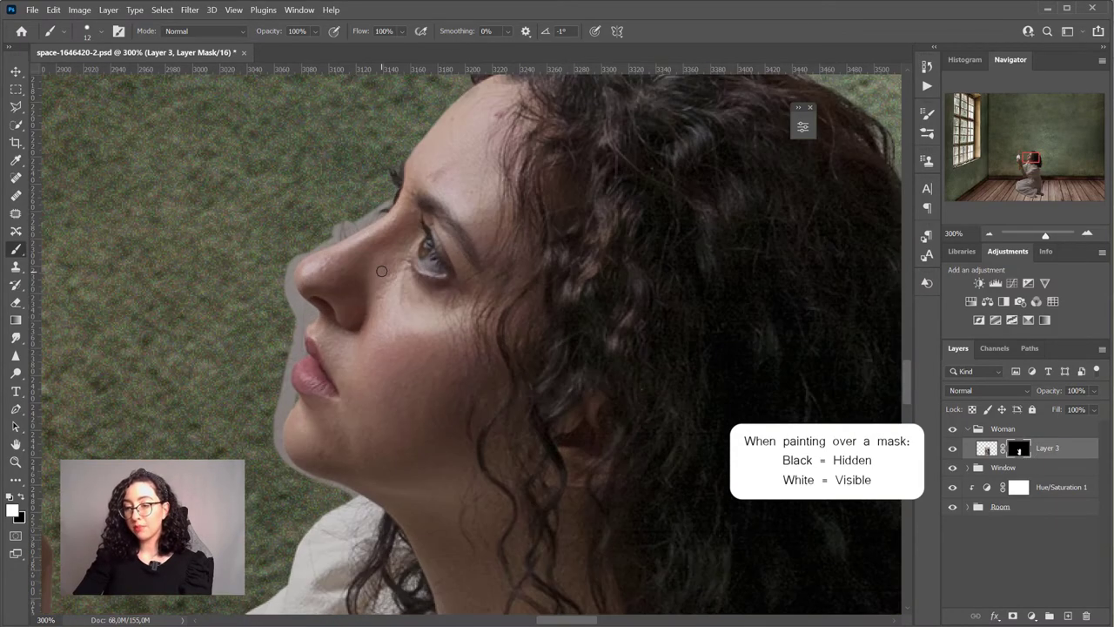
key("x")
left_click_drag(308, 245, 308, 311)
key("bracketleft")
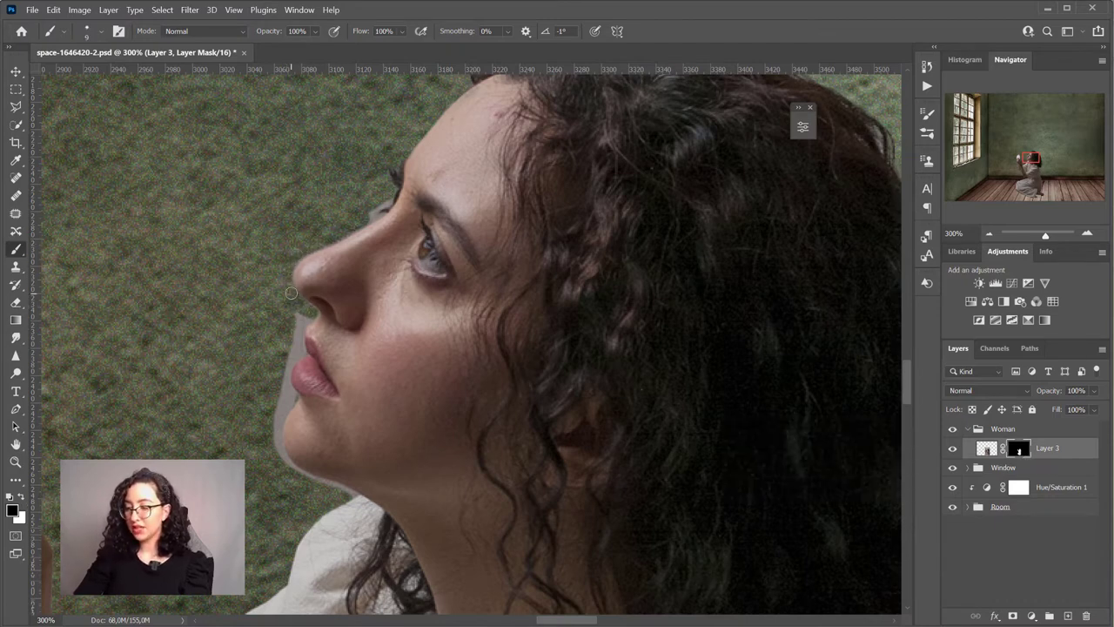
mouse_move(314, 312)
left_mouse_down()
mouse_move(296, 335)
mouse_move(281, 413)
mouse_move(292, 348)
mouse_move(314, 314)
mouse_move(272, 307)
mouse_move(291, 355)
mouse_move(278, 448)
mouse_move(276, 427)
mouse_move(294, 464)
mouse_move(285, 457)
mouse_move(359, 488)
left_mouse_up()
Restore the clipped eyelashes by painting white on the mask with a very small brush
scroll(271, 307, "down", 1)
key("x")
key("bracketleft")
key("bracketleft")
key("bracketleft")
key("bracketleft")
key("bracketleft")
key("bracketleft")
left_click_drag(388, 194, 372, 203)
Enlarge the brush to 10 px and outline the grey gap beside the front hand's thumb with a closed Pen path
scroll(372, 210, "down", 1)
key("bracketright")
key("bracketright")
key("bracketright")
key("bracketright")
key("bracketright")
key("bracketright")
key("bracketright")
scroll(303, 244, "down", 5)
left_click_drag(569, 620, 527, 619)
scroll(491, 484, "up", 3)
scroll(479, 320, "up", 4)
scroll(523, 333, "up", 1)
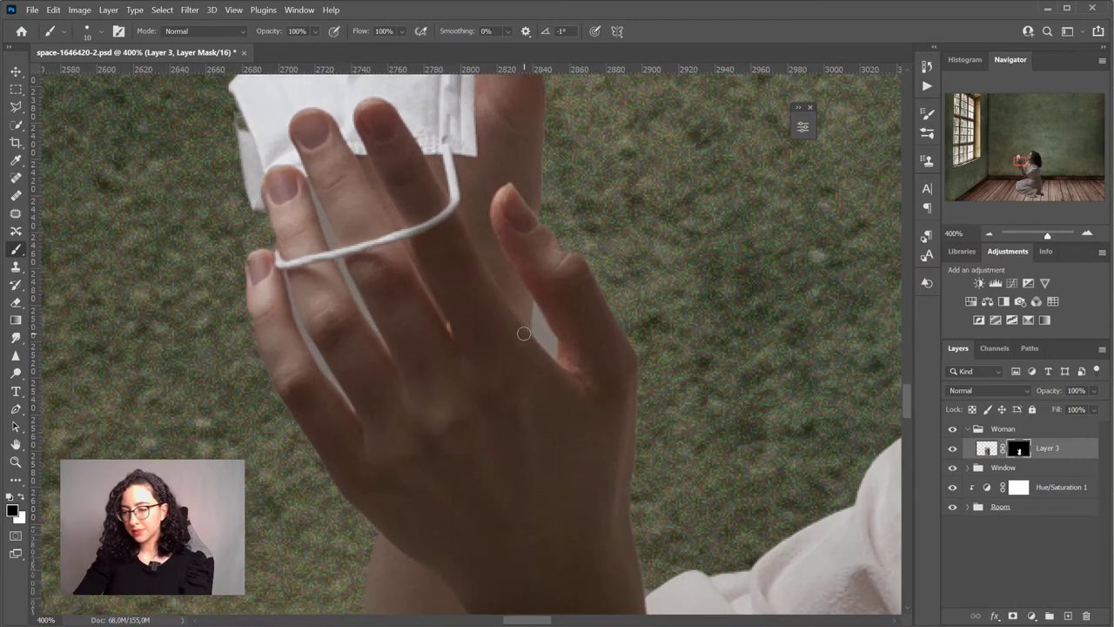
key("w")
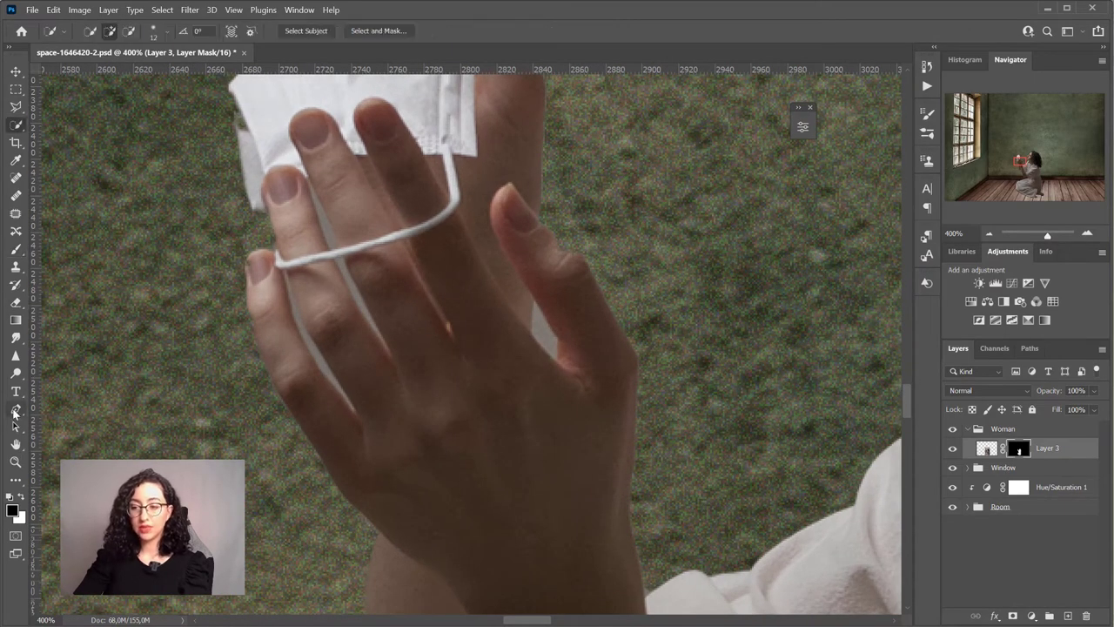
left_click(16, 410)
left_click(532, 298)
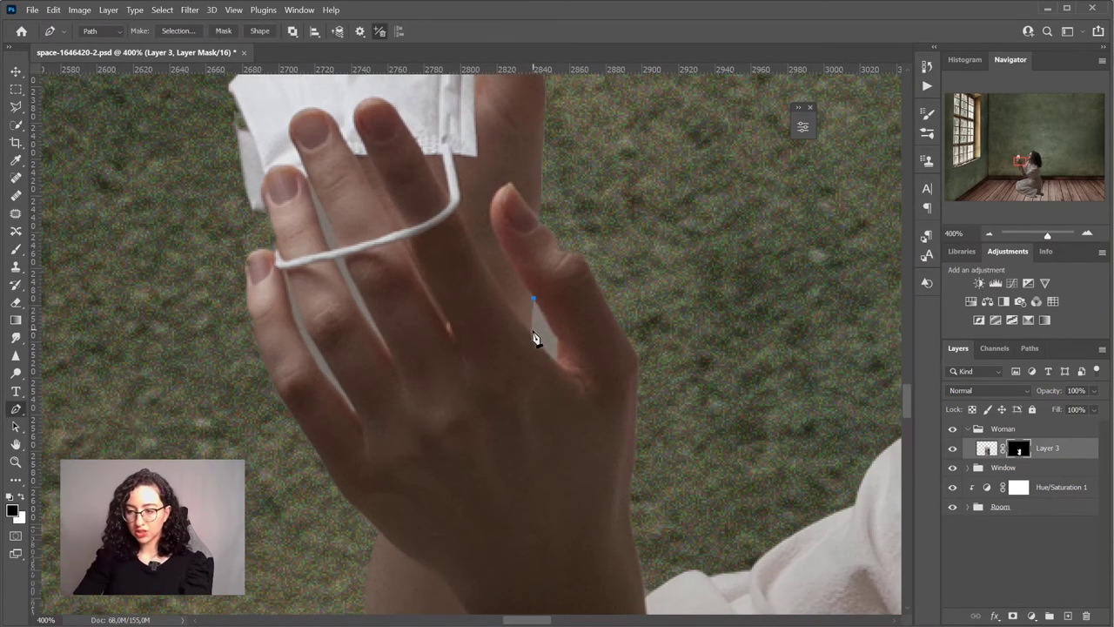
left_click(558, 364)
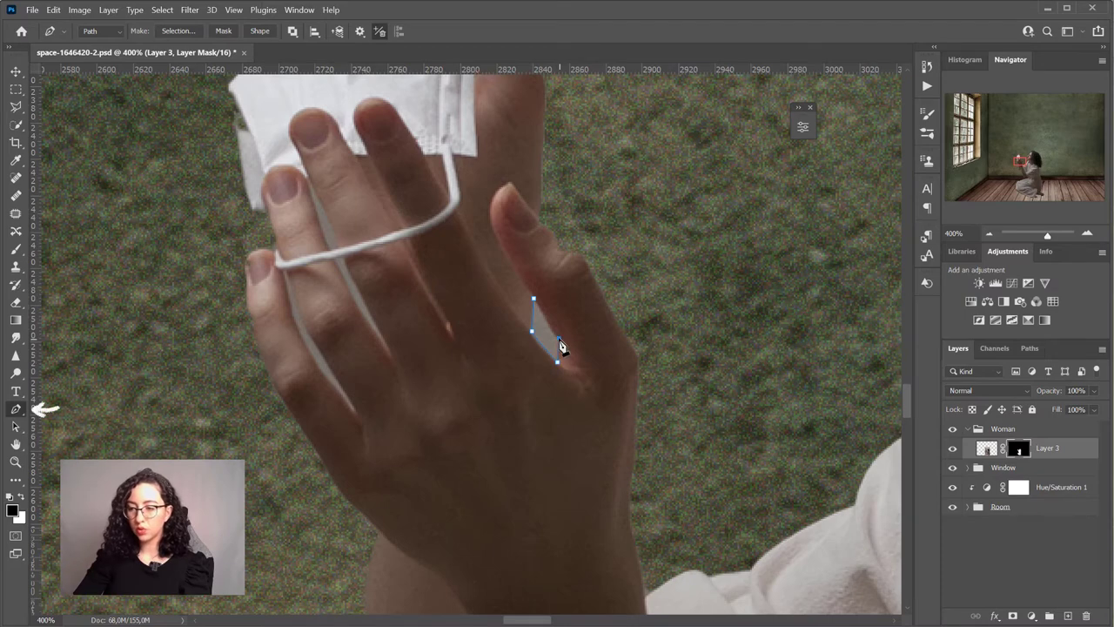
left_click(535, 300)
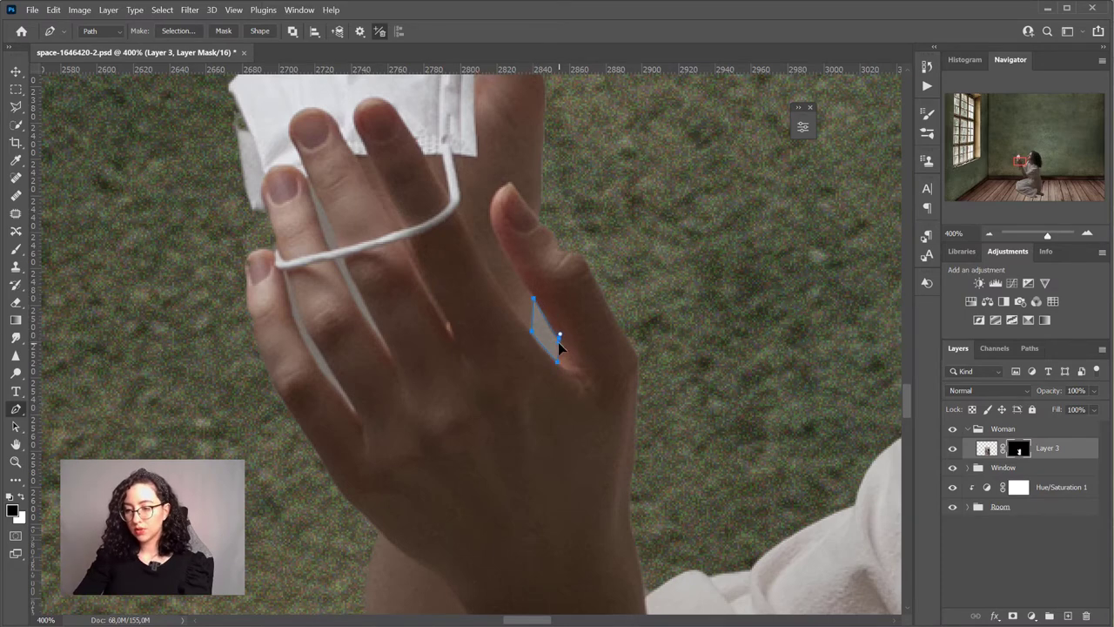
left_click_drag(542, 343, 539, 353)
left_click_drag(523, 308, 529, 311)
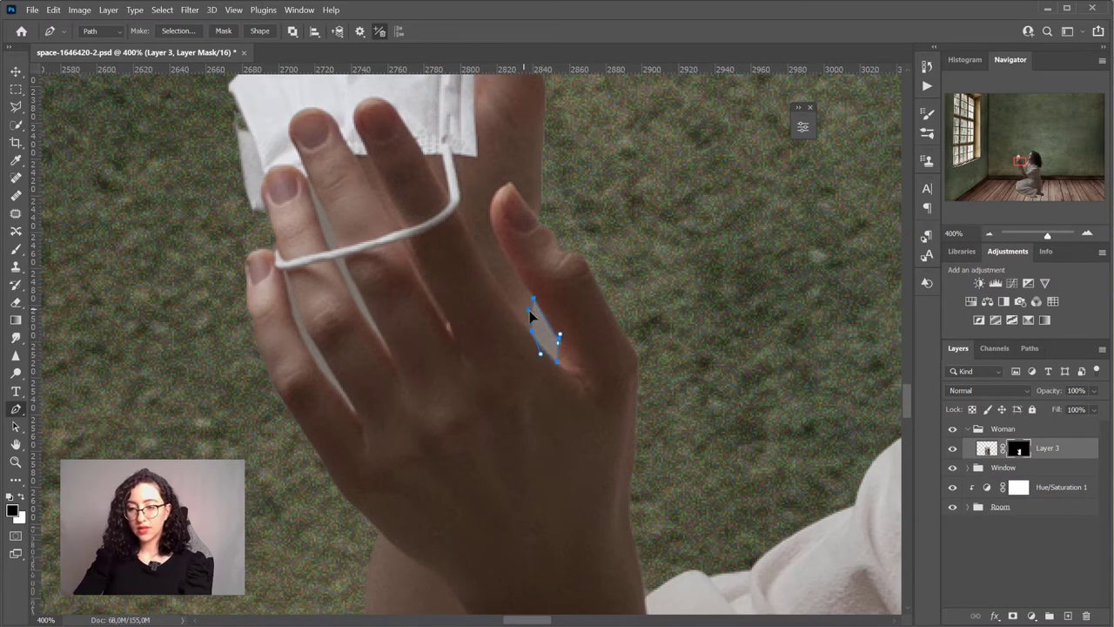
left_click_drag(540, 353, 542, 354)
Convert the path to a selection with a 1-pixel feather, hide that gap on the mask and deselect
right_click(549, 342)
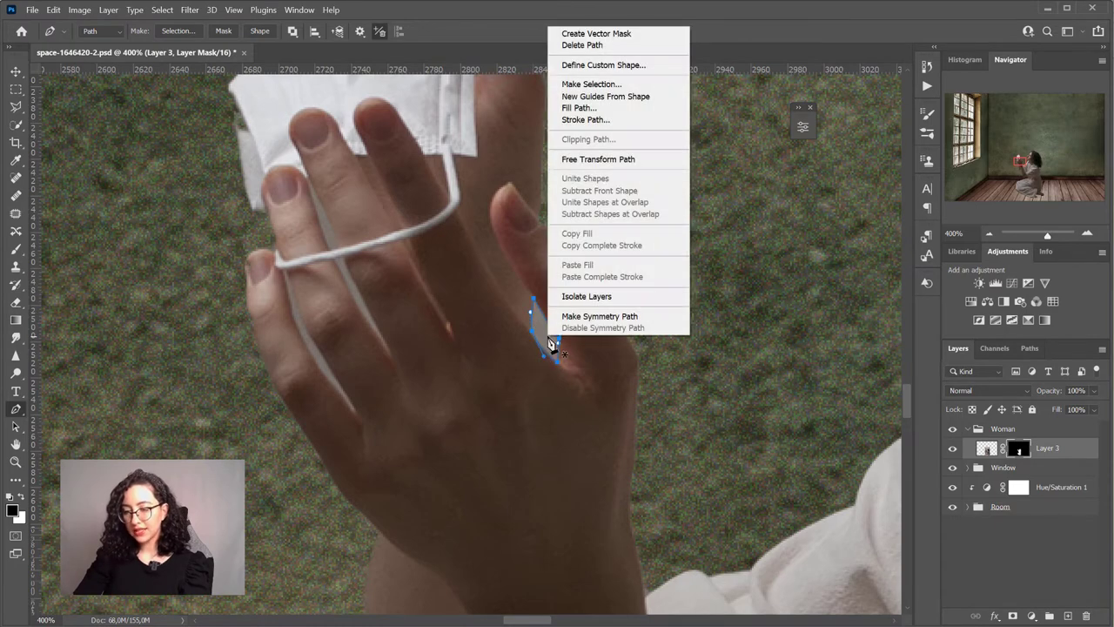
left_click(594, 84)
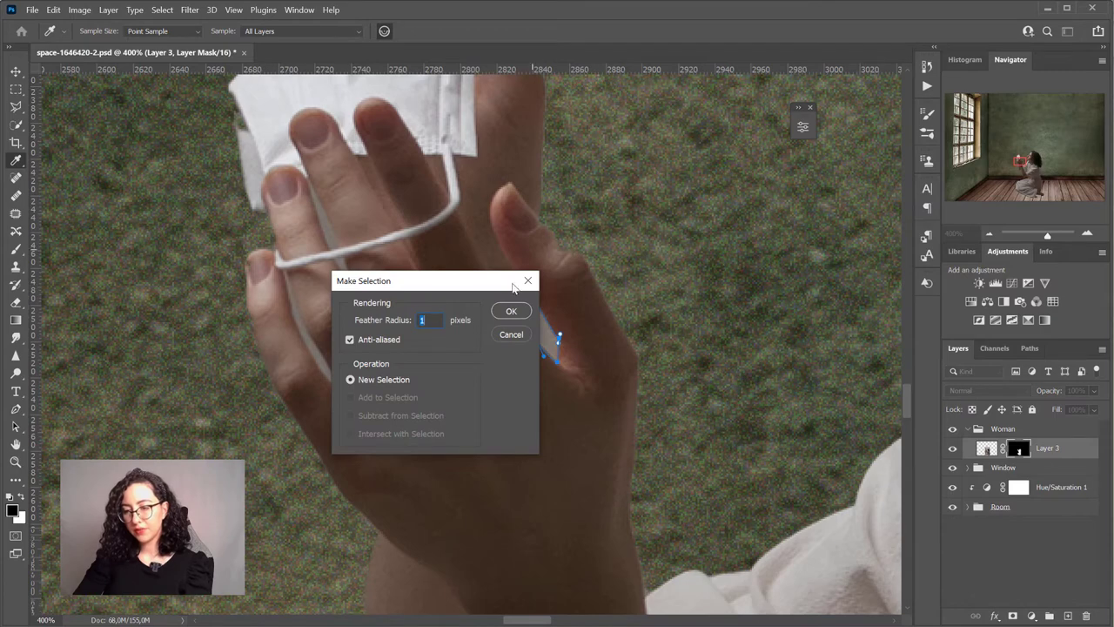
left_click(511, 311)
key("b")
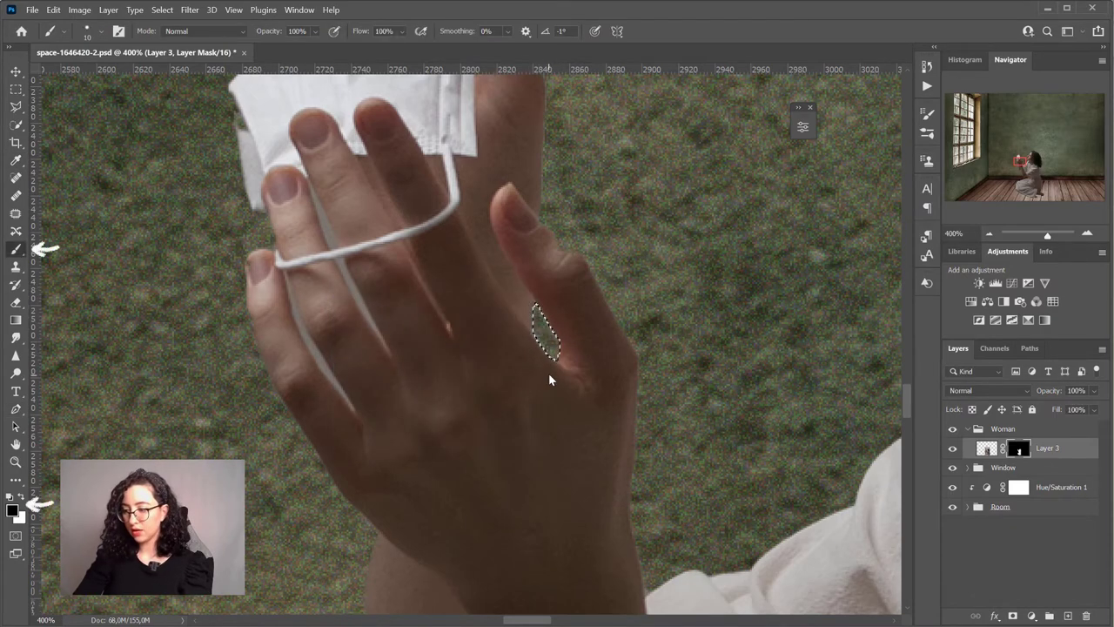
key("ctrl+d")
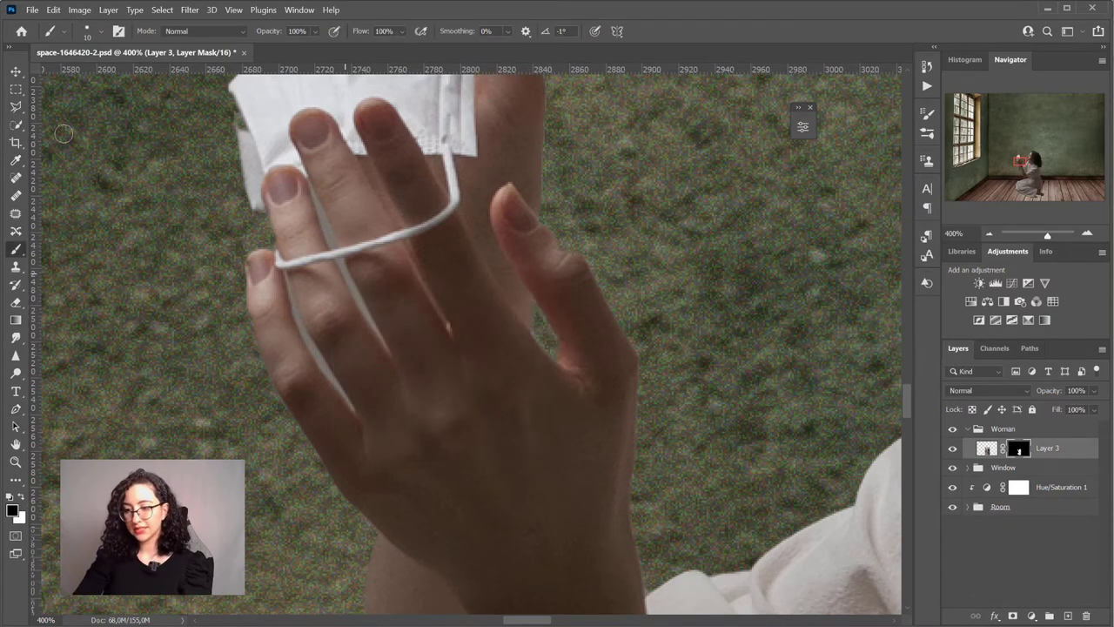
Outline the gap between the little and ring fingers with the Pen tool and hide it on the mask
left_click(16, 408)
left_click(283, 268)
left_click_drag(292, 310, 292, 318)
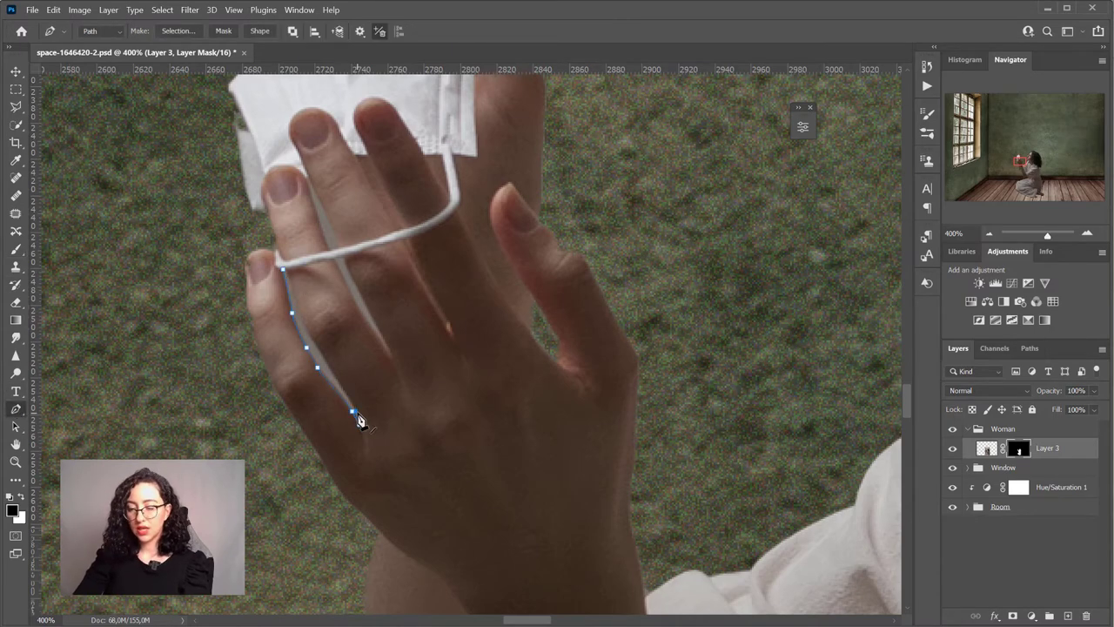
right_click(297, 324)
left_click(335, 83)
key("Return")
key("b")
key("ctrl+d")
Outline the finger gap above the mask's elastic strap with the Pen tool and hide it on the mask
key("p")
left_click(305, 177)
left_click_drag(319, 217, 322, 228)
right_click(325, 227)
left_click(367, 287)
left_click(522, 315)
key("b")
key("ctrl+d")
Outline the finger gap below the elastic strap with the Pen tool, convert it to a selection and paint it black
scroll(340, 296, "up", 2)
key("p")
left_click(335, 367)
right_click(352, 404)
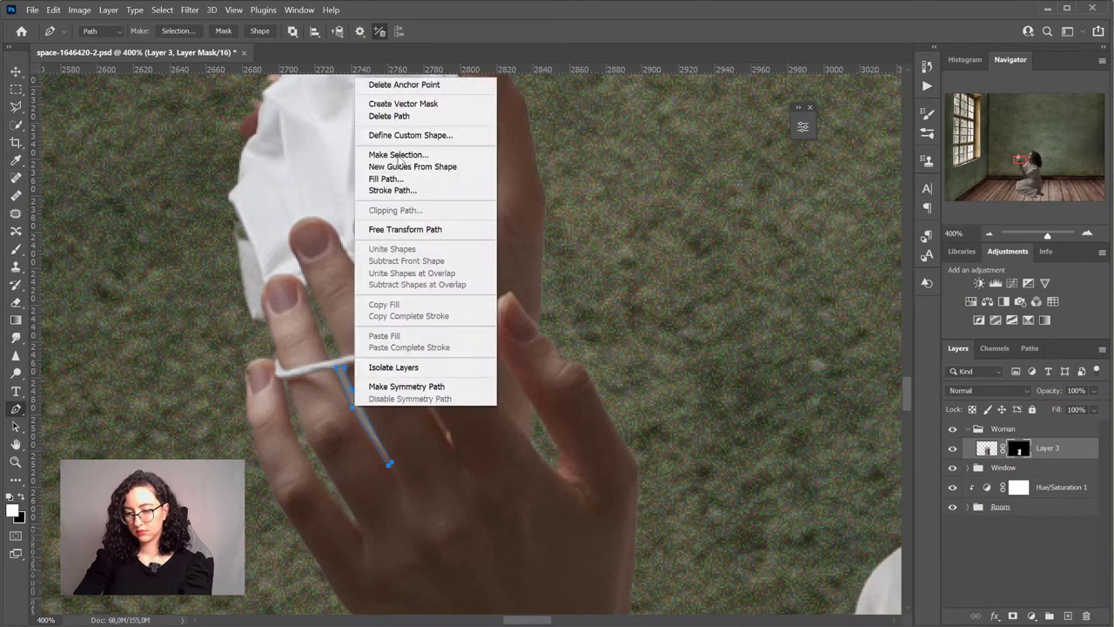
left_click(398, 154)
key("Return")
key("b")
key("x")
left_click_drag(345, 382, 384, 454)
key("ctrl+d")
Paint white on the mask around the back hand's fingertips and palm edge to restore their clipped edges
key("x")
scroll(261, 248, "up", 3)
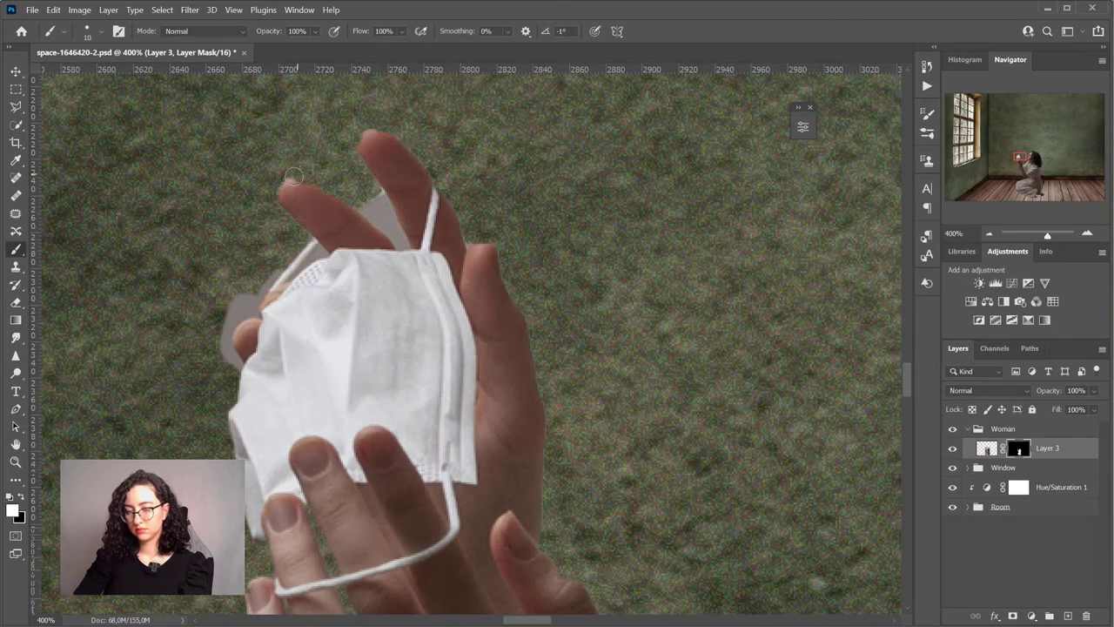
scroll(477, 246, "up", 1)
left_click_drag(477, 245, 540, 405)
left_click_drag(358, 162, 358, 132)
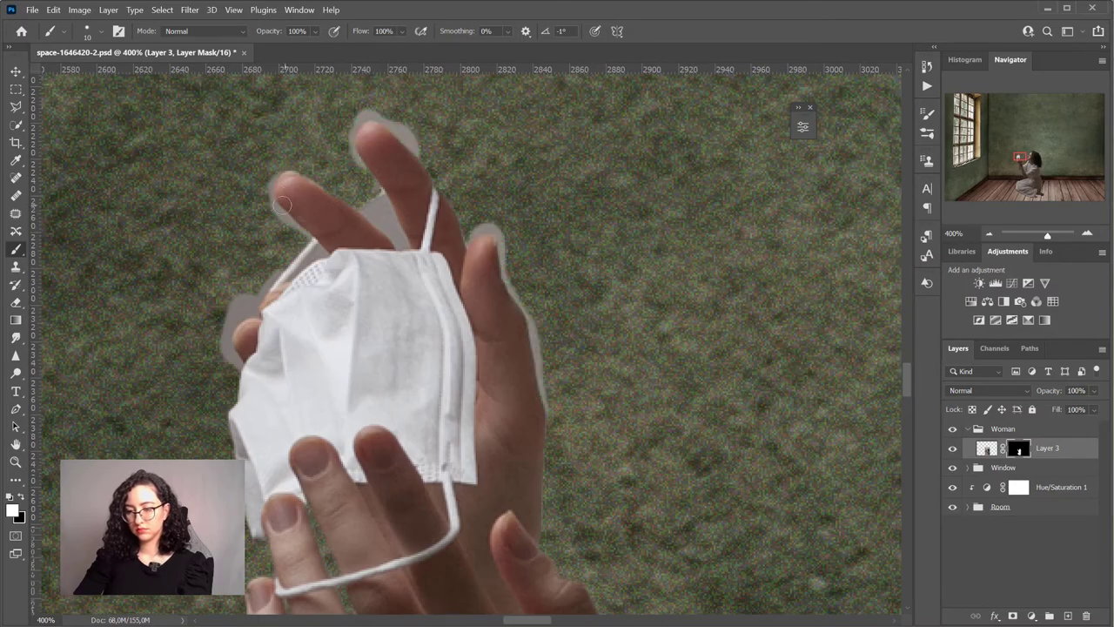
Reduce the brush to 6 px and paint black on the mask to hide the grey halo around the raised fingers
key("ctrl+plus")
left_click(101, 32)
left_click_drag(81, 77, 79, 76)
mouse_move(358, 157)
left_mouse_down()
mouse_move(323, 177)
mouse_move(272, 138)
left_mouse_up()
key("x")
mouse_move(343, 175)
left_mouse_down()
mouse_move(293, 144)
mouse_move(349, 145)
mouse_move(298, 142)
mouse_move(220, 171)
mouse_move(261, 207)
left_mouse_up()
scroll(381, 192, "up", 1)
mouse_move(397, 160)
left_mouse_down()
mouse_move(325, 148)
mouse_move(346, 218)
left_mouse_up()
Retouch the mask edge along the back hand's palm, undoing one stroke and alternating between black and white
mouse_move(469, 285)
left_mouse_down()
mouse_move(554, 433)
mouse_move(525, 357)
mouse_move(561, 509)
left_mouse_up()
key("ctrl+z")
key("x")
key("x")
key("x")
key("x")
key("x")
scroll(480, 295, "down", 2)
key("x")
key("x")
key("x")
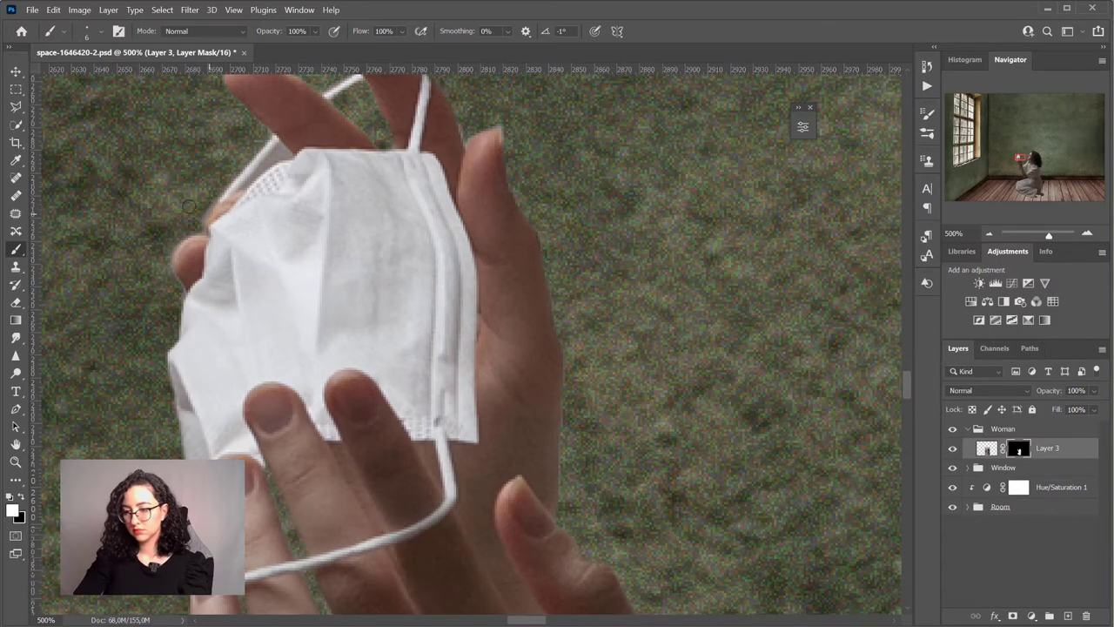
Outline the gap between the upper elastic strap and the face mask with the Pen tool and hide it
key("p")
left_click(243, 189)
left_click(281, 140)
right_click(280, 154)
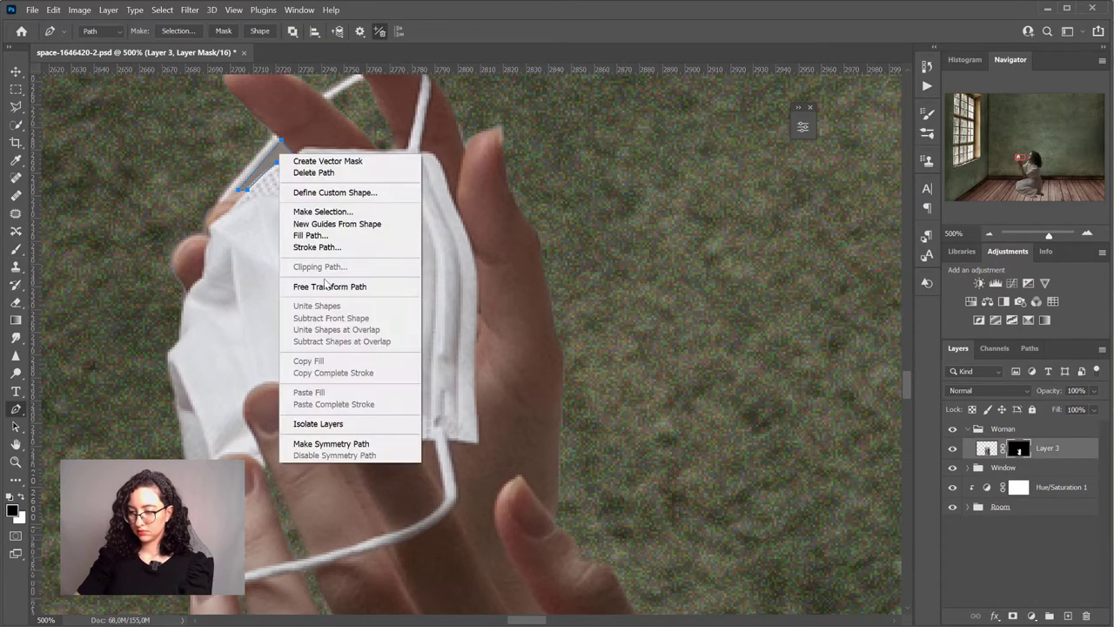
left_click(322, 212)
key("Return")
key("ctrl+d")
key("b")
Set the brush to 12 px and paint black on the mask to clean the edge below the front hand
key("ctrl+minus")
key("ctrl+minus")
key("ctrl+minus")
scroll(366, 317, "down", 2)
key("ctrl+plus")
key("ctrl+plus")
key("x")
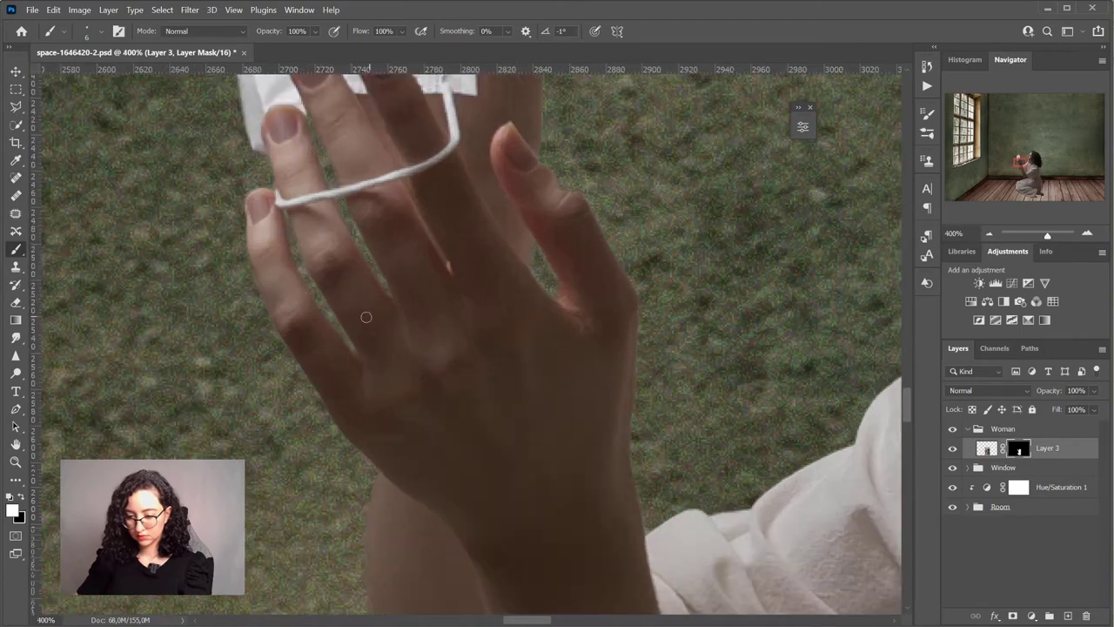
scroll(252, 266, "down", 5)
left_click(86, 32)
left_click_drag(81, 76, 83, 76)
key("x")
left_click(350, 123)
left_click_drag(350, 123, 357, 193)
key("x")
Paint white on the mask along the front edge of the dress to restore the missing fabric
scroll(384, 340, "down", 4)
left_click_drag(525, 620, 550, 621)
scroll(550, 621, "down", 4)
scroll(550, 621, "down", 6)
left_click_drag(225, 254, 225, 355)
Paint black on the mask along the dress hem and the foot to hide leftover background
left_click_drag(550, 620, 578, 622)
scroll(578, 622, "down", 5)
key("x")
mouse_move(247, 536)
left_mouse_down()
mouse_move(356, 542)
mouse_move(570, 381)
mouse_move(666, 503)
left_mouse_up()
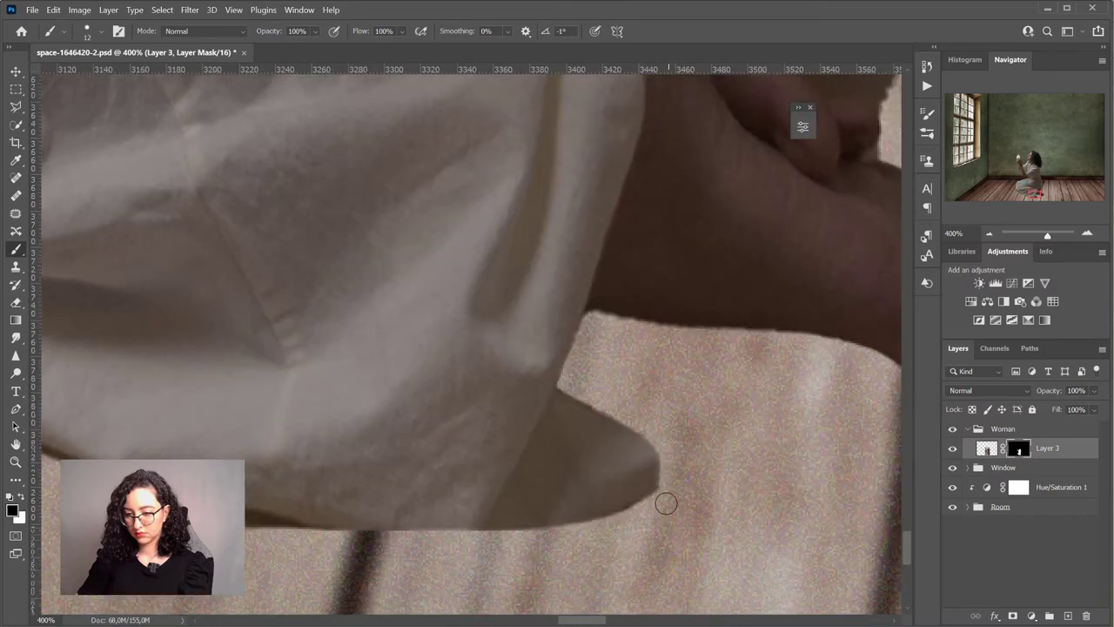
scroll(498, 399, "right", 3)
mouse_move(498, 399)
left_mouse_down()
mouse_move(619, 344)
mouse_move(627, 310)
mouse_move(545, 393)
mouse_move(470, 396)
left_mouse_up()
Refine the mask from the feet up the back of the dress, restoring clipped parts and hiding excess background
scroll(347, 351, "up", 3)
key("x")
mouse_move(347, 351)
left_mouse_down()
mouse_move(368, 415)
mouse_move(430, 428)
left_mouse_up()
key("x")
scroll(356, 218, "up", 3)
mouse_move(357, 212)
left_mouse_down()
mouse_move(355, 290)
mouse_move(300, 413)
left_mouse_up()
scroll(467, 198, "up", 3)
mouse_move(466, 199)
left_mouse_down()
mouse_move(437, 241)
mouse_move(423, 378)
mouse_move(313, 439)
left_mouse_up()
scroll(453, 351, "up", 5)
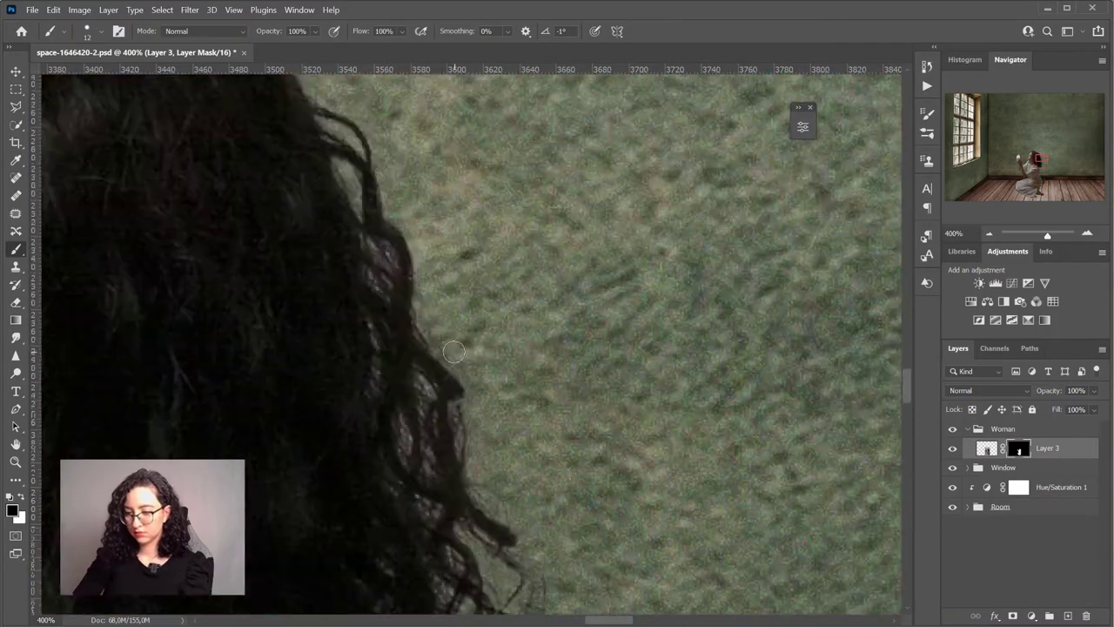
key("ctrl+0")
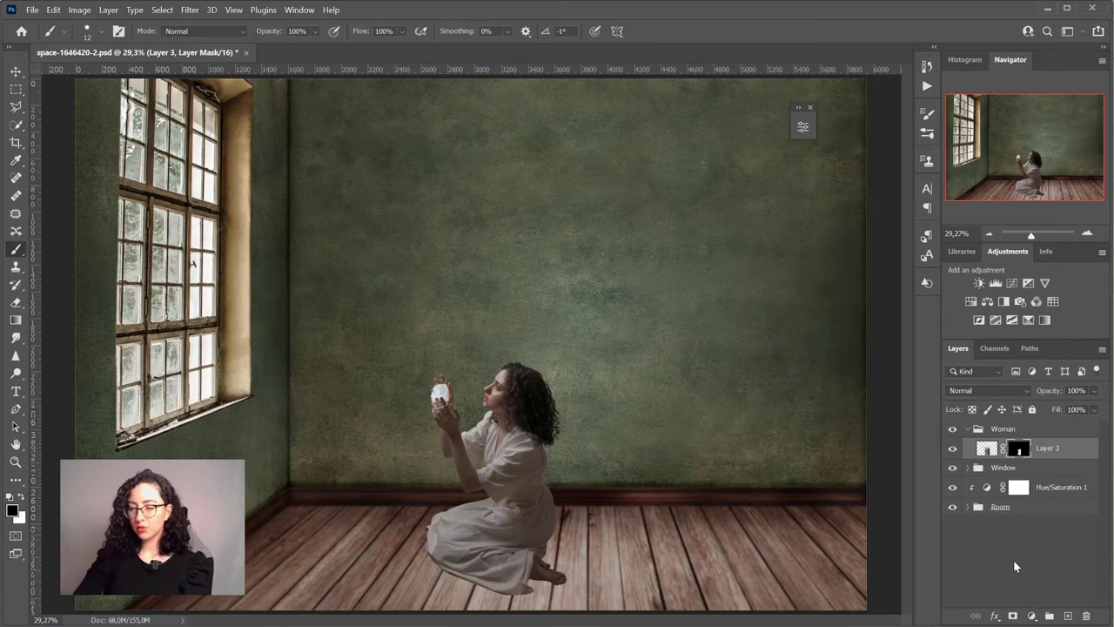
Add a Curves adjustment layer above the woman, set its blend mode to Multiply, and invert its mask to black
left_click(1031, 615)
left_click(1050, 444)
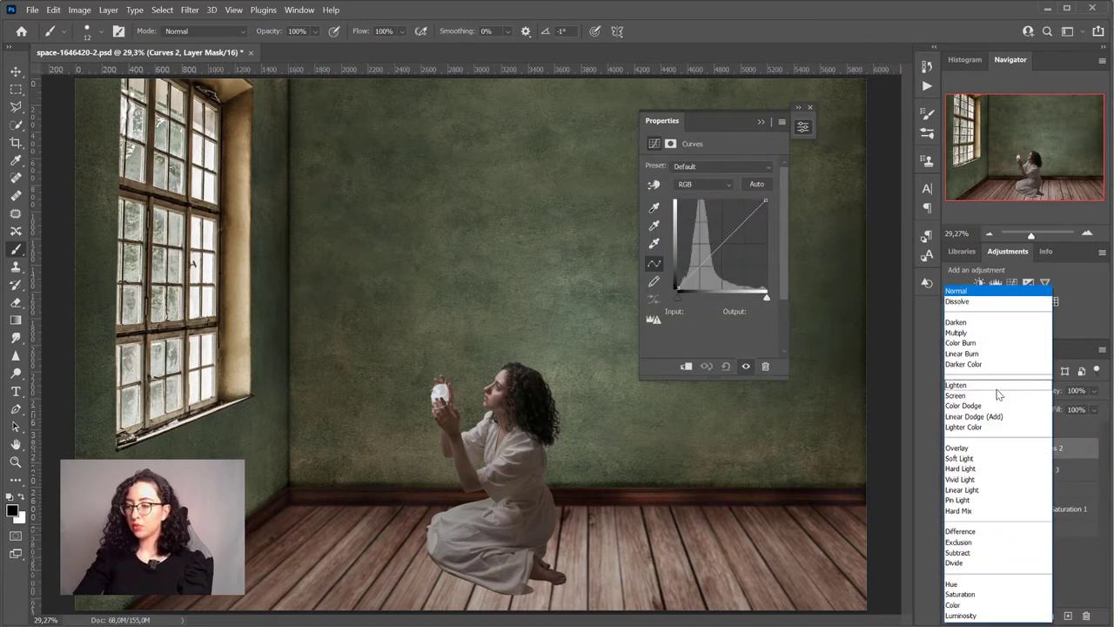
left_click(977, 326)
left_click(1018, 448)
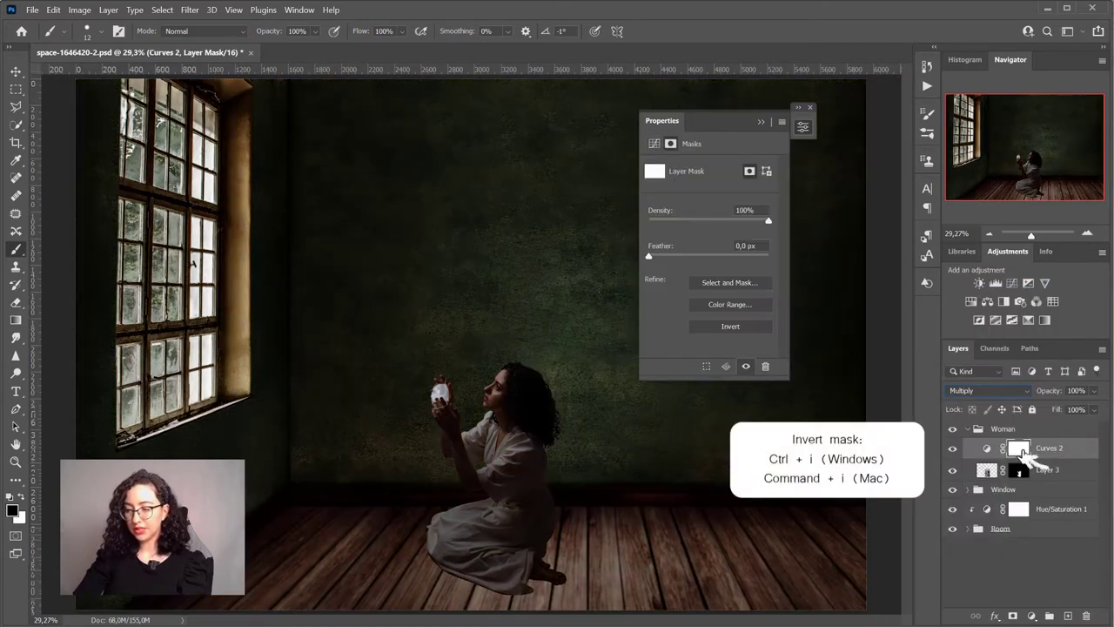
key("ctrl+i")
Prepare a white brush at 45% opacity and 35% flow, and clip the Multiply Curves layer to the woman
key("ctrl+minus")
left_click(15, 73)
scroll(522, 439, "up", 4)
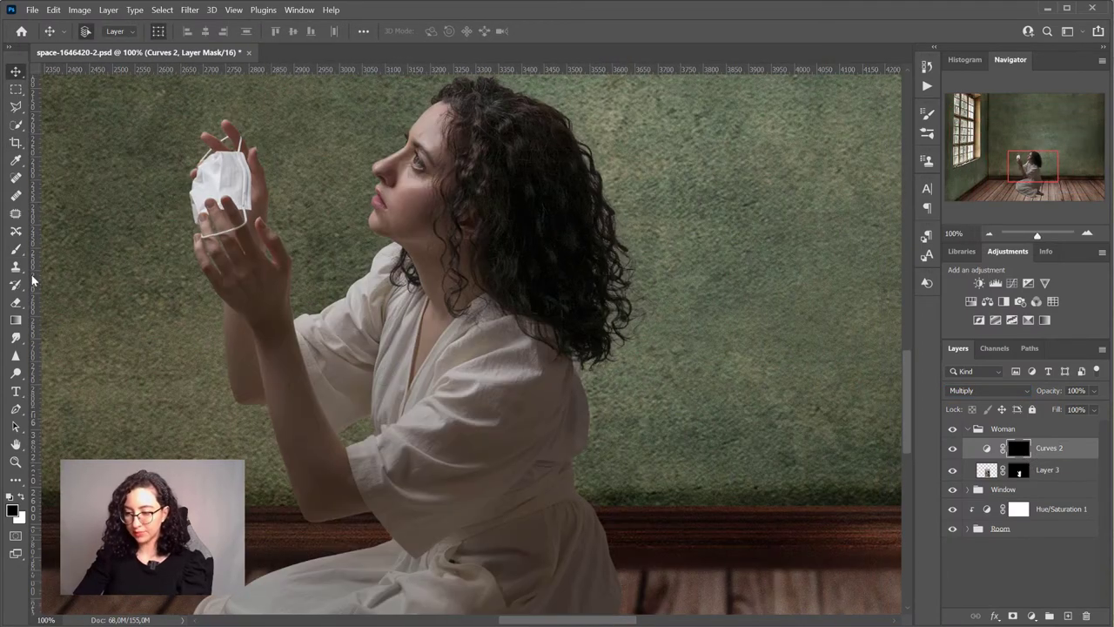
left_click(16, 249)
left_click(87, 33)
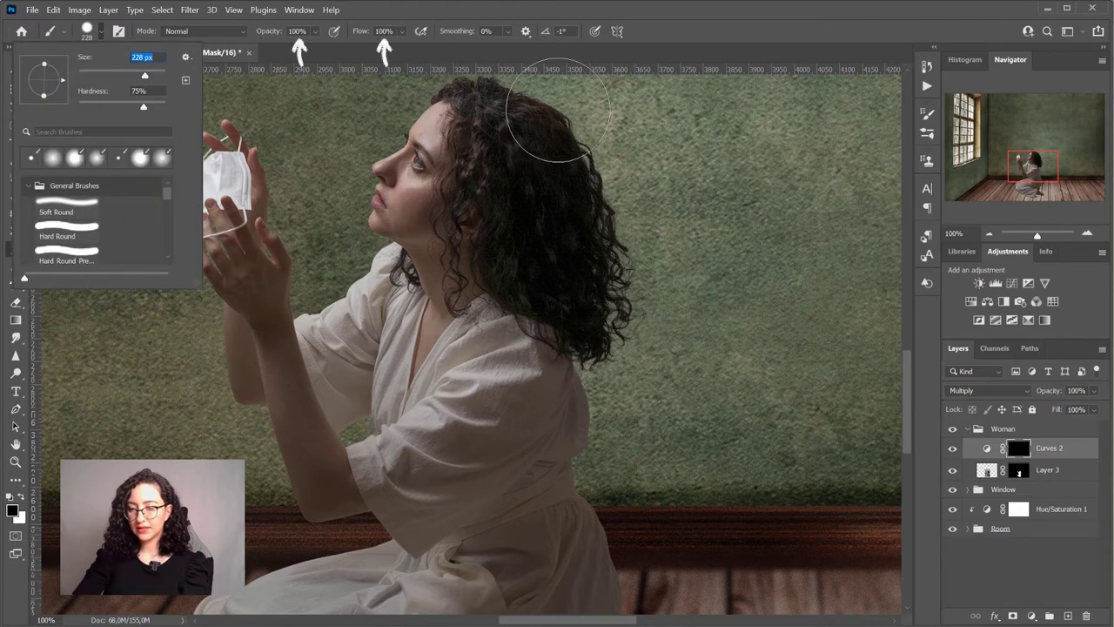
left_click(404, 5)
key("x")
left_click_drag(391, 52, 385, 49)
left_click(315, 32)
left_click_drag(312, 44, 303, 46)
left_click(985, 458, "alt")
Paint white on the Multiply Curves mask with a 228 px brush to darken the woman's back, lower dress and feet
scroll(487, 383, "down", 2)
mouse_move(549, 369)
left_mouse_down()
mouse_move(520, 520)
mouse_move(556, 359)
mouse_move(534, 489)
mouse_move(416, 552)
left_mouse_up()
left_click_drag(526, 557, 536, 582)
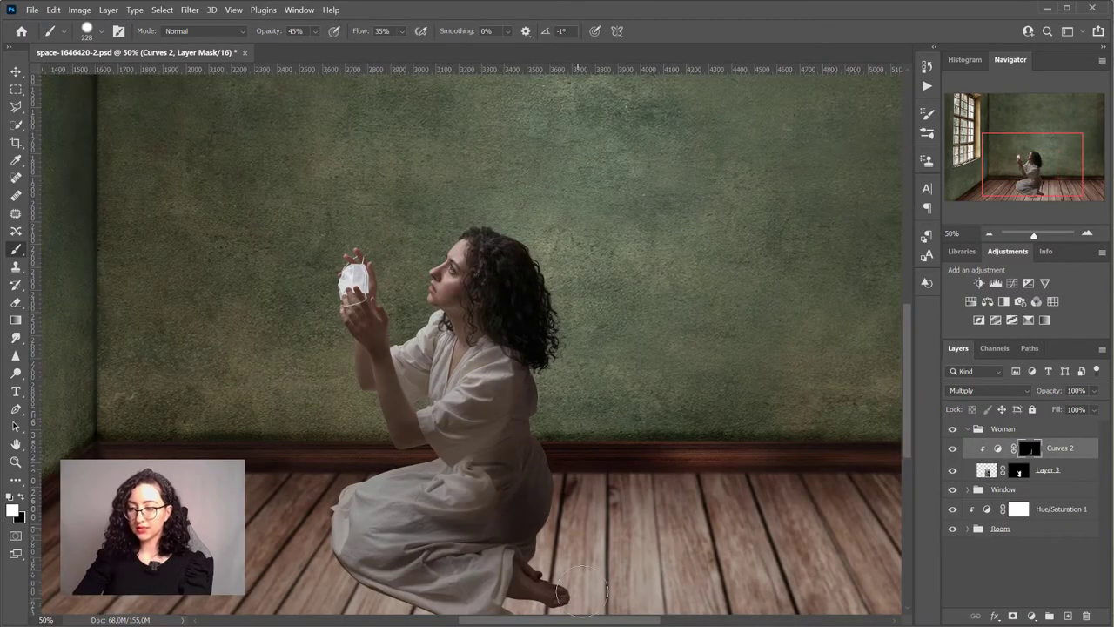
scroll(536, 574, "down", 2)
left_click_drag(543, 518, 507, 522)
Reduce the brush to 75 px and paint shadows along the waist, skirt folds and hem on the Multiply Curves mask
key("bracketleft")
key("bracketleft")
key("bracketleft")
key("bracketleft")
key("bracketleft")
key("bracketleft")
mouse_move(510, 350)
left_mouse_down()
mouse_move(469, 331)
mouse_move(519, 287)
mouse_move(490, 368)
mouse_move(505, 396)
left_mouse_up()
mouse_move(528, 447)
left_mouse_down()
mouse_move(436, 456)
mouse_move(512, 405)
left_mouse_up()
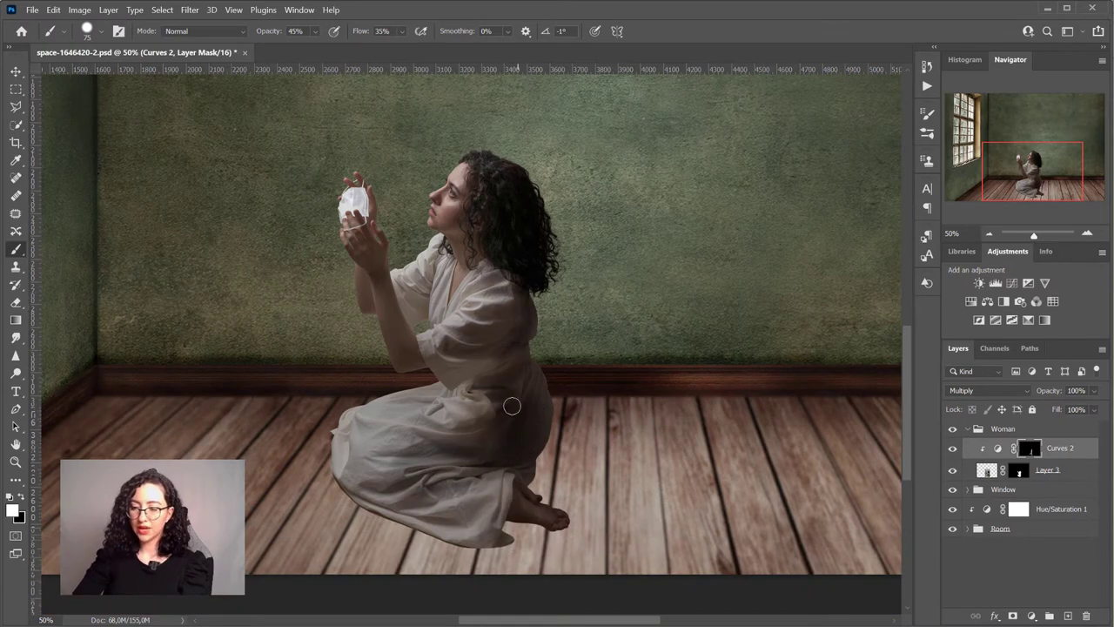
mouse_move(505, 505)
left_mouse_down()
mouse_move(467, 513)
mouse_move(469, 484)
left_mouse_up()
mouse_move(530, 520)
left_mouse_down()
mouse_move(477, 545)
mouse_move(491, 479)
left_mouse_up()
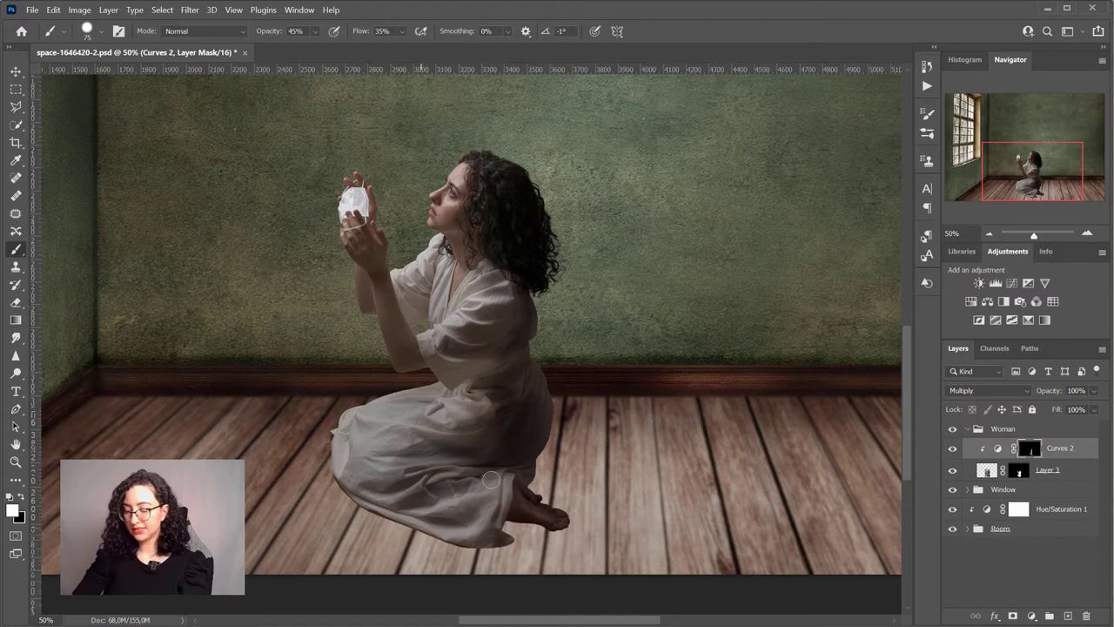
Shade the shoulder and the back of the skirt, and lower the Multiply Curves layer's Fill to about 14%
mouse_move(486, 316)
left_mouse_down()
mouse_move(508, 286)
mouse_move(485, 267)
left_mouse_up()
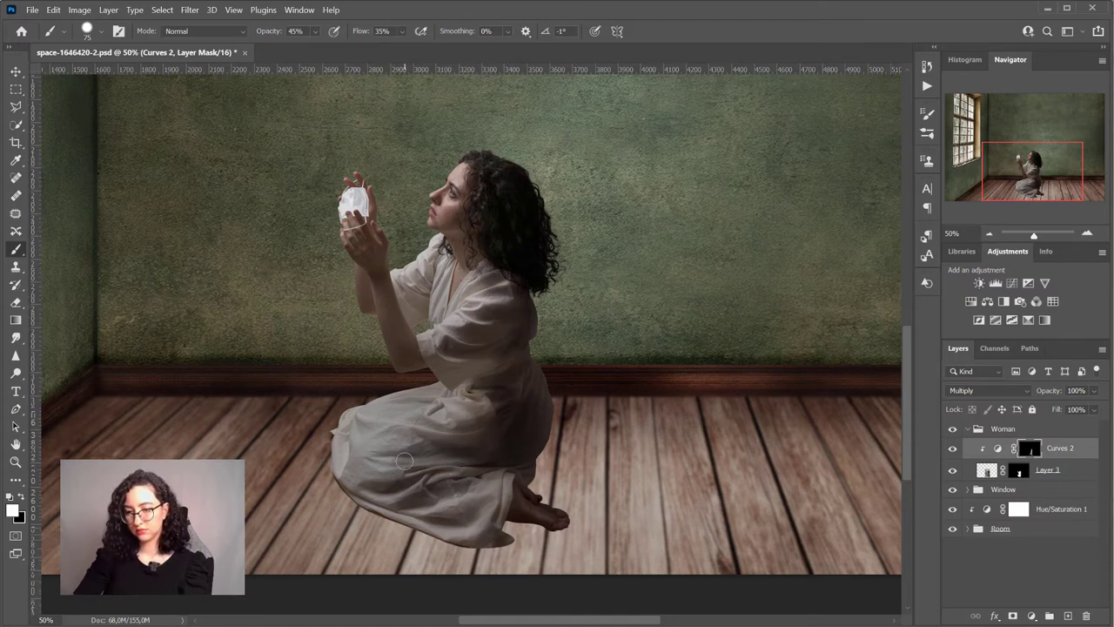
mouse_move(546, 449)
left_mouse_down()
mouse_move(500, 505)
mouse_move(474, 487)
mouse_move(483, 501)
mouse_move(513, 472)
left_mouse_up()
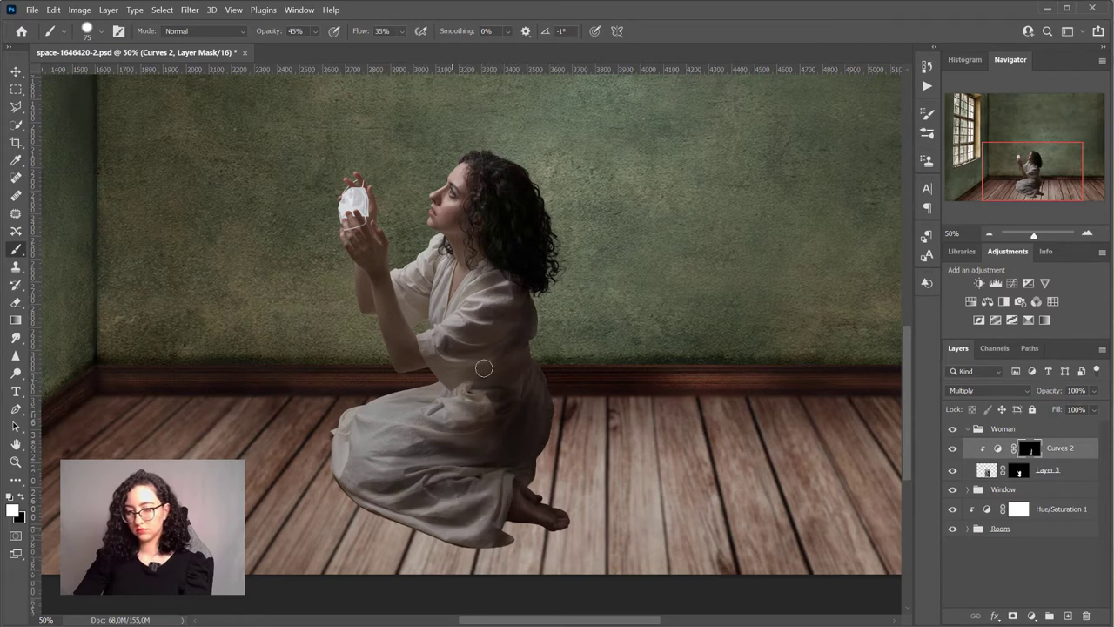
left_click(1066, 425)
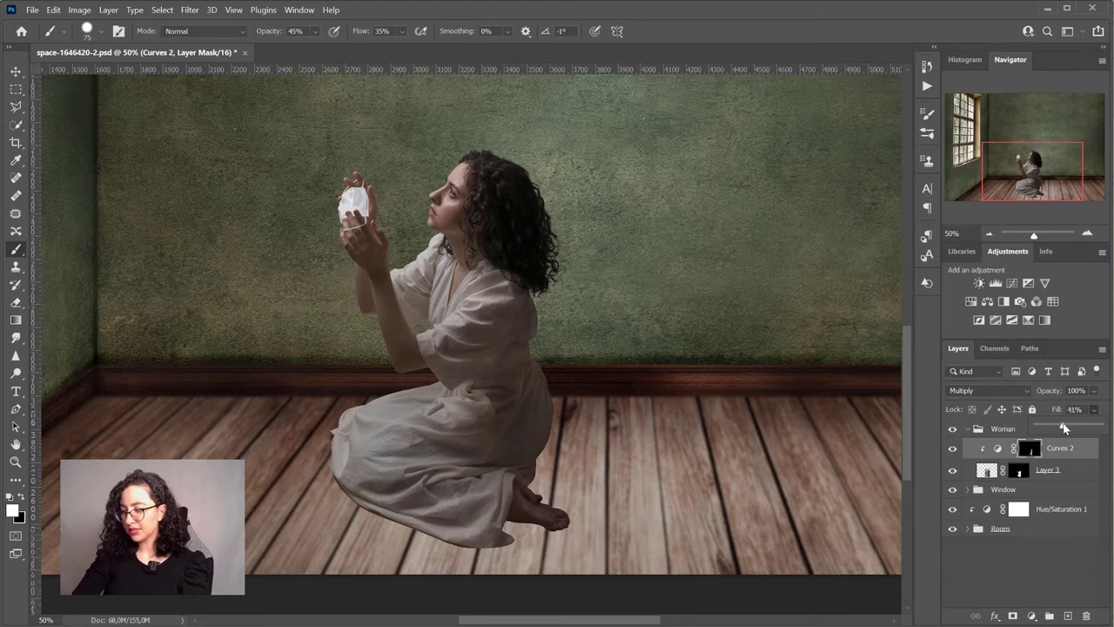
left_click_drag(1059, 426, 1046, 428)
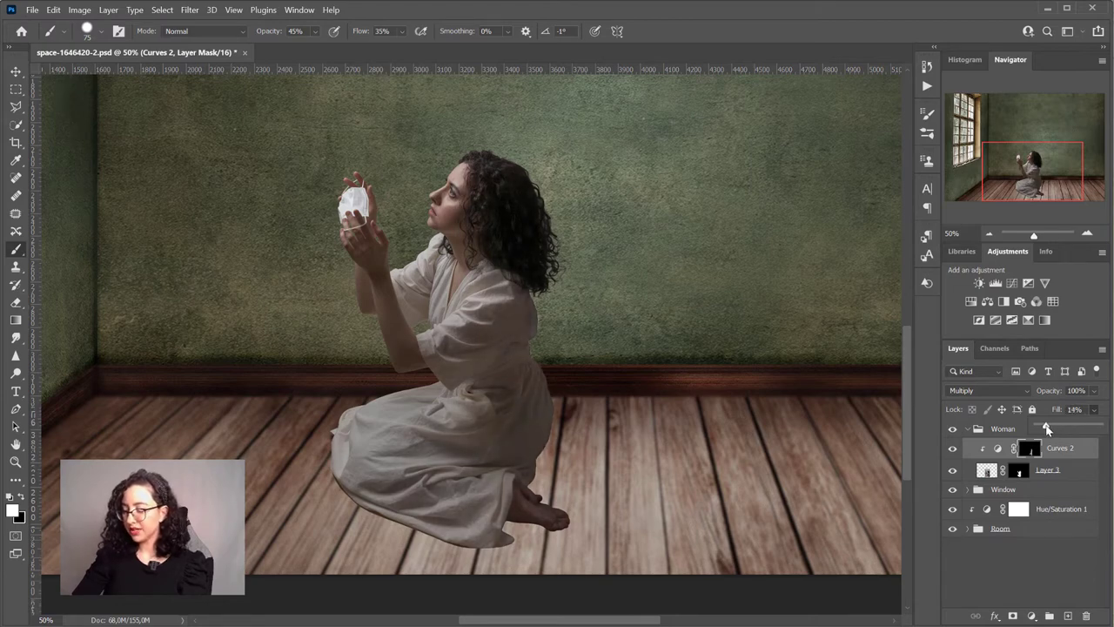
Add another Curves layer in Screen mode, invert its mask to black, and clip it to the woman
left_click(1032, 615)
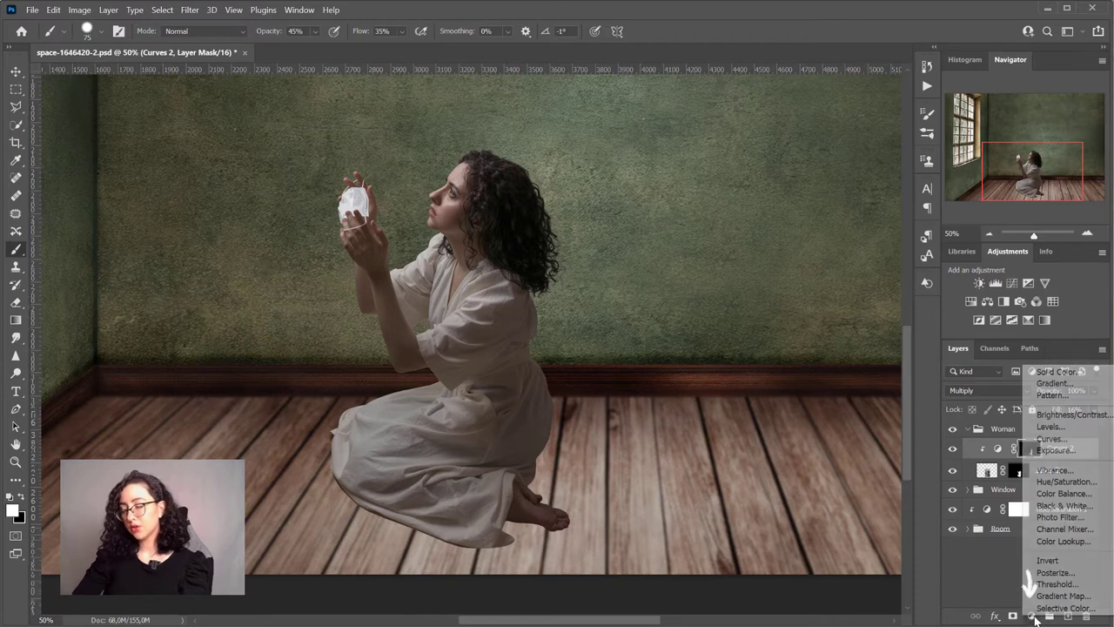
left_click(1066, 442)
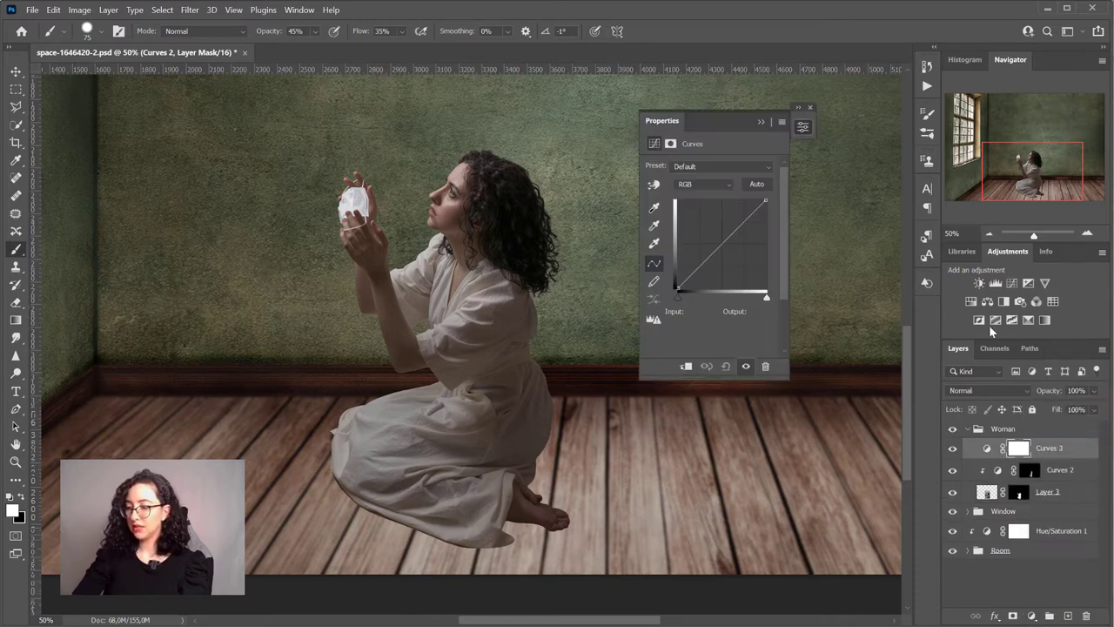
left_click(1004, 391)
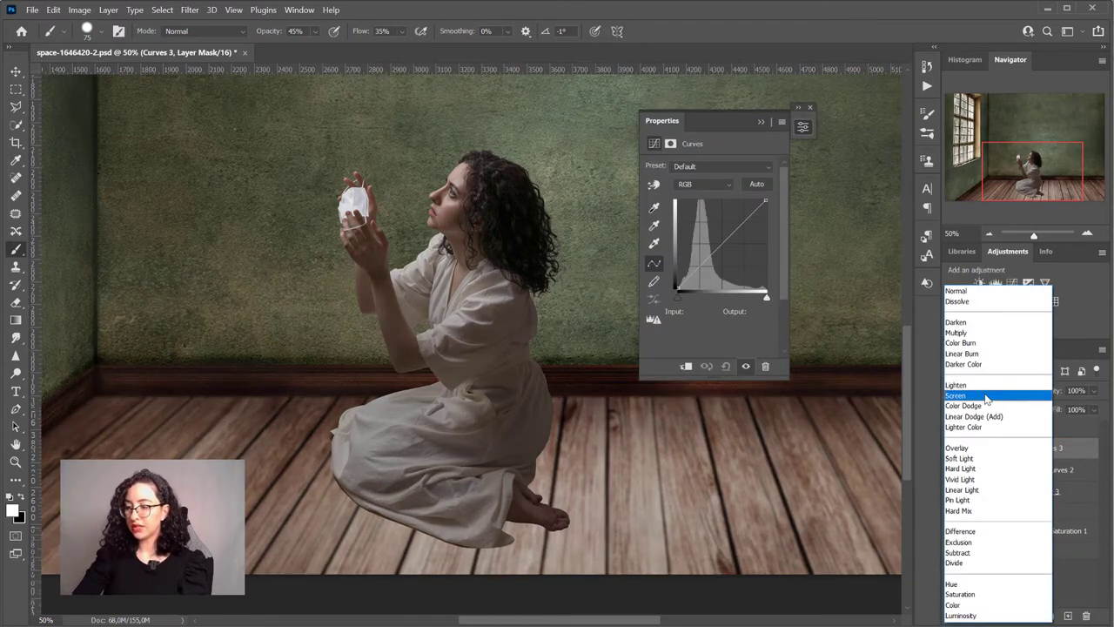
left_click(988, 396)
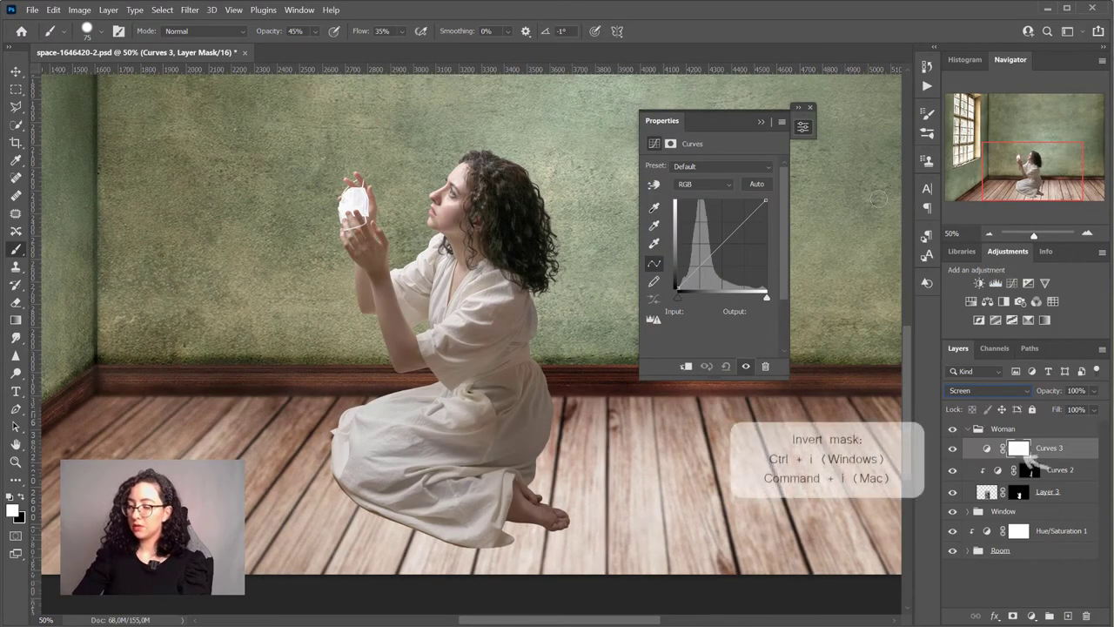
left_click(803, 127)
key("ctrl+i")
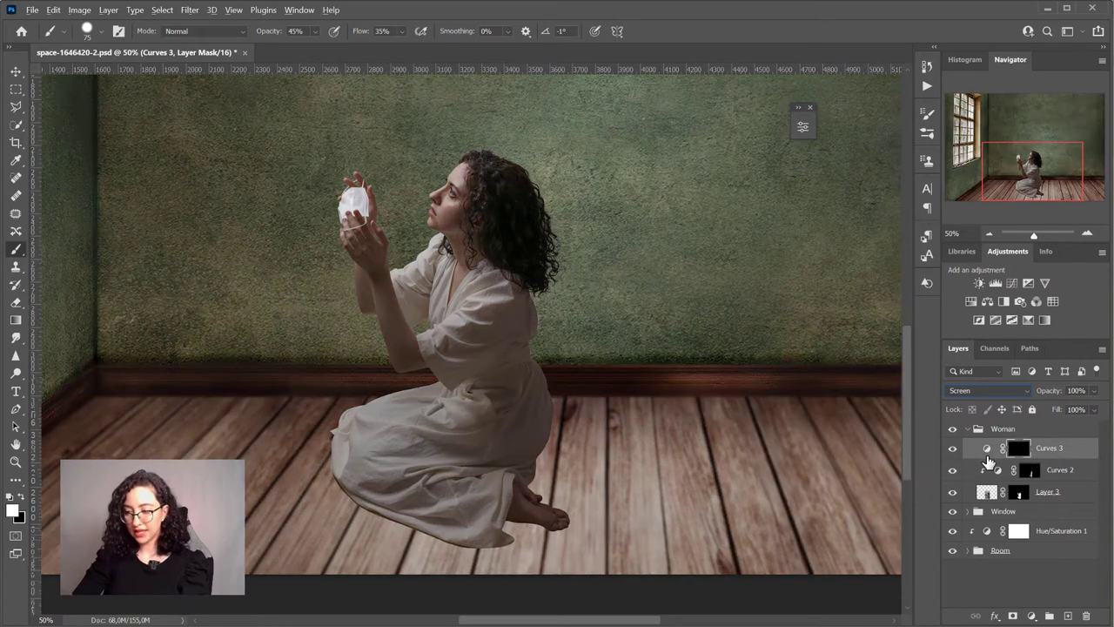
left_click(987, 456, "alt")
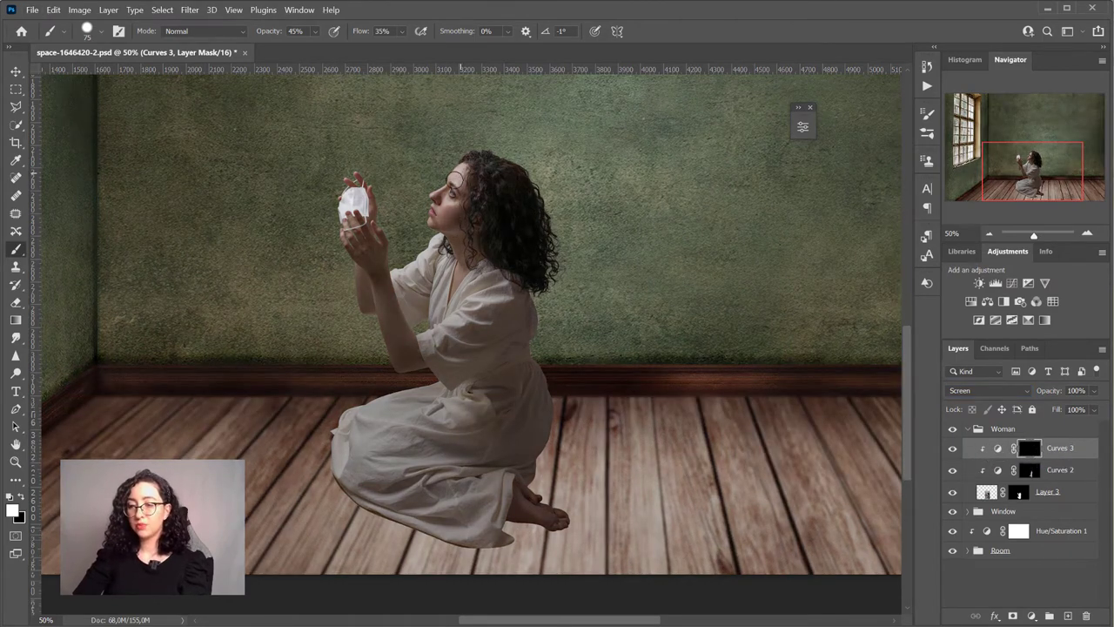
Paint white on the Screen Curves mask with the 75 px brush to highlight the woman's face and front shoulder
scroll(446, 300, "up", 1)
left_click_drag(423, 155, 422, 189)
scroll(423, 189, "up", 2)
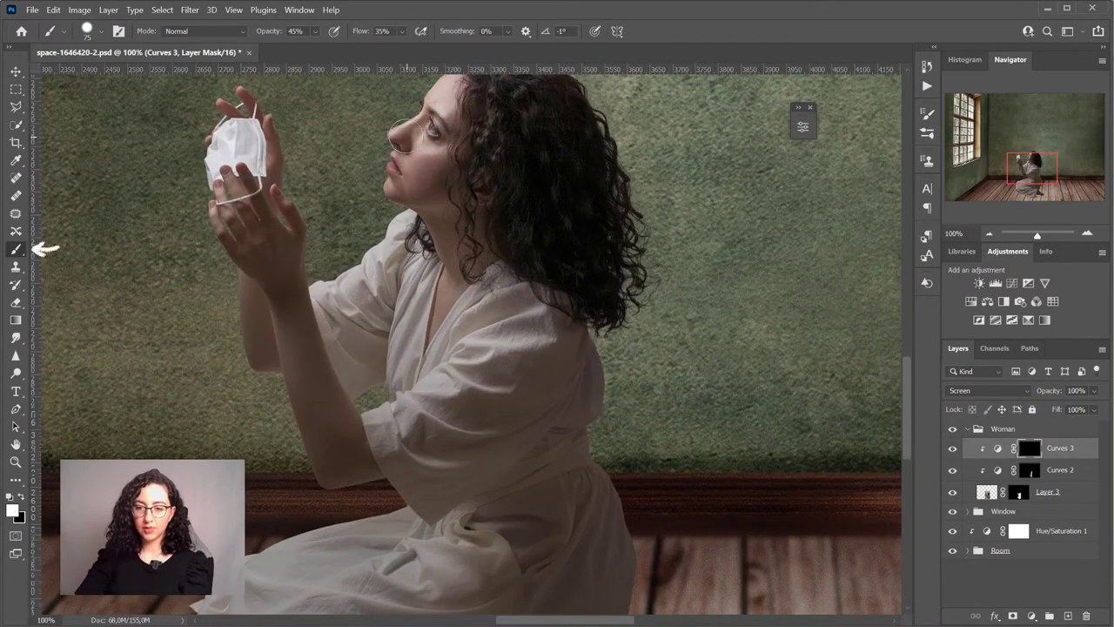
mouse_move(405, 135)
left_mouse_down()
mouse_move(390, 185)
mouse_move(428, 213)
mouse_move(450, 285)
mouse_move(435, 352)
left_mouse_up()
scroll(435, 352, "up", 3)
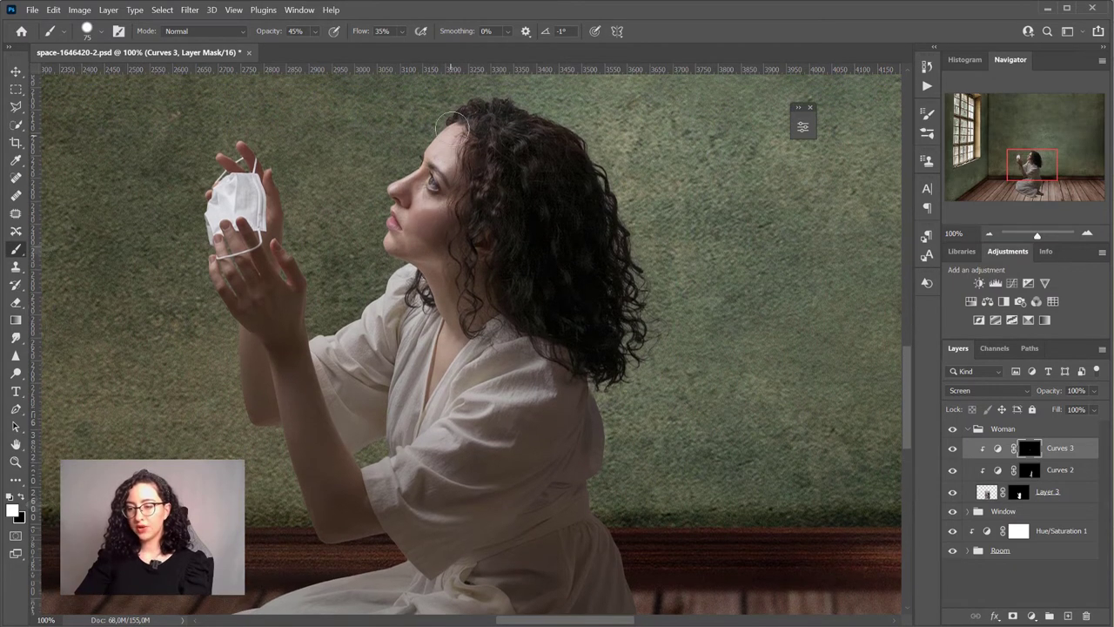
mouse_move(425, 292)
left_mouse_down()
mouse_move(387, 287)
mouse_move(338, 339)
mouse_move(365, 345)
mouse_move(396, 296)
left_mouse_up()
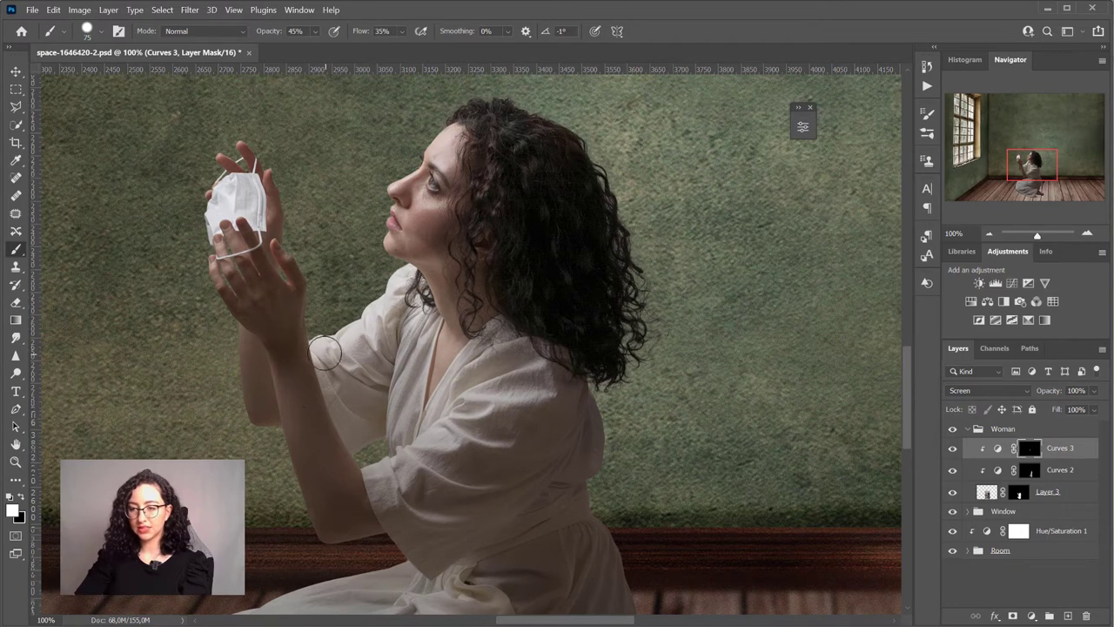
Lower the brush hardness and paint highlights along both hands and forearms on the Screen Curves mask
left_click(101, 33)
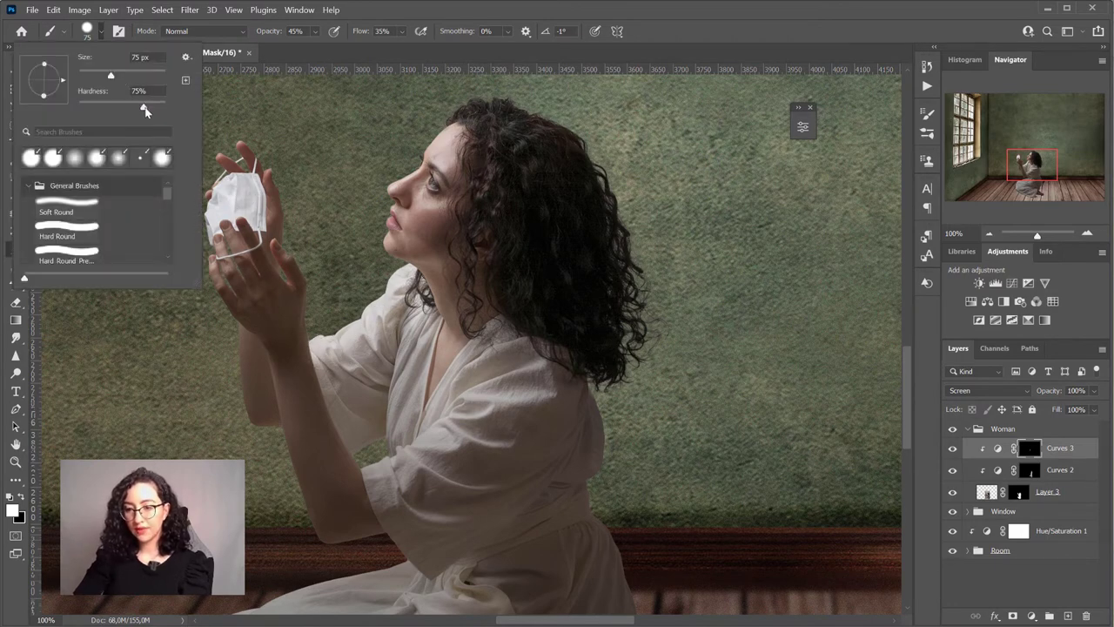
left_click_drag(93, 114, 78, 114)
left_click(278, 192)
left_click_drag(279, 390, 320, 529)
left_click_drag(233, 336, 253, 435)
left_click_drag(271, 345, 319, 533)
left_click_drag(238, 287, 271, 350)
mouse_move(241, 241)
left_mouse_down()
mouse_move(301, 351)
mouse_move(330, 496)
left_mouse_up()
Brighten the far sleeve, neck and front of the dress on the Screen Curves mask, undoing the stray stroke beside the sleeve
mouse_move(381, 343)
left_mouse_down()
mouse_move(364, 354)
mouse_move(374, 406)
mouse_move(336, 419)
left_mouse_up()
left_click_drag(411, 414, 390, 408)
key("ctrl+z")
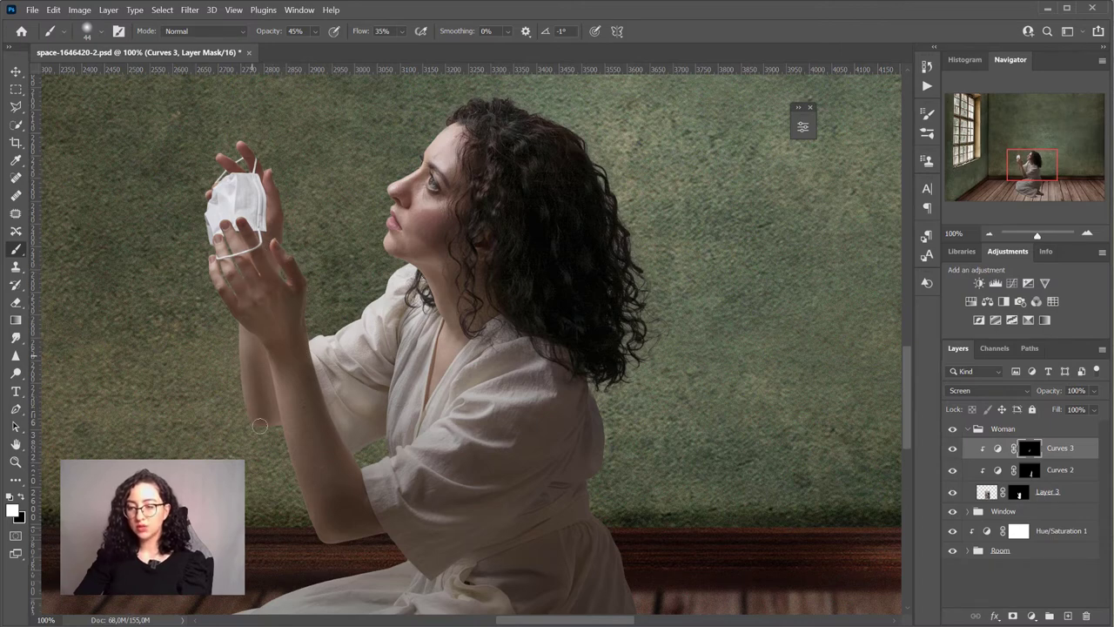
left_click_drag(427, 245, 458, 306)
mouse_move(424, 219)
left_mouse_down()
mouse_move(456, 323)
mouse_move(445, 163)
mouse_move(400, 232)
left_mouse_up()
left_click_drag(402, 361, 409, 421)
left_click_drag(413, 320, 410, 353)
Paint highlights along the folds of the near sleeve with the soft 37 px brush
left_click_drag(489, 347, 457, 376)
left_click_drag(528, 371, 468, 417)
left_click_drag(542, 393, 449, 423)
mouse_move(503, 427)
left_mouse_down()
mouse_move(449, 441)
mouse_move(383, 498)
mouse_move(526, 489)
left_mouse_up()
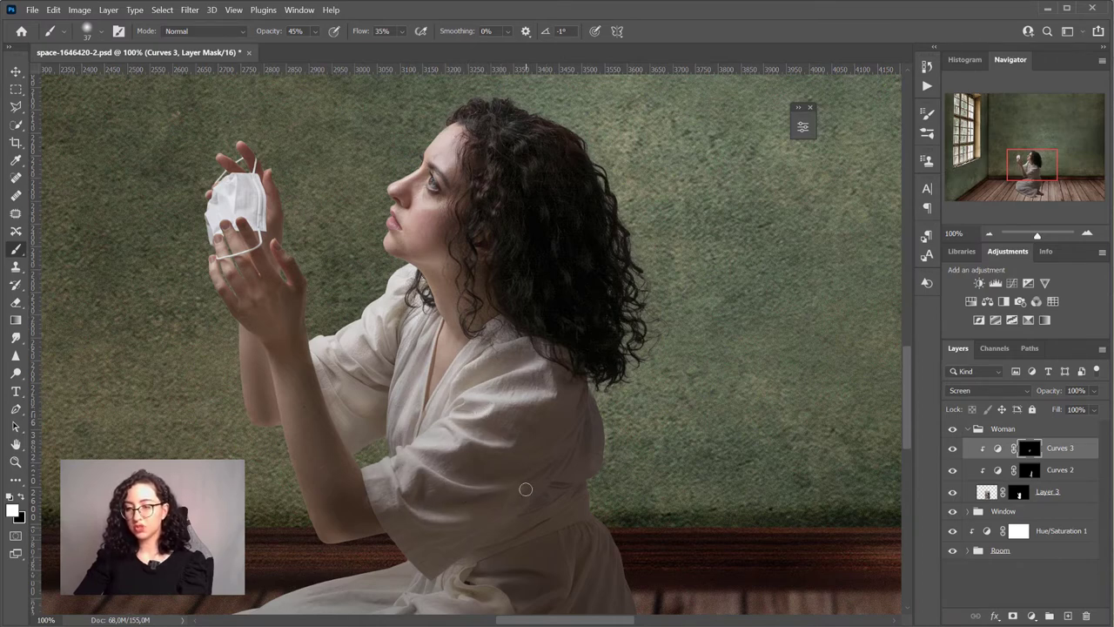
Paint highlights on the skirt folds and the front of the knees on the Screen Curves mask
scroll(434, 343, "down", 3)
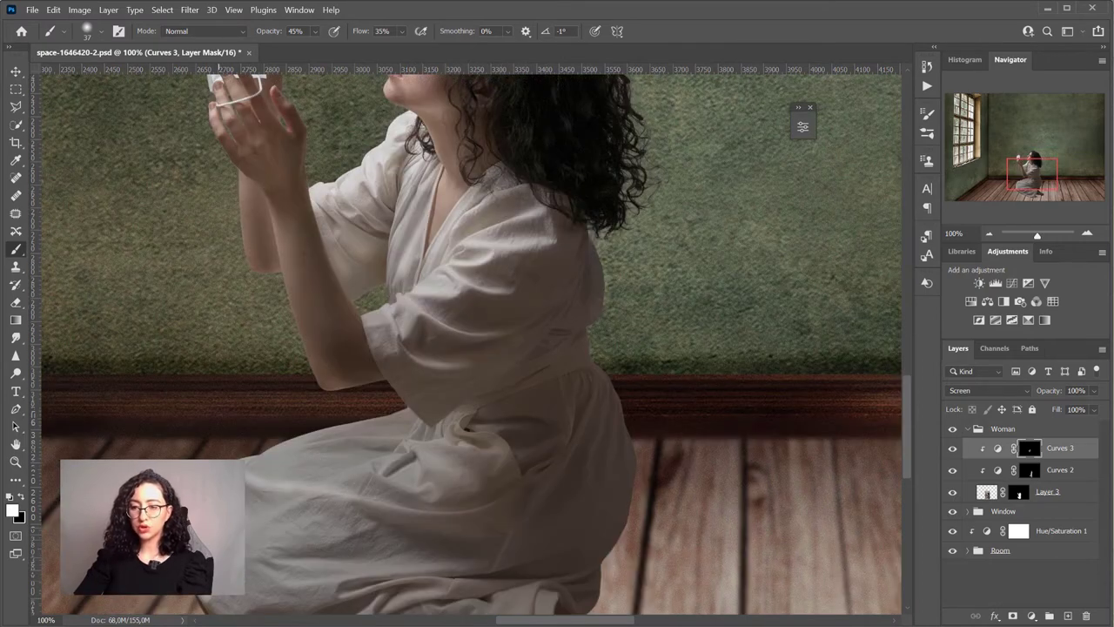
left_click_drag(447, 457, 424, 463)
left_click_drag(508, 435, 463, 472)
left_click_drag(372, 465, 340, 476)
left_click_drag(381, 442, 308, 447)
left_click_drag(399, 424, 327, 444)
left_click_drag(362, 528, 305, 540)
scroll(295, 453, "down", 3)
mouse_move(295, 454)
left_mouse_down()
mouse_move(496, 435)
mouse_move(400, 522)
mouse_move(252, 509)
mouse_move(227, 369)
mouse_move(397, 307)
left_mouse_up()
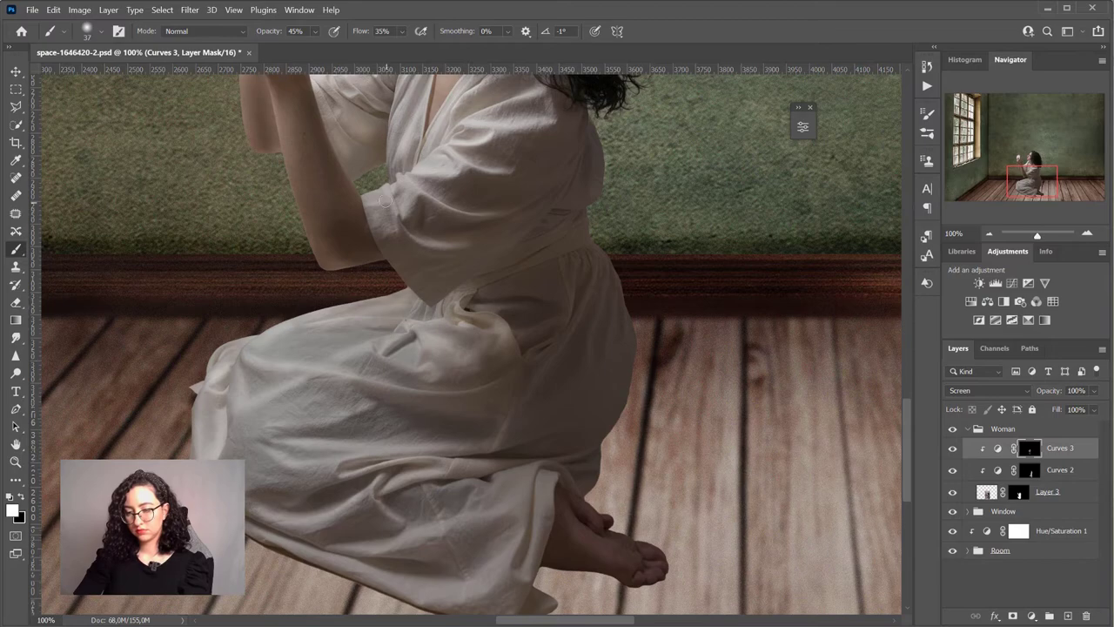
Set the brush opacity to 10% and blend the dress highlights softly with a 155 px brush
left_click(316, 33)
left_click_drag(328, 48, 304, 49)
left_click(392, 337)
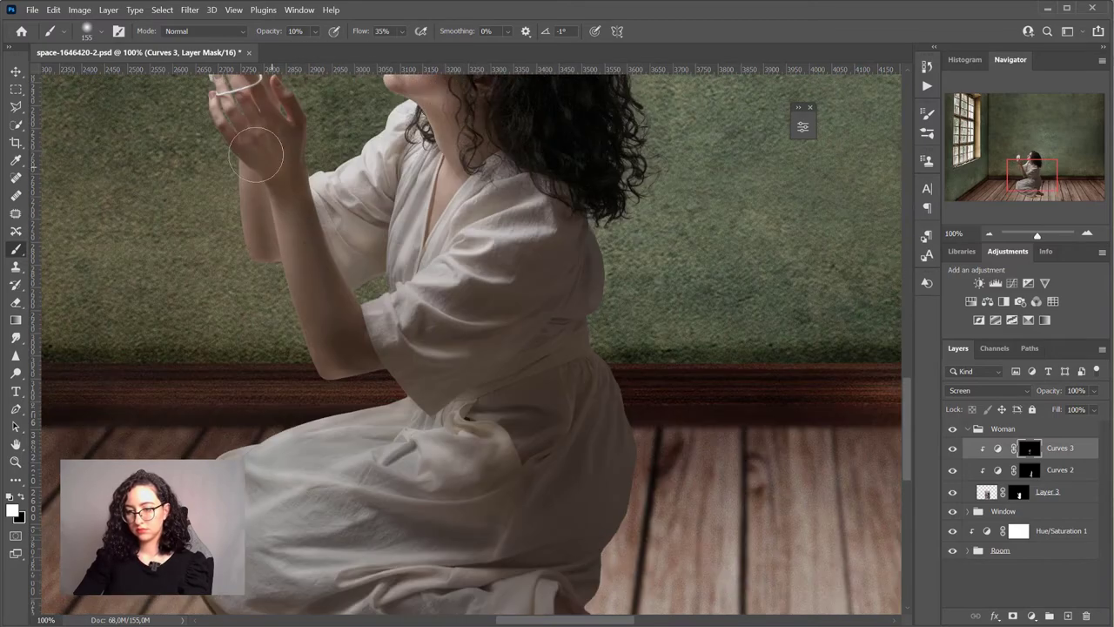
scroll(470, 348, "up", 3)
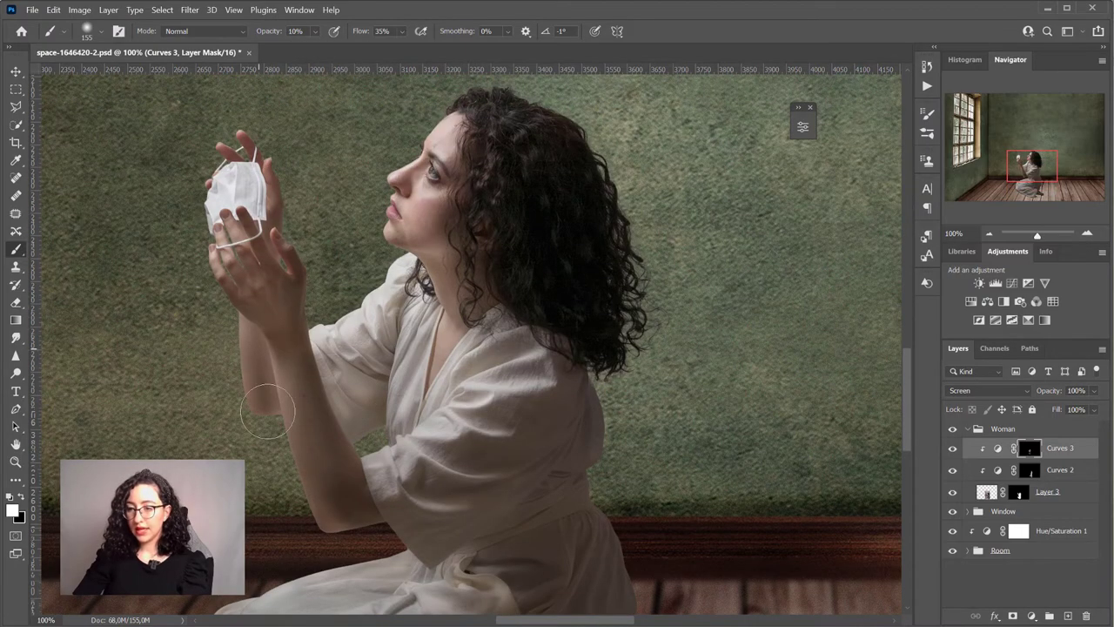
scroll(637, 459, "down", 1)
scroll(636, 459, "down", 2)
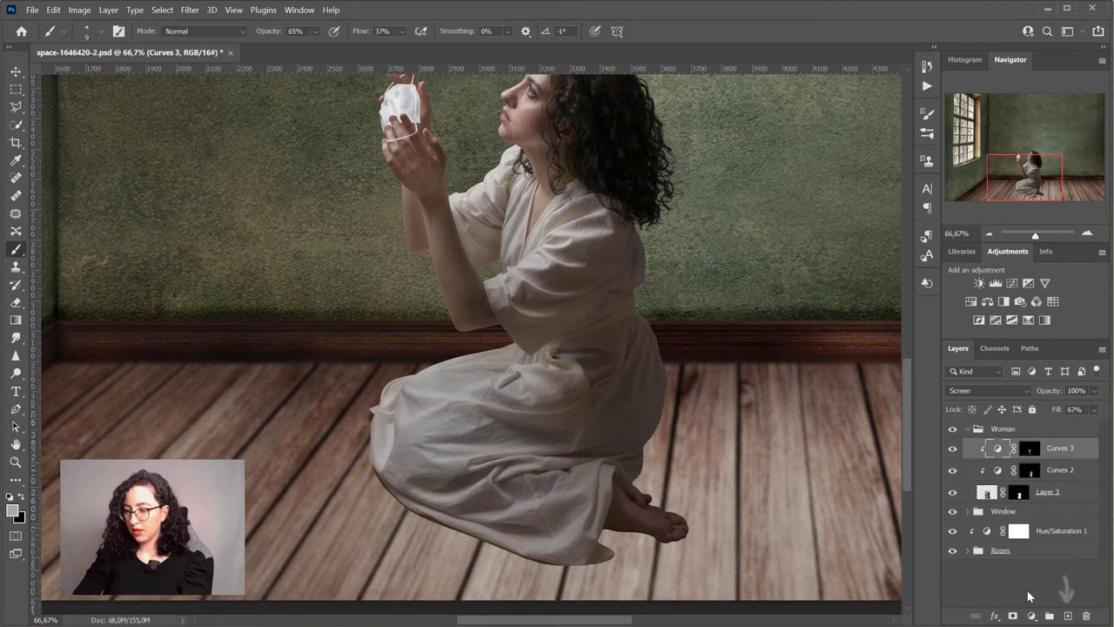
Create a new layer for the floor shadow and move it below the woman layer
left_click(1068, 615)
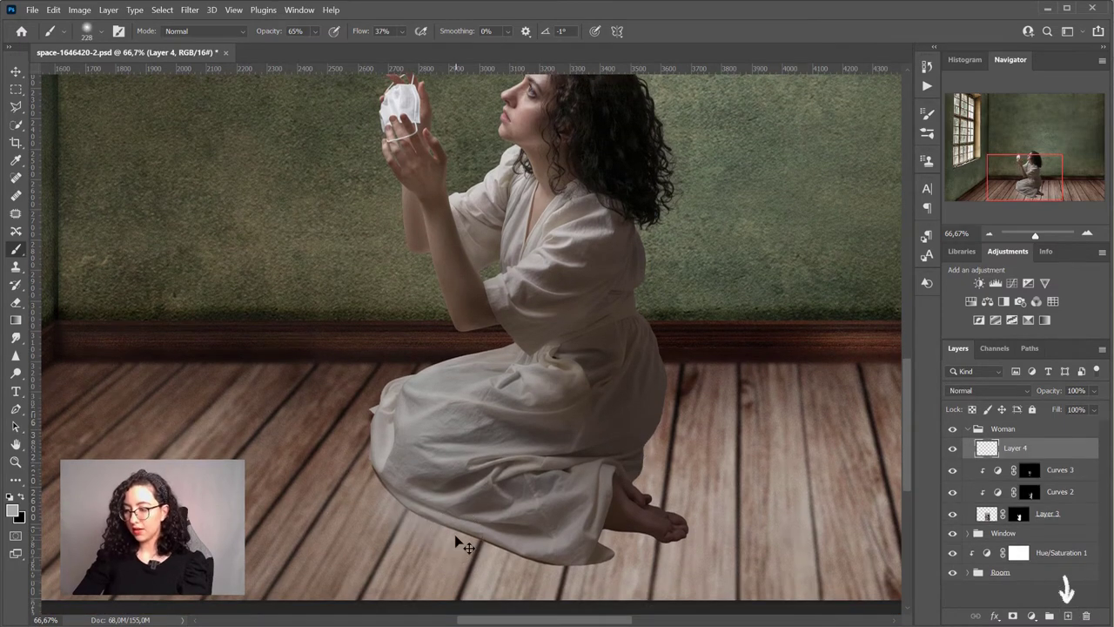
mouse_move(387, 535)
left_mouse_down()
mouse_move(444, 528)
mouse_move(521, 554)
mouse_move(602, 561)
mouse_move(626, 533)
mouse_move(669, 542)
mouse_move(412, 510)
mouse_move(609, 548)
mouse_move(672, 538)
mouse_move(659, 499)
mouse_move(763, 528)
mouse_move(637, 503)
mouse_move(616, 546)
mouse_move(559, 561)
mouse_move(457, 535)
mouse_move(451, 513)
mouse_move(406, 525)
mouse_move(496, 556)
left_mouse_up()
key("ctrl+[")
key("ctrl+[")
key("ctrl+[")
Paint a soft black shadow on the floor around the hem and feet, and set the shadow layer's Fill to 92%
left_click_drag(722, 530, 775, 526)
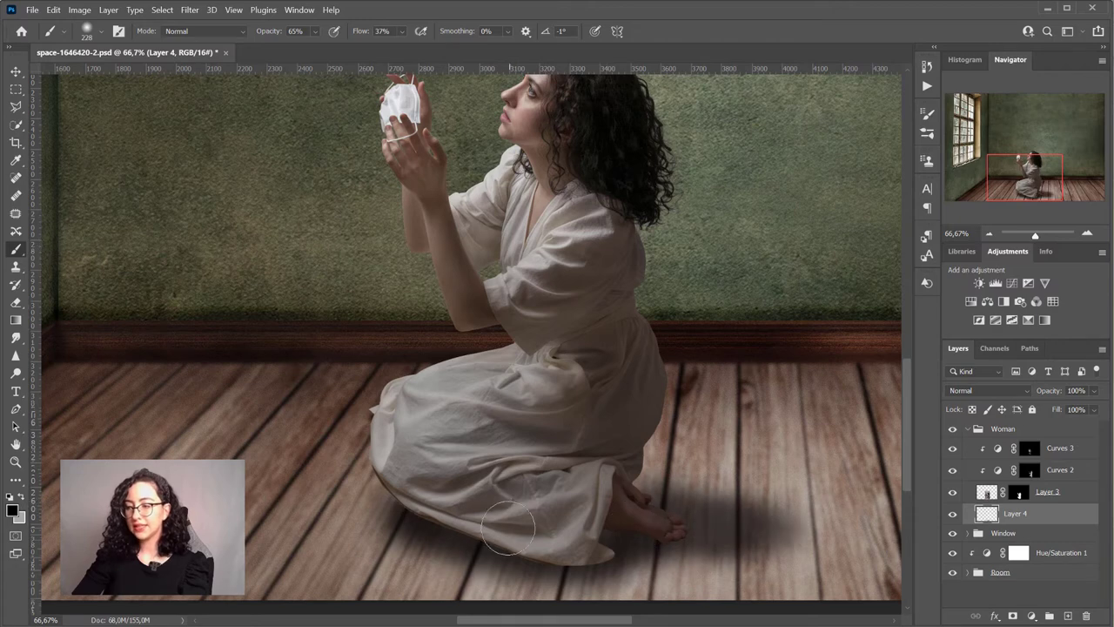
left_click_drag(561, 554, 625, 562)
mouse_move(660, 528)
left_mouse_down()
mouse_move(760, 534)
mouse_move(667, 522)
mouse_move(603, 558)
mouse_move(538, 542)
mouse_move(468, 546)
mouse_move(615, 568)
mouse_move(440, 513)
left_mouse_up()
left_click_drag(1071, 424, 1095, 426)
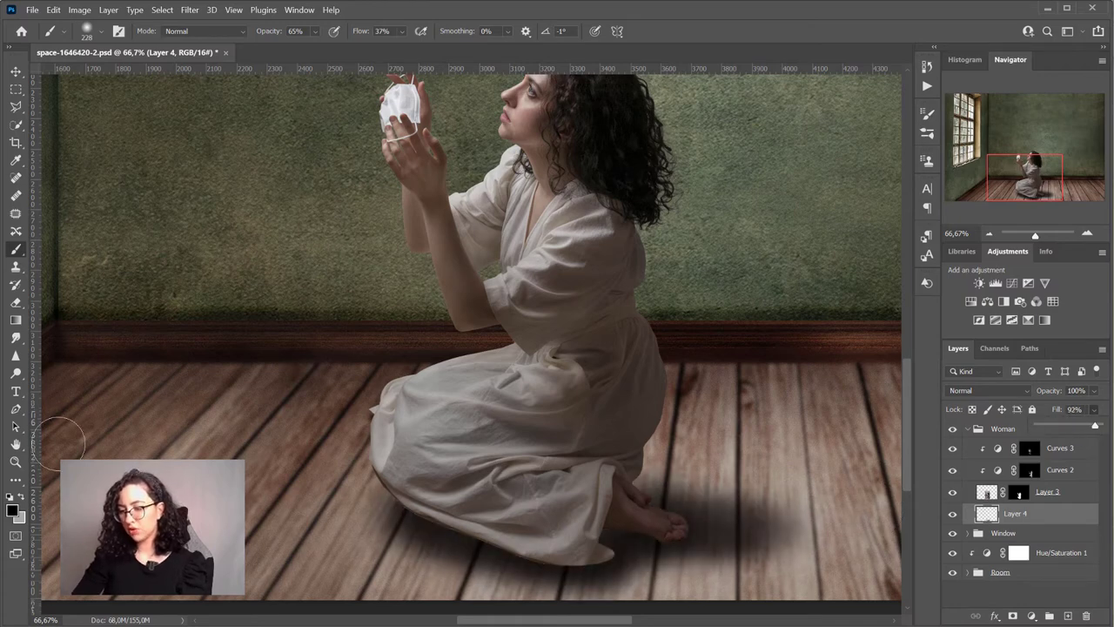
Erase the outer edges of the floor shadow with a large soft eraser of up to 354 px, undoing the excess stroke
left_click(16, 303)
left_click(100, 31)
left_click_drag(94, 74, 146, 73)
left_click_drag(657, 463, 665, 440)
left_click(93, 31)
left_click_drag(143, 76, 151, 76)
mouse_move(709, 486)
left_mouse_down()
mouse_move(766, 457)
mouse_move(712, 597)
mouse_move(745, 462)
left_mouse_up()
mouse_move(702, 598)
left_mouse_down()
mouse_move(566, 588)
mouse_move(582, 608)
left_mouse_up()
key("ctrl+z")
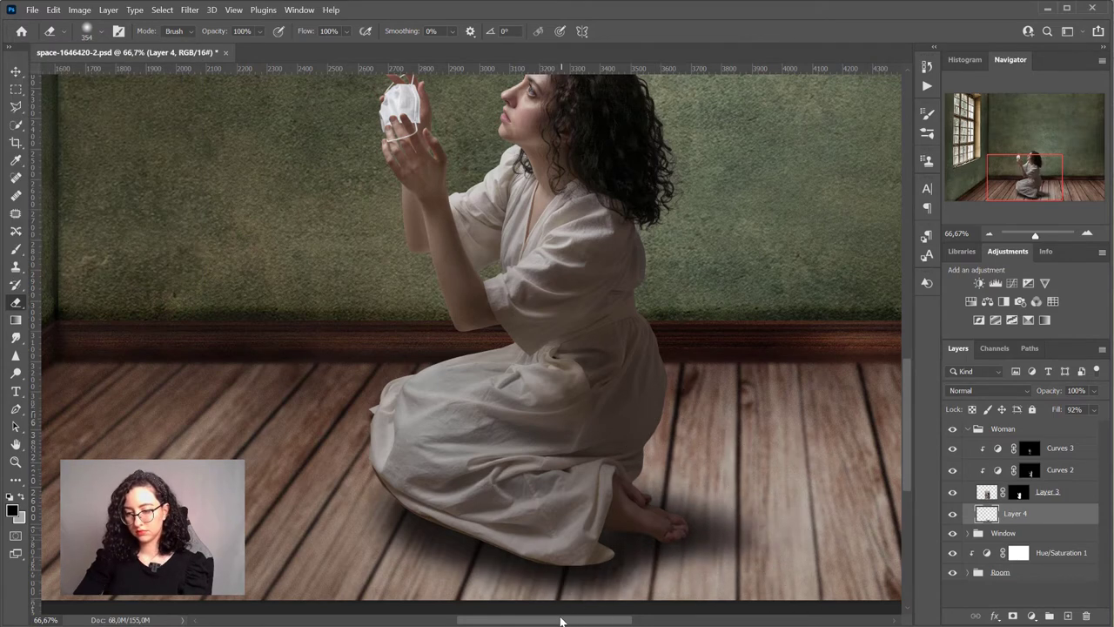
left_click_drag(513, 607, 414, 588)
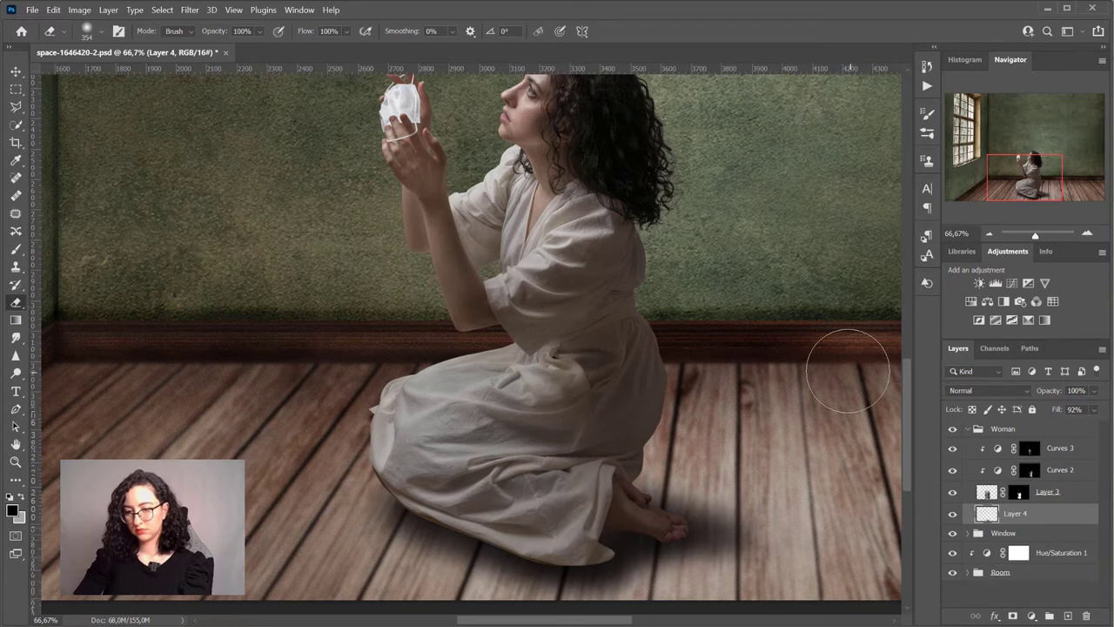
Lower the shadow layer's Fill to 66%
key("ctrl+minus")
key("ctrl+minus")
left_click_drag(1094, 409, 1073, 428)
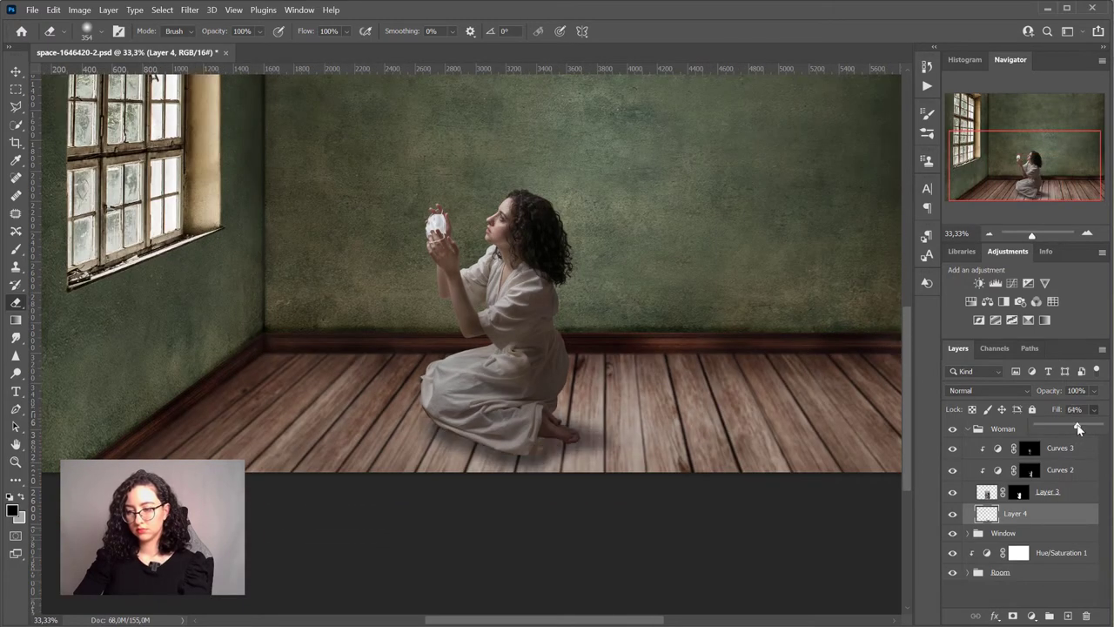
Free-transform the woman's floor shadow, compressing its height to about 90%
key("ctrl+t")
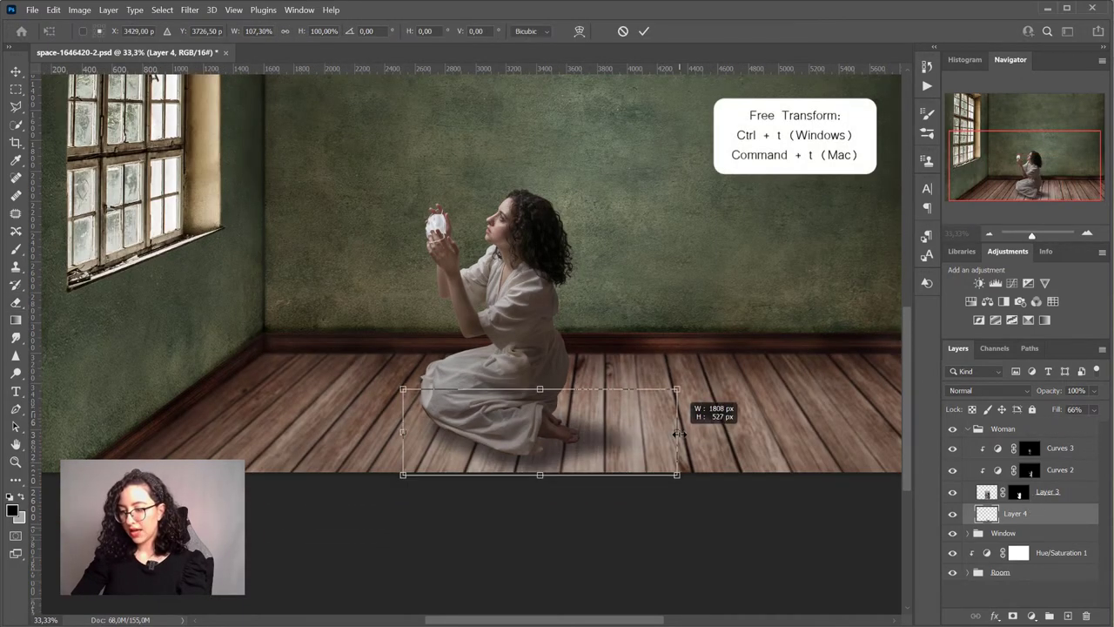
left_click_drag(530, 471, 530, 463)
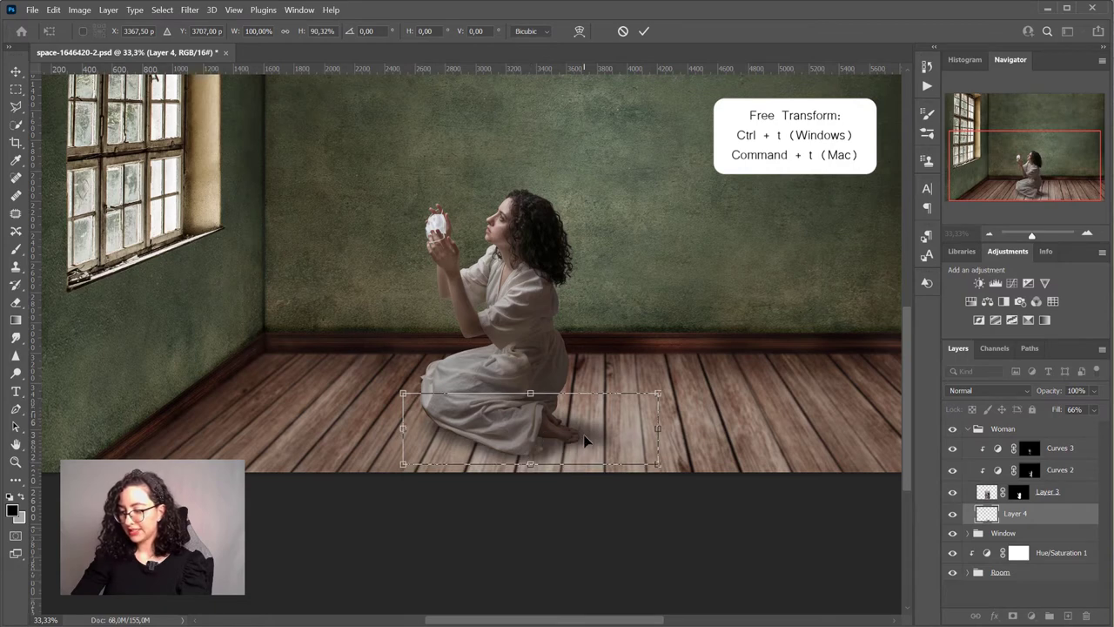
key("Return")
Erase the floor shadow's outer edge beside the feet with a soft eraser of up to 448 px
key("e")
key("ctrl+plus")
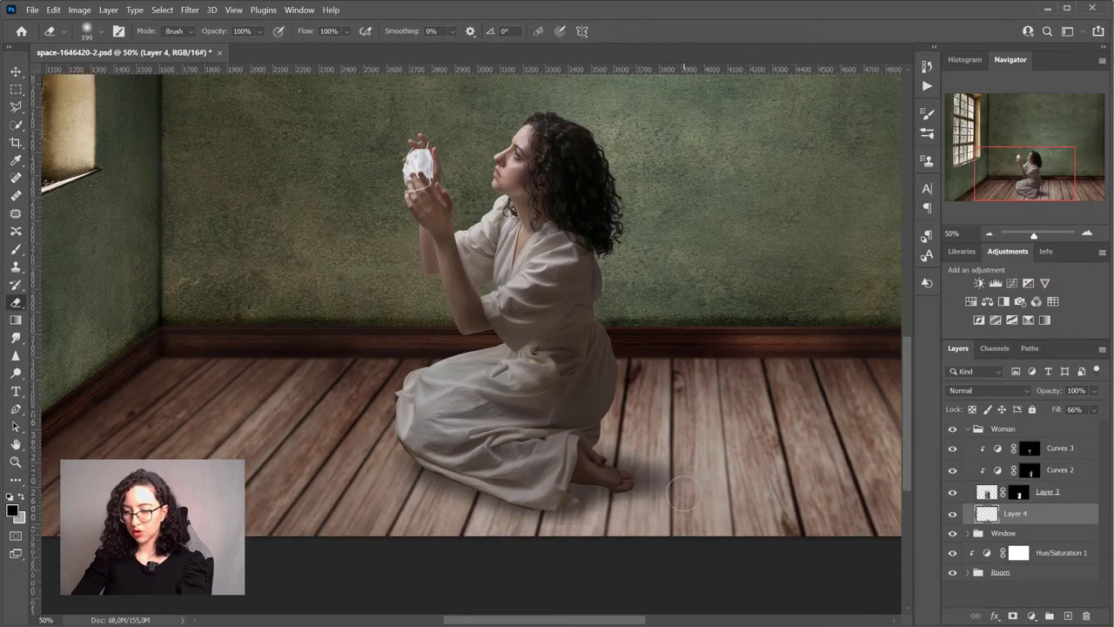
right_click(662, 456, "alt")
left_click_drag(699, 455, 703, 500)
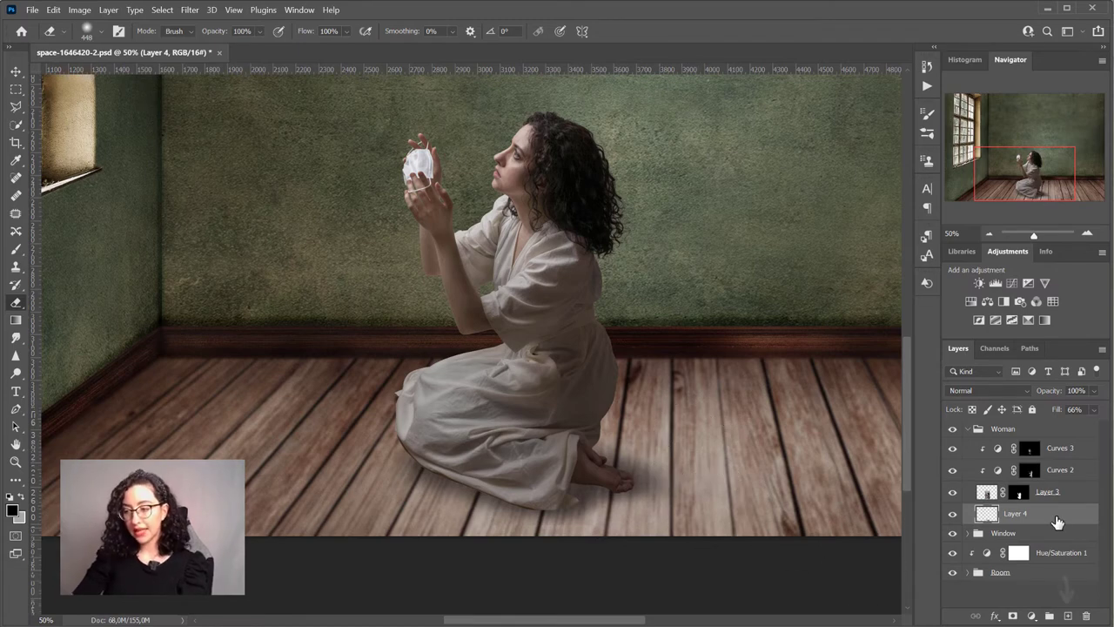
Add a layer above the floor shadow, paint a tighter black contact shadow under the dress and feet with a 78 px brush, and reduce its Fill
left_click(1068, 616)
key("b")
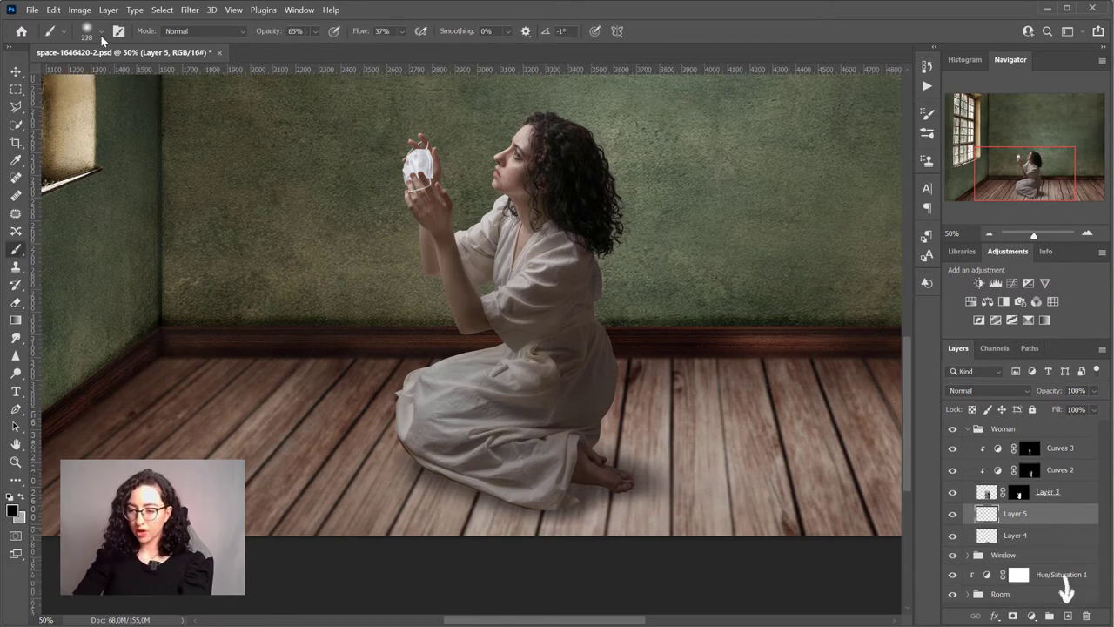
key("ctrl+plus")
scroll(456, 464, "down", 2)
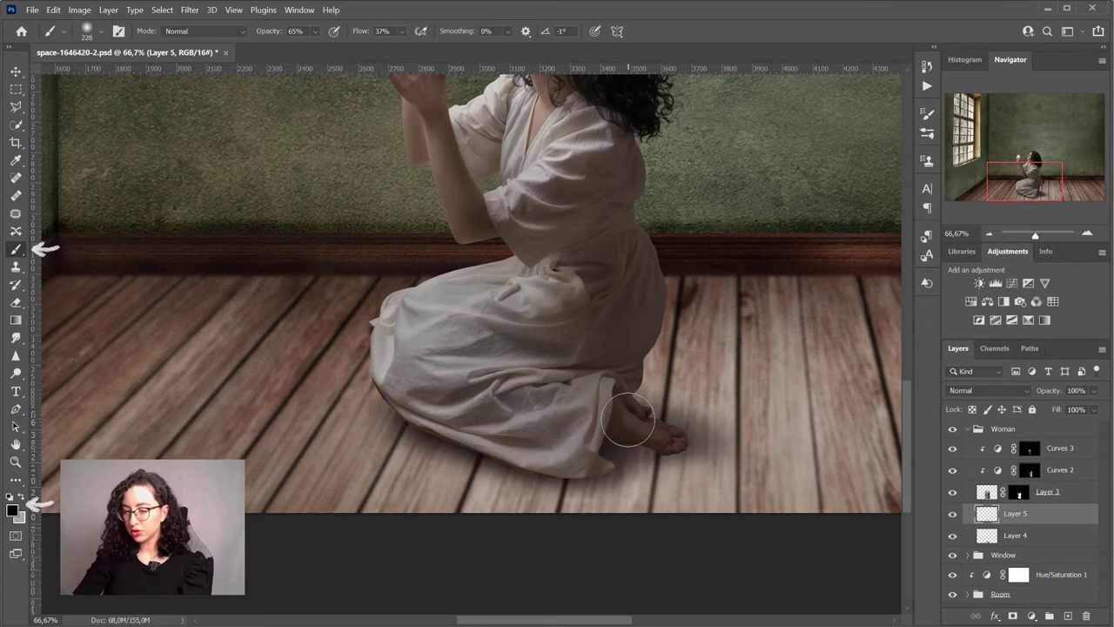
key("bracketleft")
key("bracketleft")
key("bracketleft")
key("bracketleft")
key("bracketleft")
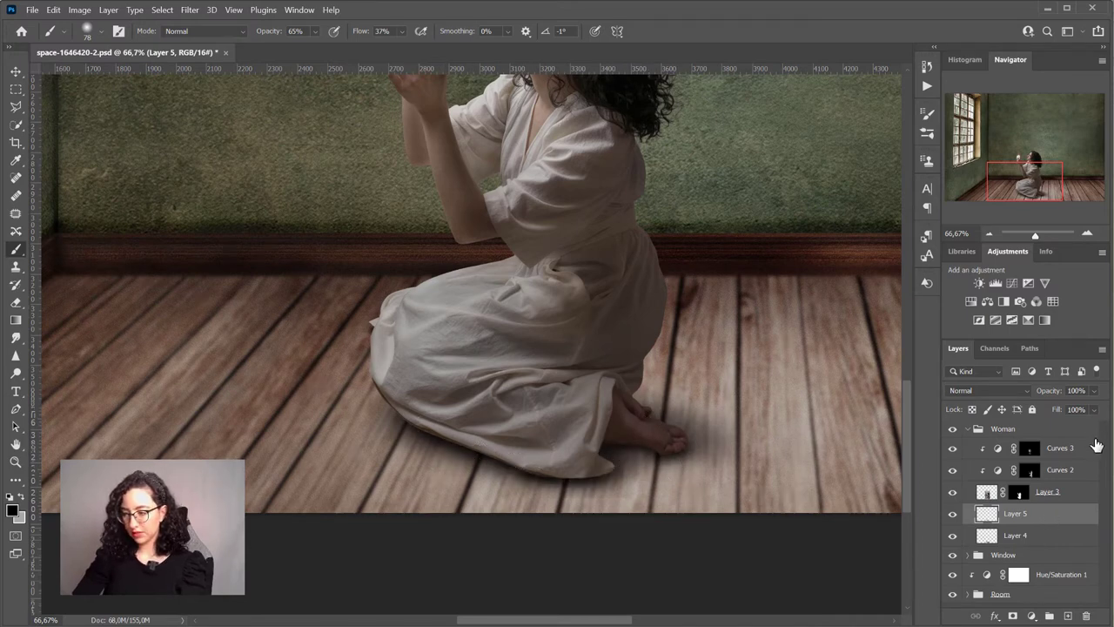
left_click_drag(1085, 426, 1085, 426)
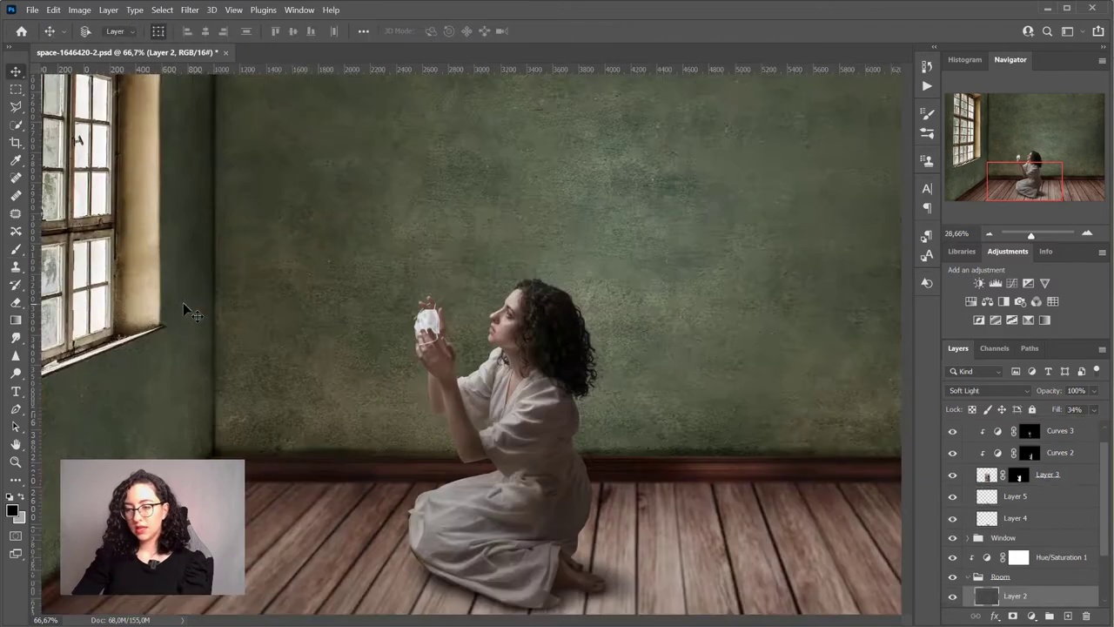
Select the woman layer's image and retouch small skin blemishes on her face with a 12 px Spot Healing Brush
key("ctrl+0")
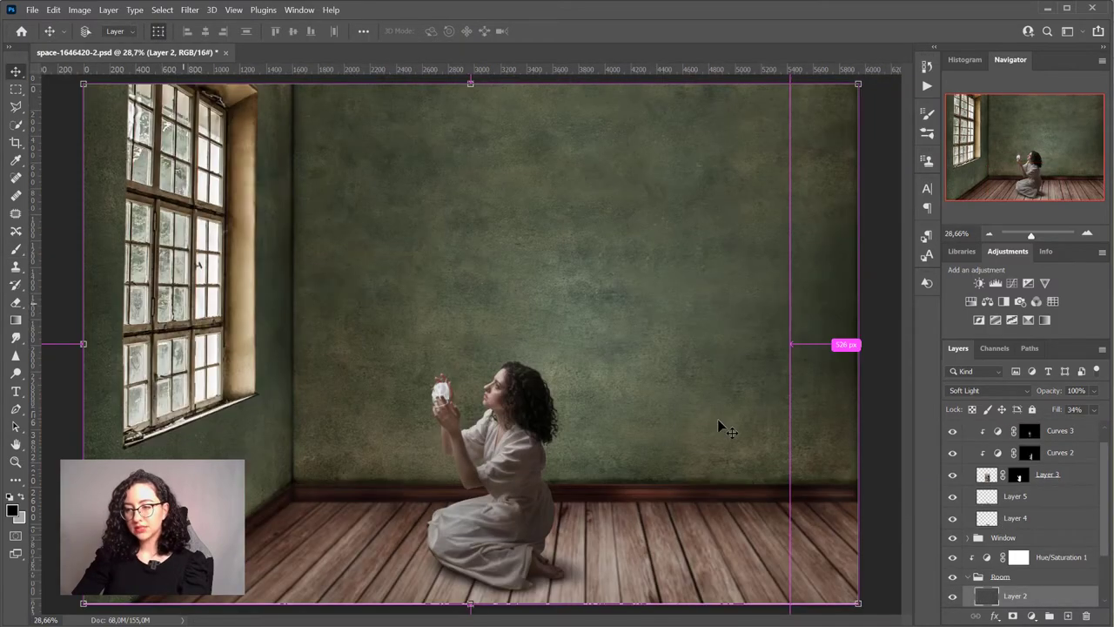
scroll(1026, 534, "up", 1)
left_click(987, 495)
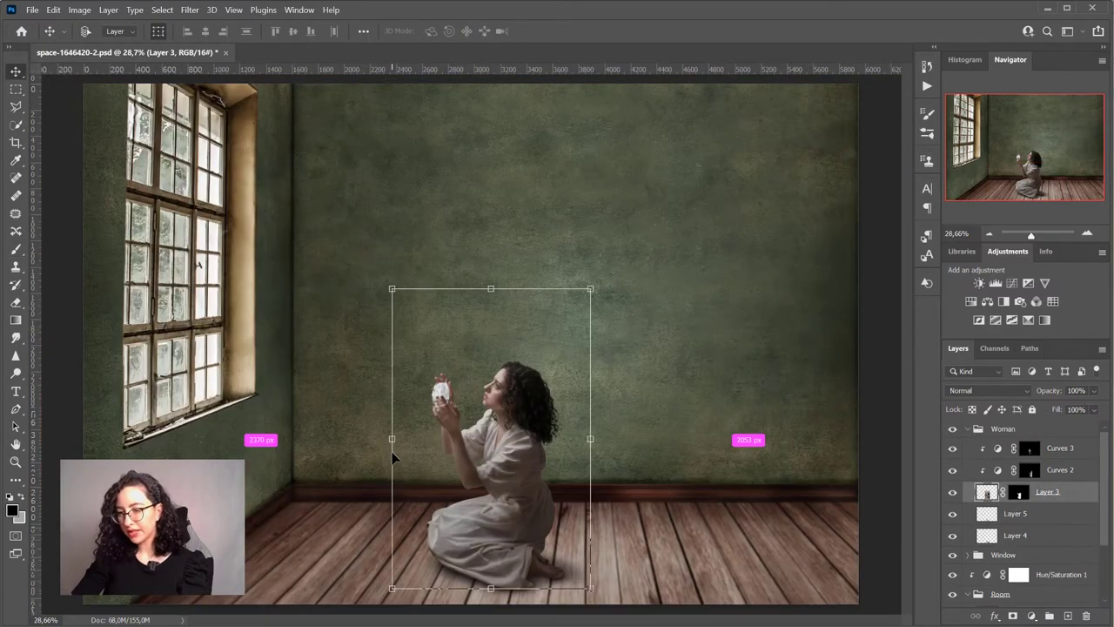
key("ctrl+plus")
key("ctrl+plus")
key("ctrl+plus")
key("ctrl+plus")
key("ctrl+plus")
scroll(748, 403, "down", 5)
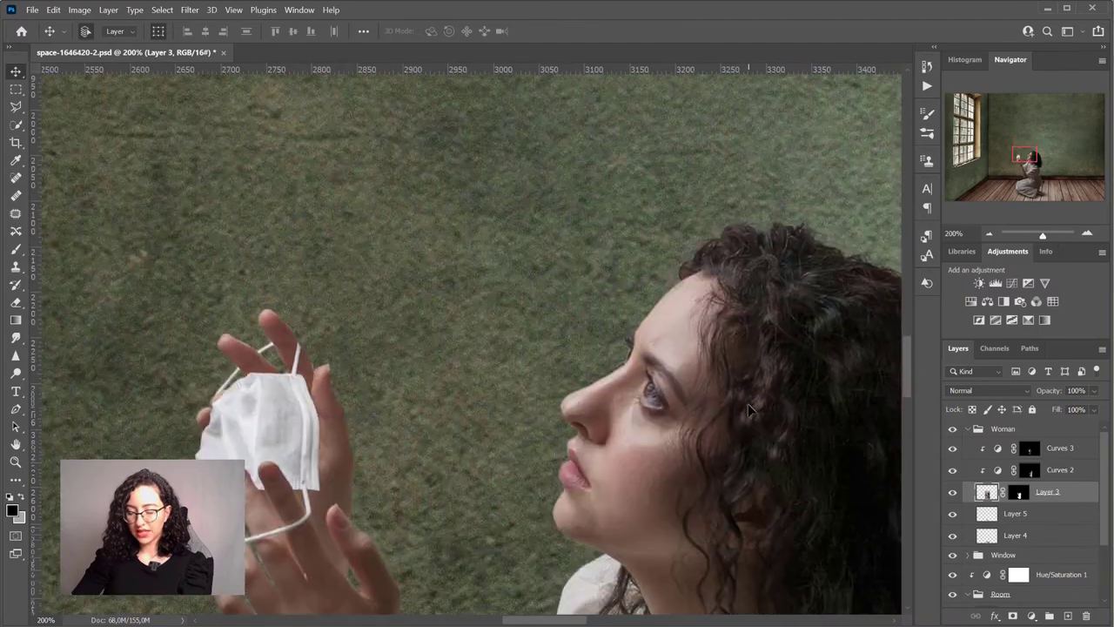
key("j")
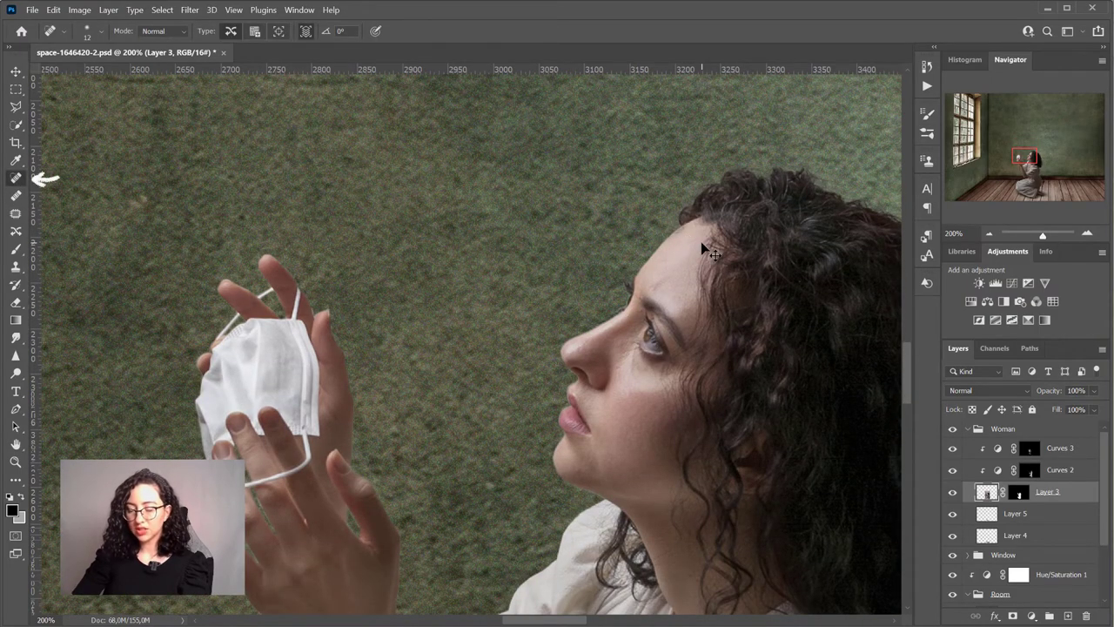
key("ctrl+plus")
left_click_drag(803, 195, 544, 193)
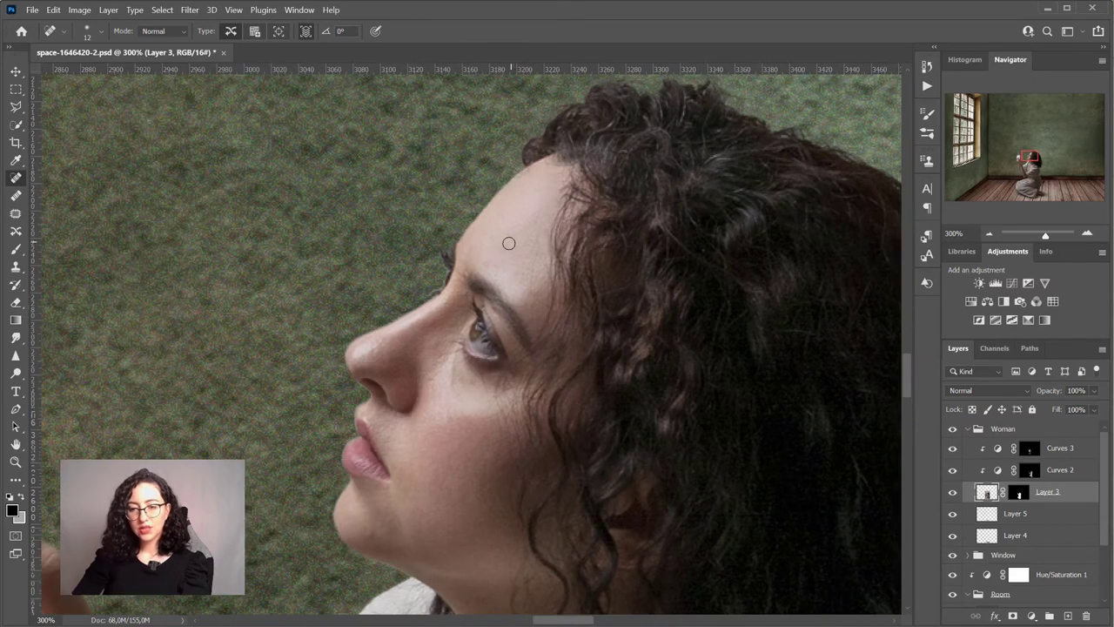
mouse_move(452, 371)
left_mouse_down()
mouse_move(458, 381)
mouse_move(454, 359)
left_mouse_up()
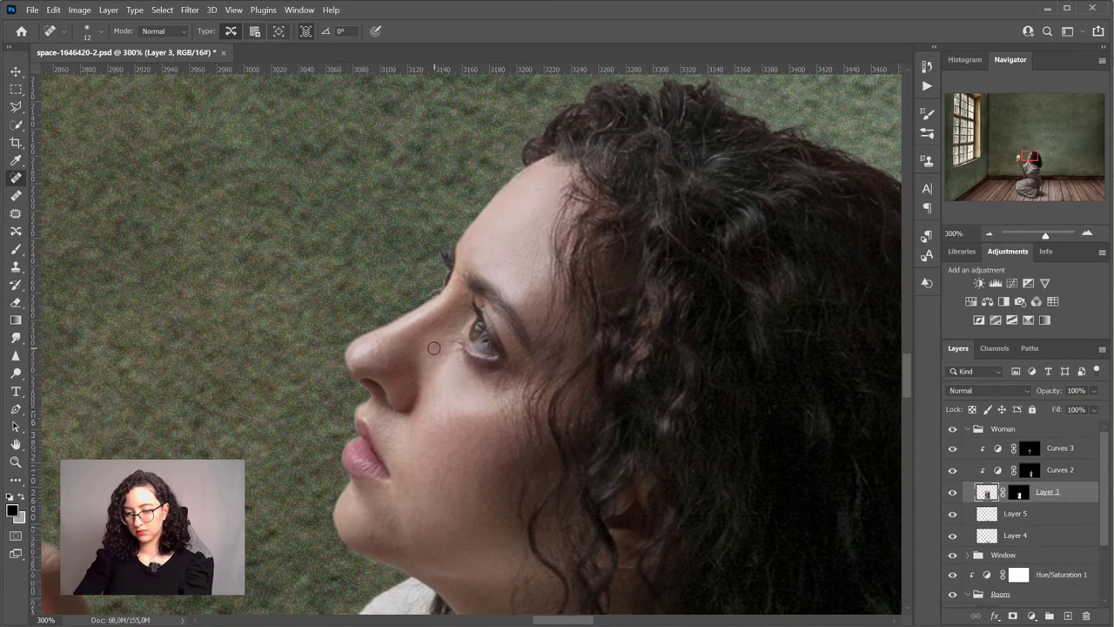
scroll(477, 404, "up", 1)
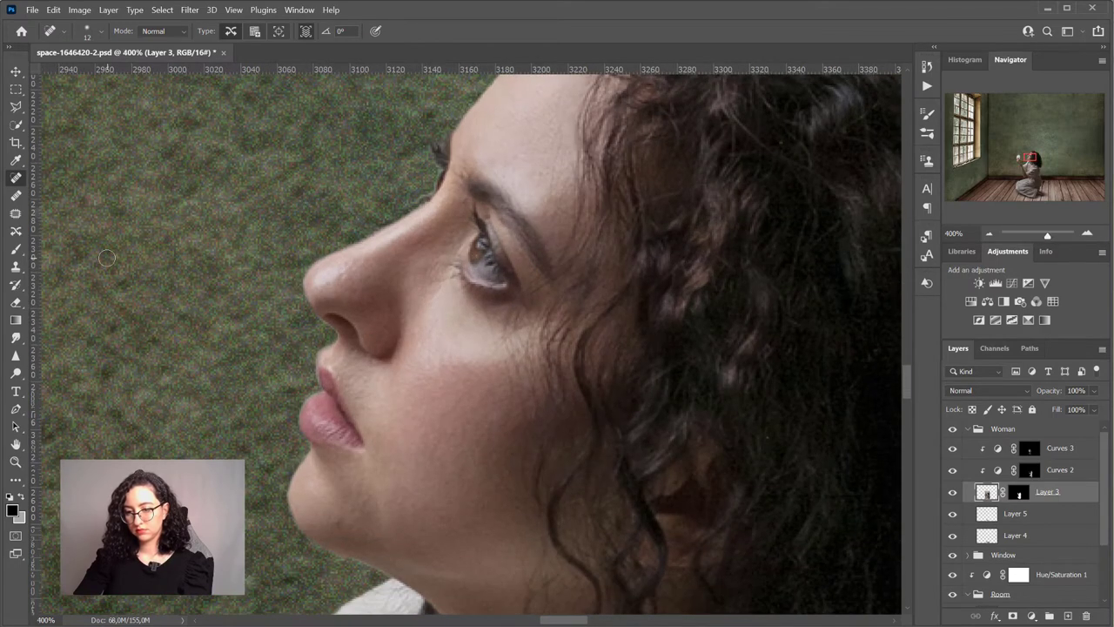
Patch the marks beside the nose and under the eye with clean neighbouring skin, clearing each selection
scroll(346, 493, "down", 1)
left_click(14, 212)
left_click_drag(418, 220, 417, 224)
left_click_drag(421, 226, 418, 262)
key("ctrl+d")
left_click_drag(449, 203, 447, 201)
left_click_drag(452, 190, 423, 194)
key("ctrl+d")
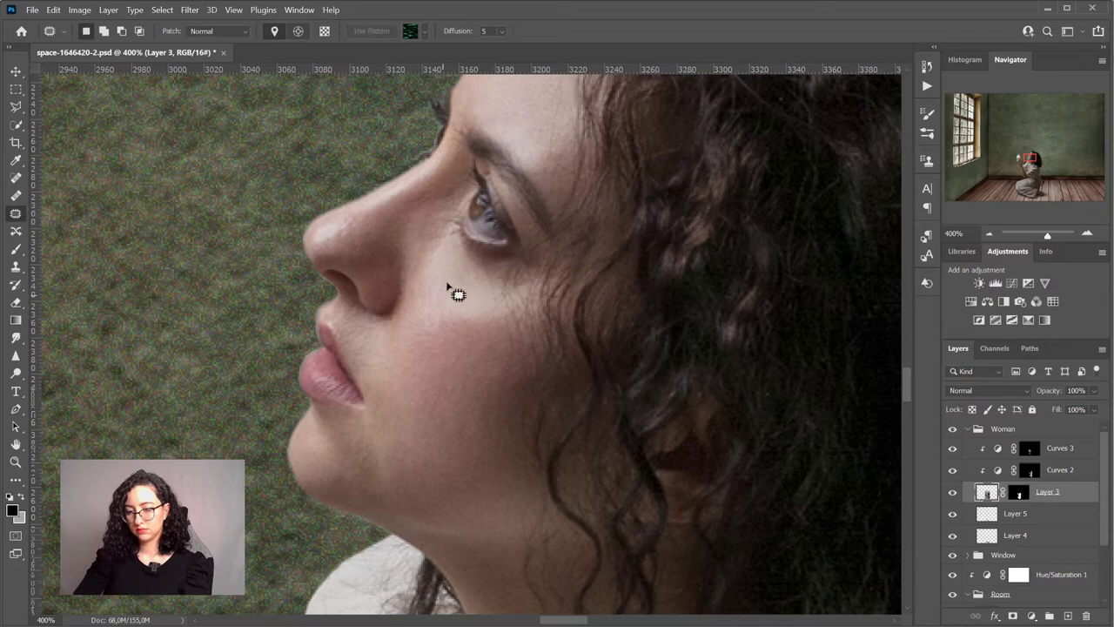
scroll(464, 301, "down", 2)
scroll(470, 309, "down", 1)
key("s")
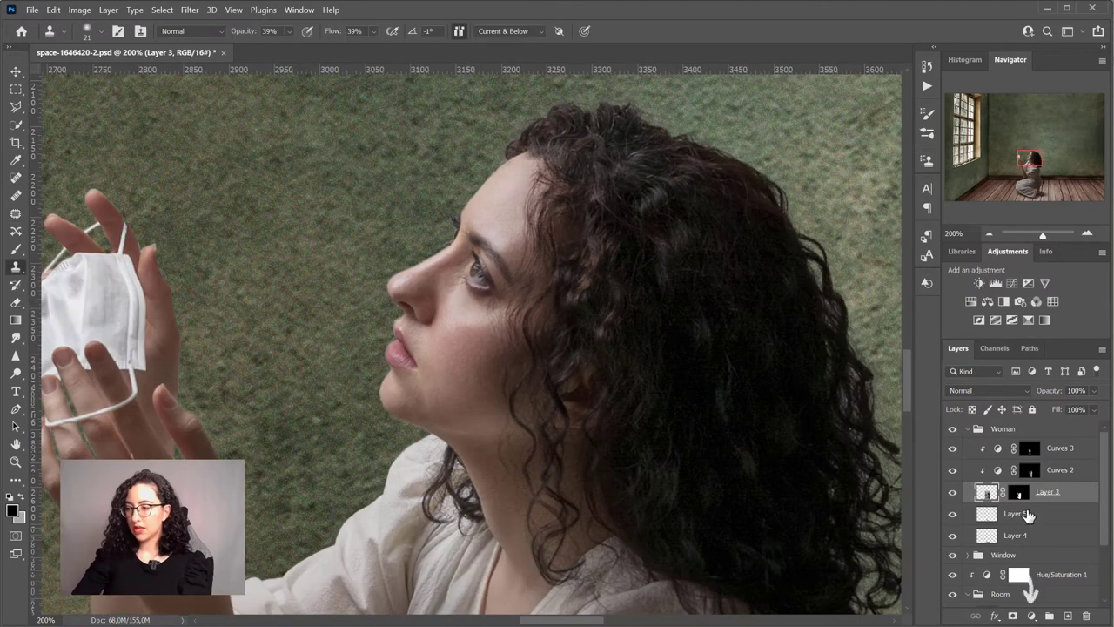
Add a brightening Curves adjustment with the midpoint raised above Curves 3, clip it to the woman, and invert its mask
left_click(1070, 447)
left_click(1030, 615)
left_click(1048, 437)
left_click(721, 244)
left_click_drag(721, 244, 712, 217)
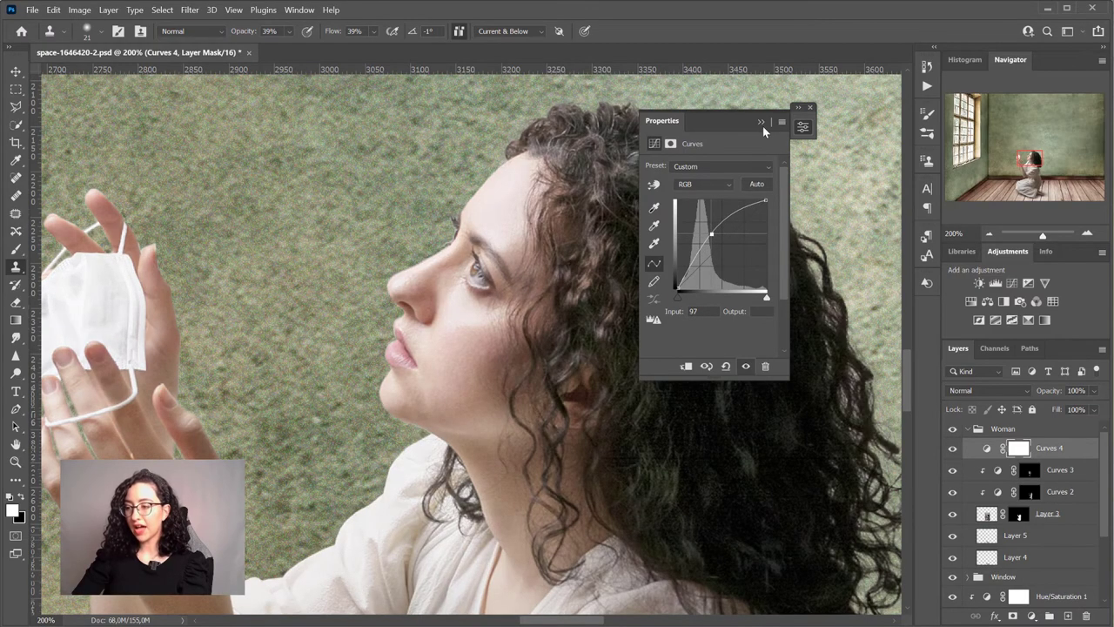
left_click(761, 123)
key("ctrl+i")
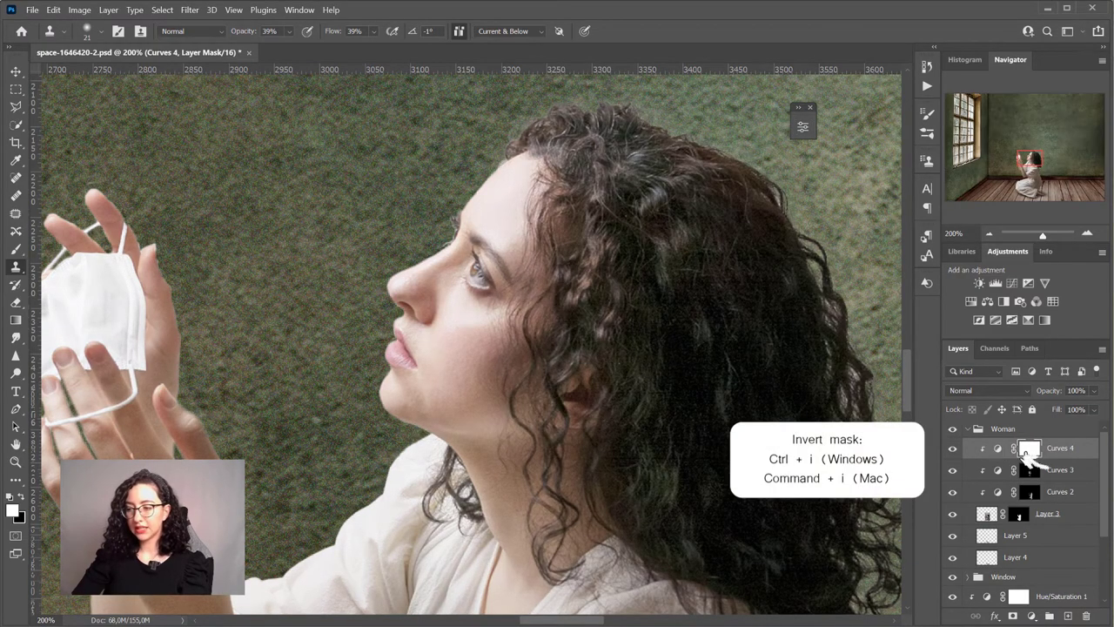
Switch to a small white brush for the Curves 4 mask, undo the trial stroke near the fingers, and set the brush opacity to 38%
left_click(15, 249)
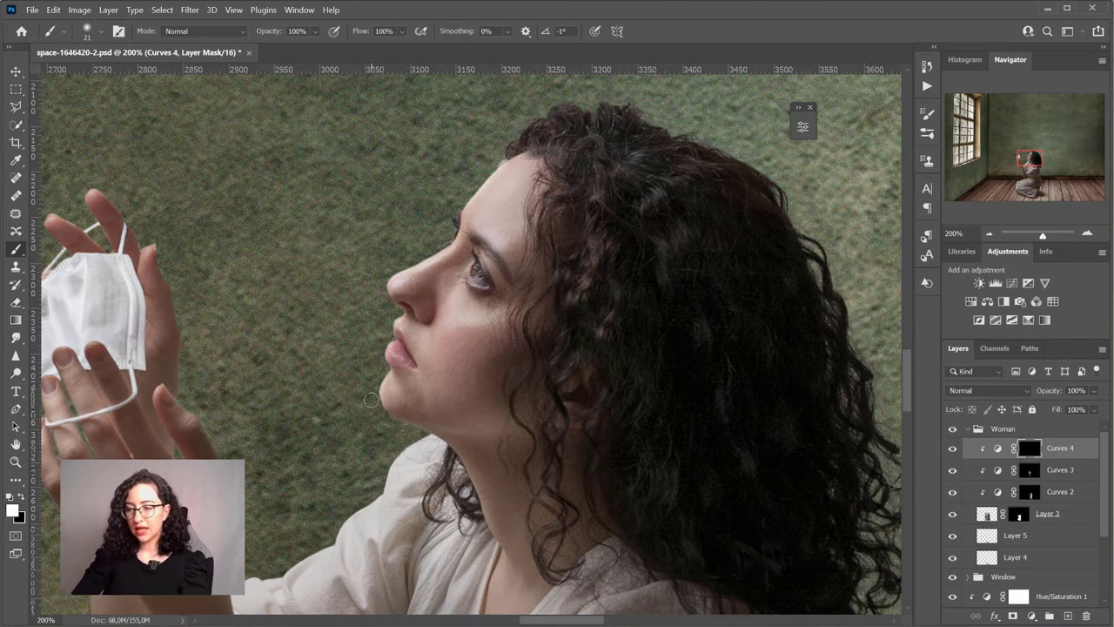
scroll(387, 435, "down", 3)
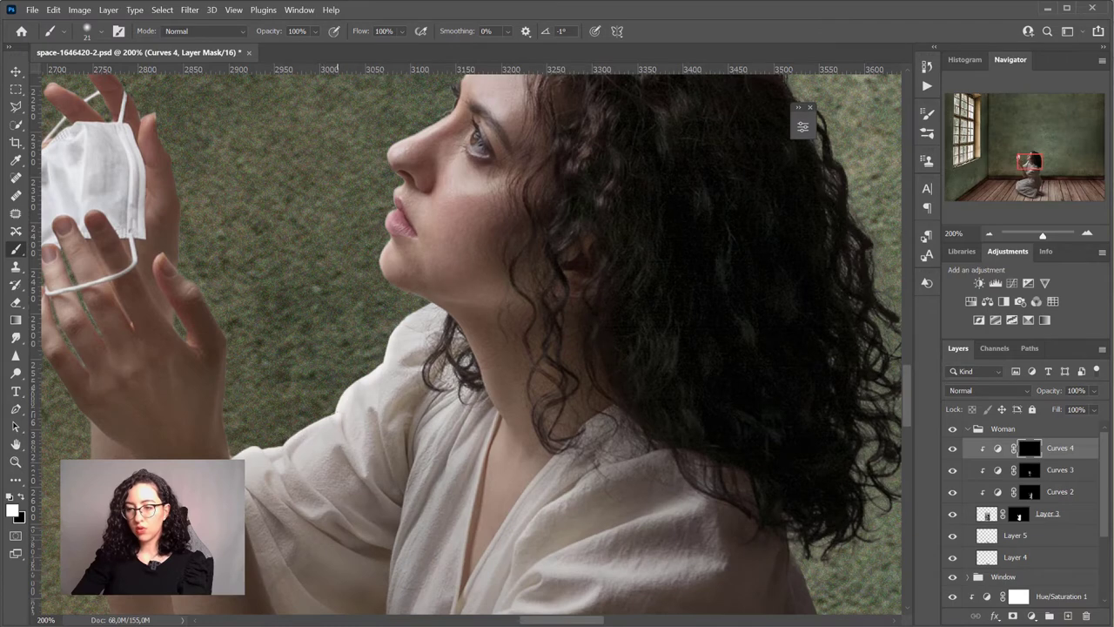
scroll(287, 455, "up", 2)
scroll(288, 455, "left", 3)
key("bracketleft")
key("bracketleft")
key("bracketleft")
left_click(315, 198)
key("ctrl+z")
left_click(315, 31)
left_click_drag(340, 49, 299, 49)
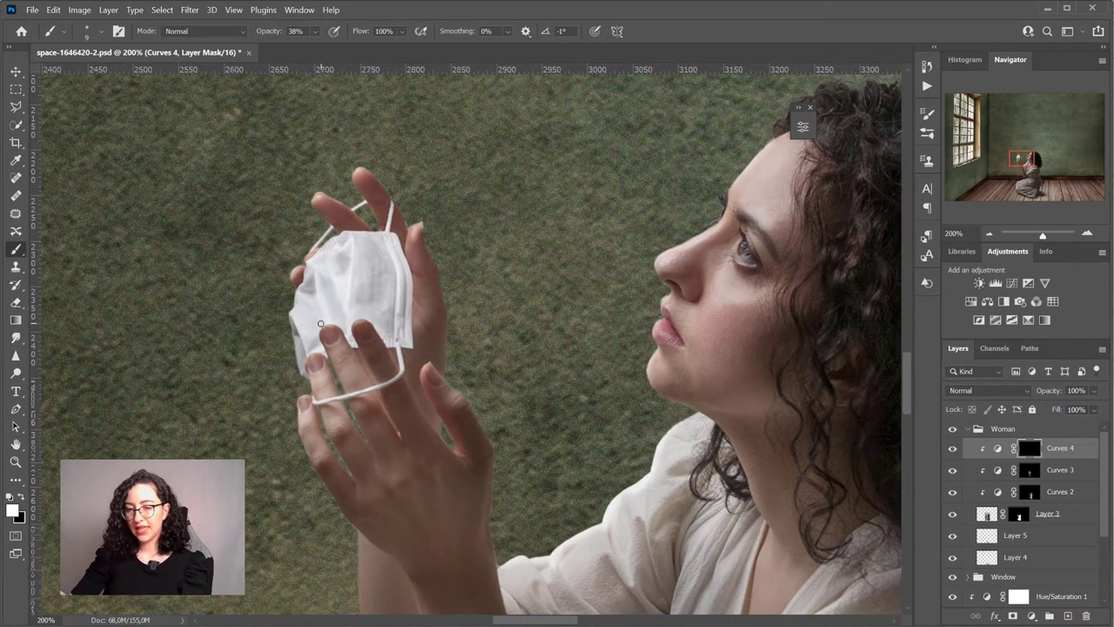
Paint white on the Curves 4 mask along the lower forearm's window-facing edge with a 48 px brush
scroll(320, 324, "down", 1)
scroll(308, 408, "down", 6)
key("bracketright")
key("bracketright")
key("bracketright")
key("bracketright")
key("bracketright")
scroll(305, 138, "up", 5)
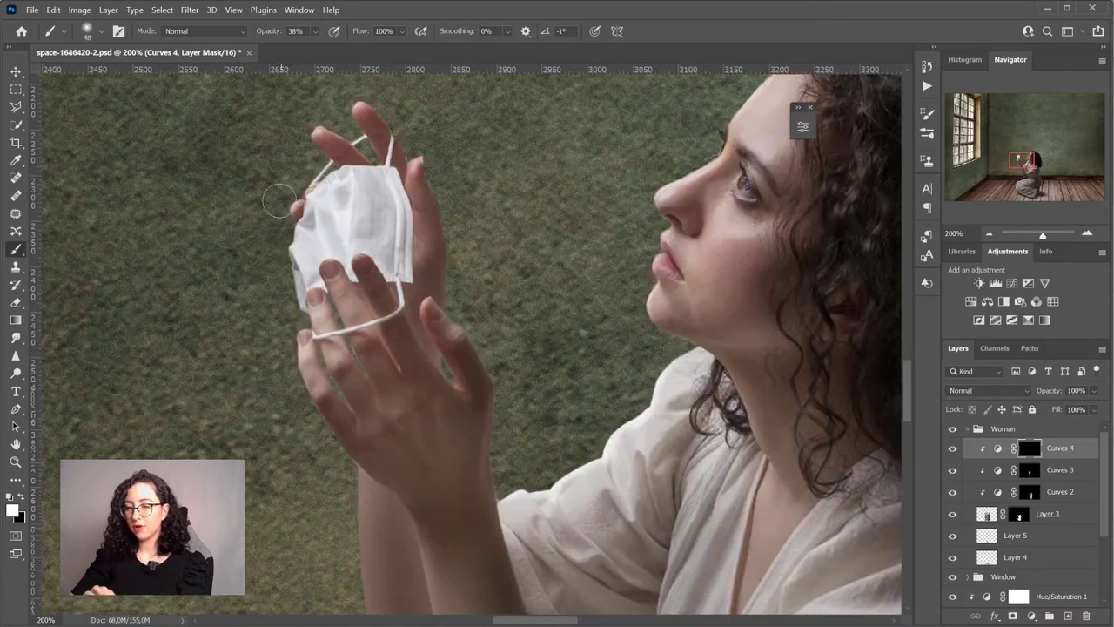
scroll(410, 178, "down", 6)
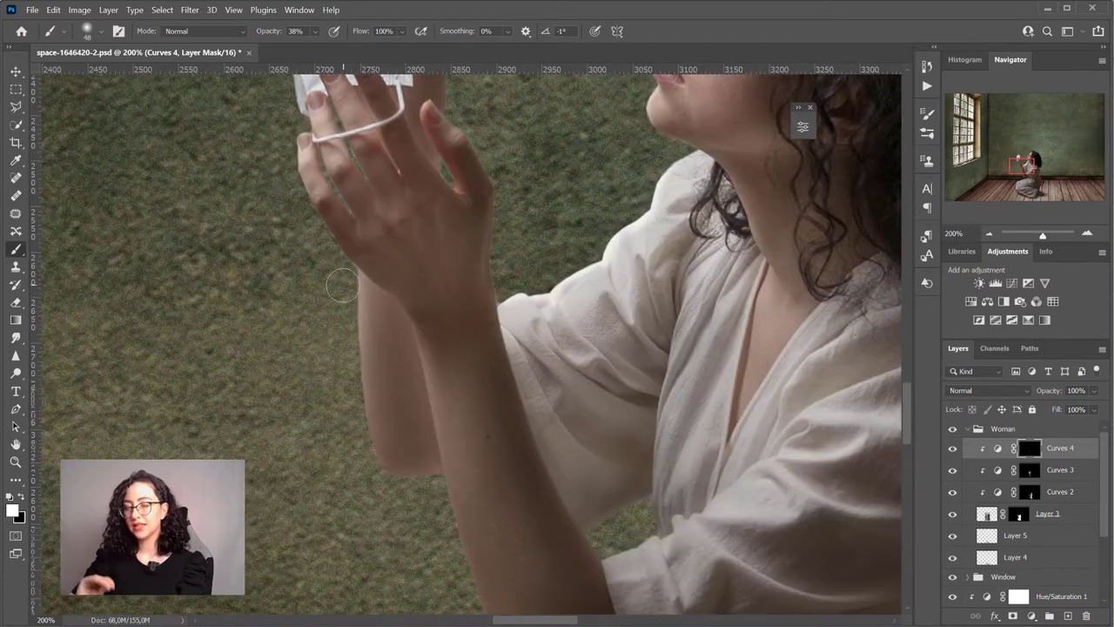
scroll(348, 348, "down", 4)
left_click_drag(460, 442, 492, 550)
Paint a thin highlight along the wrist and front forearm edge on the Curves 4 mask with a 15 px brush
key("bracketleft")
key("bracketleft")
key("bracketleft")
key("bracketleft")
key("bracketleft")
key("bracketleft")
key("bracketleft")
left_click_drag(422, 219, 465, 421)
left_click_drag(409, 184, 413, 199)
scroll(371, 211, "up", 2)
Refine the hand and forearm highlights on the Curves 4 mask, alternating black and white and using brush sizes of 15 and 64 px
key("x")
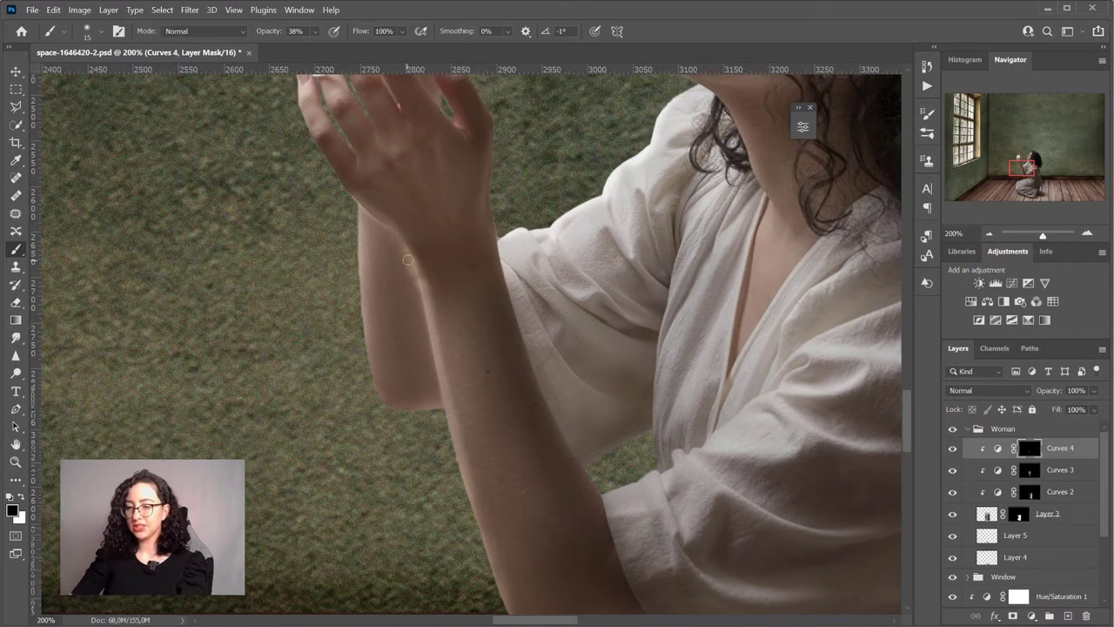
scroll(318, 157, "up", 5)
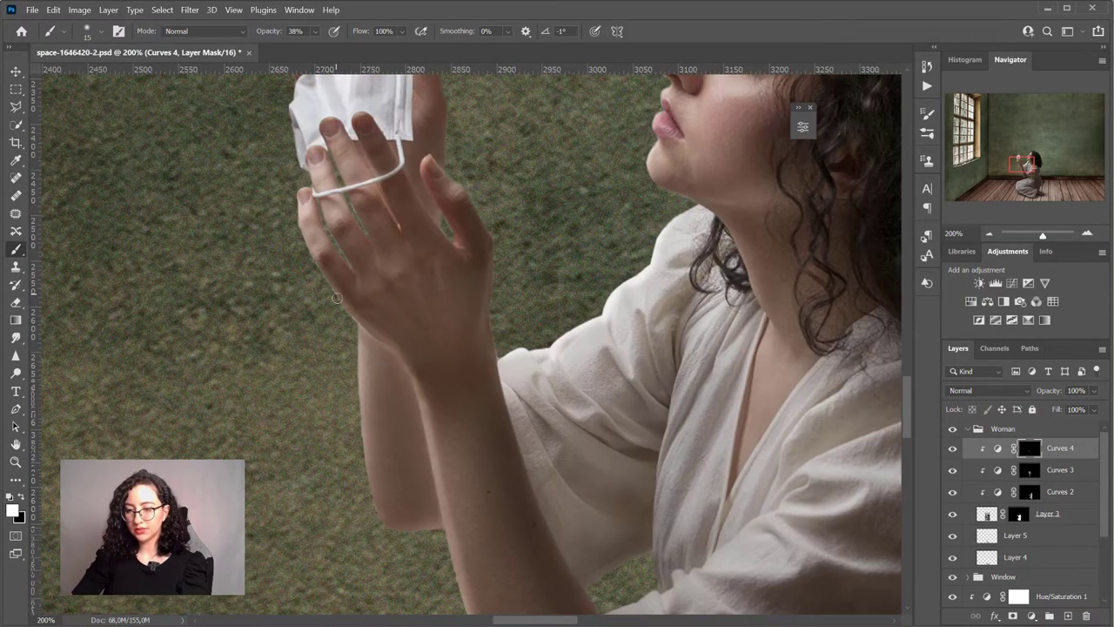
scroll(354, 385, "down", 4)
key("x")
scroll(445, 284, "down", 3)
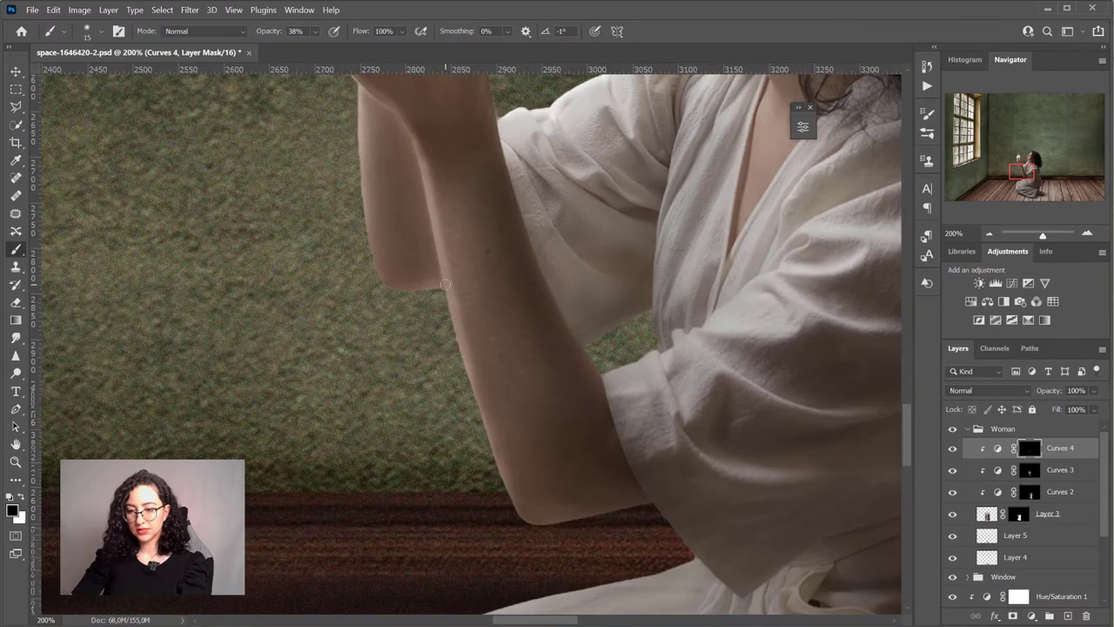
key("x")
key("x")
key("bracketright")
key("bracketright")
key("bracketright")
key("bracketright")
key("bracketright")
key("bracketright")
key("bracketright")
key("bracketright")
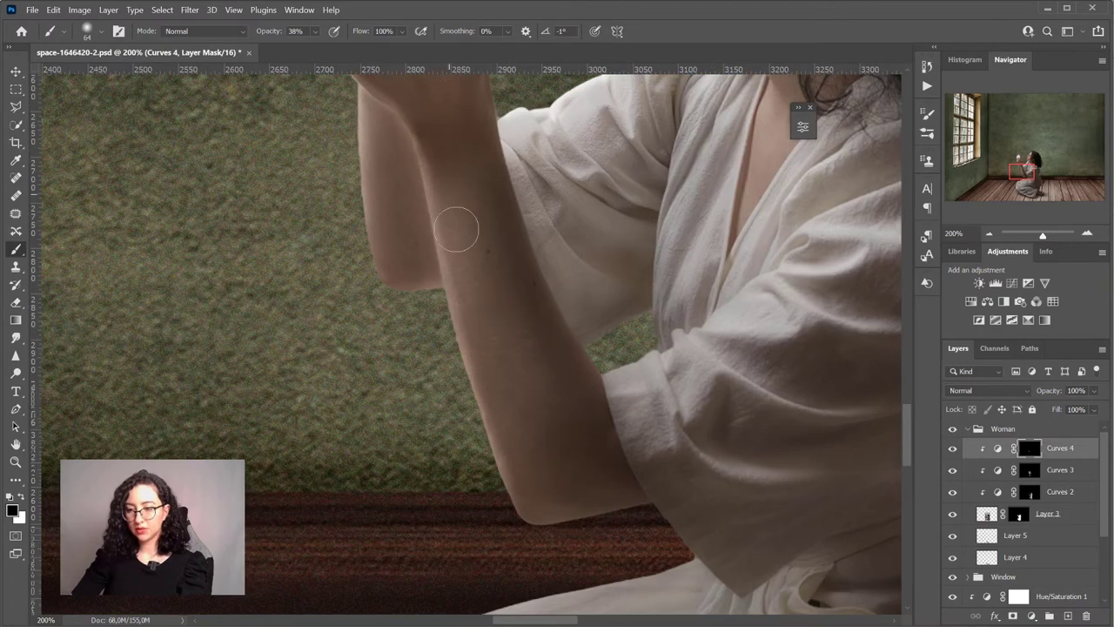
Compare the woman with and without the Curves 4 highlights by toggling that layer's visibility
scroll(384, 219, "up", 3)
key("ctrl+minus")
scroll(665, 250, "up", 3)
left_click(953, 449)
left_click(953, 449)
left_click(952, 448)
left_click(952, 448)
left_click(952, 448)
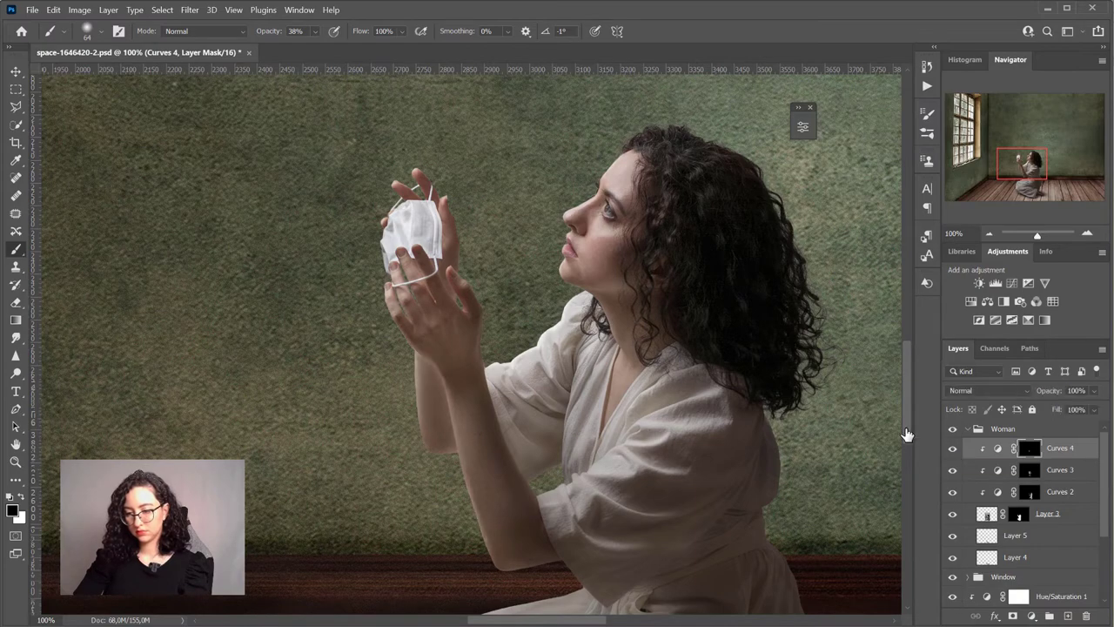
Set the Fill of the woman's Multiply shading layer, Curves 2, to 62%
key("ctrl+minus")
key("ctrl+minus")
key("ctrl+minus")
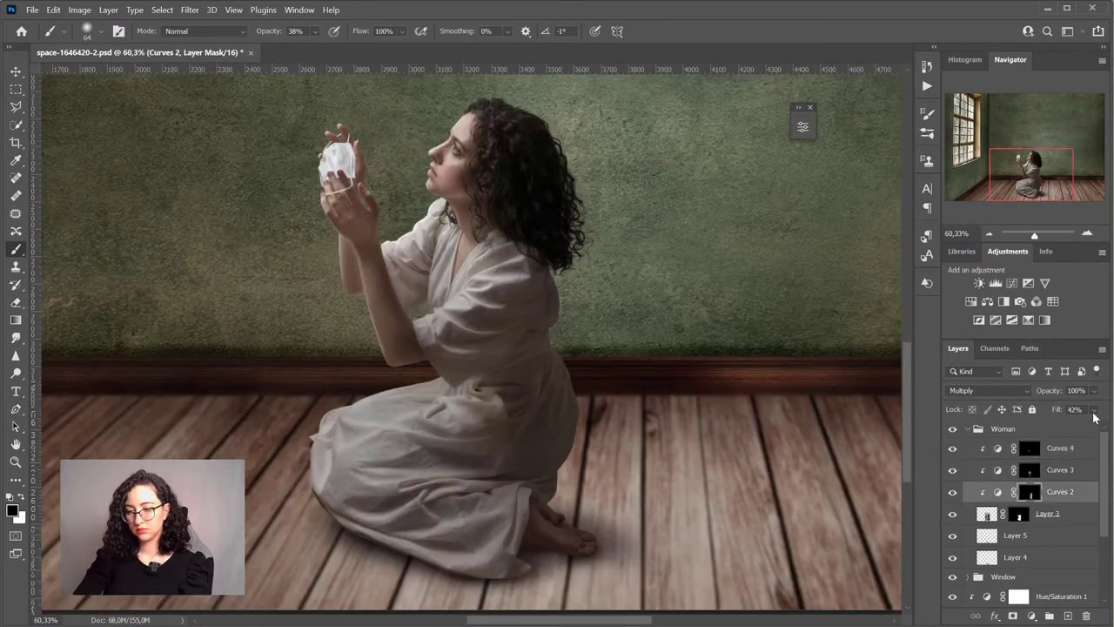
left_click_drag(1069, 428, 1078, 428)
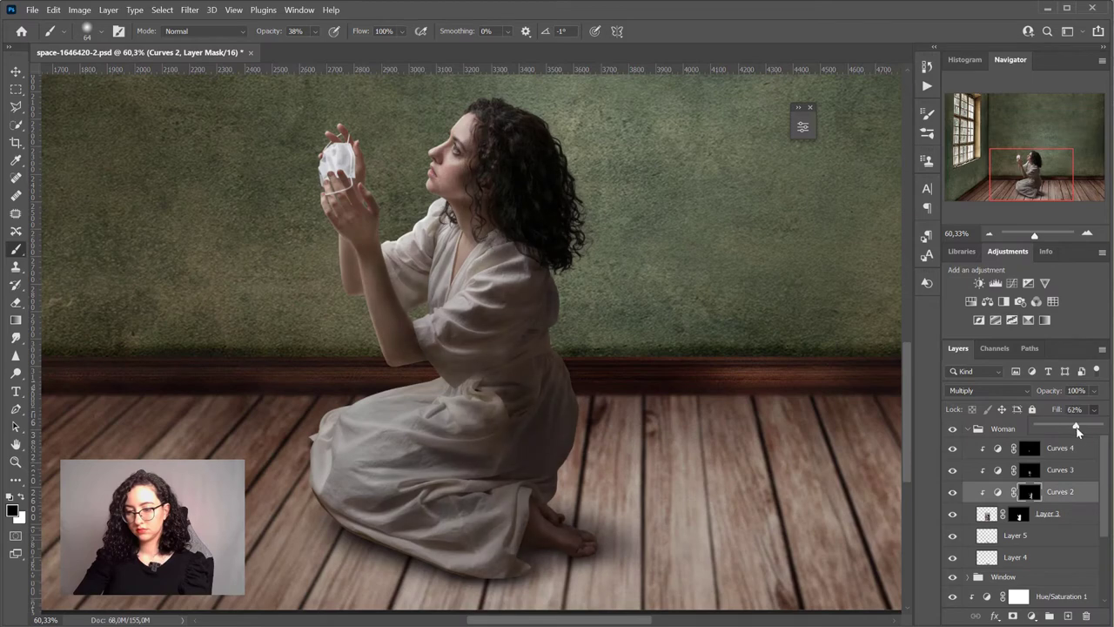
Collapse the Woman and Room layer groups and save the document
key("ctrl+minus")
key("ctrl+minus")
key("ctrl+minus")
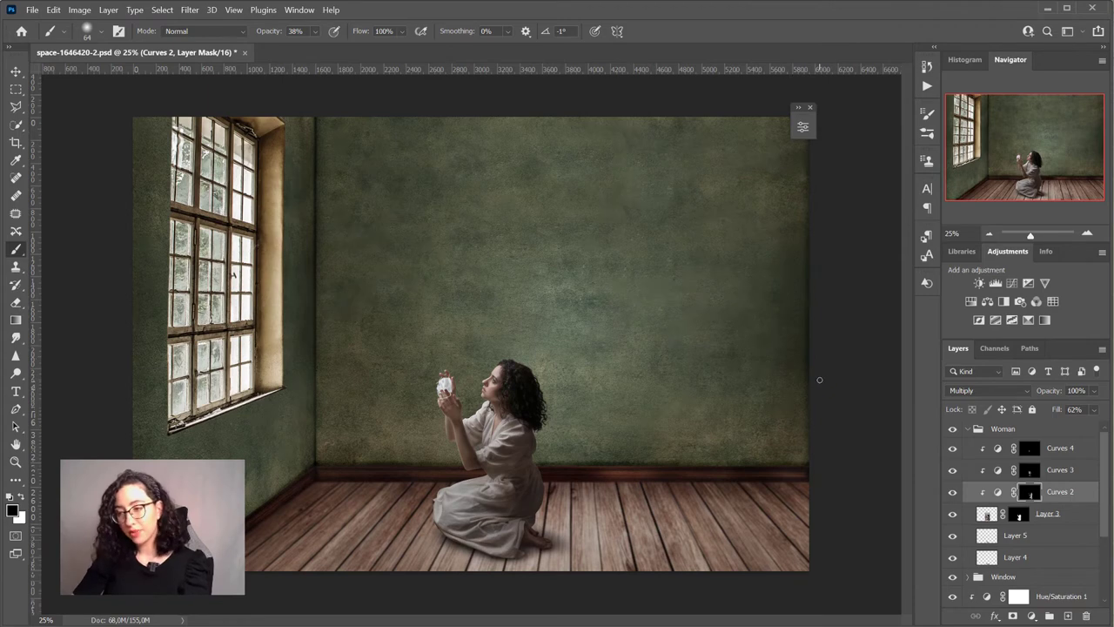
left_click(971, 430)
left_click(968, 429)
left_click(968, 485)
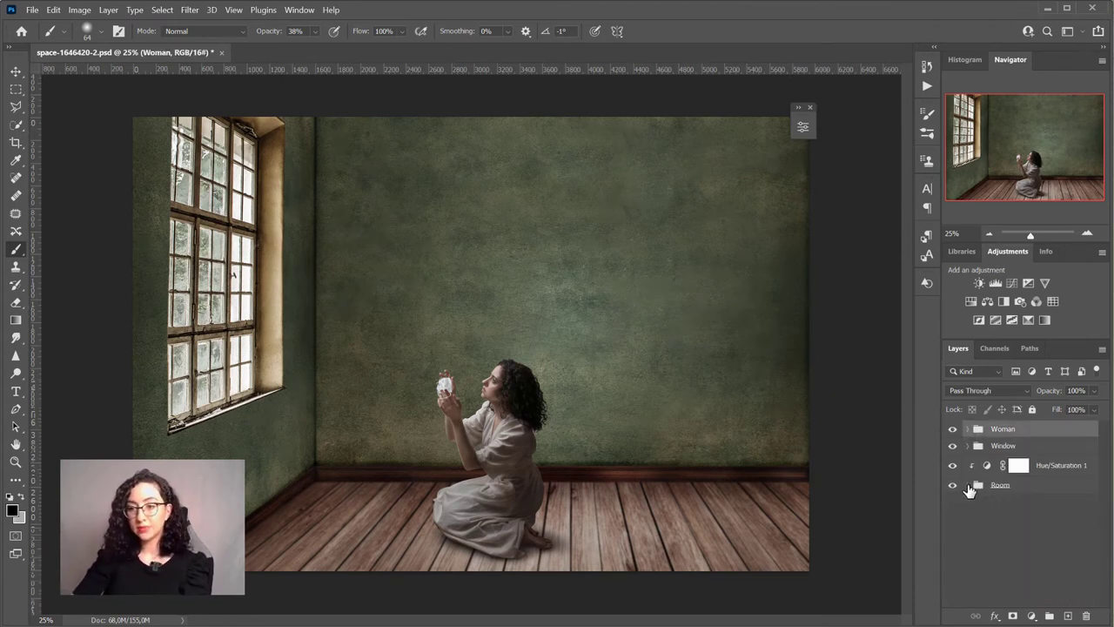
key("ctrl+s")
Add an Exposure adjustment layer above the Woman group with exposure -2.50 and gamma correction 0.86
left_click(1032, 616)
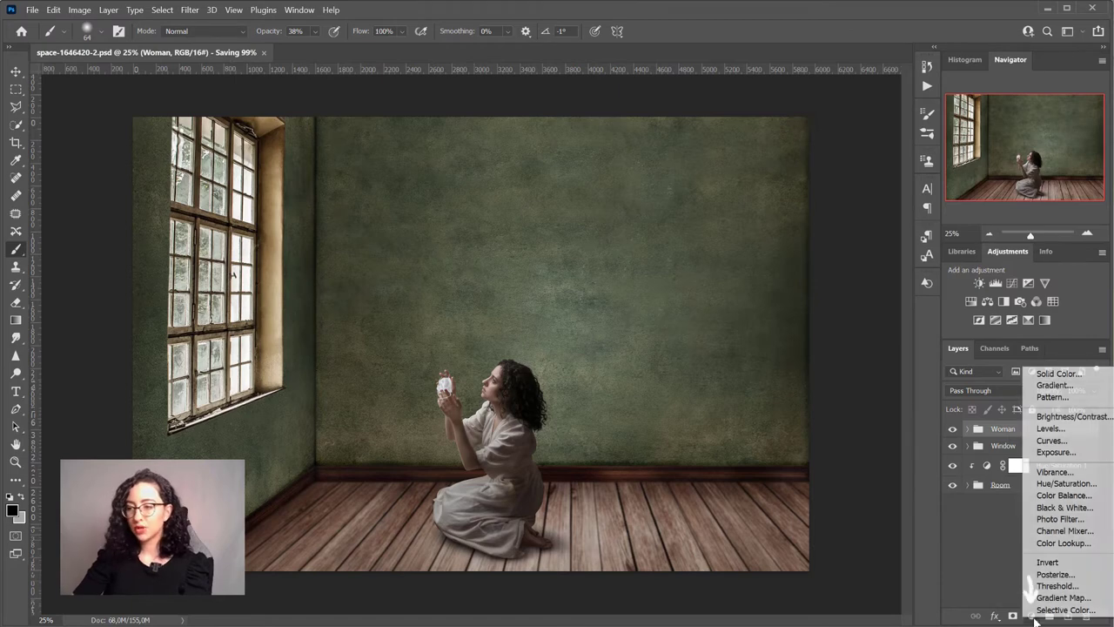
left_click(1055, 453)
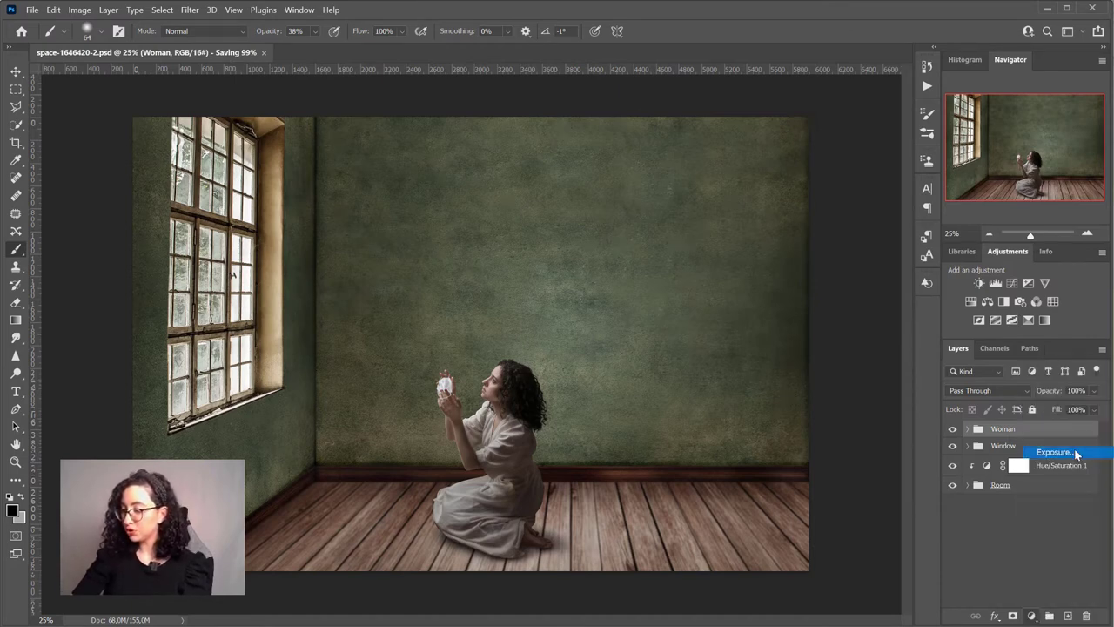
left_click_drag(709, 202, 689, 202)
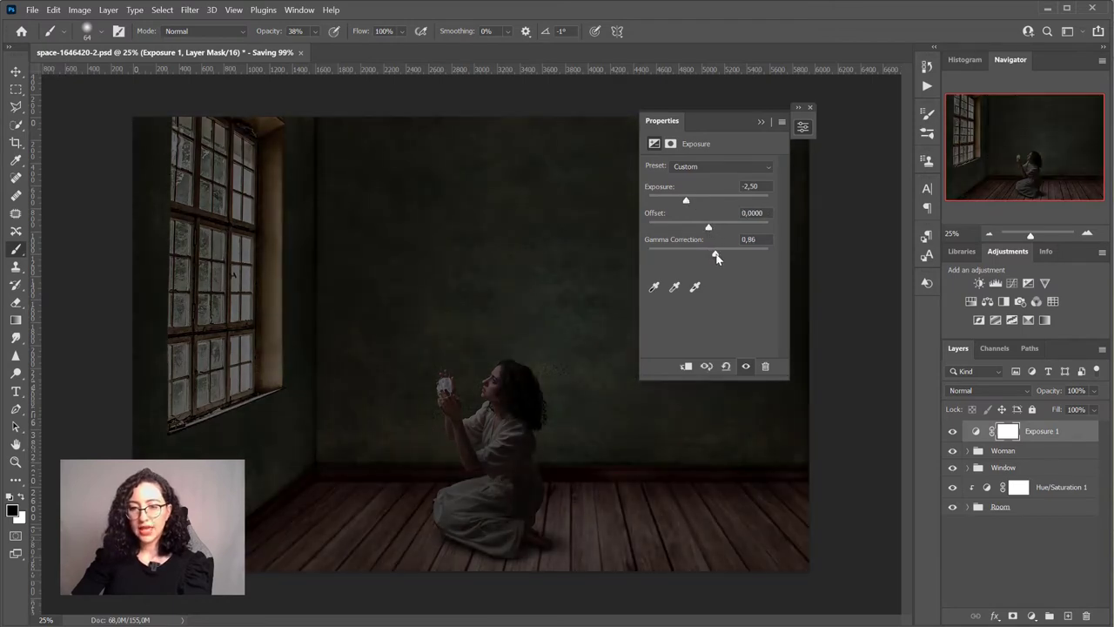
left_click(761, 121)
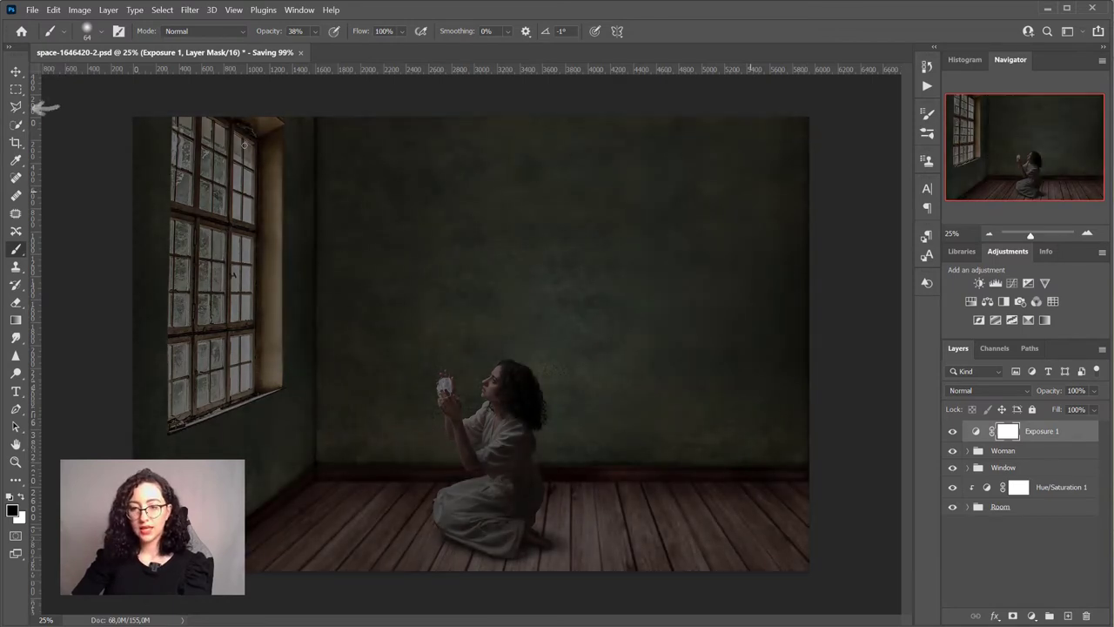
On the Exposure 1 mask, outline a wide light beam from the window to the floor beyond the woman, fill it with black and deselect
key("l")
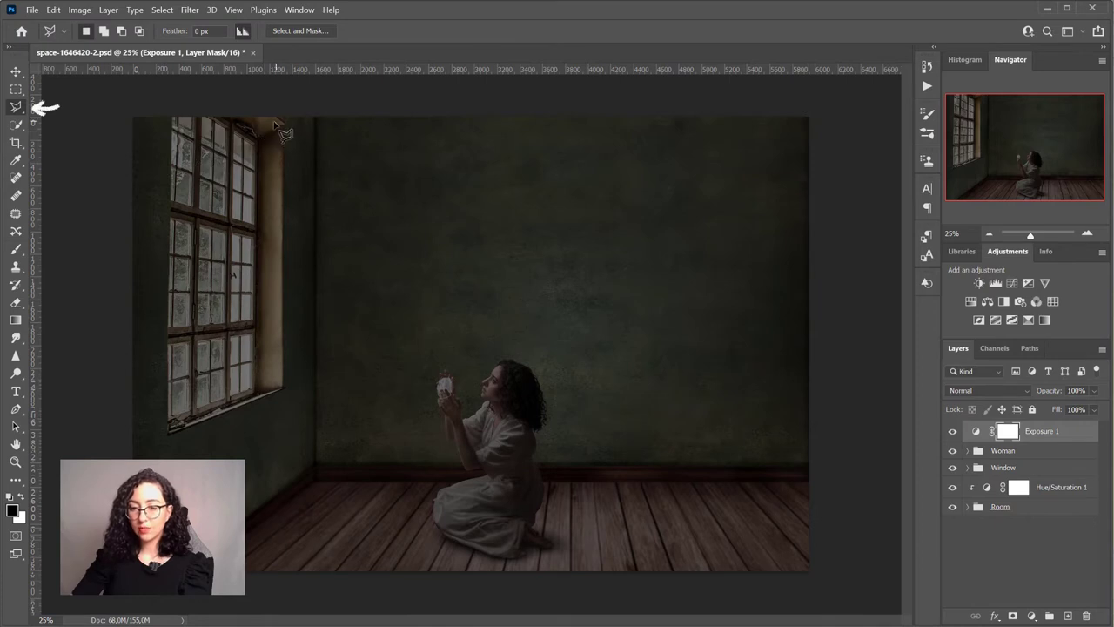
left_click(259, 131)
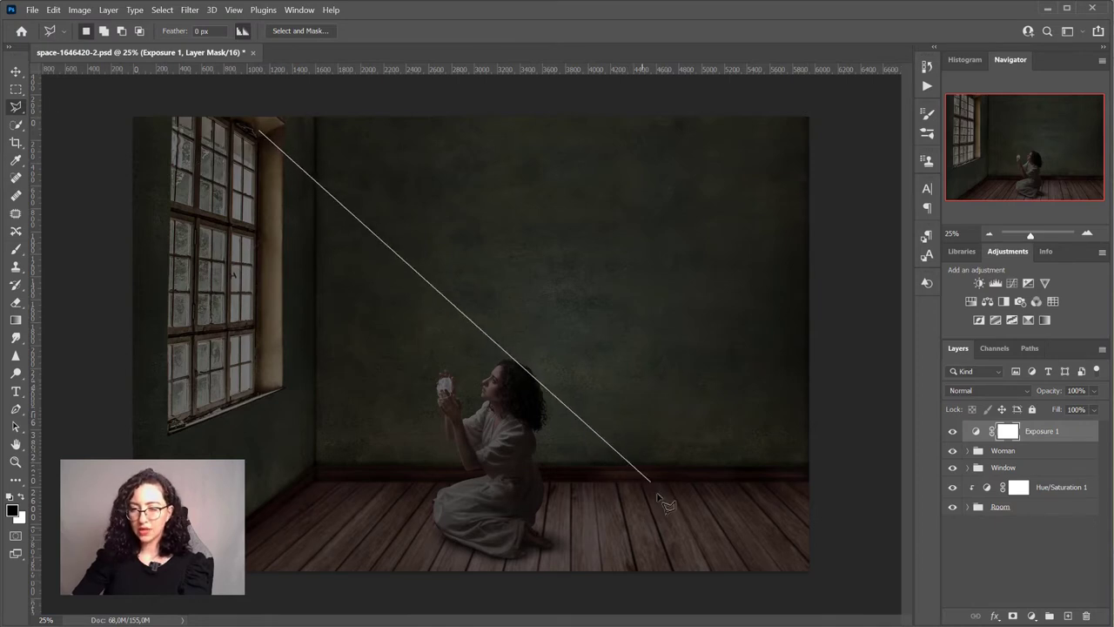
left_click(680, 526)
left_click(632, 585)
left_click(315, 578)
left_click(167, 426)
left_click(173, 117)
left_click(206, 116)
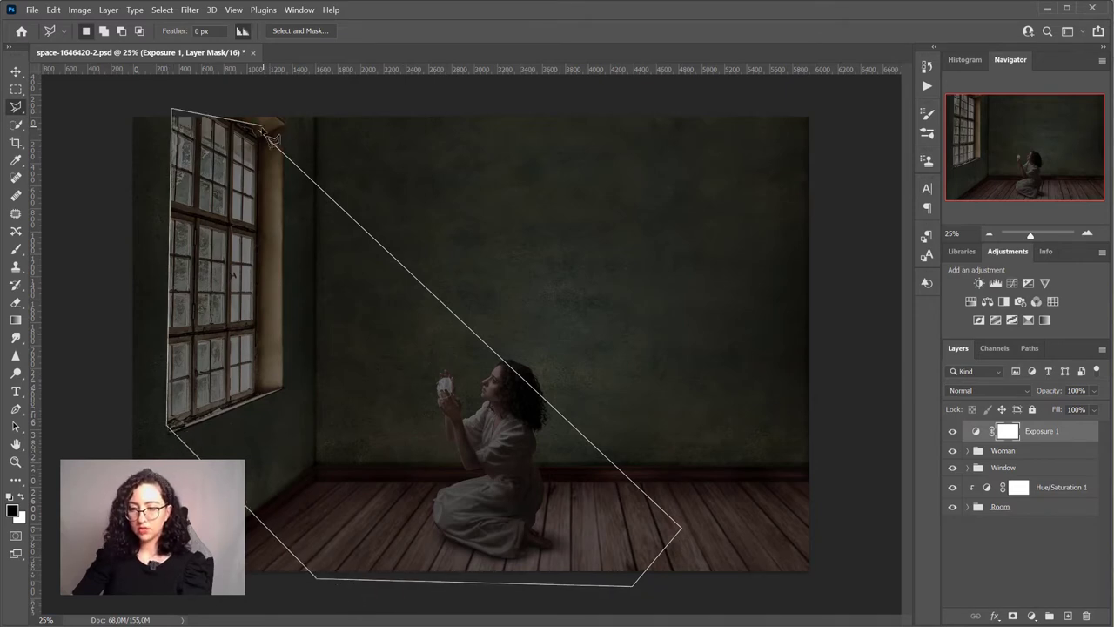
left_click(258, 131)
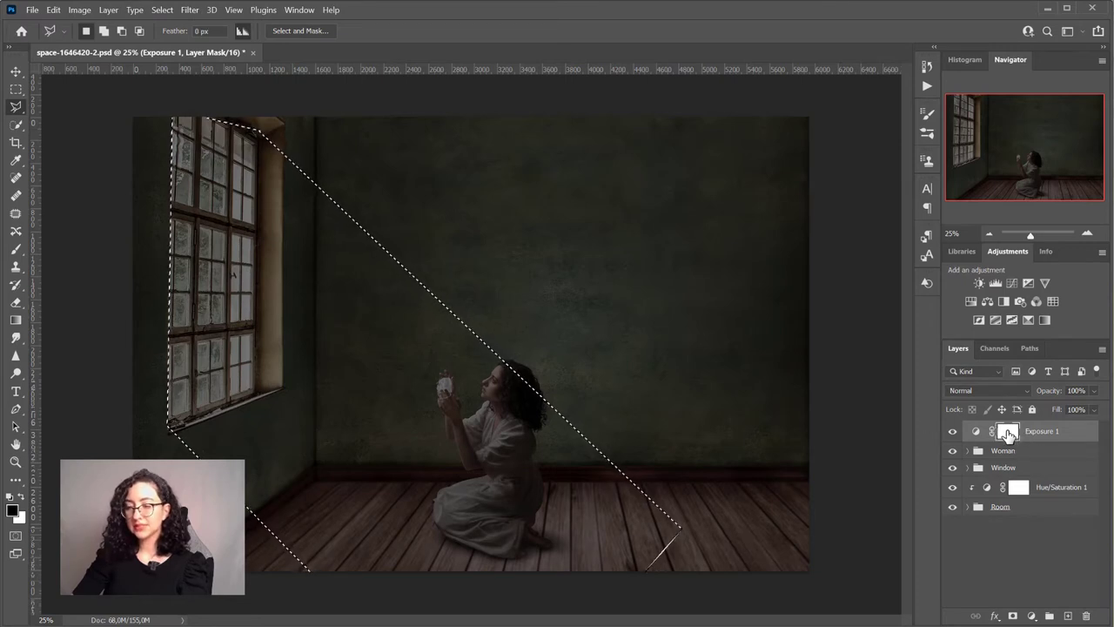
key("alt+BackSpace")
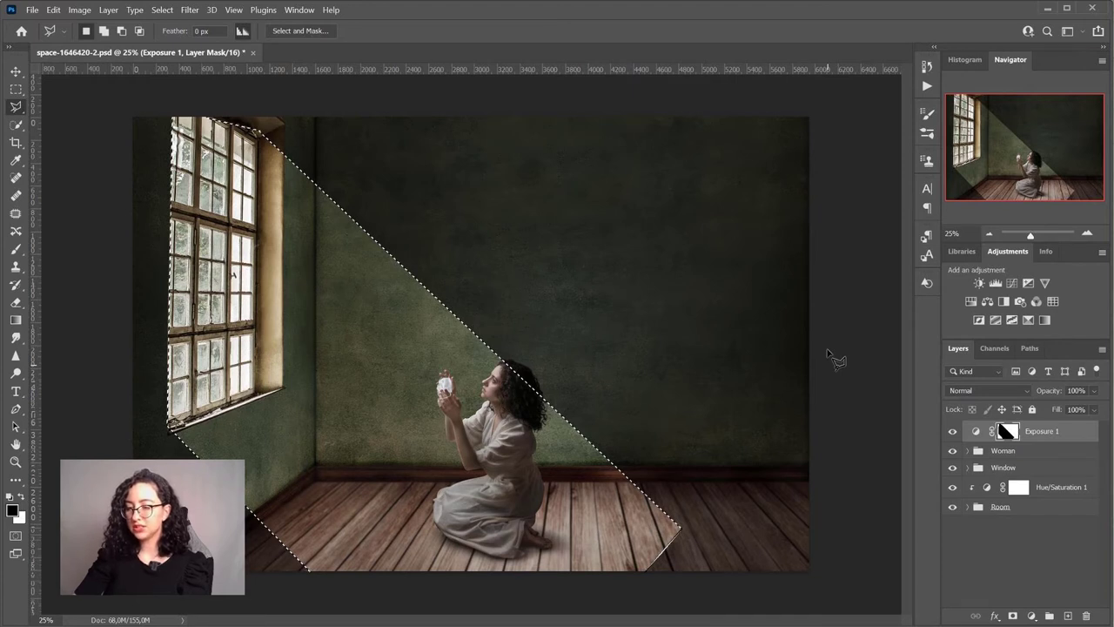
key("ctrl+d")
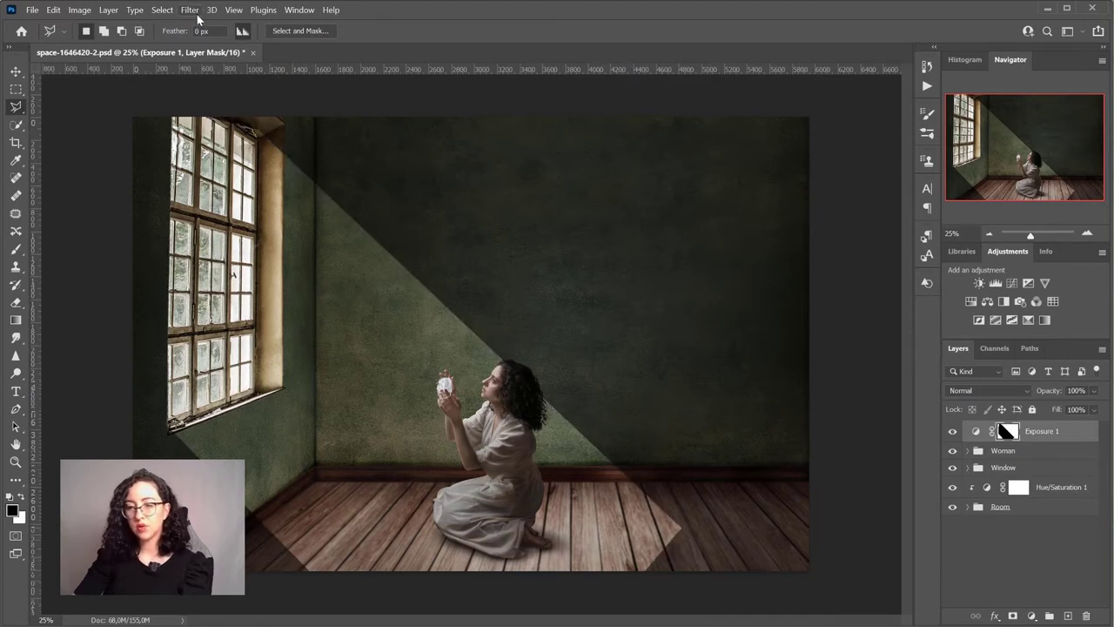
Soften the beam's edges on the Exposure 1 mask with a Gaussian Blur of 118.7 pixels
left_click(197, 15)
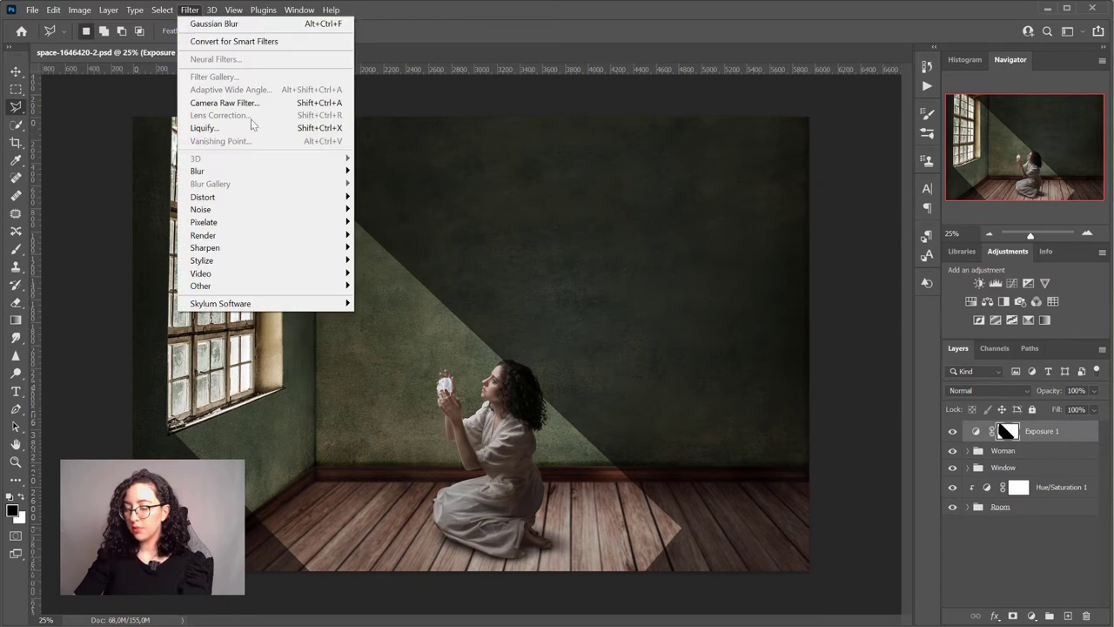
mouse_move(240, 171)
left_click(390, 223)
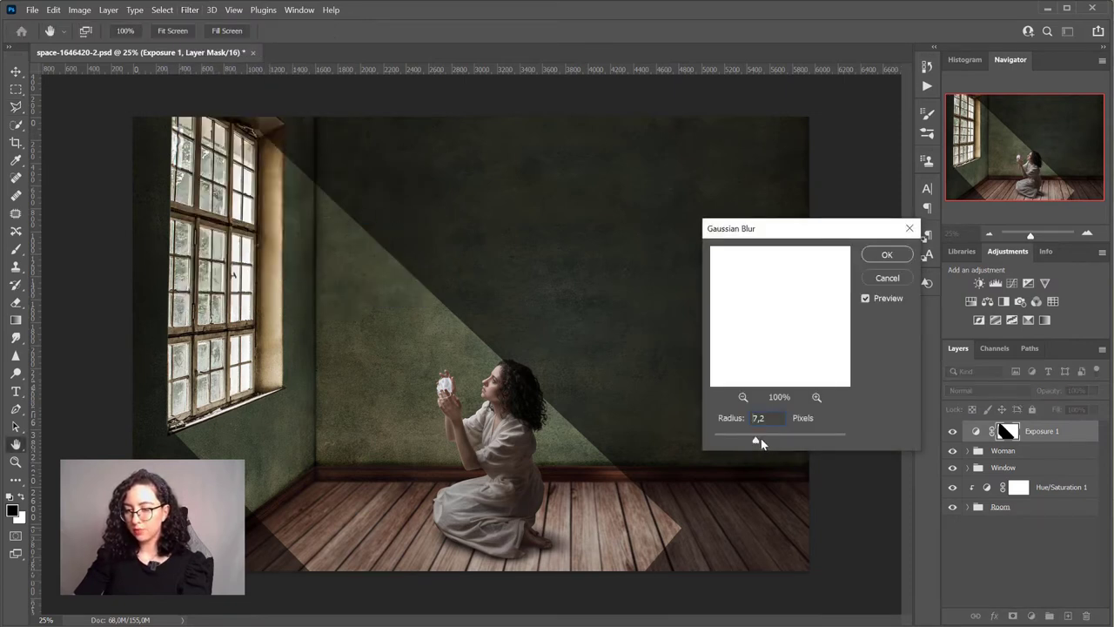
left_click_drag(769, 442, 791, 439)
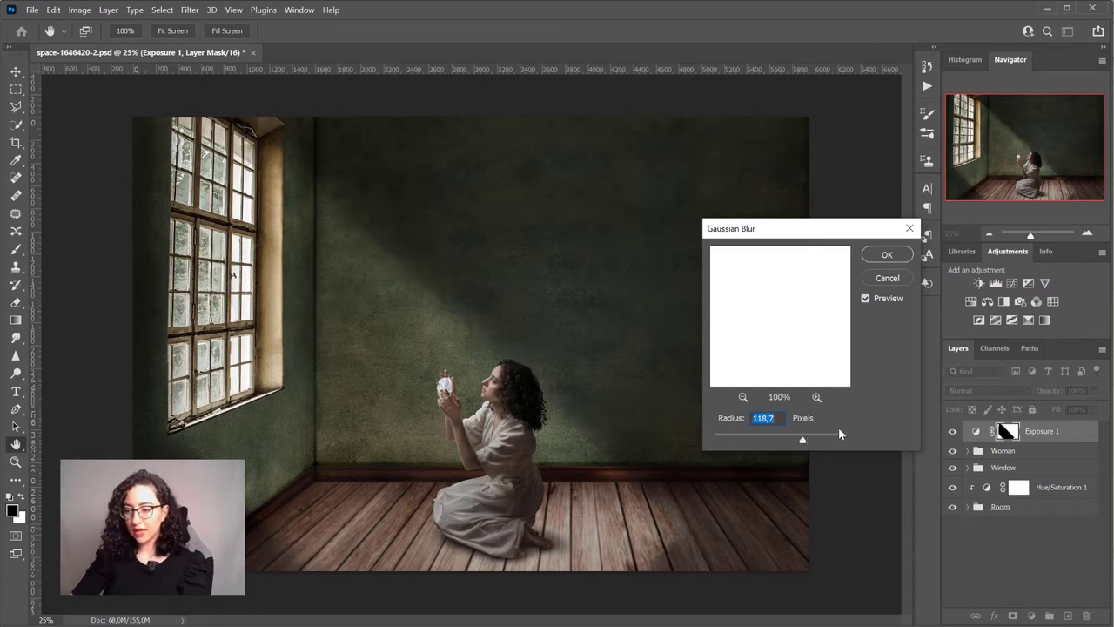
left_click(899, 259)
key("l")
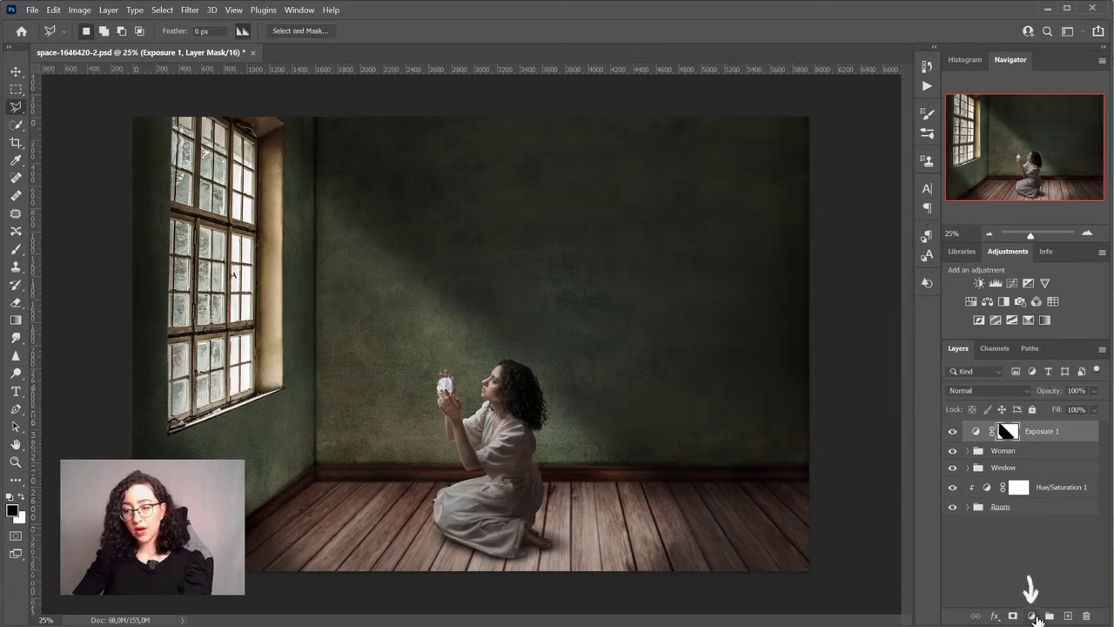
Add a second Exposure adjustment layer on top with exposure -1.67, offset +0.0057 and gamma correction 0.95
key("v")
left_click(1031, 615)
left_click(1060, 450)
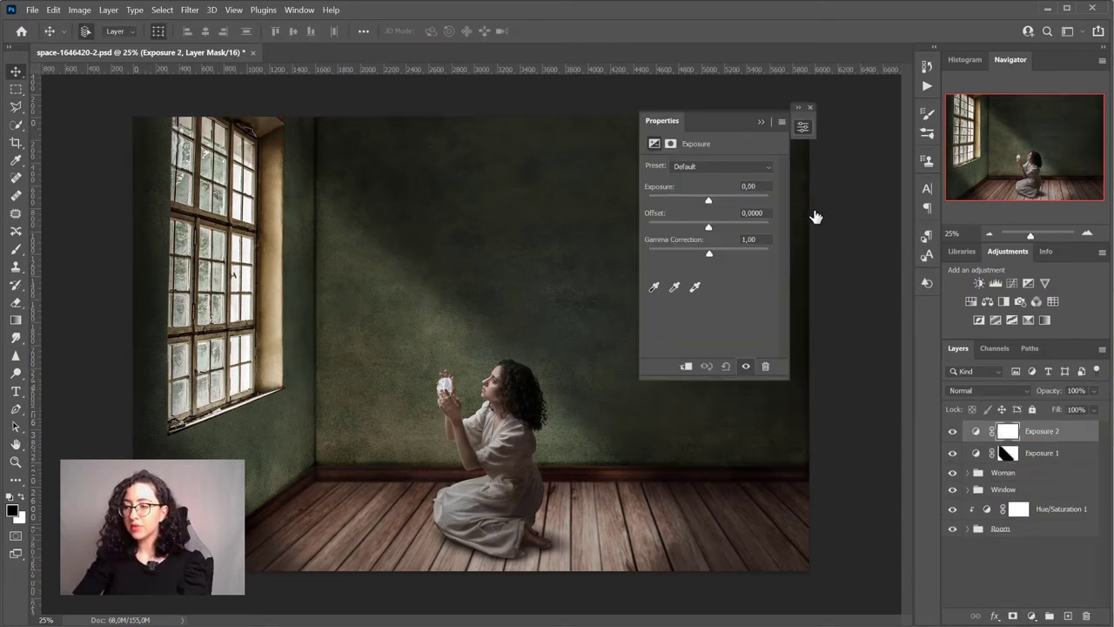
mouse_move(709, 202)
left_mouse_down()
mouse_move(696, 202)
mouse_move(711, 230)
mouse_move(694, 203)
left_mouse_up()
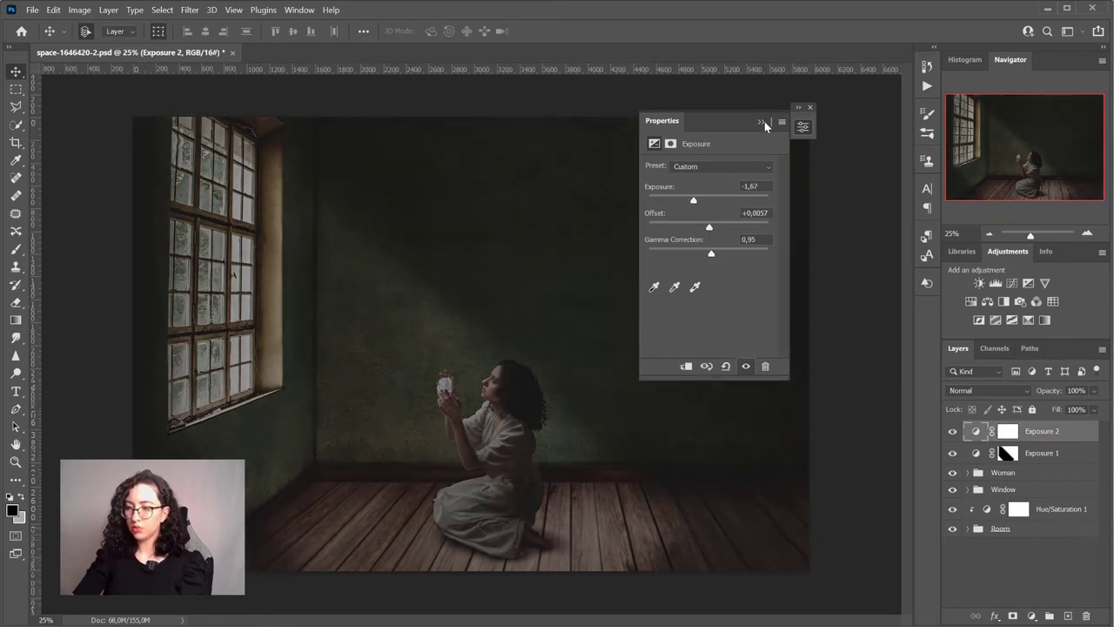
On the Exposure 2 mask, outline a narrower beam from window to woman and paint it black with a soft 2520 px brush at 38% opacity
left_click(1007, 430)
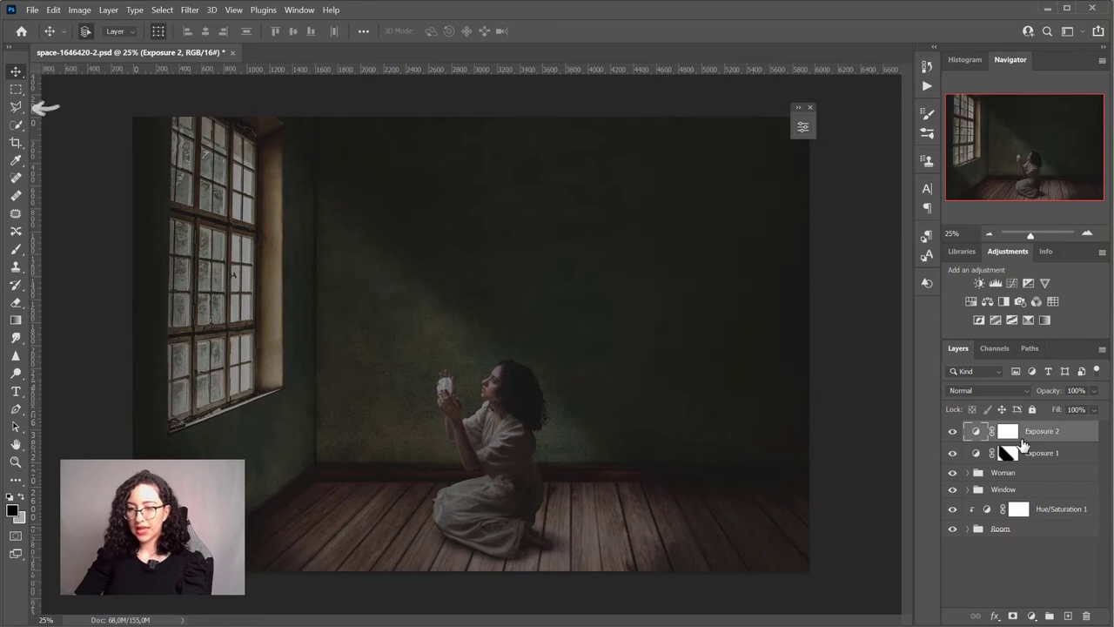
left_click(19, 105)
left_click(260, 133)
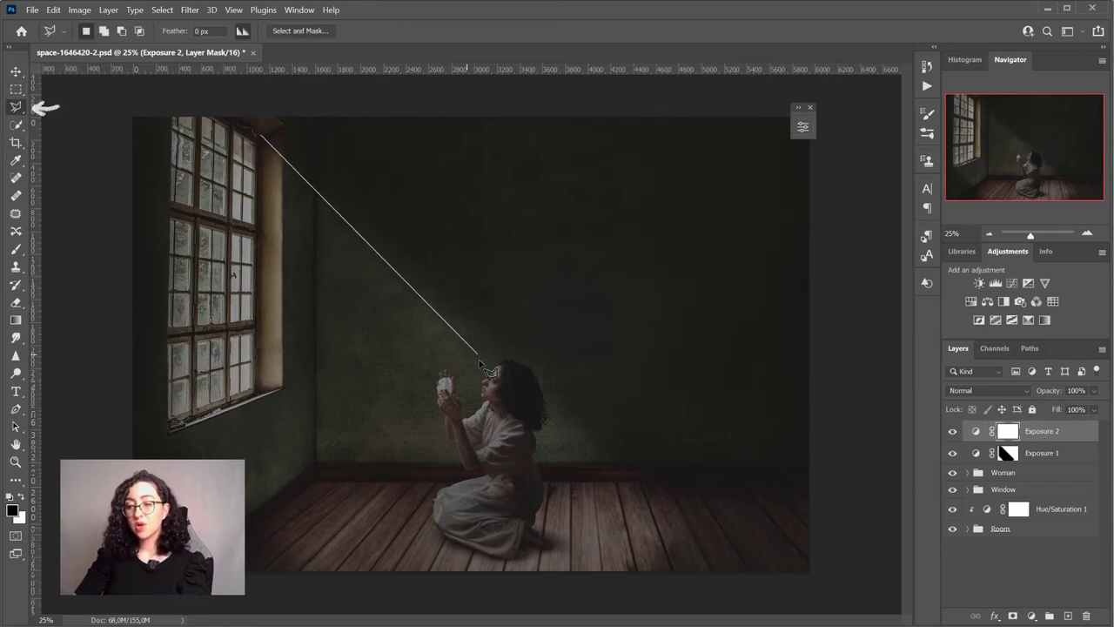
left_click(519, 372)
left_click(530, 431)
left_click(480, 573)
left_click(171, 422)
left_click(172, 114)
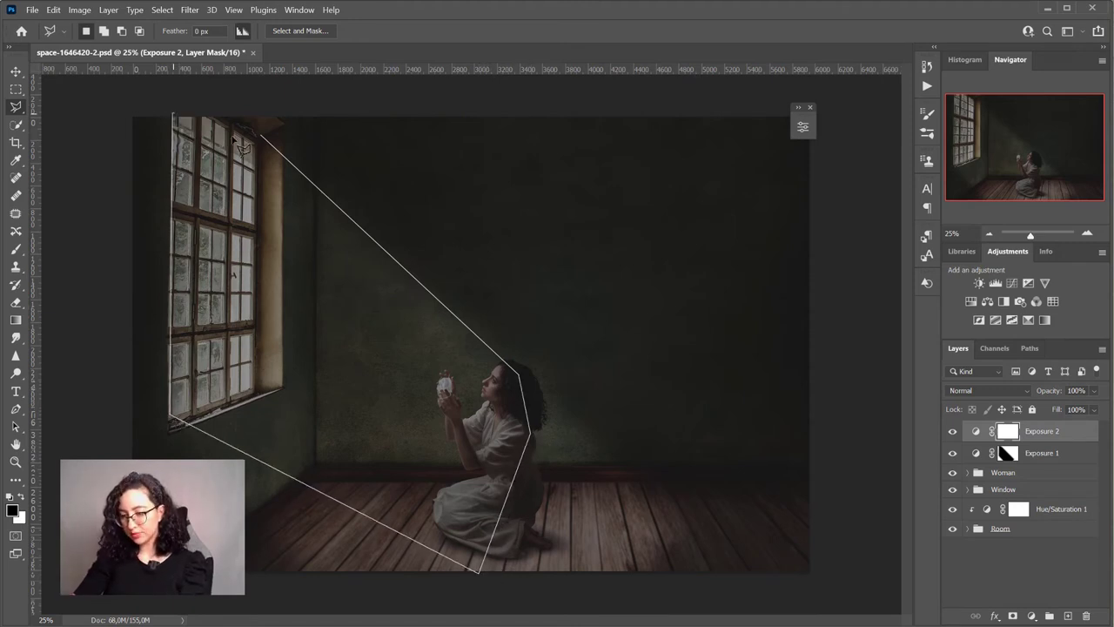
left_click(260, 133)
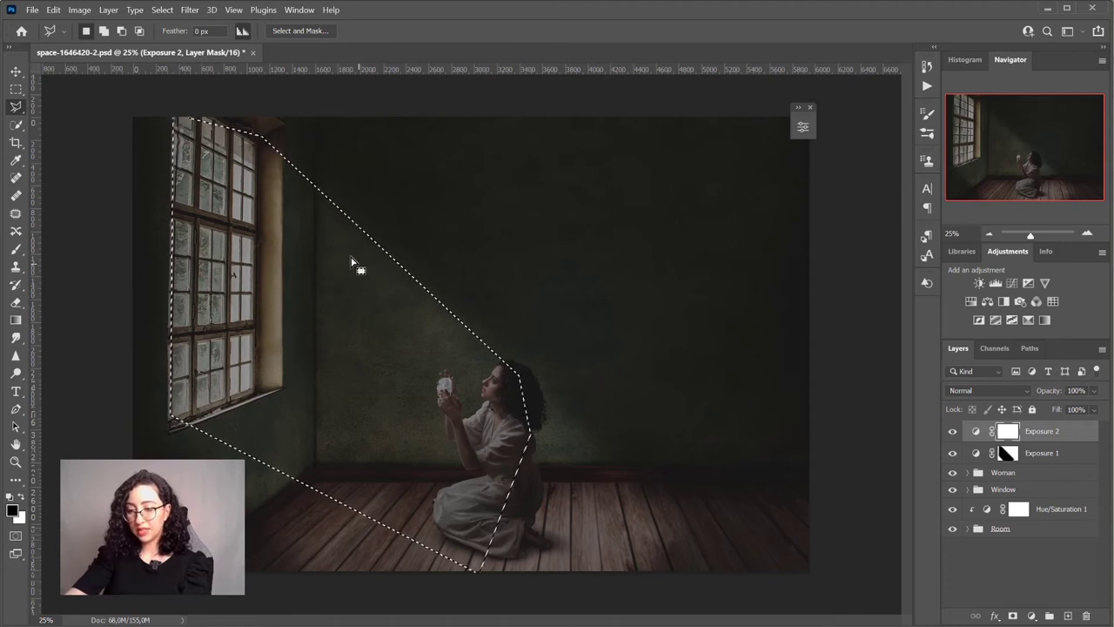
key("b")
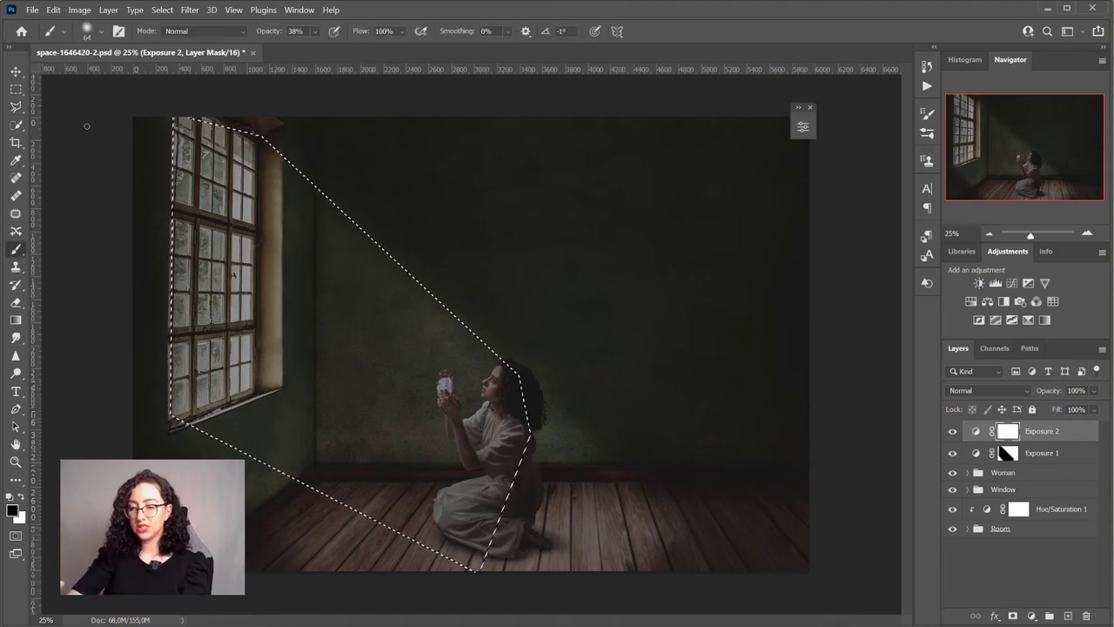
left_click(87, 31)
type("2520")
key("Return")
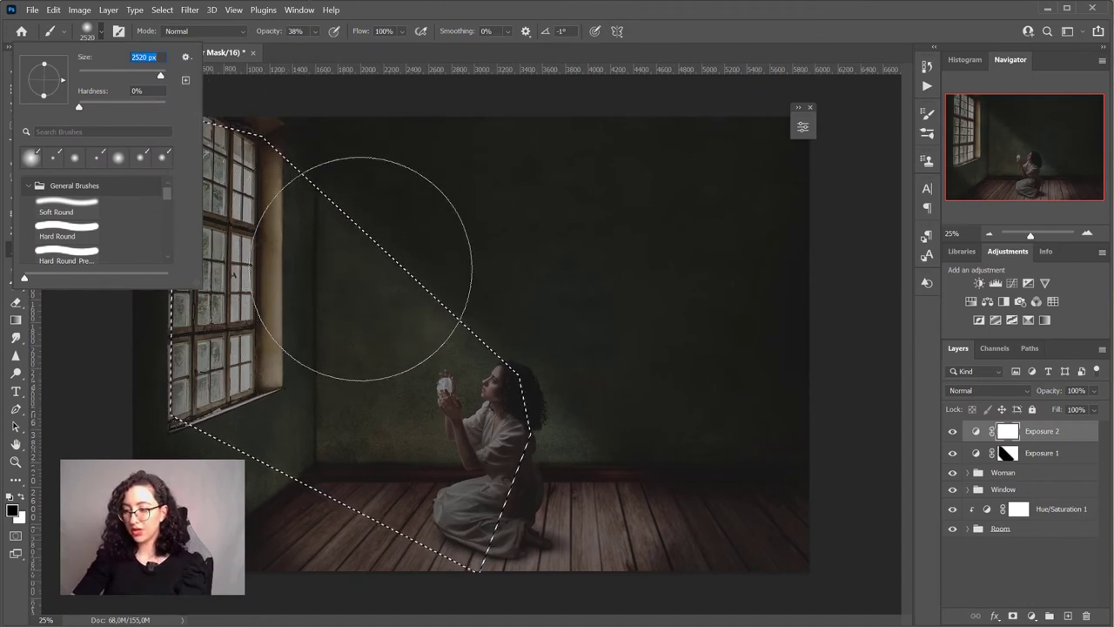
mouse_move(356, 348)
left_mouse_down()
mouse_move(356, 475)
mouse_move(457, 505)
mouse_move(472, 529)
left_mouse_up()
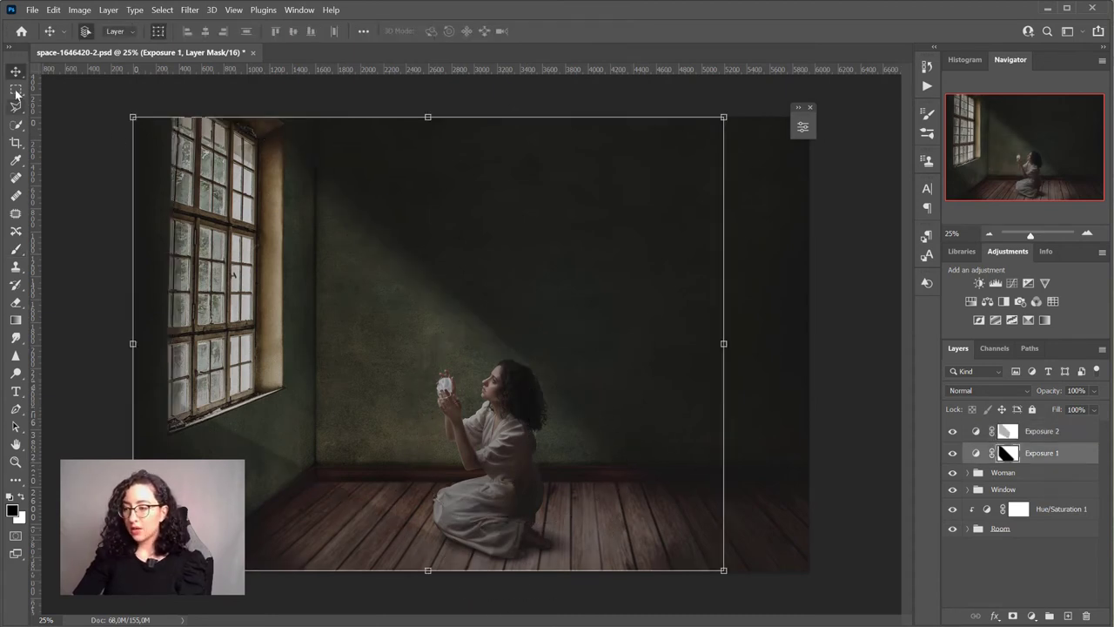
Soften the painted beam on the Exposure 2 mask with a Gaussian Blur of 87 pixels
left_click(16, 90)
left_click(1041, 432)
left_click(189, 9)
mouse_move(304, 171)
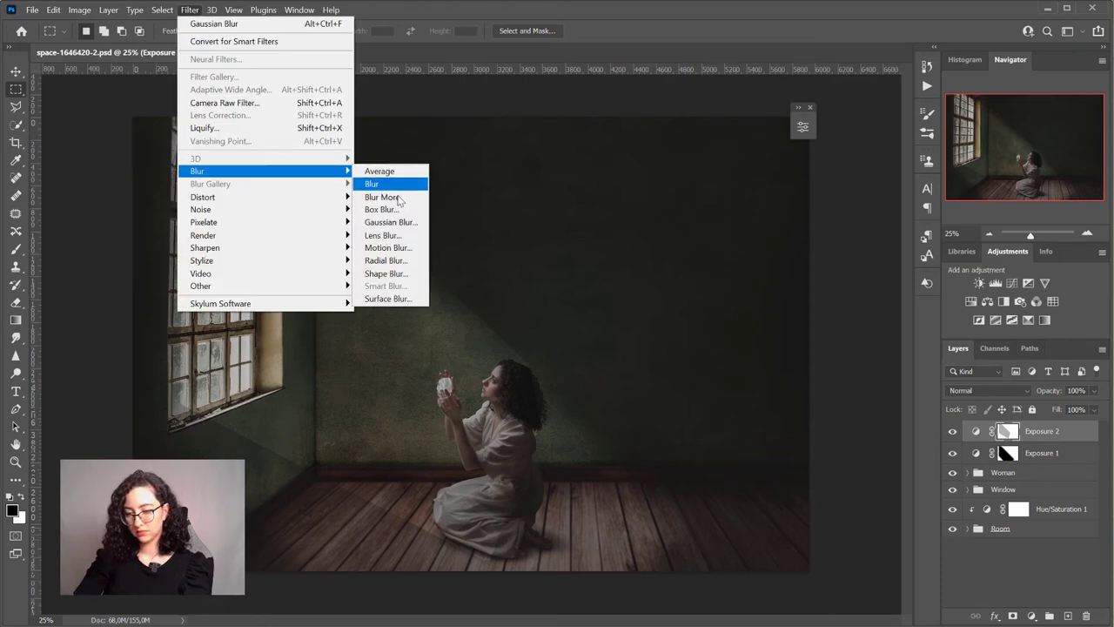
left_click(391, 222)
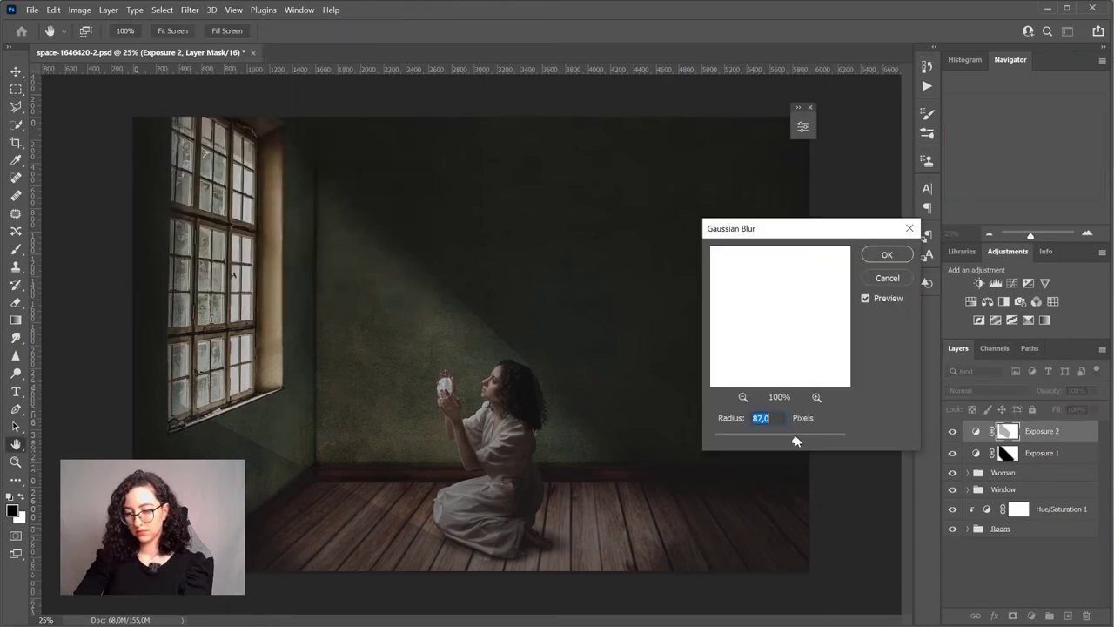
left_click(887, 255)
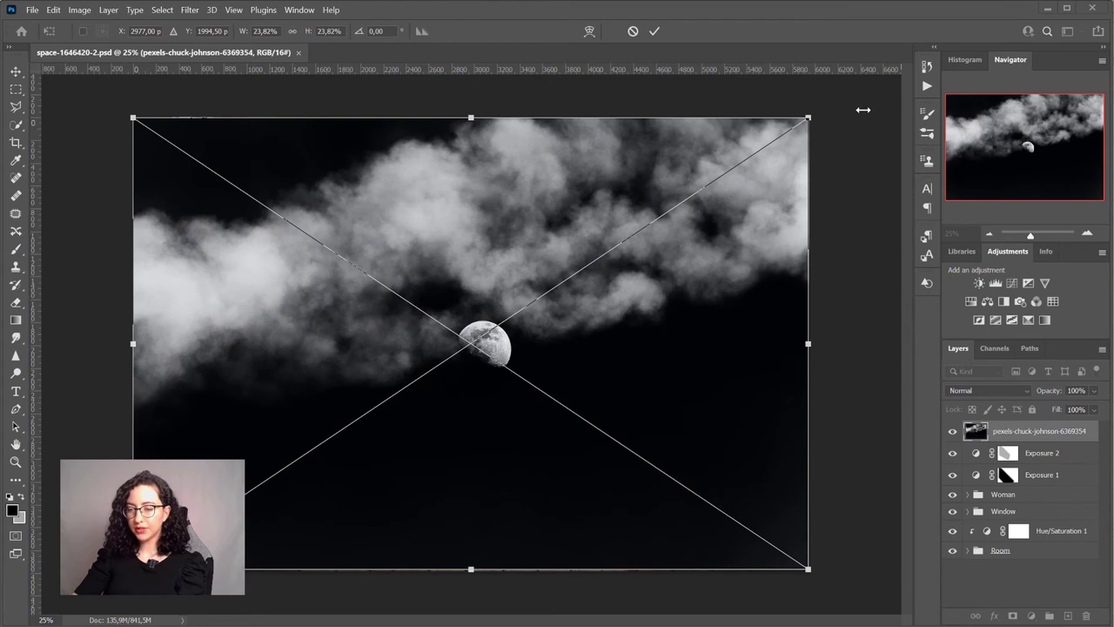
Commit the placed image of clouds and a moon and set its blend mode to Screen
key("Return")
left_click(988, 390)
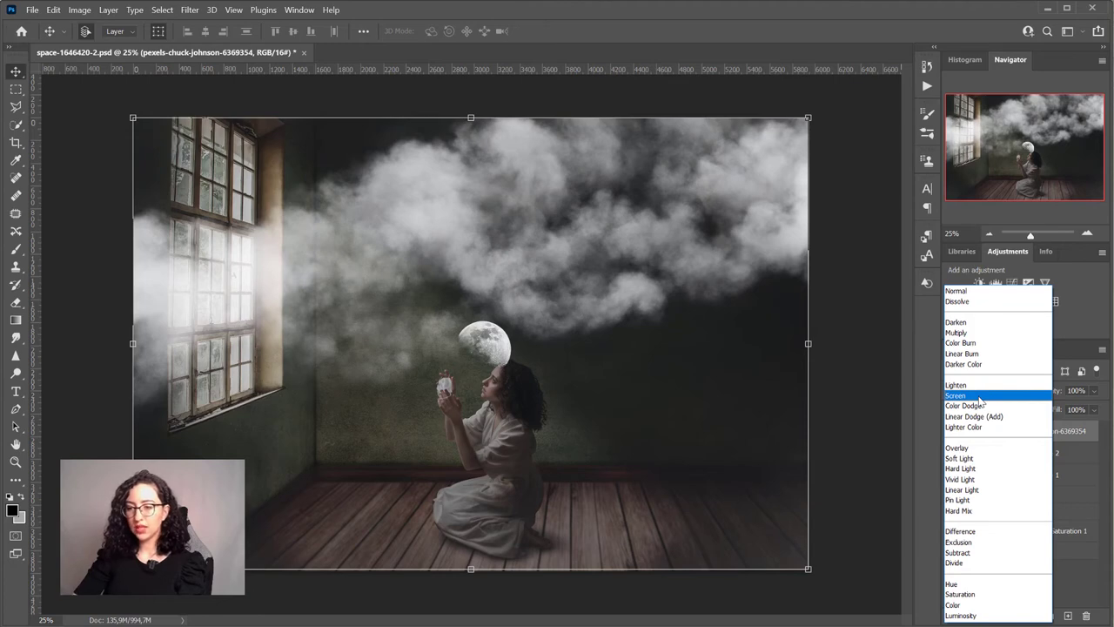
left_click(982, 397)
Rotate the cloud image 45°, enlarge it to about 43.5% and position its clouds diagonally from the window across the room
key("ctrl+t")
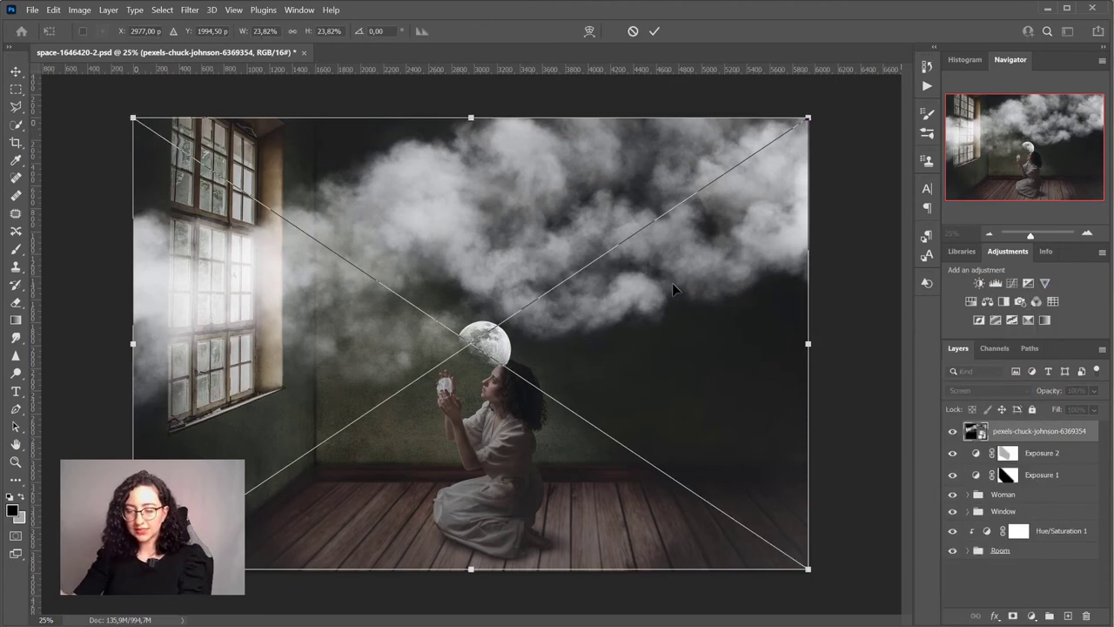
left_click_drag(802, 144, 797, 388)
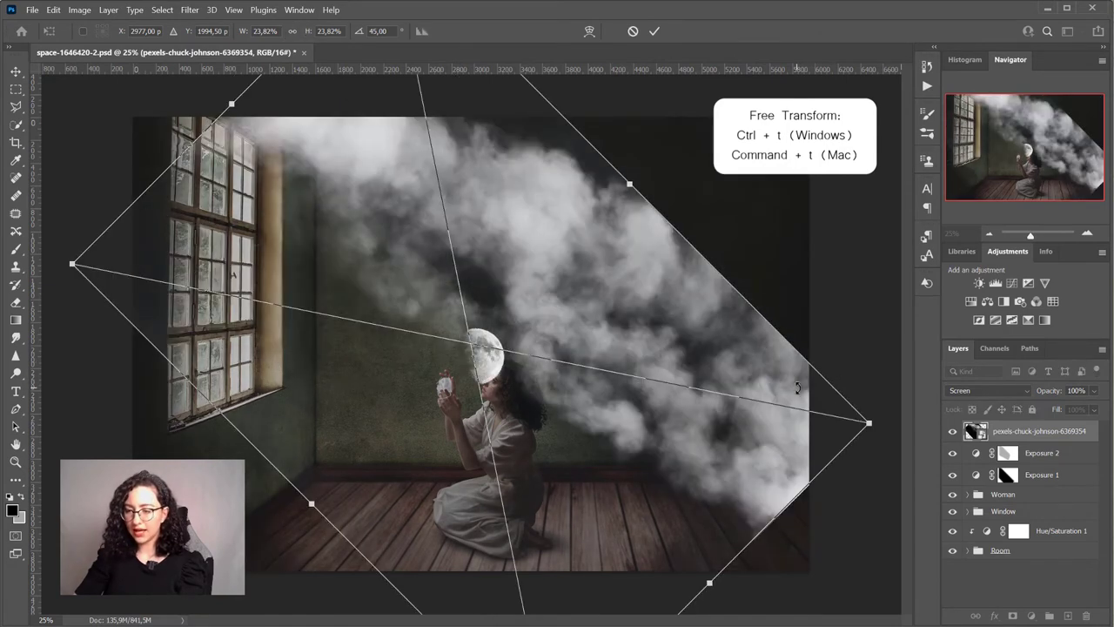
left_click_drag(870, 423, 1043, 378)
left_click_drag(720, 286, 396, 339)
key("ctrl+minus")
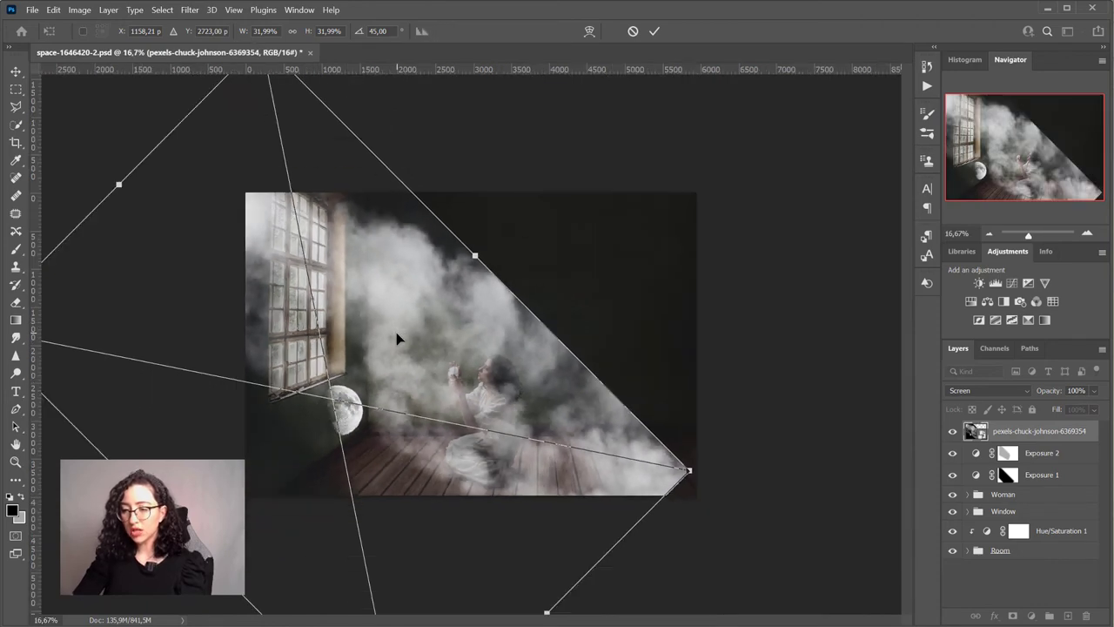
left_click_drag(691, 464, 870, 442)
left_click_drag(577, 418, 636, 552)
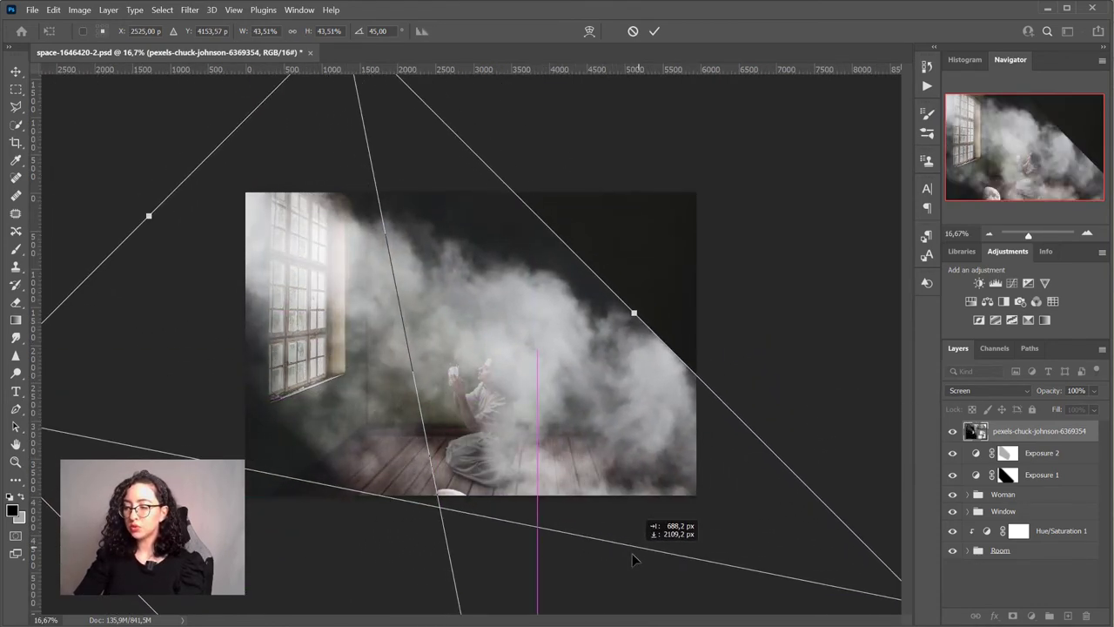
Tilt the cloud image a few degrees further, shift it down along the light beam and commit the transform
key("ctrl+minus")
left_click_drag(831, 538, 818, 567)
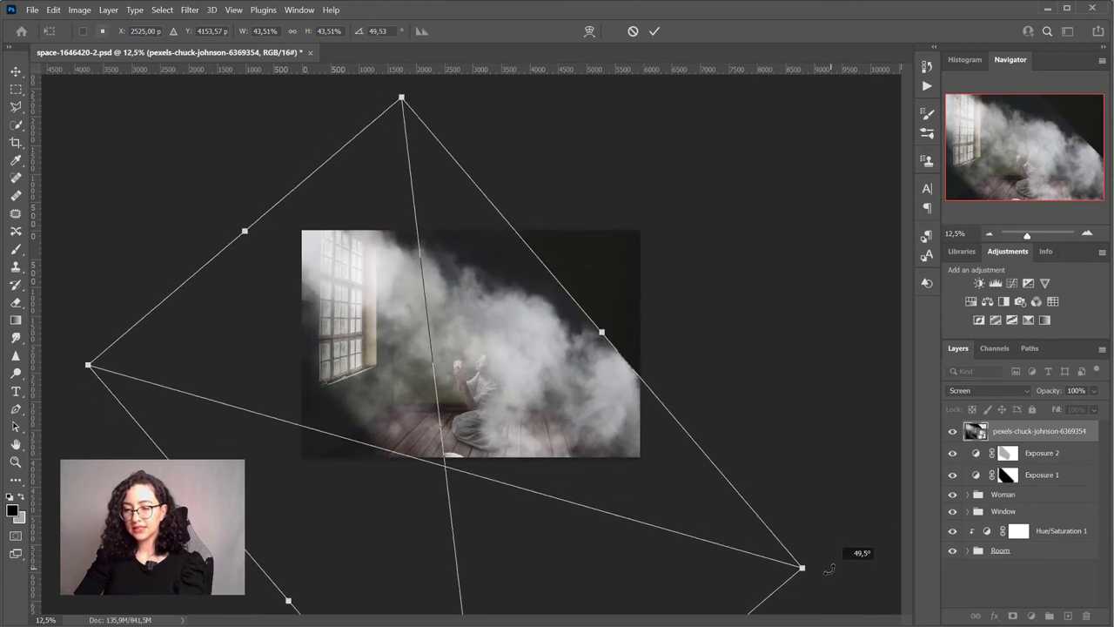
left_click_drag(585, 358, 597, 396)
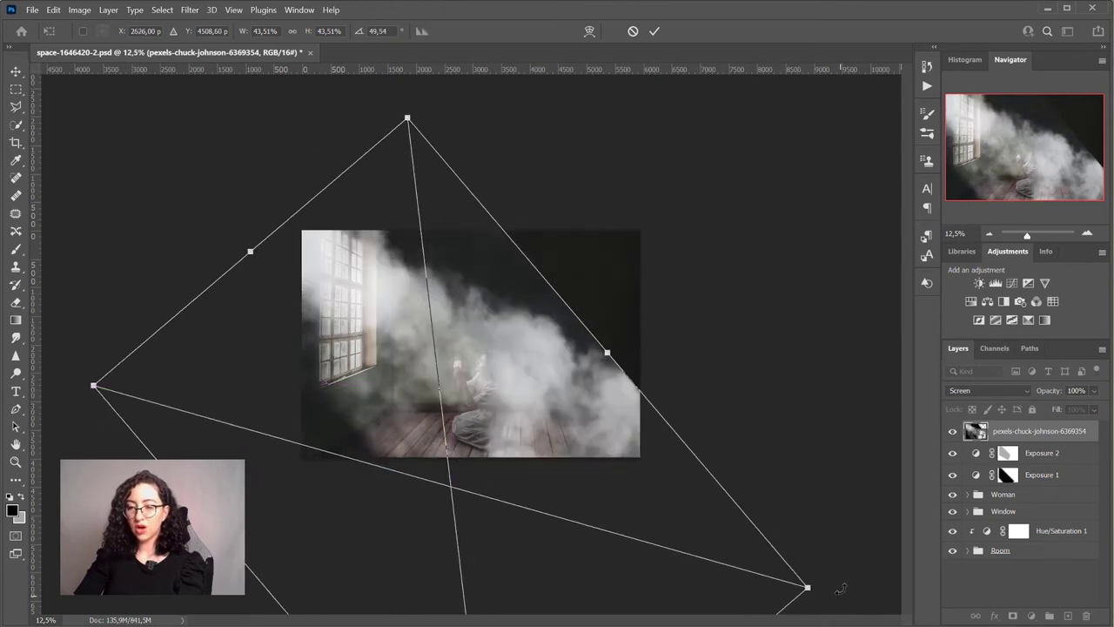
left_click_drag(834, 585, 837, 606)
left_click_drag(555, 400, 548, 404)
key("Return")
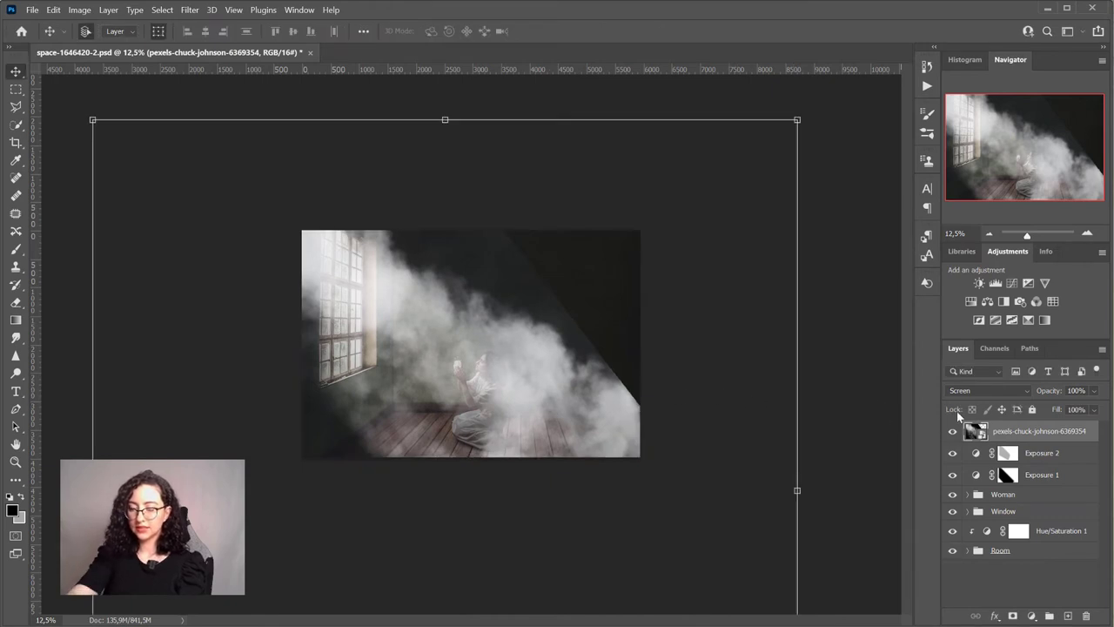
Add a white layer mask to the cloud layer
key("ctrl+plus")
key("ctrl+plus")
left_click(1013, 616)
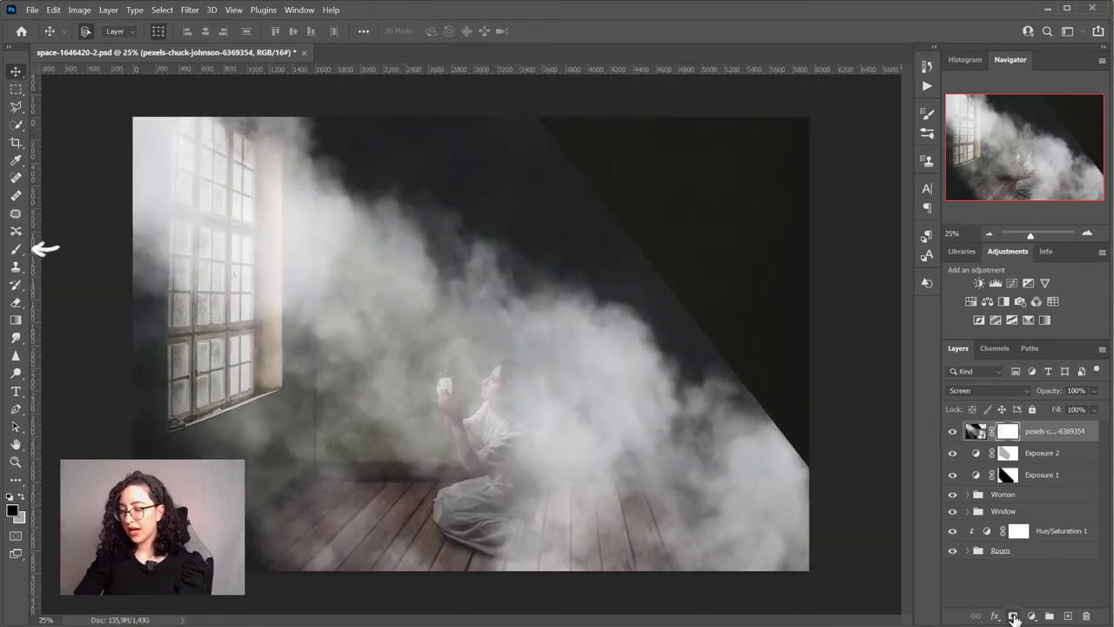
Paint black on the cloud mask over the hard diagonal edge beyond the beam, then reduce the layer's fill to 49%
key("x")
key("b")
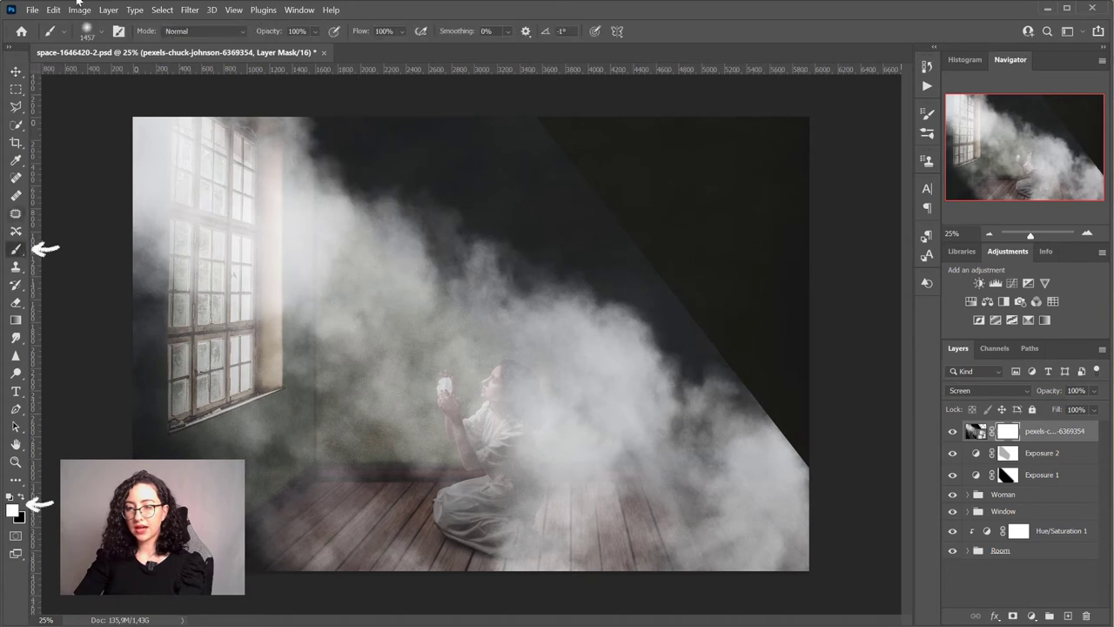
key("x")
mouse_move(542, 133)
left_mouse_down()
mouse_move(730, 257)
mouse_move(622, 200)
mouse_move(756, 302)
mouse_move(879, 468)
mouse_move(806, 355)
mouse_move(876, 502)
mouse_move(850, 417)
mouse_move(749, 339)
left_mouse_up()
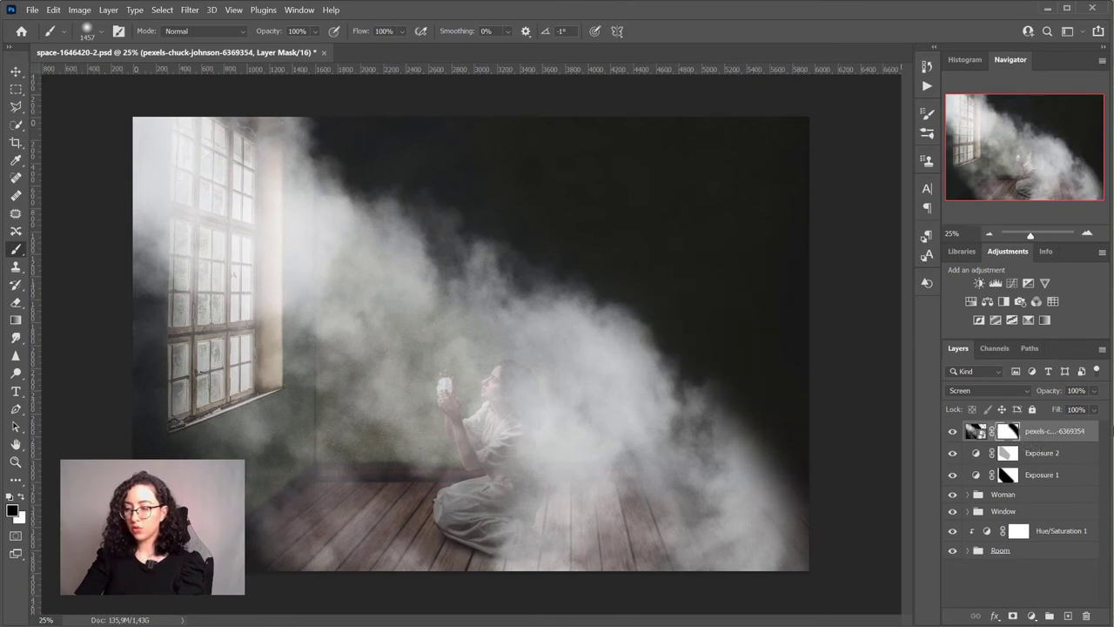
left_click(1093, 409)
left_click_drag(1100, 424, 1071, 424)
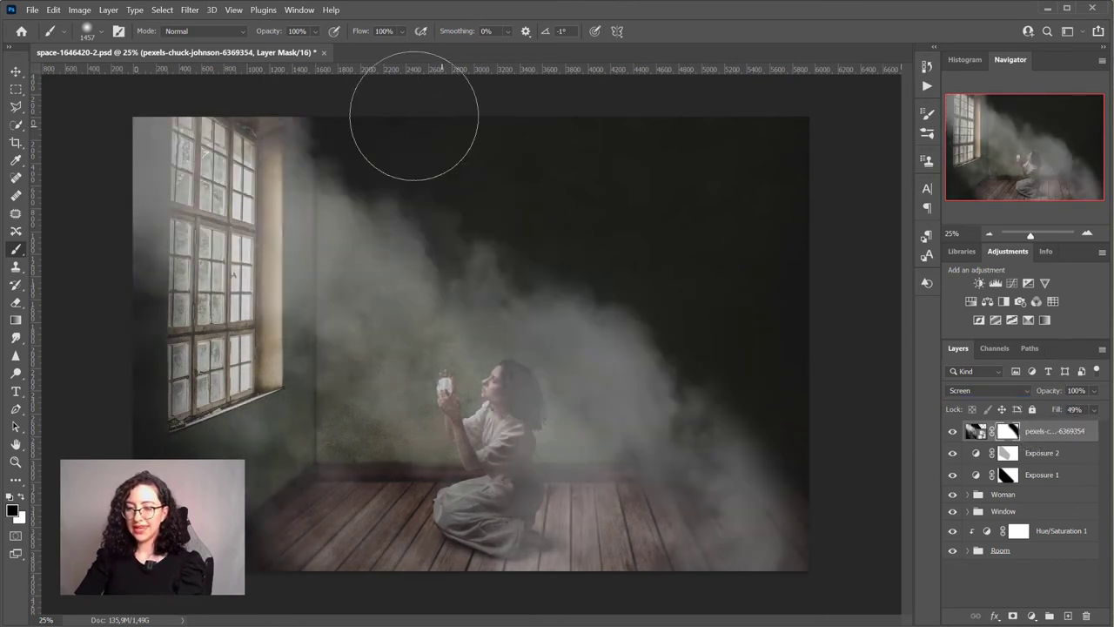
Fade the haze around the window and behind the woman at 30% brush opacity and 48% flow, then lower the cloud layer's fill to 35%
left_click(315, 32)
left_click(294, 46)
left_click(402, 32)
left_click(393, 47)
mouse_move(326, 137)
left_mouse_down()
mouse_move(687, 350)
mouse_move(448, 211)
mouse_move(316, 182)
left_mouse_up()
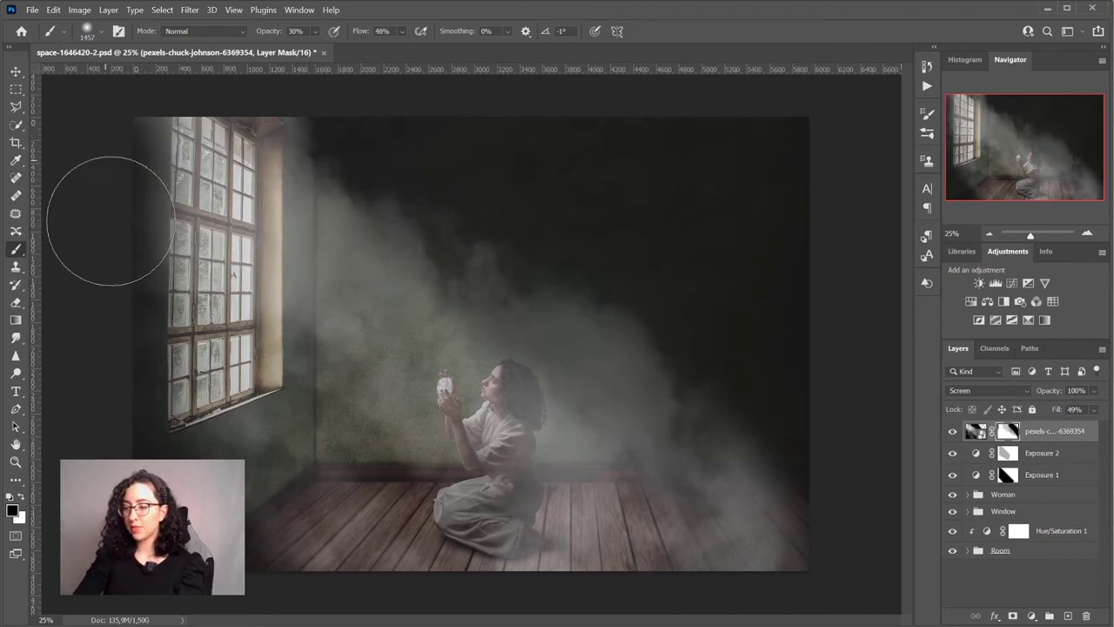
mouse_move(128, 123)
left_mouse_down()
mouse_move(81, 382)
mouse_move(143, 331)
mouse_move(137, 370)
left_mouse_up()
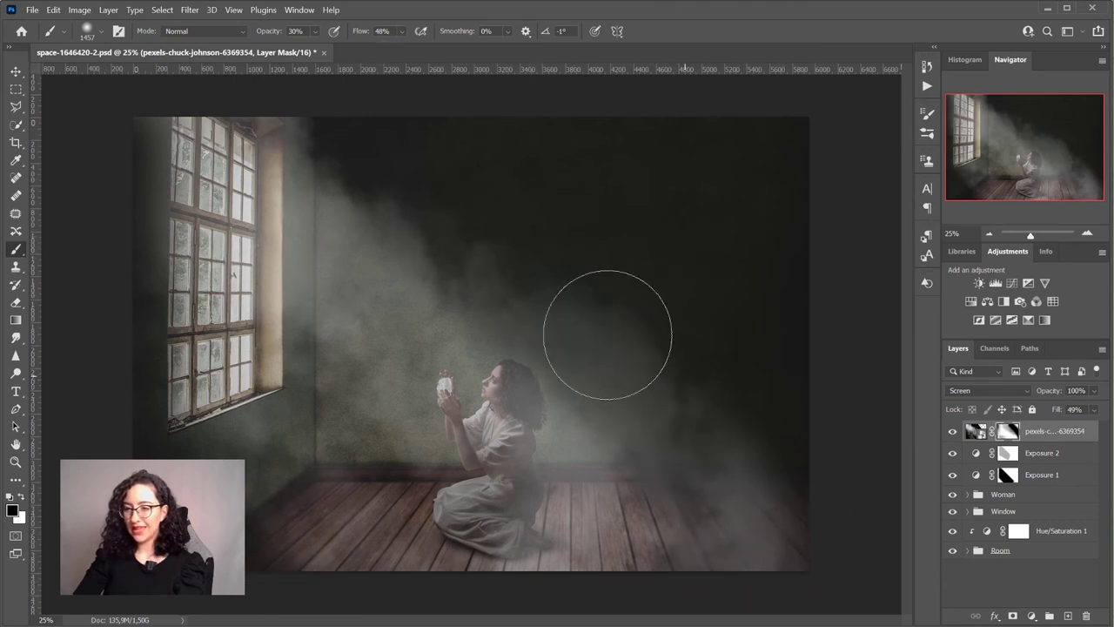
left_click_drag(604, 348, 590, 383)
left_click_drag(1094, 409, 1058, 427)
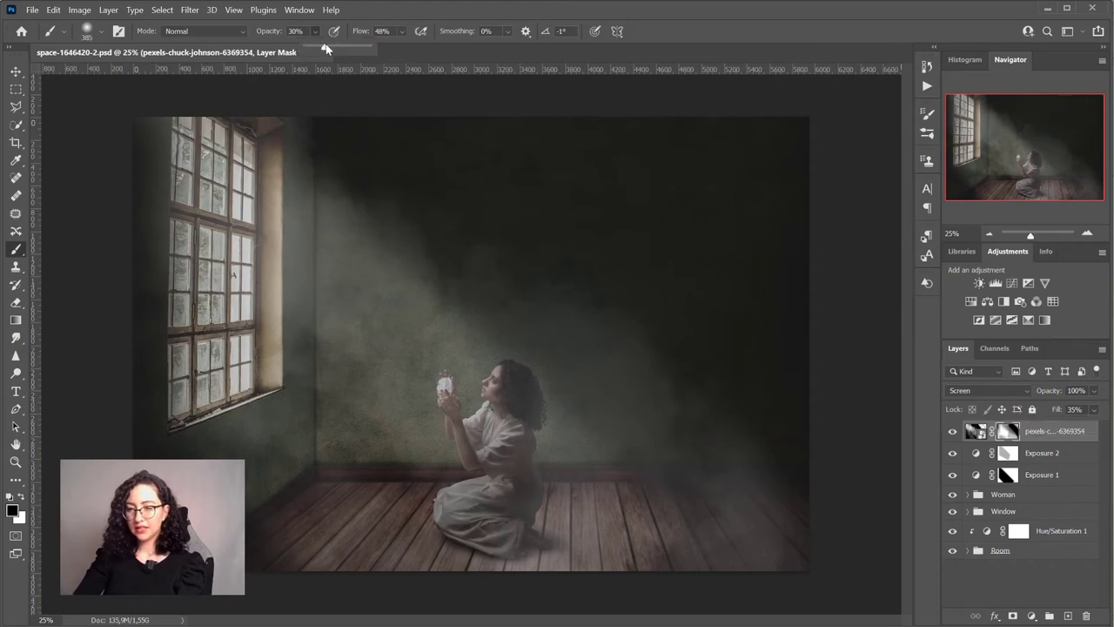
Clear the haze from the woman's hair, body and arms on the cloud mask with the brush at 67% opacity
key("ctrl+plus")
key("ctrl+plus")
scroll(591, 163, "down", 2)
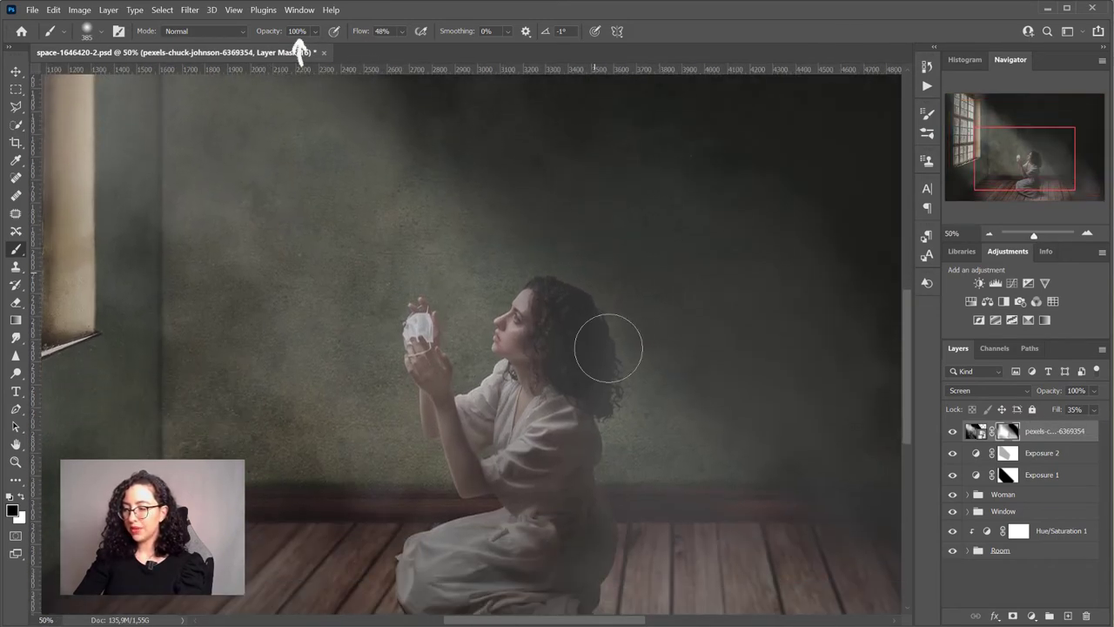
left_click(315, 33)
left_click(319, 47)
mouse_move(527, 396)
left_mouse_down()
mouse_move(534, 331)
mouse_move(572, 460)
left_mouse_up()
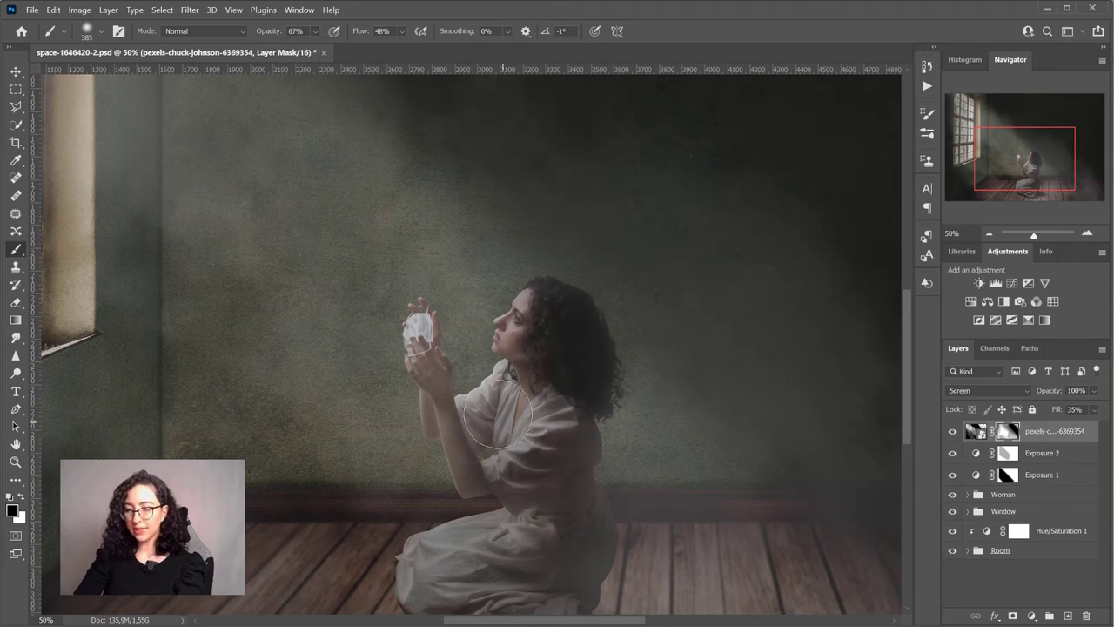
scroll(544, 522, "down", 2)
left_click_drag(573, 414, 578, 348)
left_click_drag(543, 548, 550, 561)
mouse_move(430, 292)
left_mouse_down()
mouse_move(419, 269)
mouse_move(461, 387)
left_mouse_up()
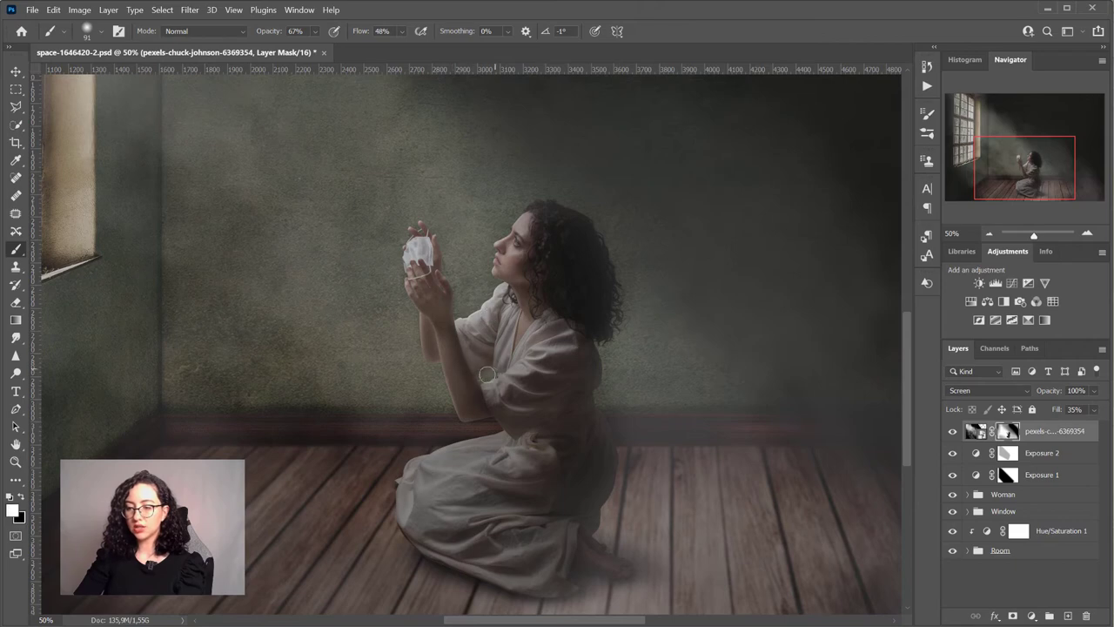
Mask the haze over the woman's lower dress and feet with a 161 px brush at 65% opacity
left_click(315, 32)
left_click(332, 48)
left_click(101, 32)
left_click(134, 75)
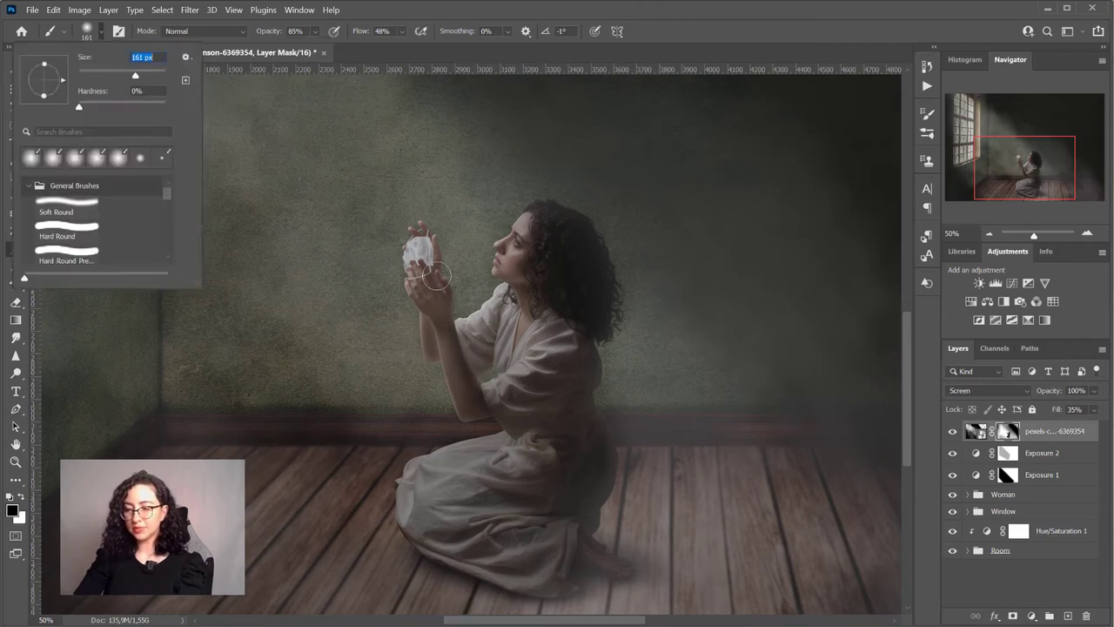
left_click_drag(588, 495, 589, 554)
left_click_drag(612, 566, 586, 559)
Reduce the cloud layer's fill to 28%
key("ctrl+minus")
key("ctrl+minus")
left_click(1093, 409)
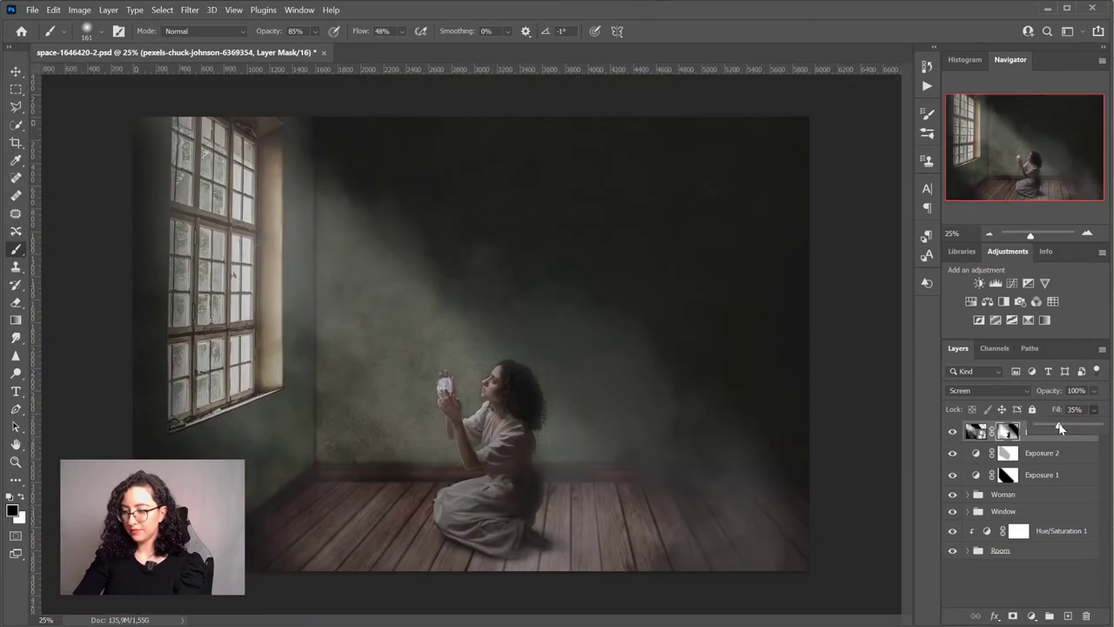
left_click_drag(1058, 428, 1055, 428)
Fade the haze over the floor behind the woman with a larger black brush on the cloud mask and save the document
left_click(101, 32)
left_click(163, 76)
mouse_move(632, 453)
left_mouse_down()
mouse_move(804, 467)
mouse_move(724, 517)
left_mouse_up()
key("ctrl+s")
key("v")
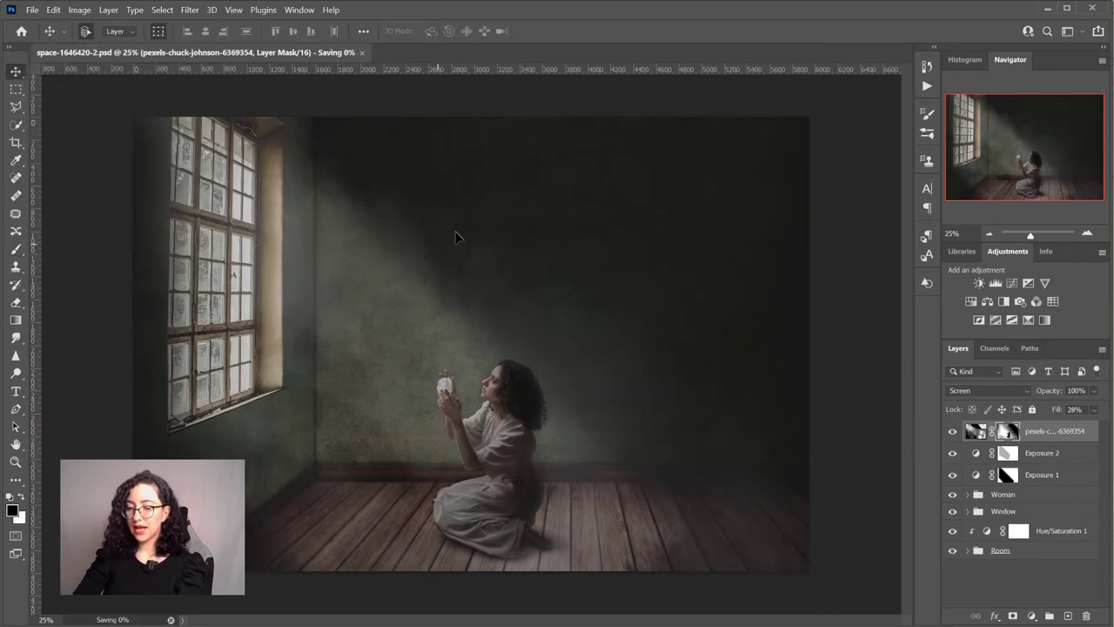
Add a Curves adjustment layer above the clouds in Screen blend mode and invert its mask to black
left_click(1032, 616)
left_click(1001, 423)
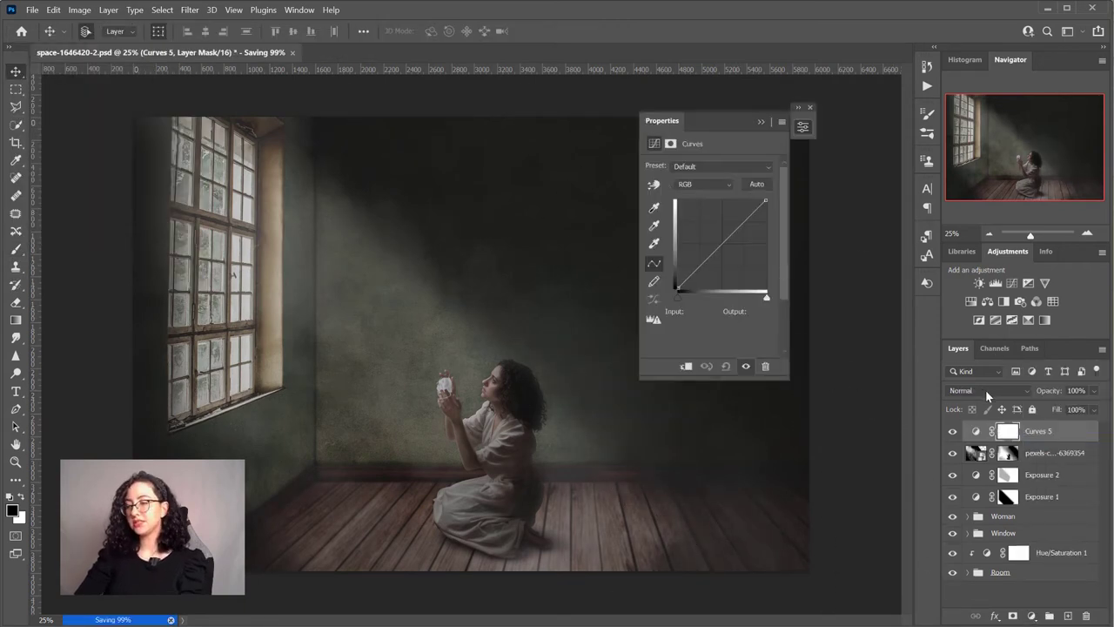
left_click(987, 391)
left_click(986, 390)
left_click(802, 126)
left_click(1008, 432)
key("ctrl+i")
Outline a straight light ray from the window's middle panes across the woman to the floor and paint it white on the Curves mask
key("l")
left_click(252, 238)
left_click(674, 458)
left_click(662, 509)
double_click(231, 322)
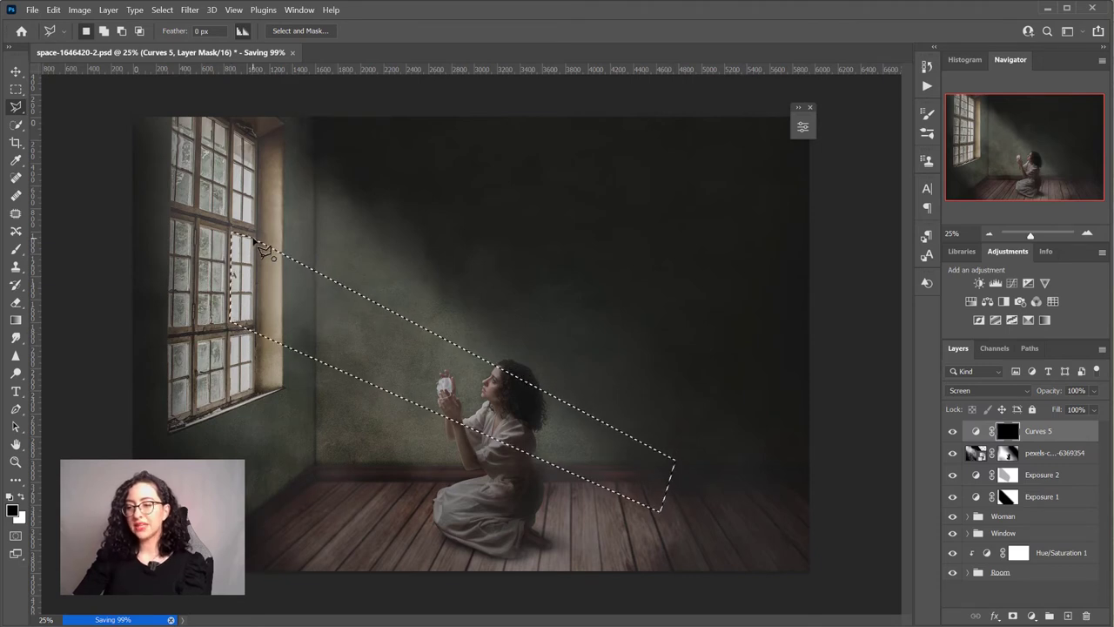
left_click(25, 250)
key("x")
mouse_move(278, 248)
left_mouse_down()
mouse_move(336, 249)
mouse_move(598, 435)
mouse_move(634, 497)
left_mouse_up()
key("ctrl+d")
Outline a second, slightly lower ray with the Polygonal Lasso from the middle window panes to the floor
key("l")
left_click(232, 233)
left_click(671, 479)
left_click(653, 519)
left_click(199, 326)
left_click(200, 229)
left_click(232, 233)
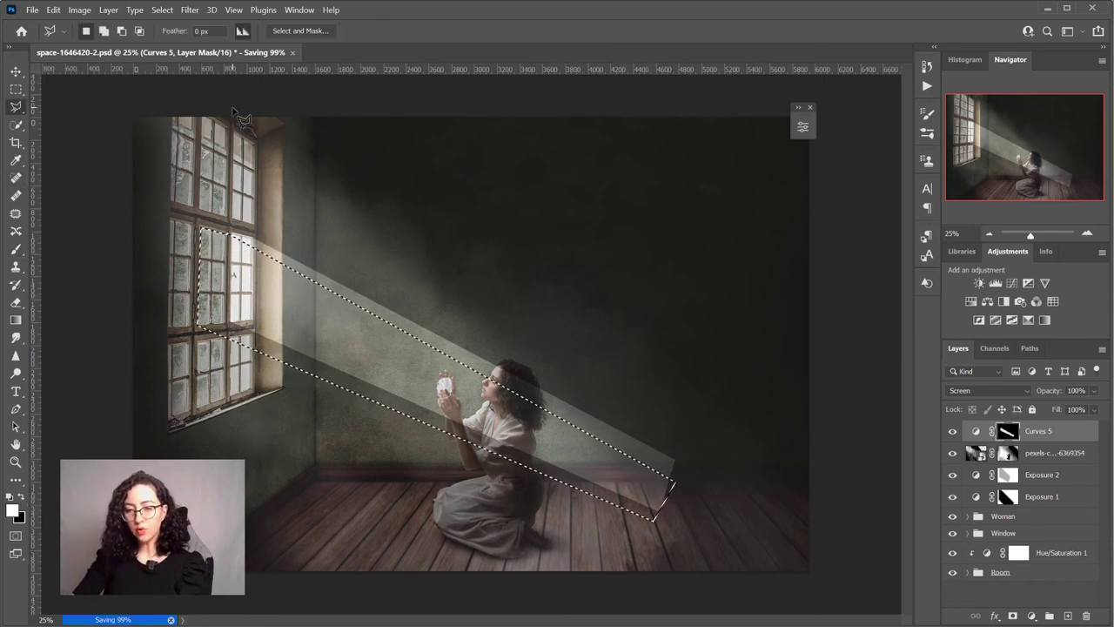
Paint the second ray white on the Curves mask with a 1102 px brush at 100% opacity, raise the flow to 65% and deselect
left_click(16, 249)
left_click(101, 31)
left_click_drag(155, 75, 159, 74)
left_click(315, 32)
left_click_drag(333, 47, 349, 47)
left_click_drag(234, 275, 609, 488)
left_click_drag(217, 287, 296, 331)
left_click(402, 31)
left_click_drag(415, 47, 426, 49)
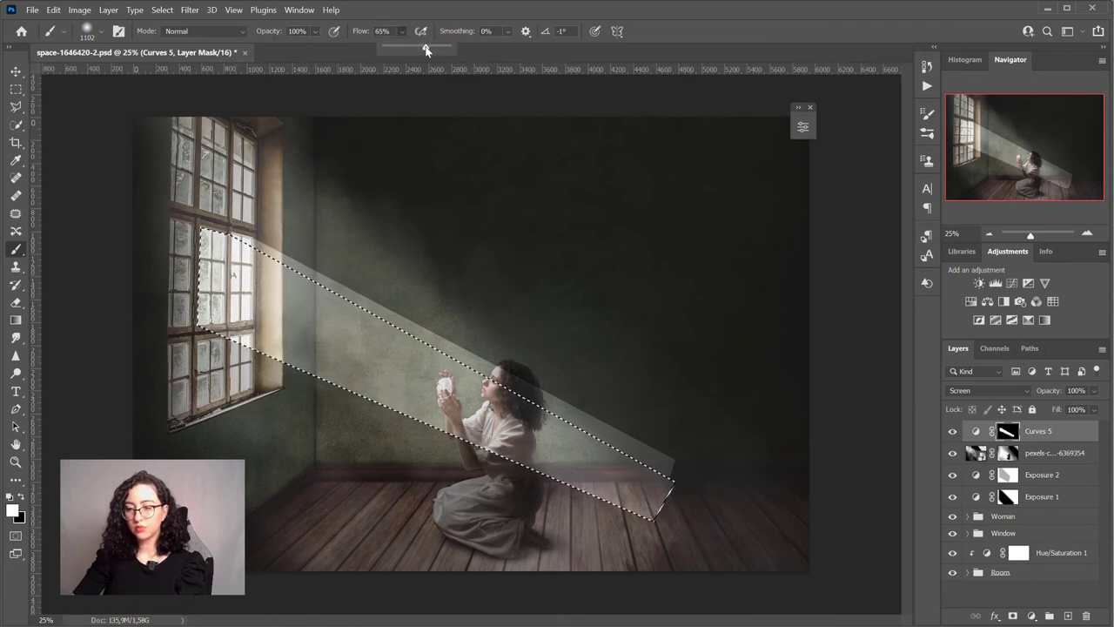
key("ctrl+d")
Outline a third ray from the full width of the middle panes to the floor and paint it white at 83% and 92% flow
key("l")
left_click(213, 233)
left_click(661, 510)
left_click(639, 543)
left_click(168, 329)
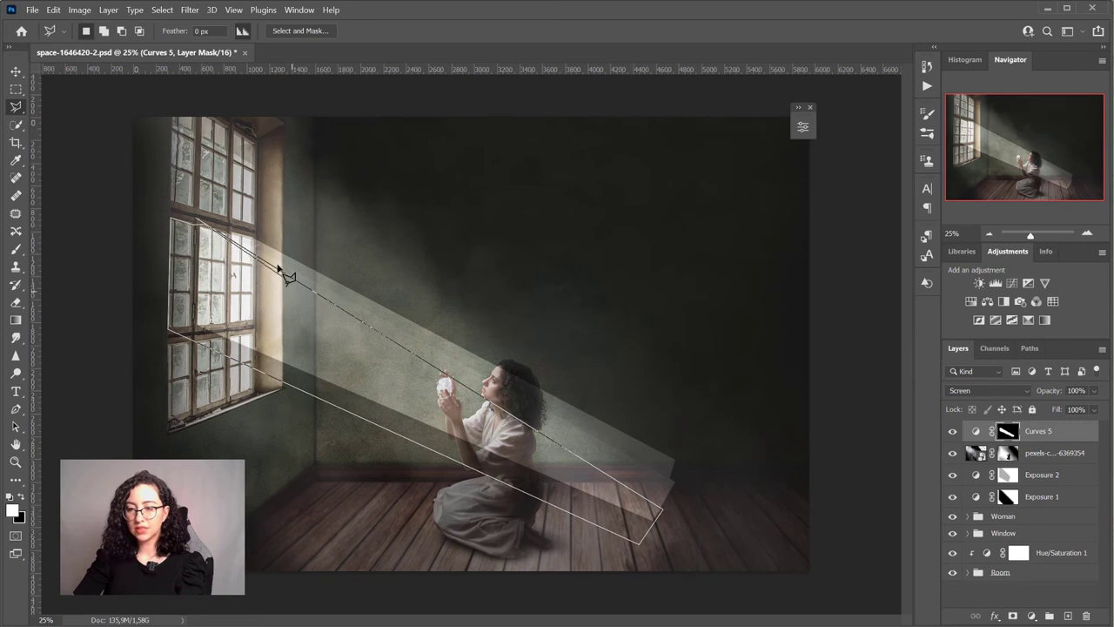
left_click(207, 233)
key("b")
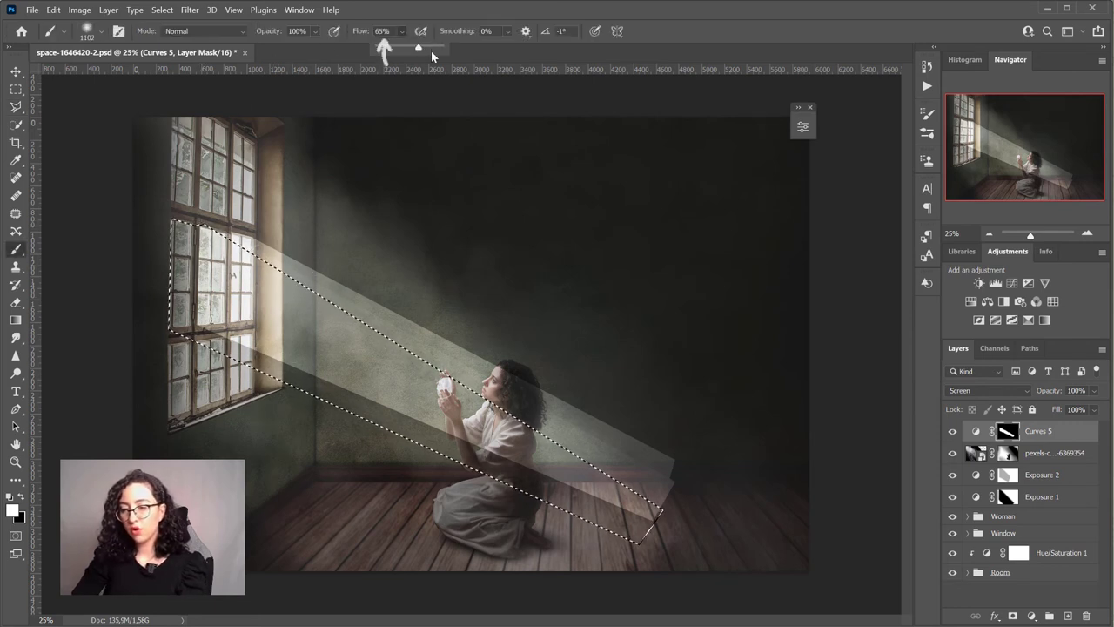
left_click_drag(264, 357, 601, 502)
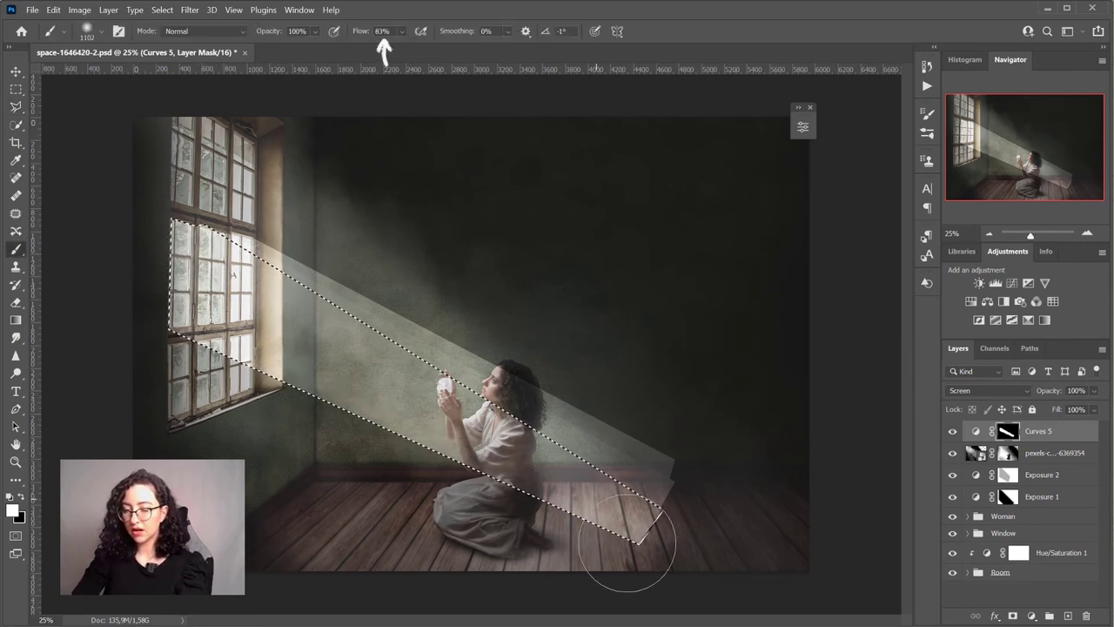
left_click_drag(402, 31, 430, 49)
mouse_move(209, 295)
left_mouse_down()
mouse_move(605, 498)
mouse_move(201, 241)
mouse_move(629, 526)
left_mouse_up()
key("ctrl+d")
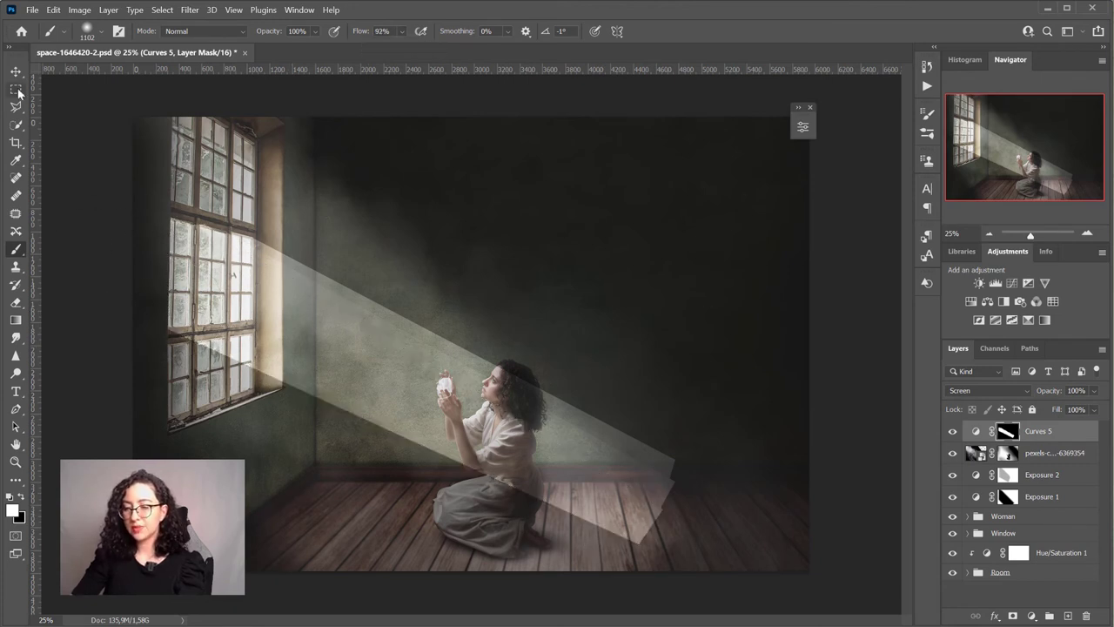
Outline a ray from the window's lowest panes to the floor beside the woman's feet and paint it white on the Curves mask
key("l")
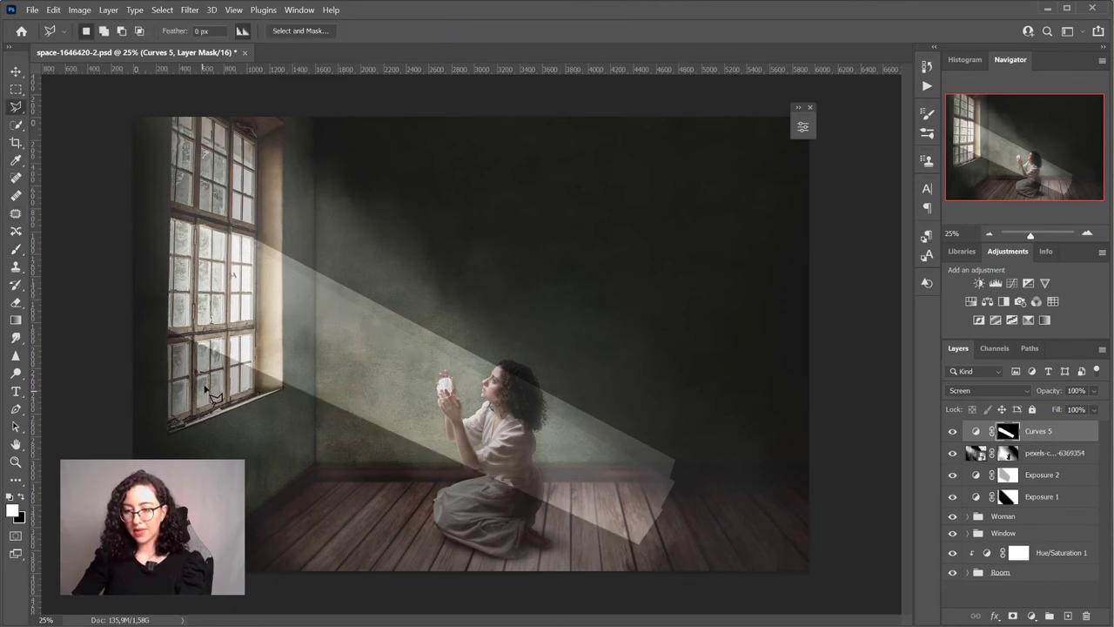
left_click(171, 344)
left_click(588, 522)
left_click(558, 552)
left_click(170, 426)
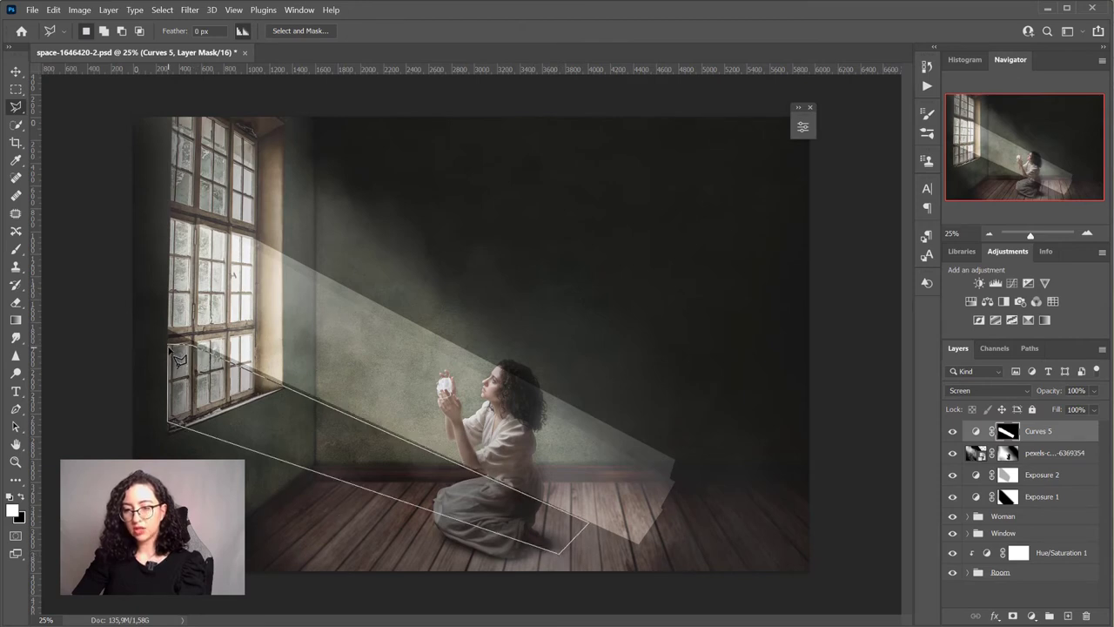
left_click(171, 343)
key("b")
left_click_drag(218, 396, 614, 522)
key("ctrl+d")
Outline an upper ray from the window's top panes to the beam's far end and paint it white at 61% opacity and 39% flow
left_click(16, 107)
left_click(172, 115)
left_click(198, 115)
left_click(672, 468)
double_click(199, 217)
key("b")
left_click_drag(276, 201, 671, 423)
key("ctrl+d")
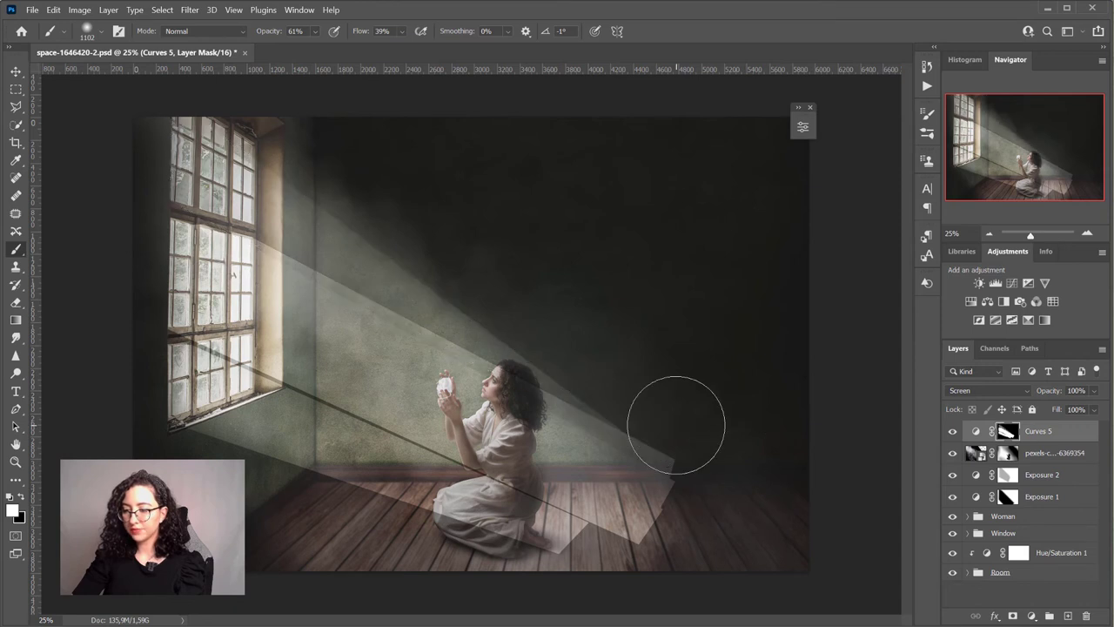
Apply a Gaussian Blur with a 48.4 pixel radius to the Curves mask to soften the rays
left_click(199, 12)
mouse_move(229, 174)
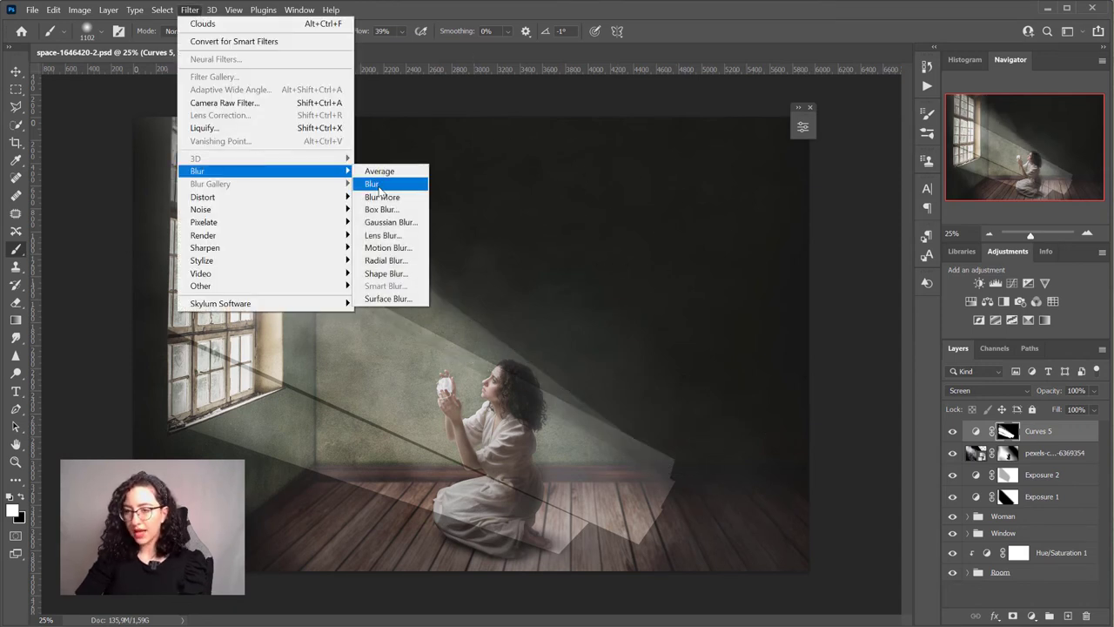
left_click(383, 225)
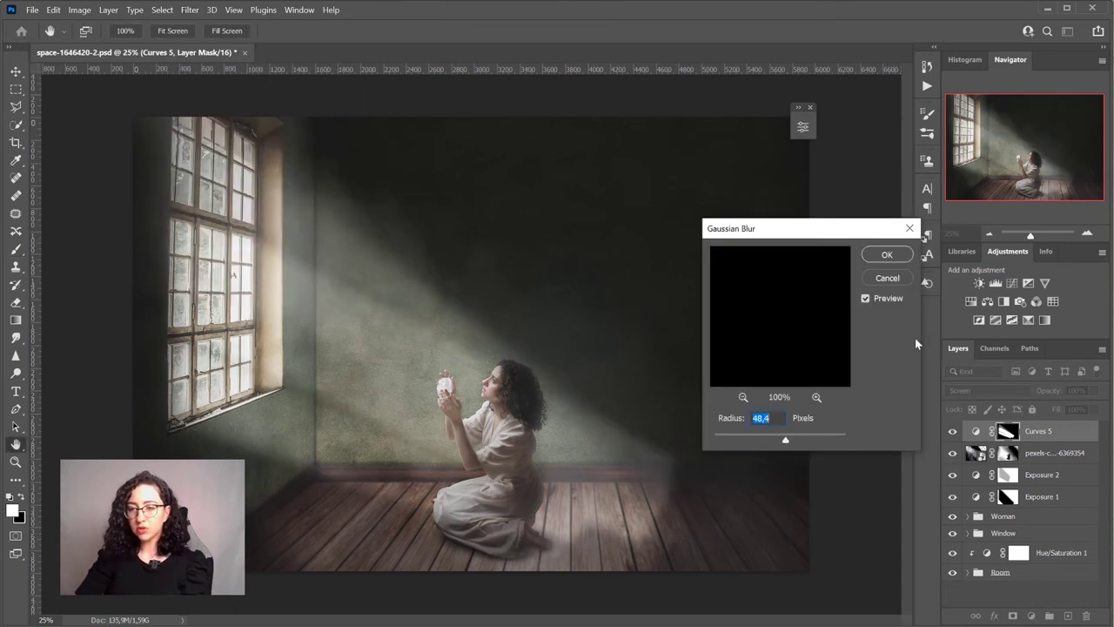
left_click(896, 258)
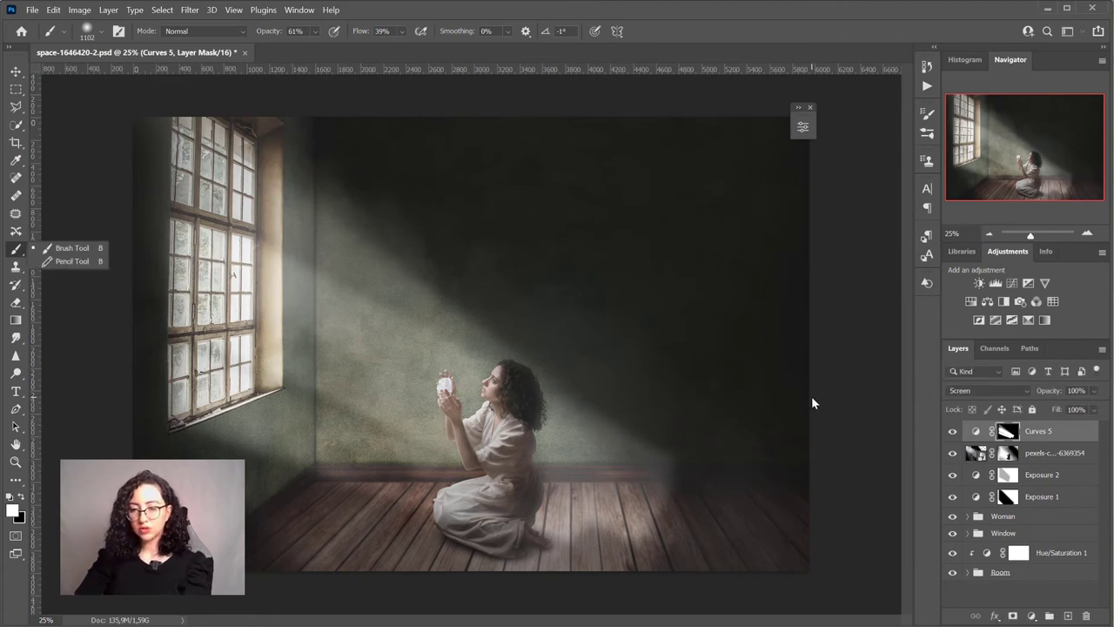
Paint black on the Curves mask to fade the beam's far end and the floor around the woman's feet
mouse_move(701, 473)
left_mouse_down()
mouse_move(651, 501)
mouse_move(658, 439)
mouse_move(635, 527)
mouse_move(619, 377)
left_mouse_up()
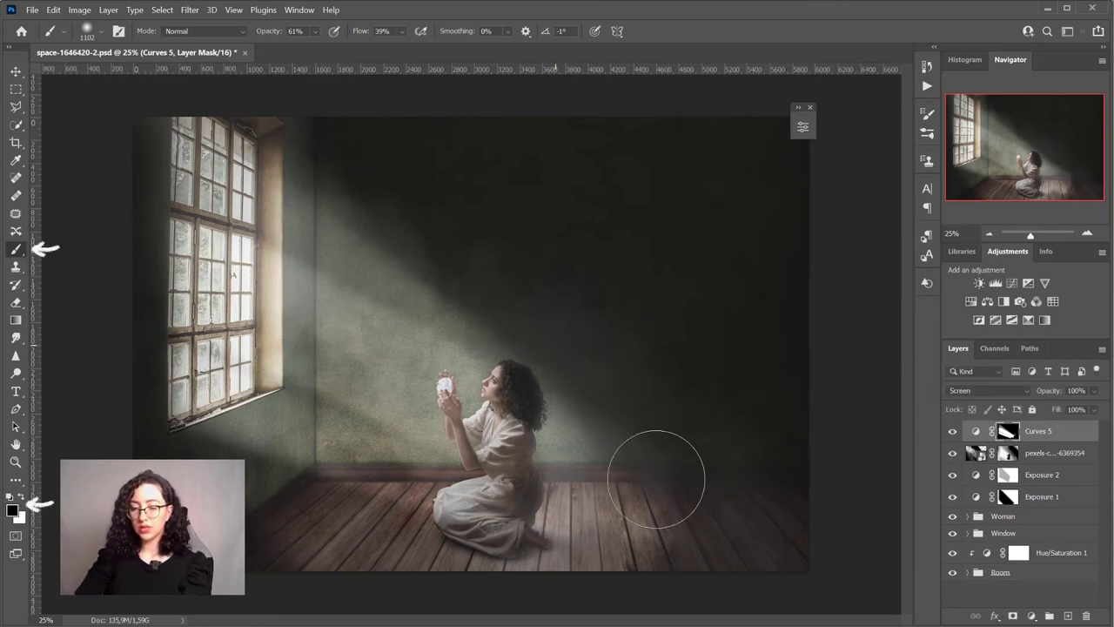
left_click(657, 481)
left_click_drag(519, 566, 488, 550)
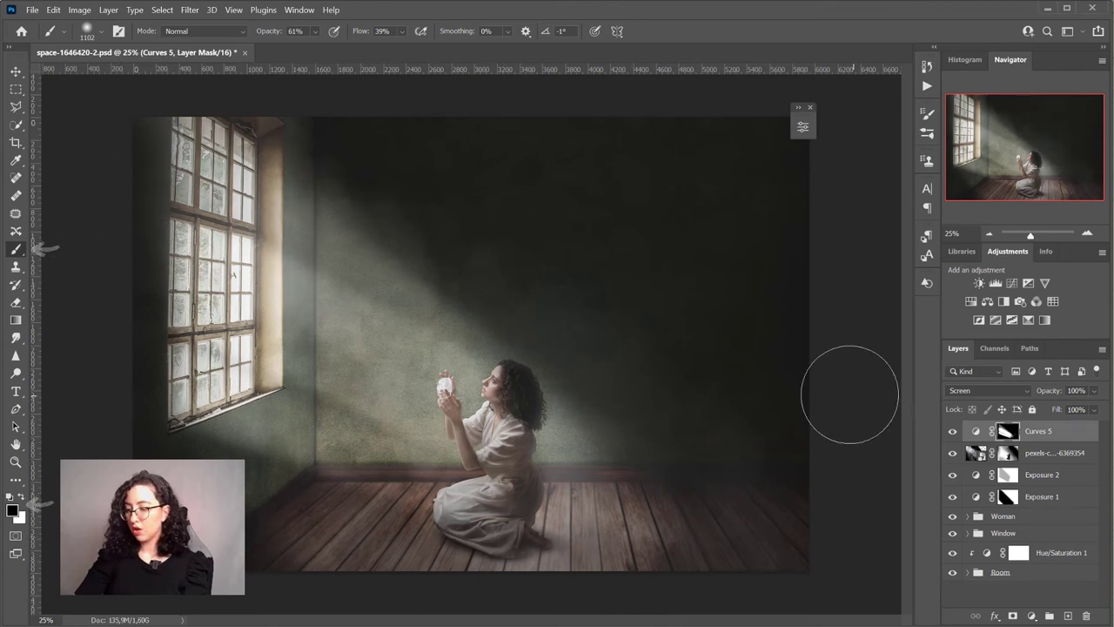
left_click_drag(557, 482, 537, 449)
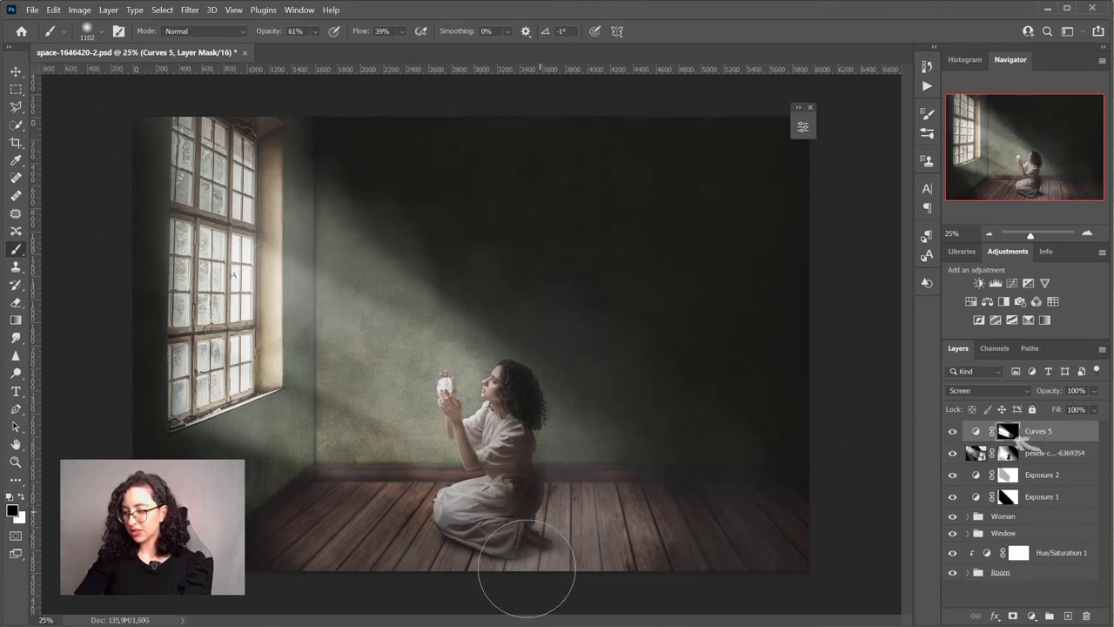
Save the document and brush black on the Exposure 1 mask along the front of the floor
key("ctrl+s")
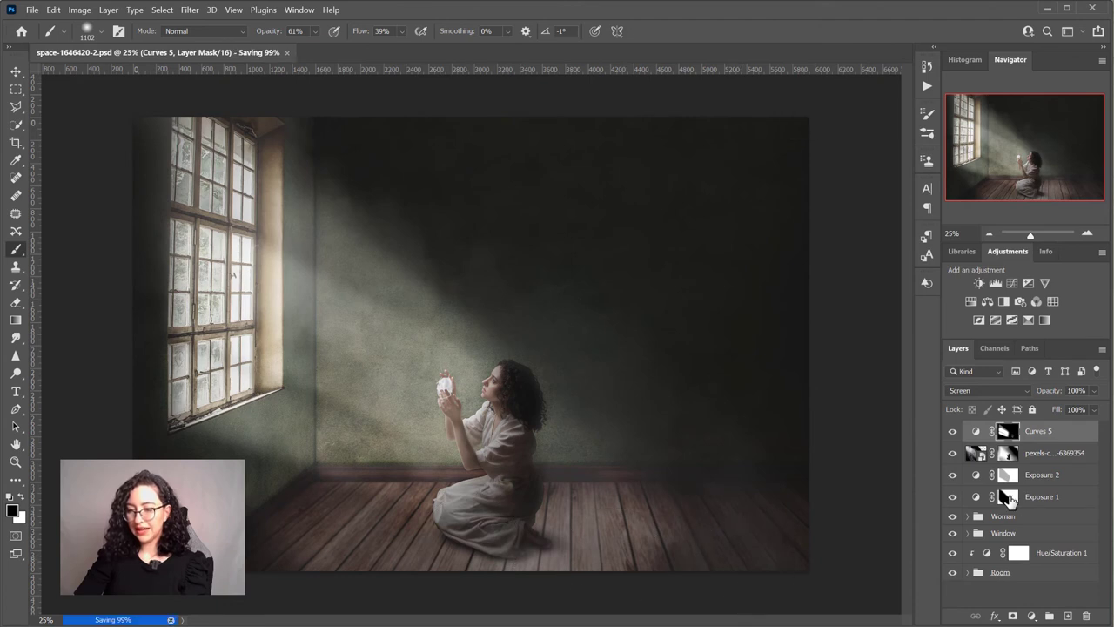
left_click(1010, 498)
mouse_move(772, 569)
left_mouse_down()
mouse_move(694, 503)
mouse_move(615, 543)
mouse_move(572, 537)
mouse_move(660, 571)
mouse_move(551, 520)
mouse_move(625, 560)
mouse_move(522, 544)
left_mouse_up()
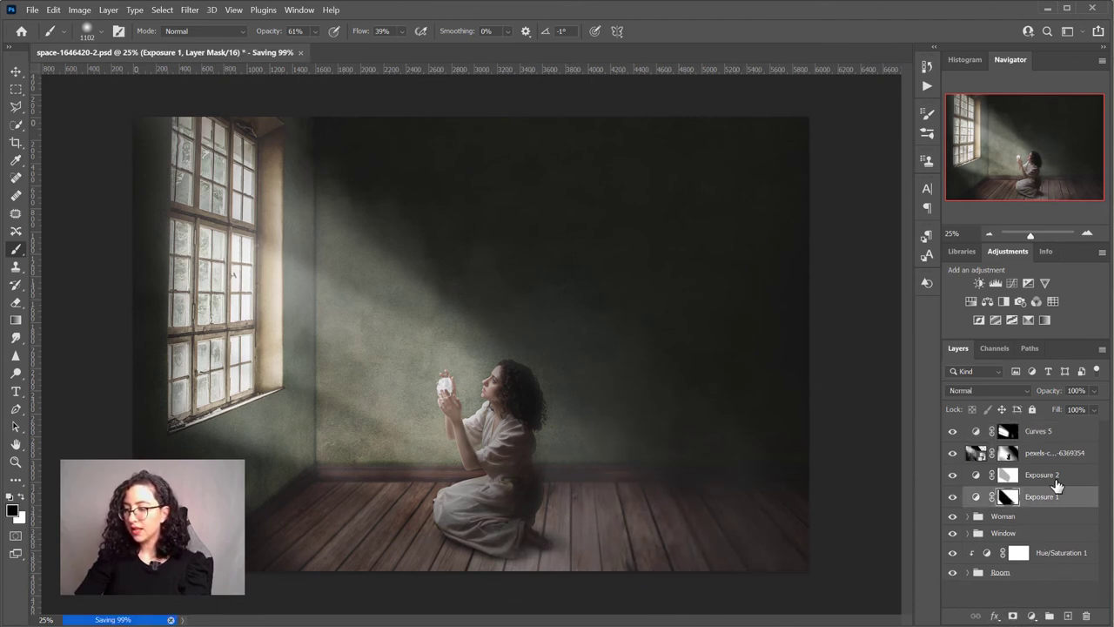
Group the layers from Exposure 1 up to Curves 5 and name the group Lighting
left_click(1060, 432, "shift")
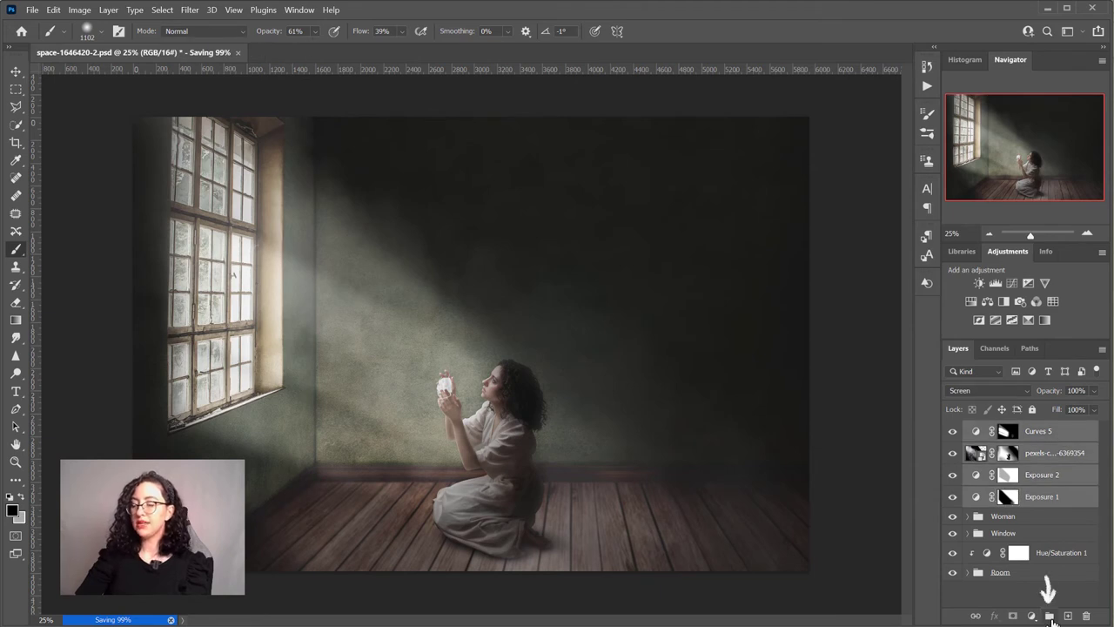
left_click(1047, 617)
double_click(998, 431)
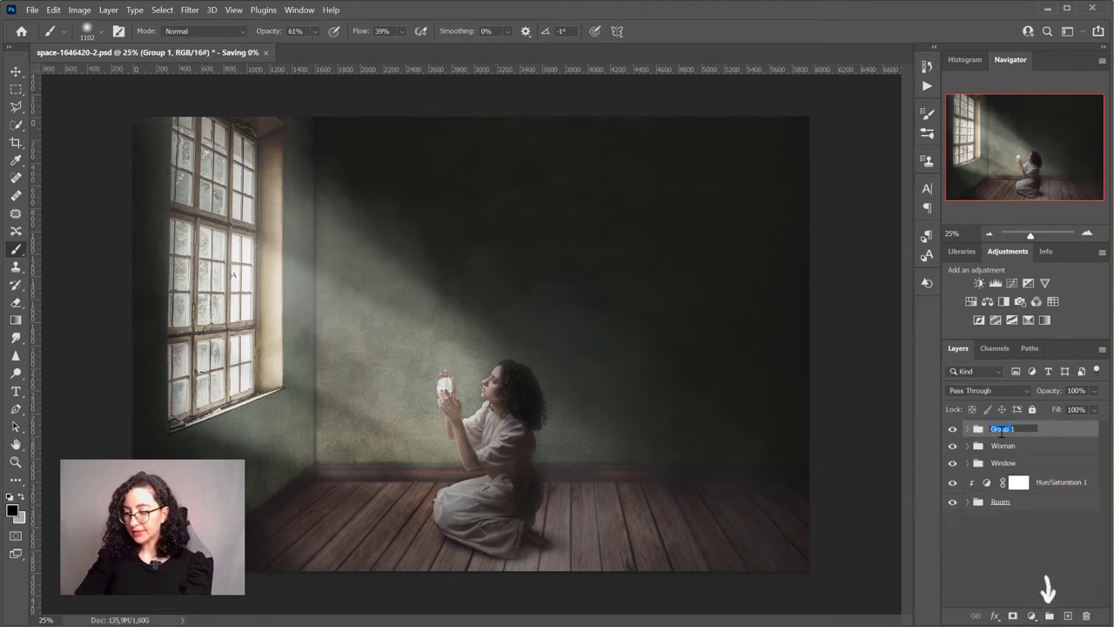
type("Lighting")
key("Return")
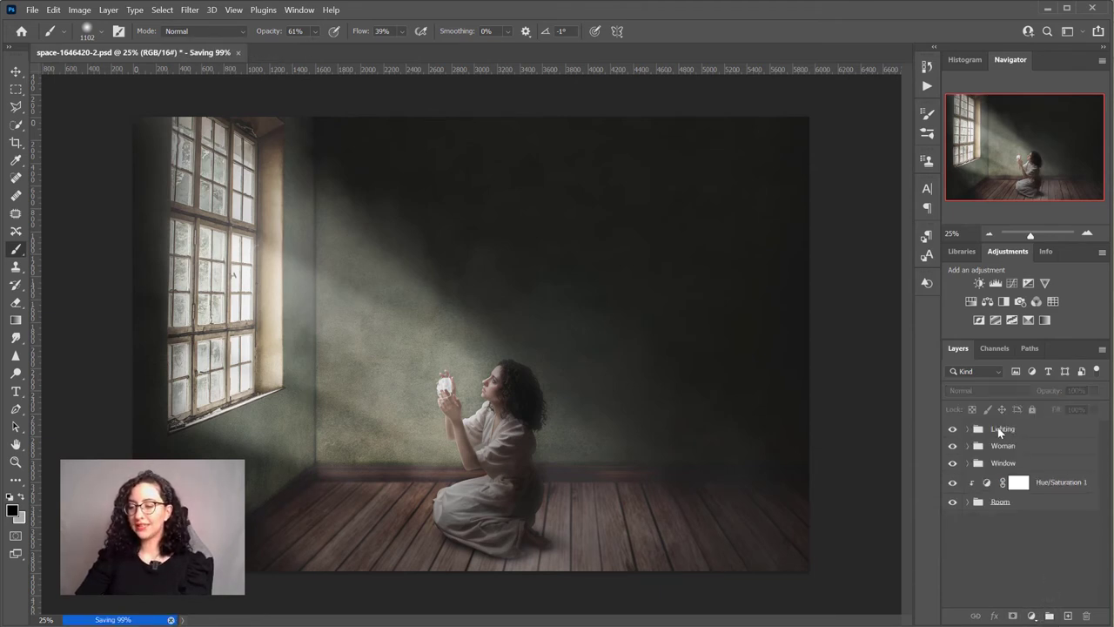
key("Return")
Toggle the Lighting group's visibility to compare the room with and without the lighting effects
left_click(952, 429)
left_click(952, 429)
left_click(952, 429)
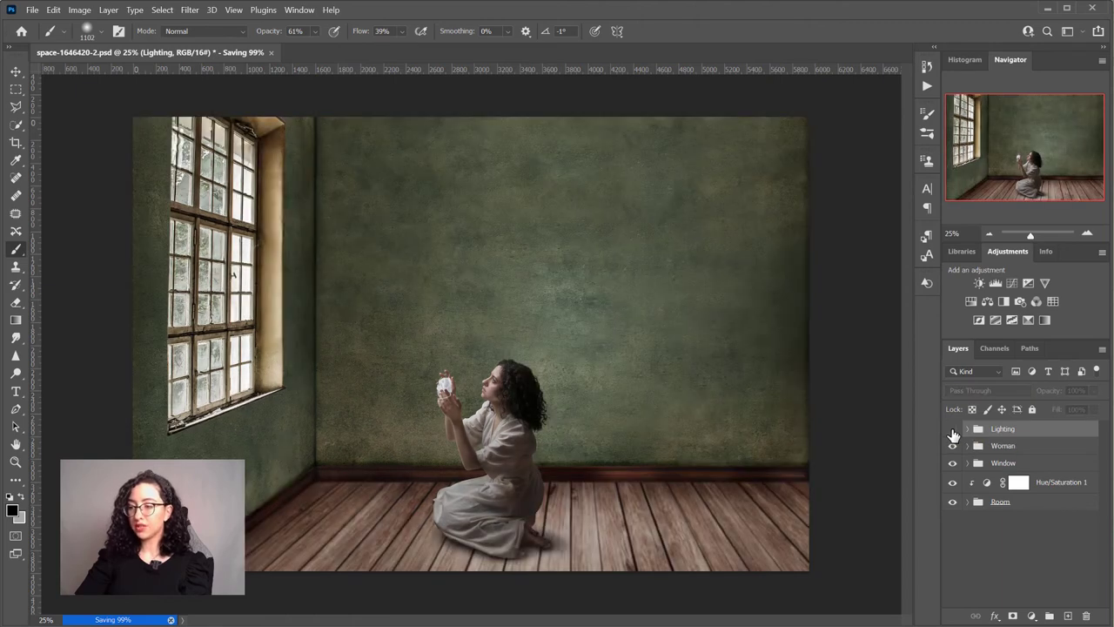
Show the Lighting group again and add a Color Balance adjustment atop the Woman group with midtones at Cyan-Red -6 and Yellow-Blue -6
left_click(952, 429)
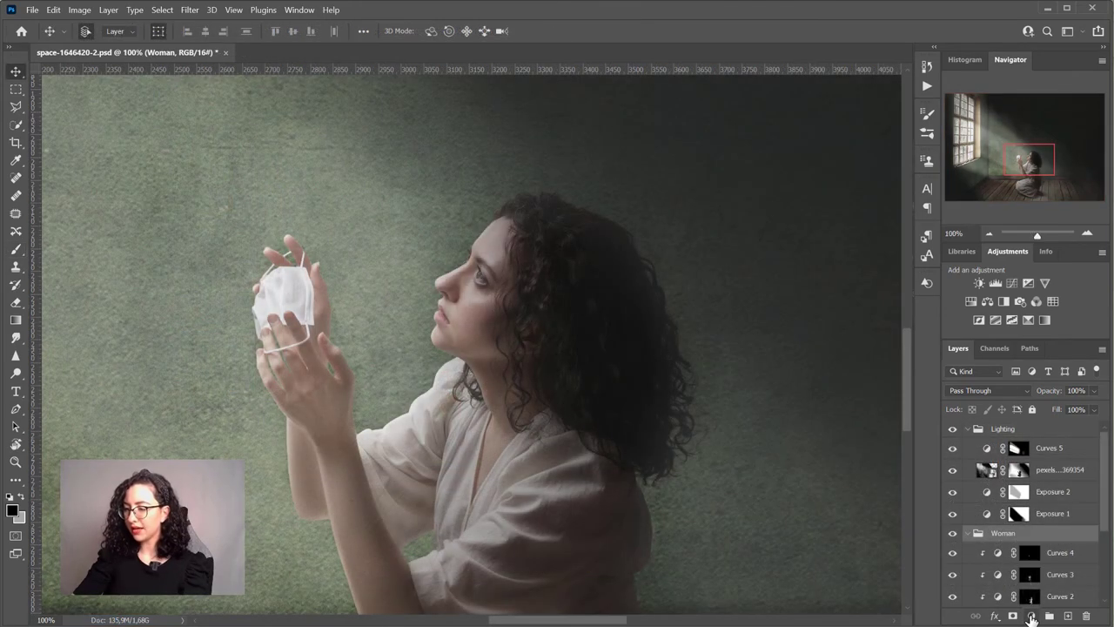
left_click(1031, 615)
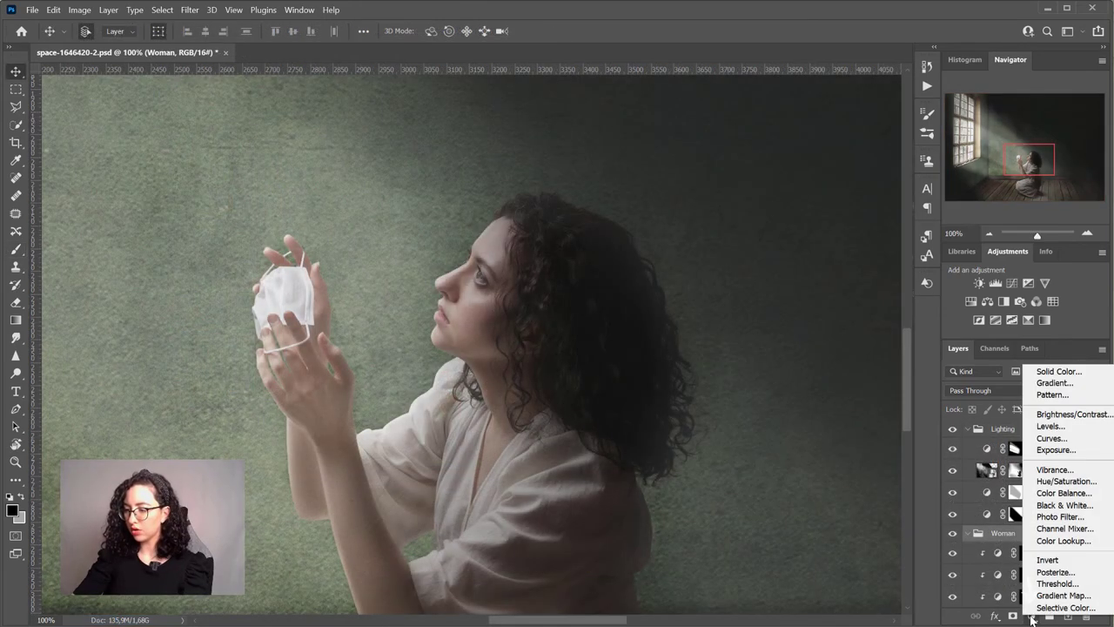
left_click(1063, 493)
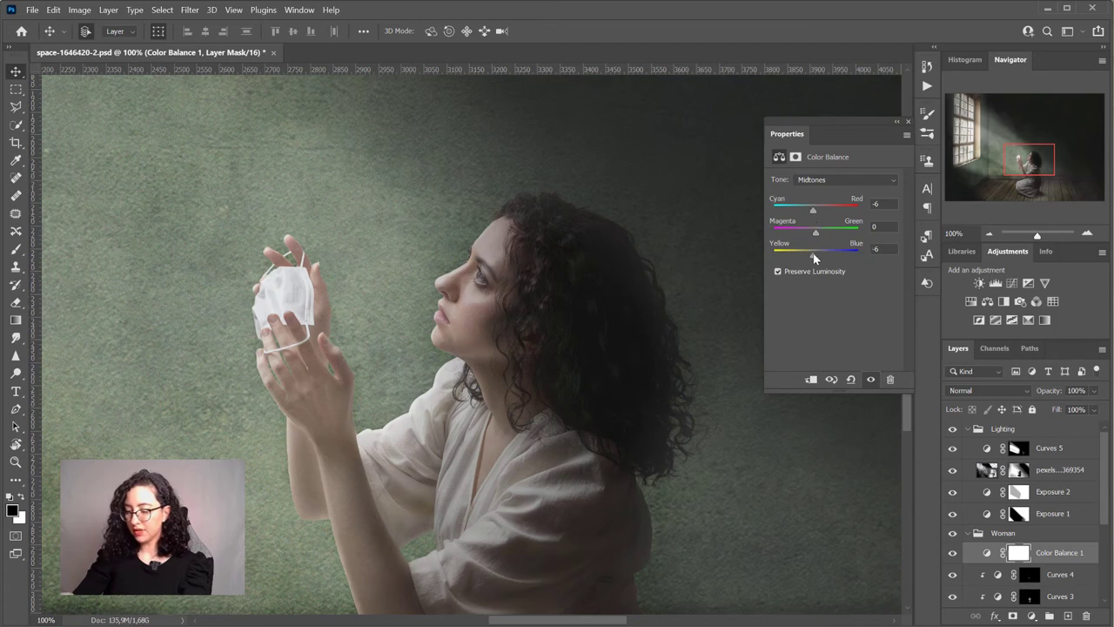
Set the Color Balance shadows to Cyan-Red +7, Magenta-Green +1 and Yellow-Blue +1, and clip the adjustment to the woman
left_click(837, 180)
left_click(834, 193)
left_click(819, 211)
left_click(816, 232)
left_click(814, 252)
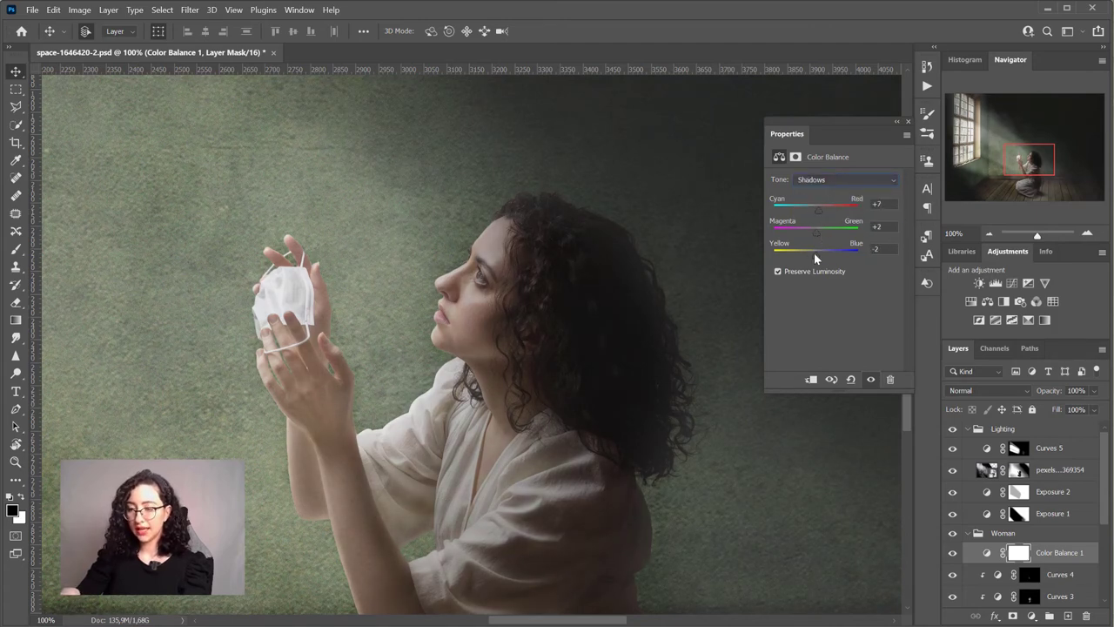
left_click(870, 379)
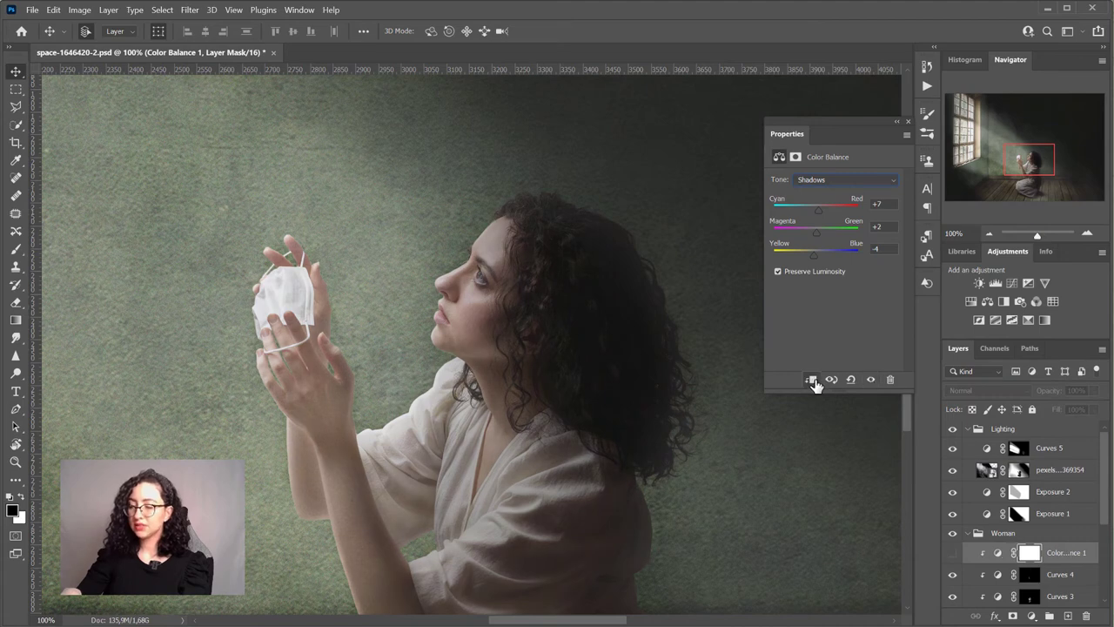
left_click(814, 256)
left_click(815, 233)
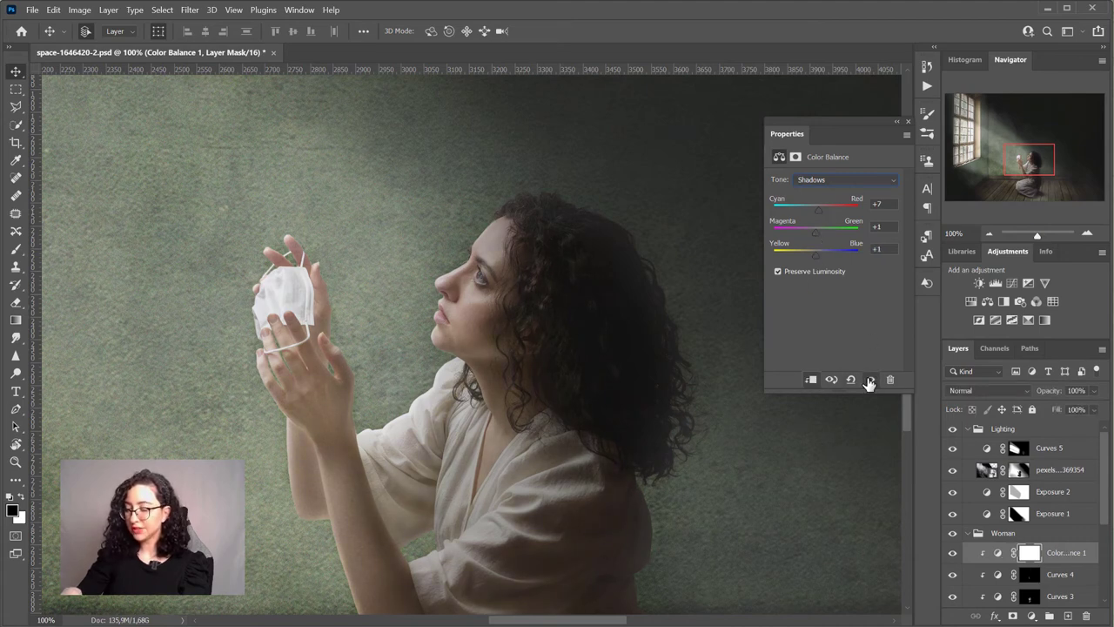
left_click(909, 125)
Add a new layer clipped to Layer 3 with Color blending and 49% fill, and brush pinkish-red blush onto the woman's cheek
scroll(1062, 561, "down", 2)
left_click(989, 557)
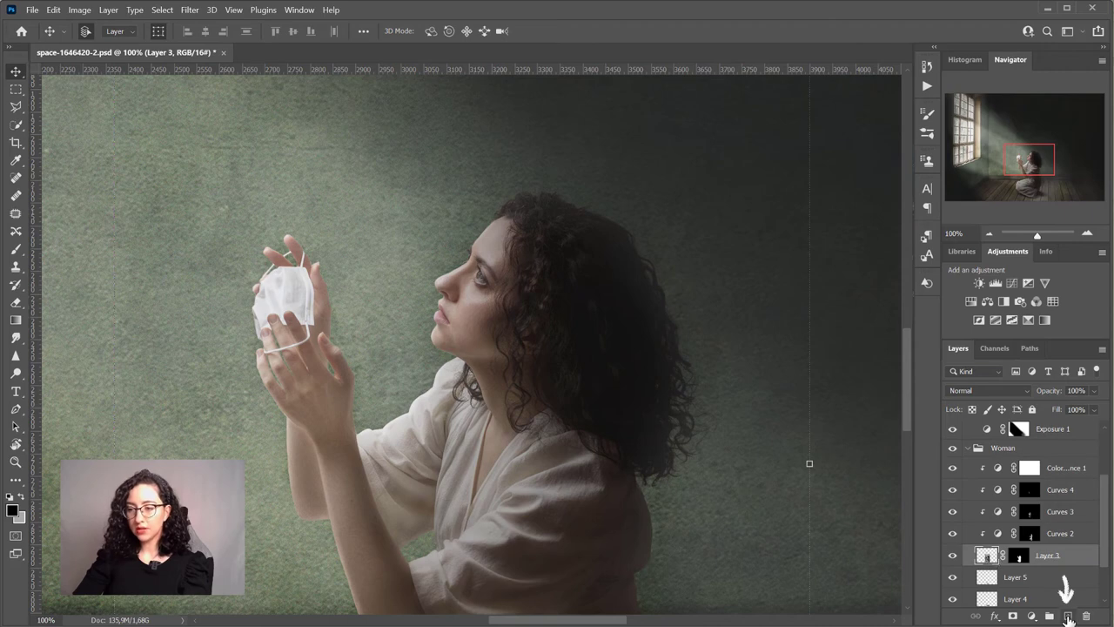
left_click(1069, 616)
left_click(17, 250)
left_click(12, 510)
left_click(990, 105)
left_click(960, 116)
left_click(1098, 92)
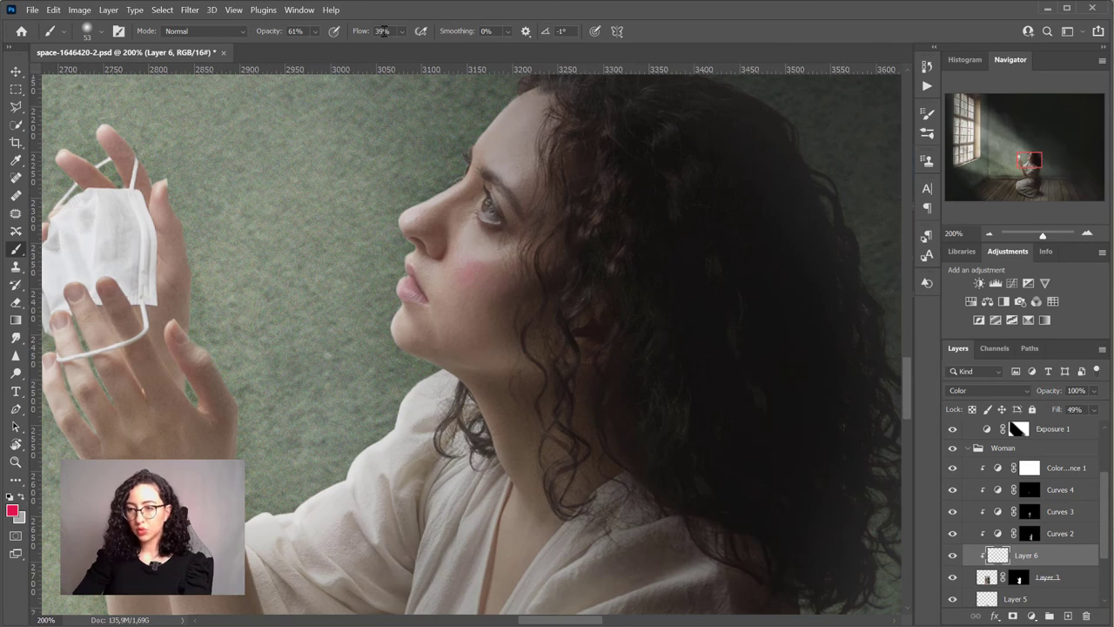
Lower the brush to 19% flow and 33% opacity and softly build up the blush across the cheek
left_click(401, 32)
left_click(315, 33)
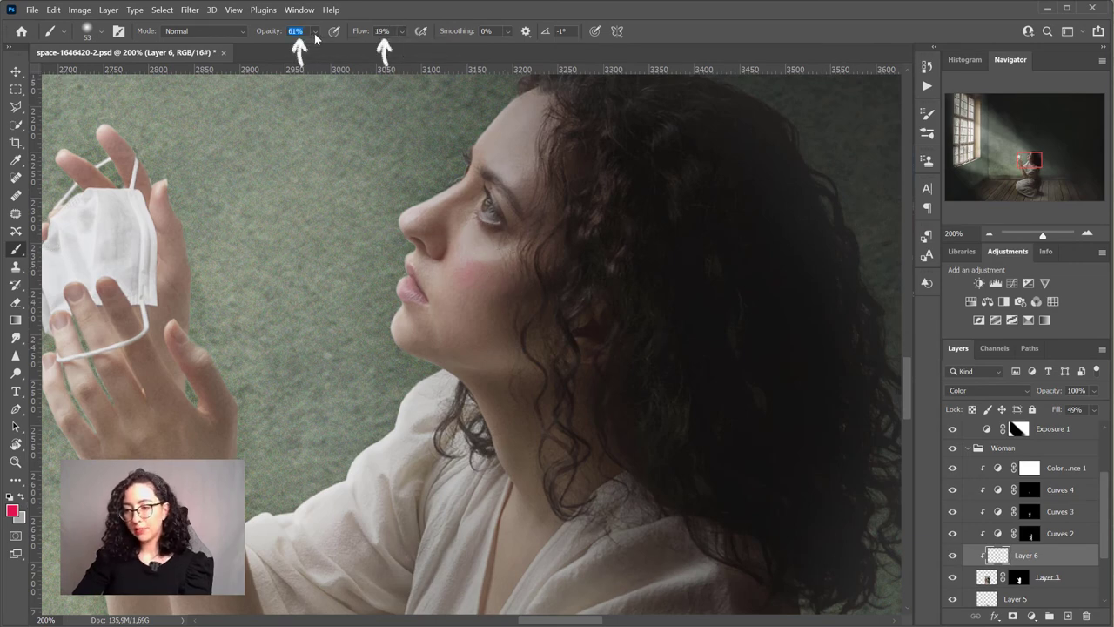
left_click(316, 49)
left_click_drag(462, 276, 507, 267)
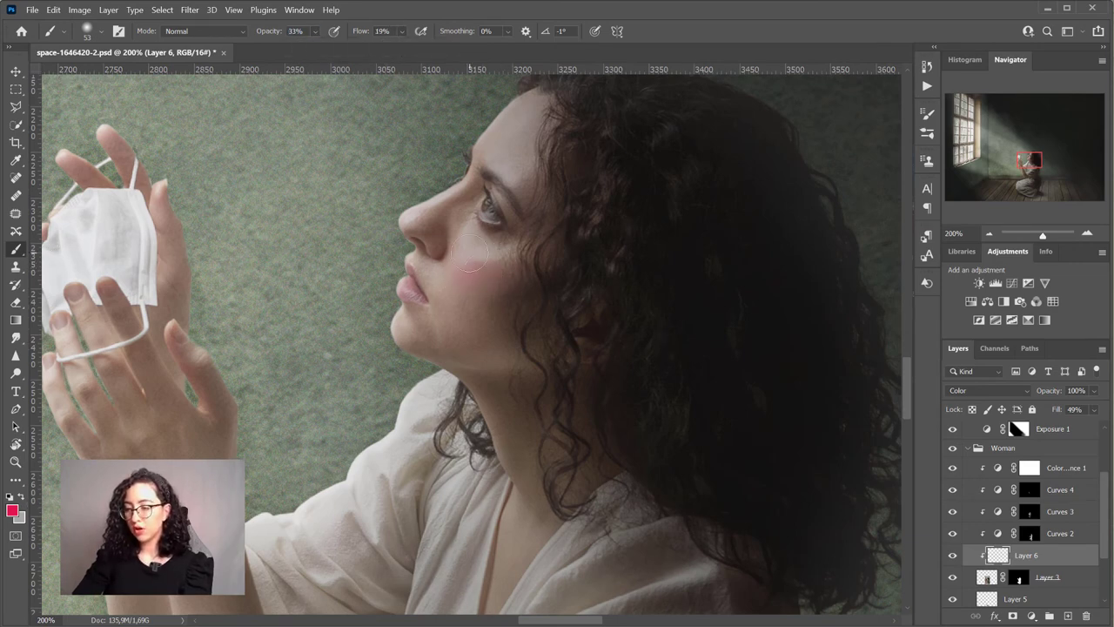
key("ctrl+plus")
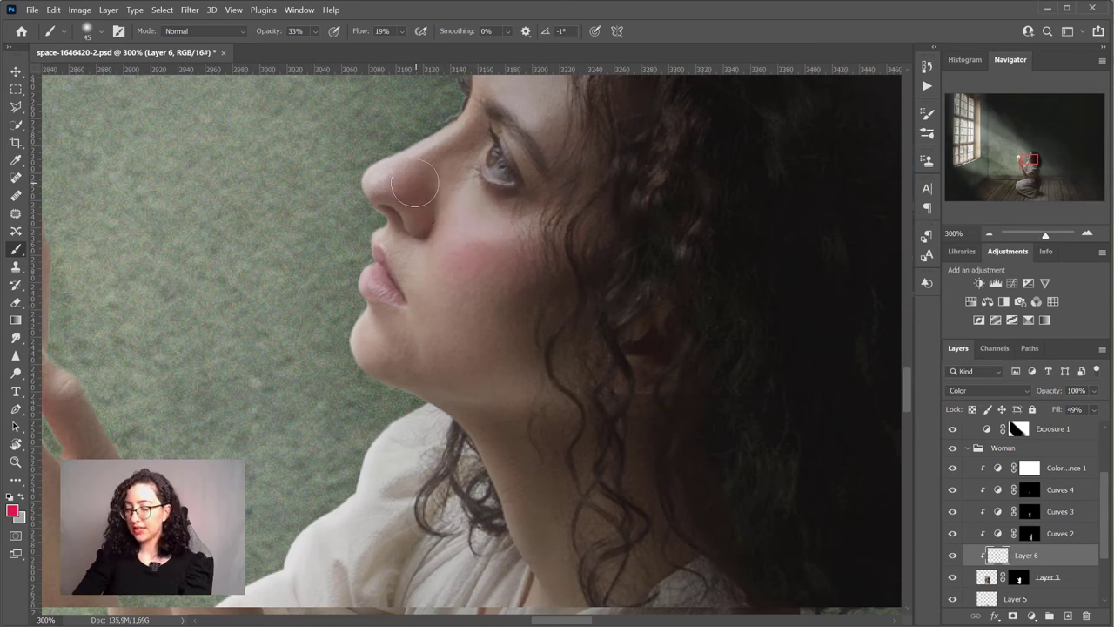
Paint the lips pinkish red on a new clipped layer with a 12 px brush, and set the layer to Saturation at 78% fill
left_click(1066, 616)
left_click(88, 32)
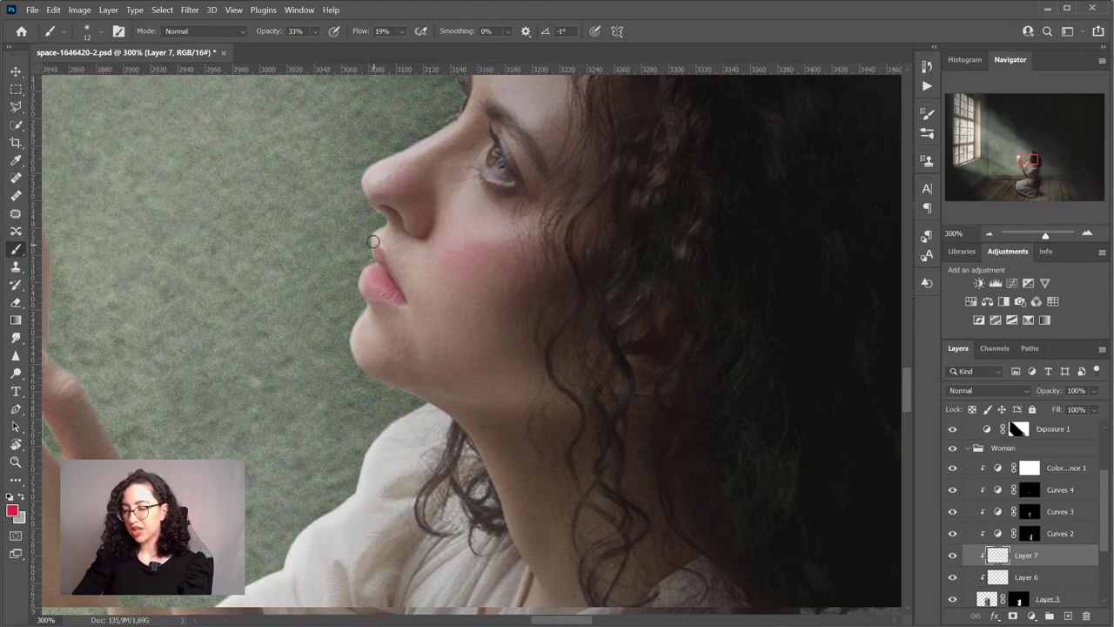
left_click(988, 390)
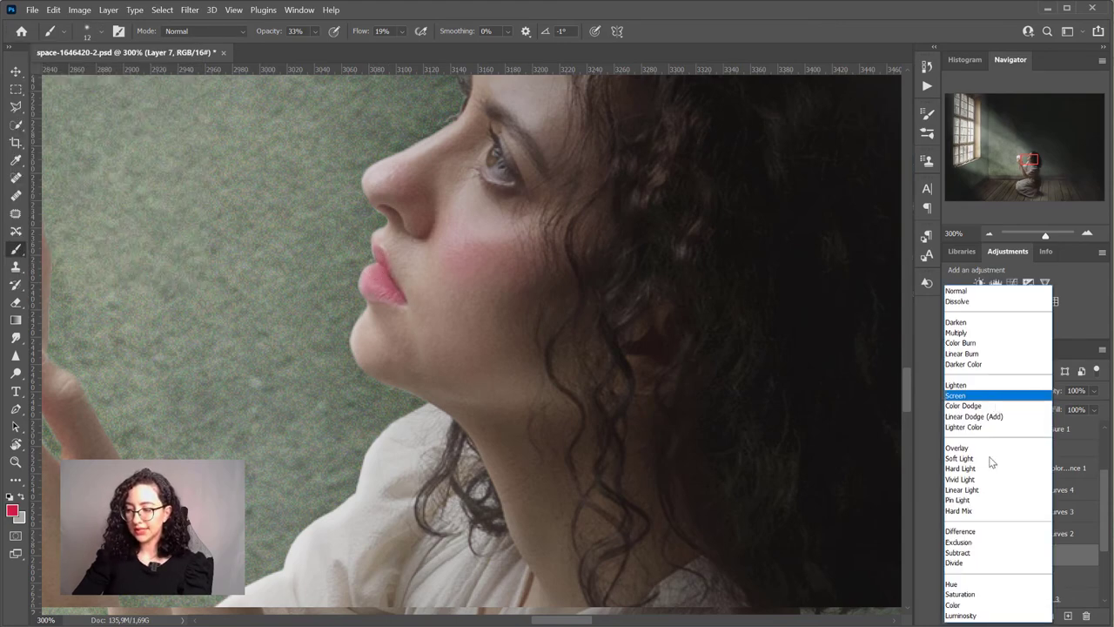
left_click(974, 594)
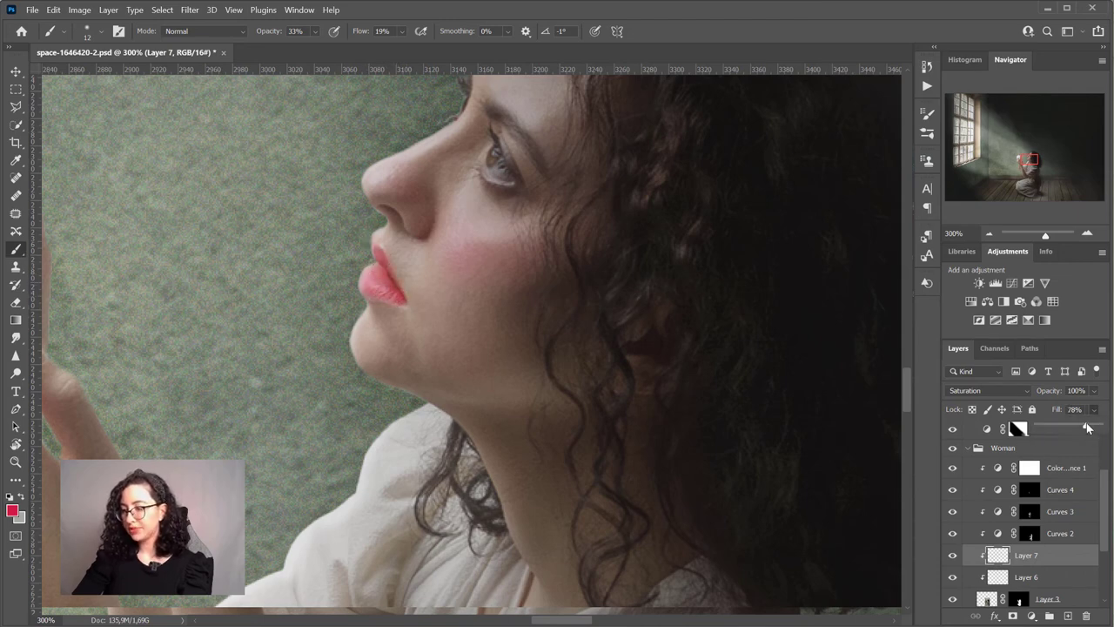
Add a brightening Curves adjustment above Color Balance 1, clip it to the woman and invert its mask to black
left_click(1079, 467)
left_click(1032, 615)
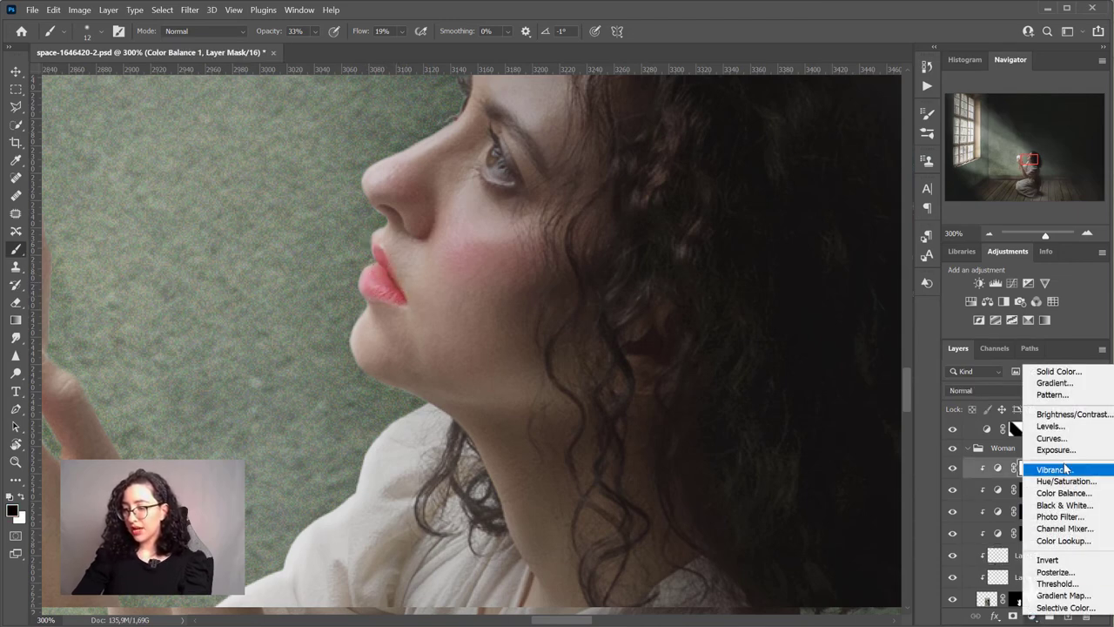
left_click(1044, 440)
left_click_drag(842, 249, 841, 246)
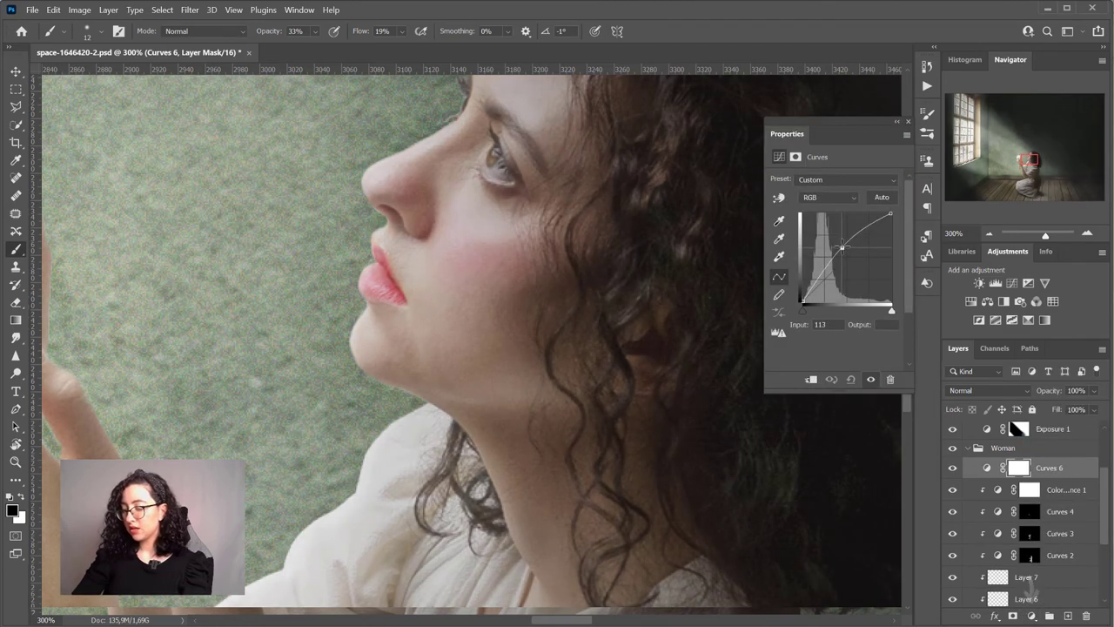
left_click(907, 121)
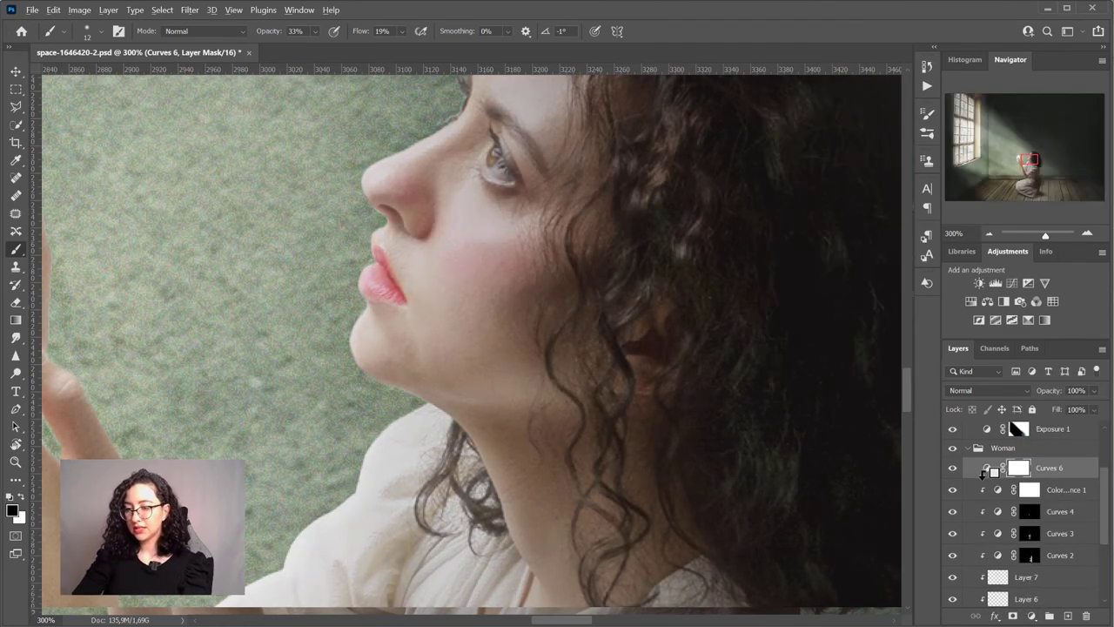
left_click(983, 470, "alt")
key("ctrl+i")
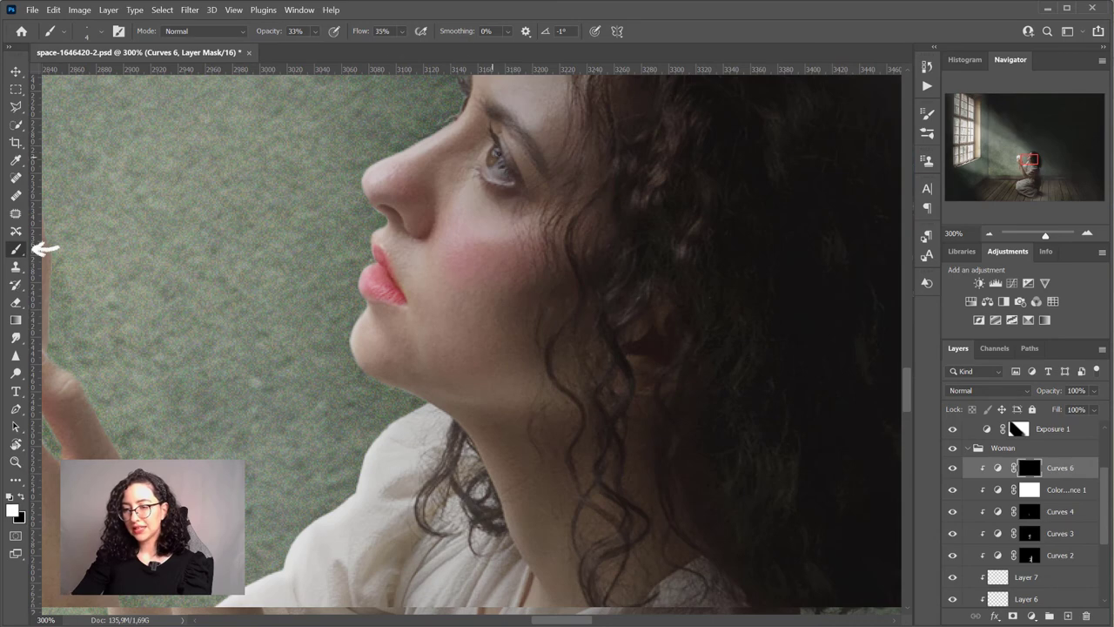
Paint white on the Curves 6 mask with a tiny brush at 74% and 89% opacity to highlight the iris and lips
key("7")
key("4")
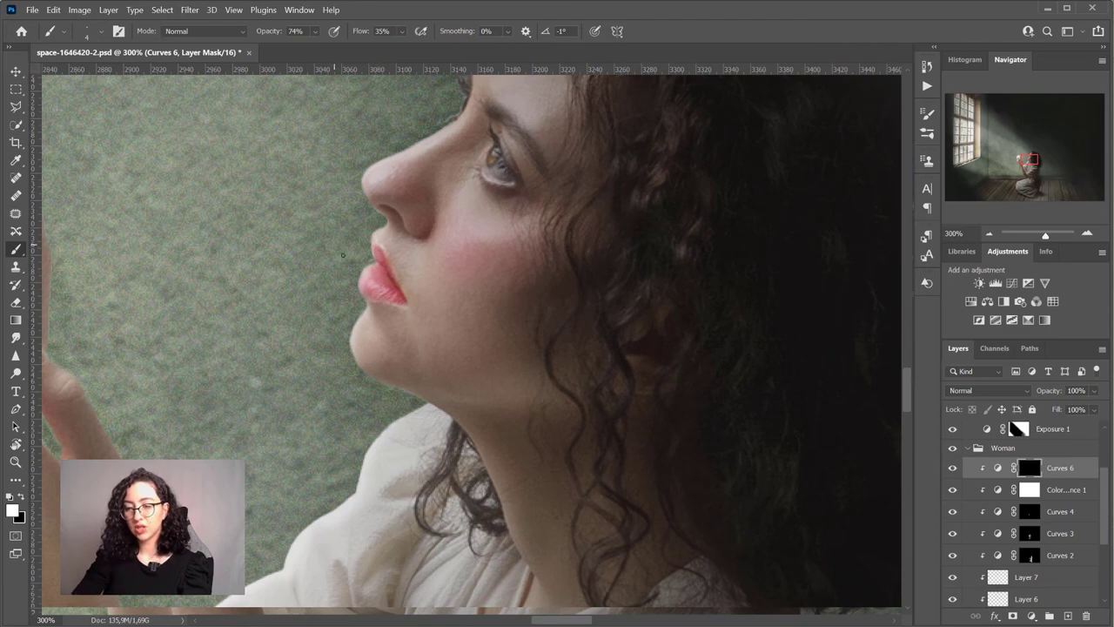
key("8")
key("9")
scroll(394, 294, "up", 1)
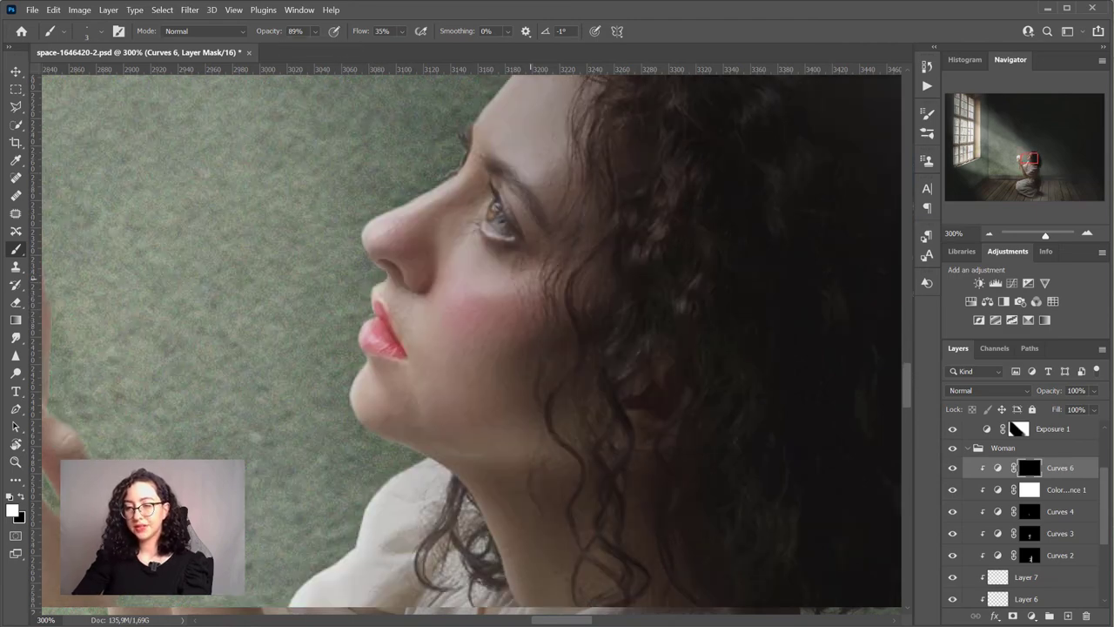
Add a darkening Curves adjustment above Curves 6, clip it to the woman and invert its mask
left_click(1031, 615)
left_click(1061, 440)
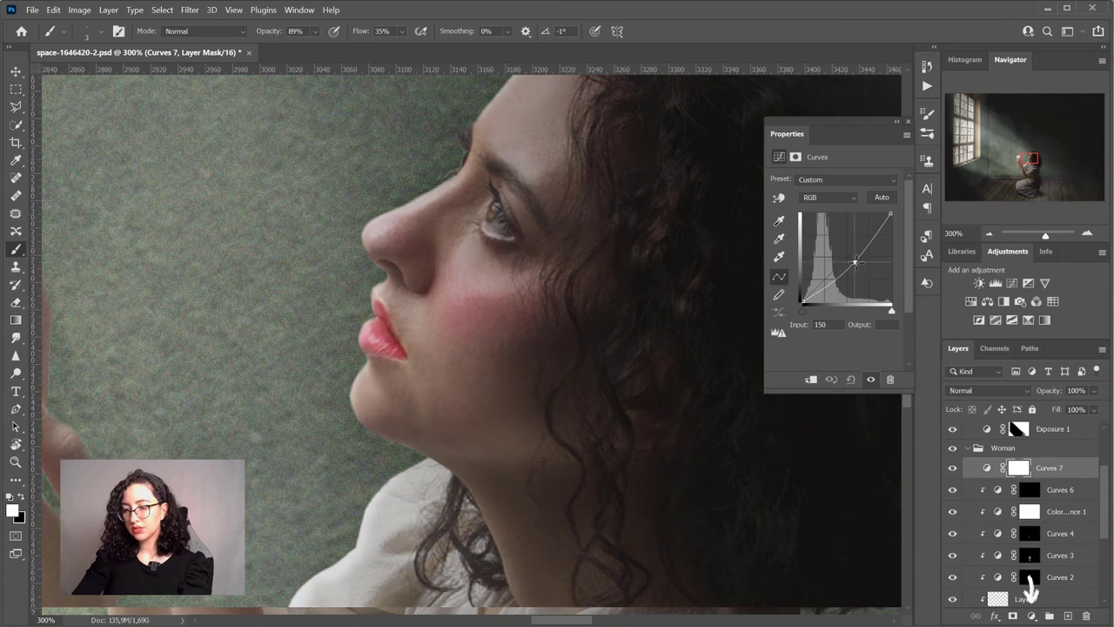
left_click_drag(855, 262, 858, 266)
left_click(896, 122)
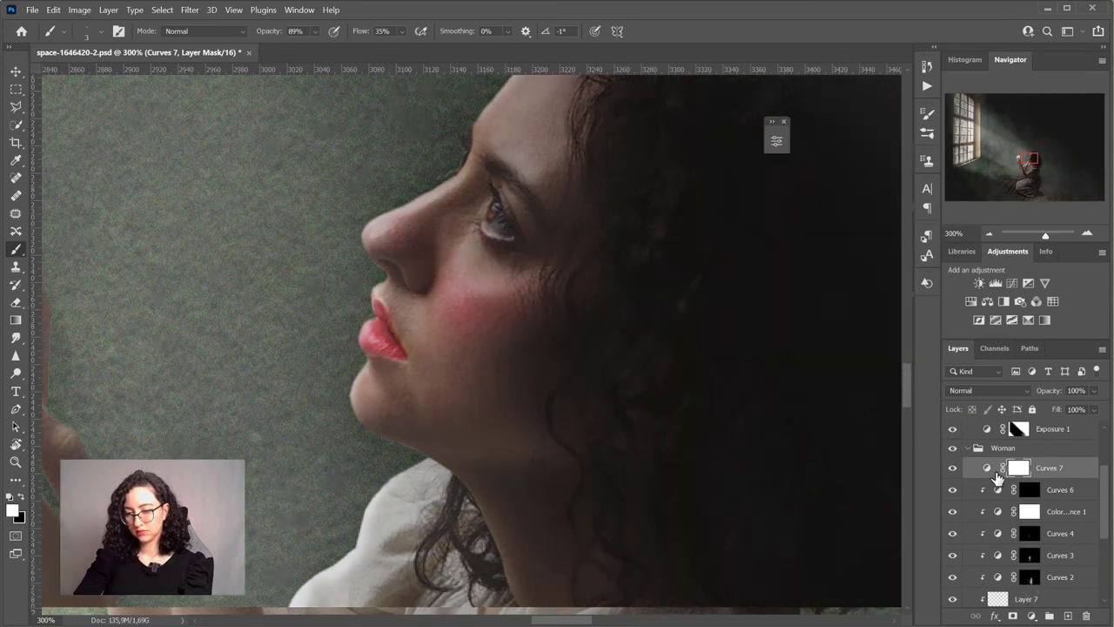
left_click(986, 480, "alt")
key("ctrl+i")
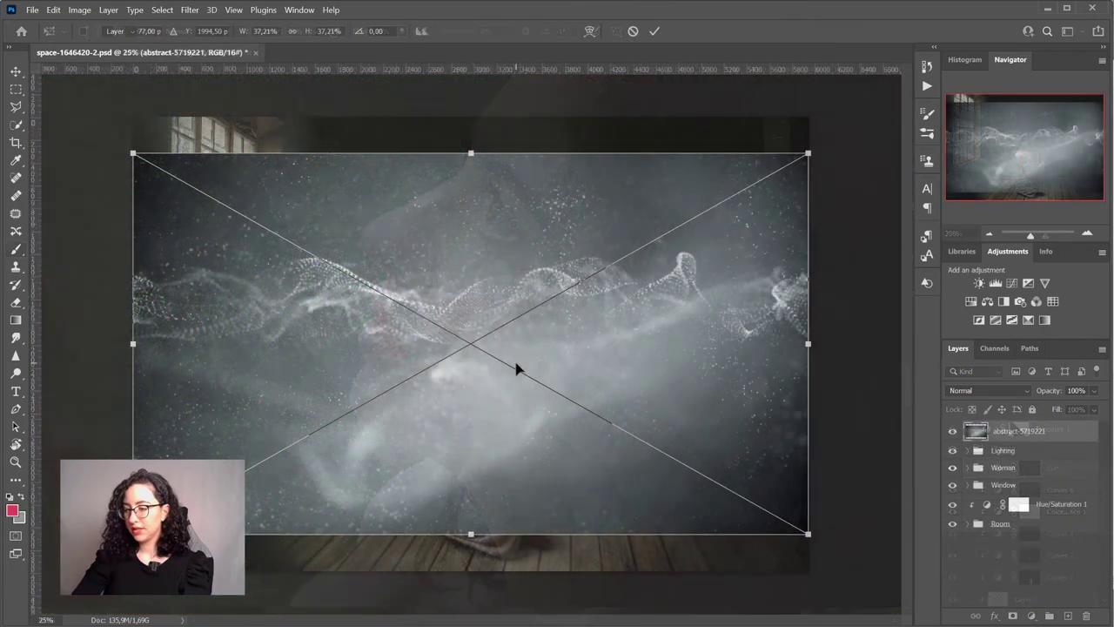
Rotate the placed abstract-5719221 particle image about 24°, enlarge it over the scene and set its blend mode to Soft Light
key("Return")
left_click_drag(844, 206, 1113, 230)
left_click_drag(635, 310, 581, 293)
key("Return")
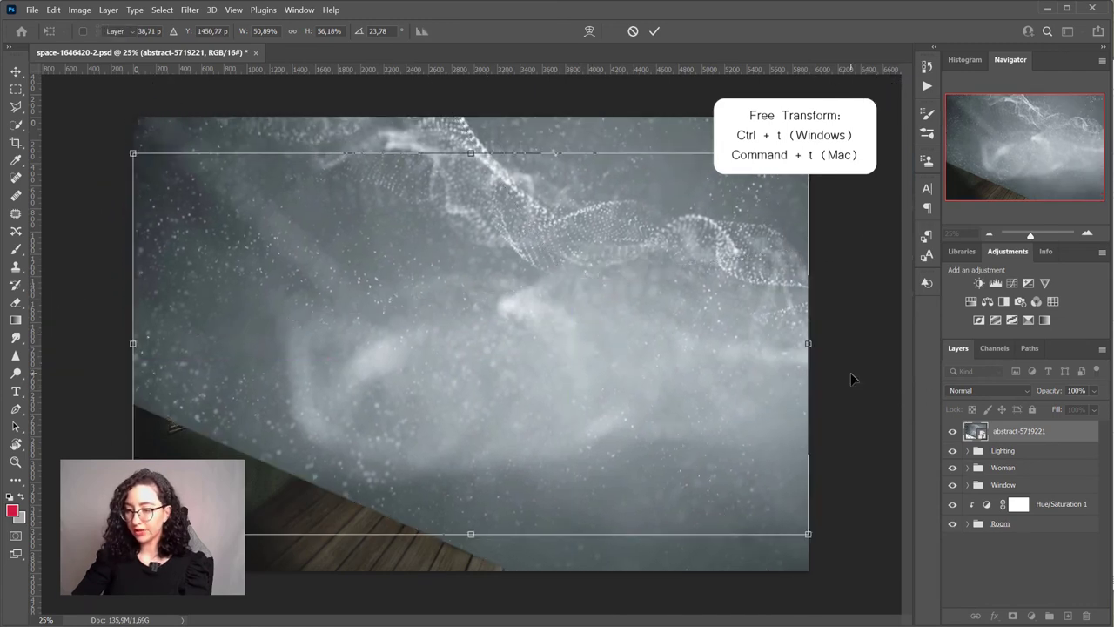
left_click(991, 389)
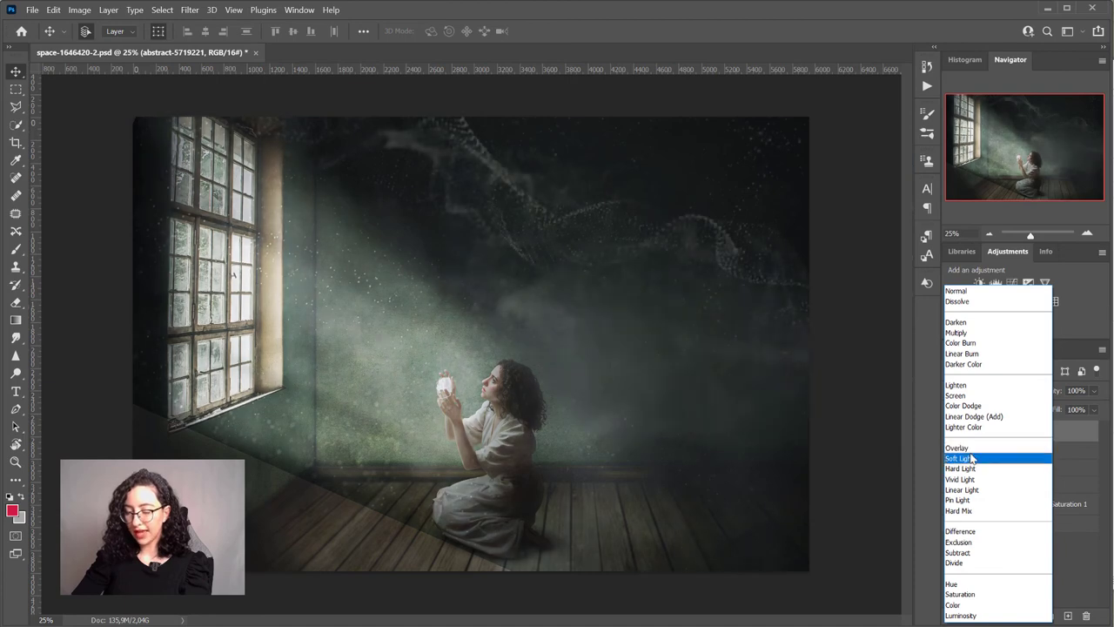
left_click(972, 459)
Reposition, rotate and enlarge the abstract-5719221 layer so its dust particles spread across the light beam and cover the canvas
left_click_drag(570, 327, 499, 448)
key("ctrl+minus")
key("ctrl+minus")
key("ctrl+t")
left_click_drag(802, 96, 786, 76)
left_click_drag(740, 310, 1061, 118)
left_click_drag(585, 385, 657, 496)
key("Return")
key("ctrl+plus")
Add a mask to the abstract-5719221 layer and brush black with a large soft brush at 35% opacity over the dark wall
left_click(23, 253)
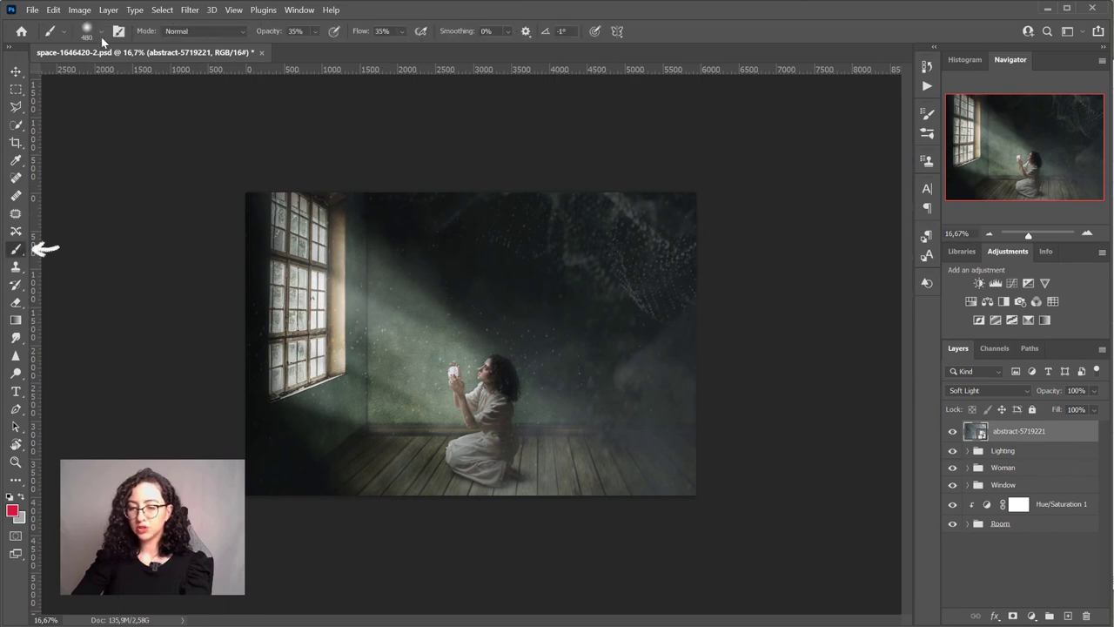
left_click(101, 36)
left_click(1012, 615)
mouse_move(427, 180)
left_mouse_down()
mouse_move(667, 307)
mouse_move(668, 288)
mouse_move(584, 186)
mouse_move(567, 215)
mouse_move(625, 262)
left_mouse_up()
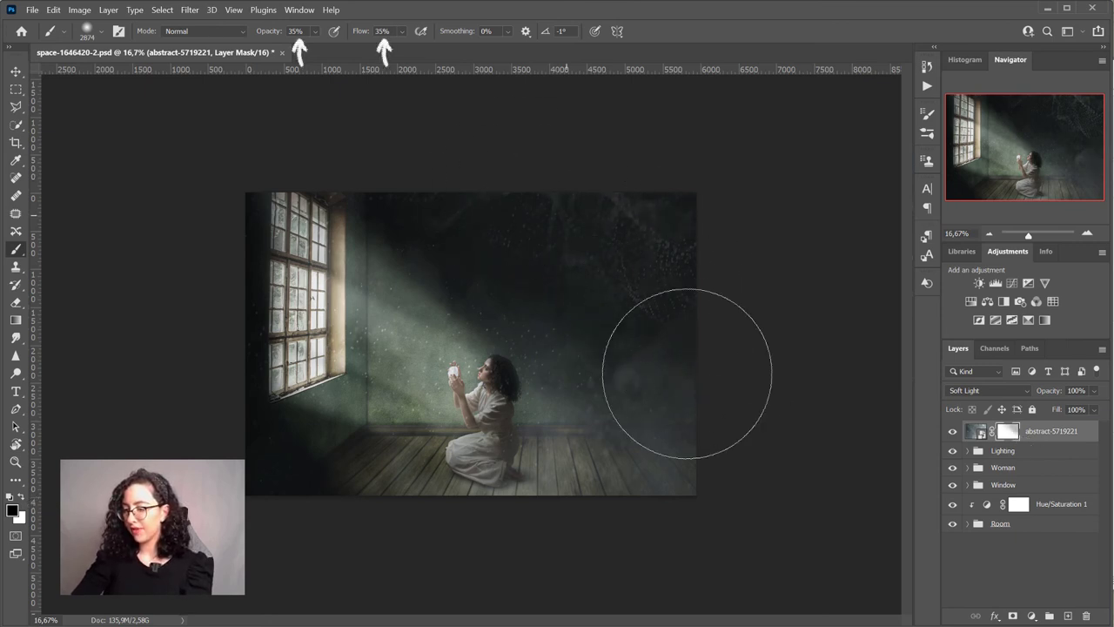
Raise the brush opacity to 100%, paint out the remaining particle texture on the dark wall, and open the layer's fill setting
left_click(315, 31)
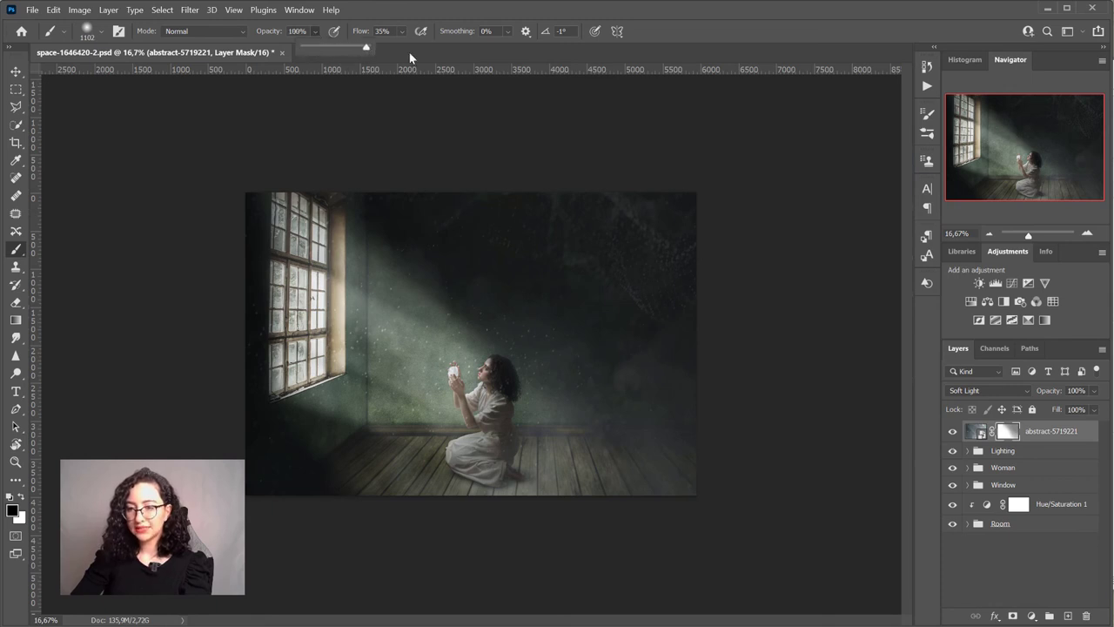
mouse_move(665, 324)
left_mouse_down()
mouse_move(670, 399)
mouse_move(705, 335)
left_mouse_up()
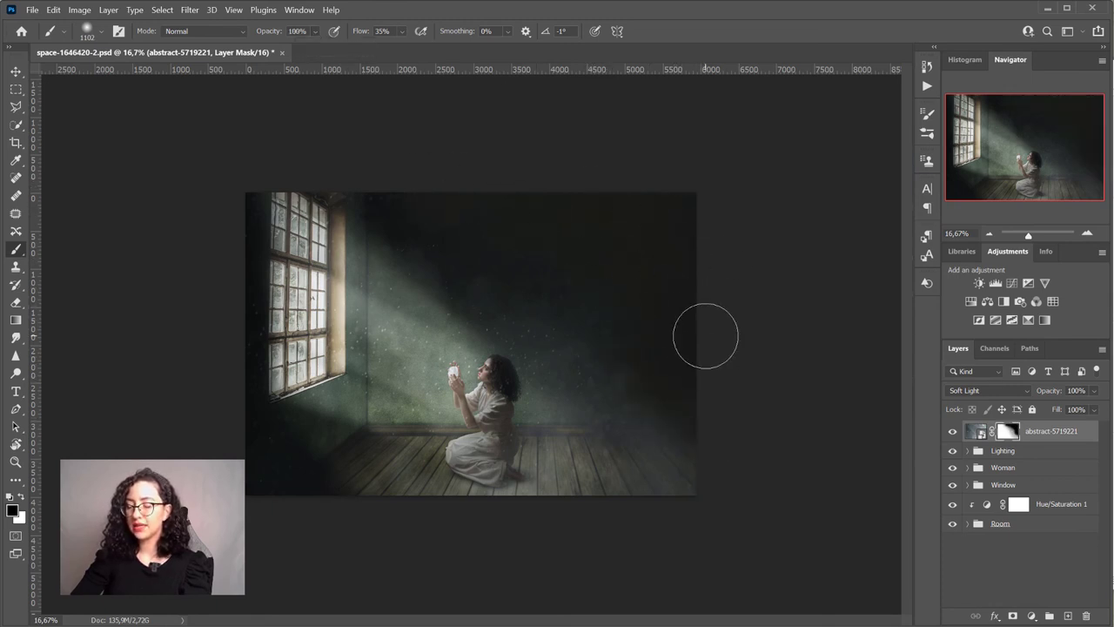
key("ctrl+plus")
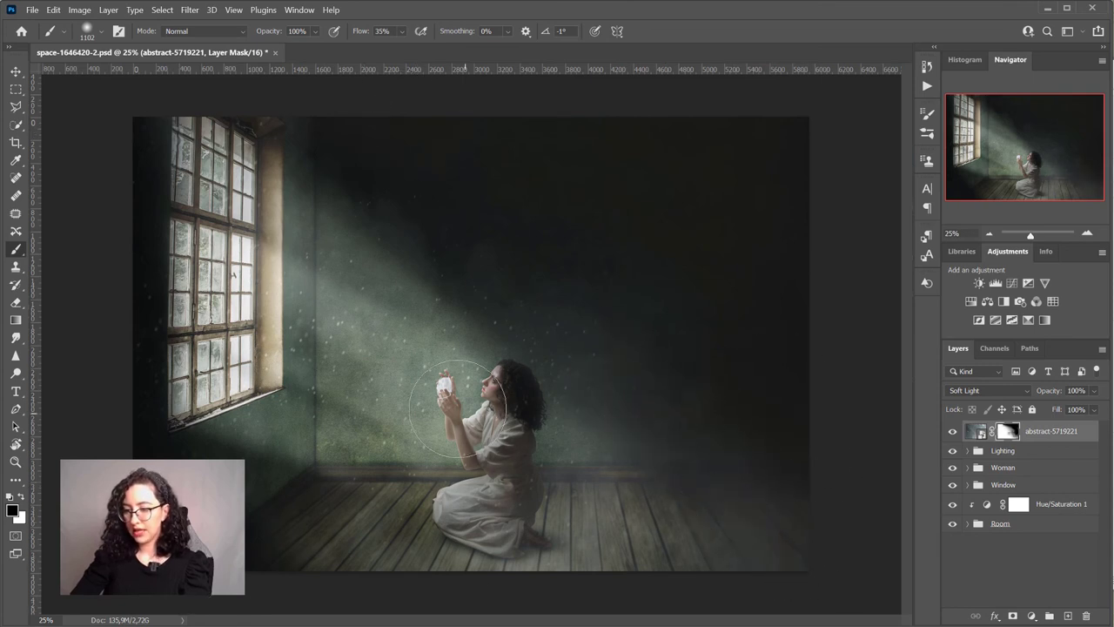
left_click(1094, 409)
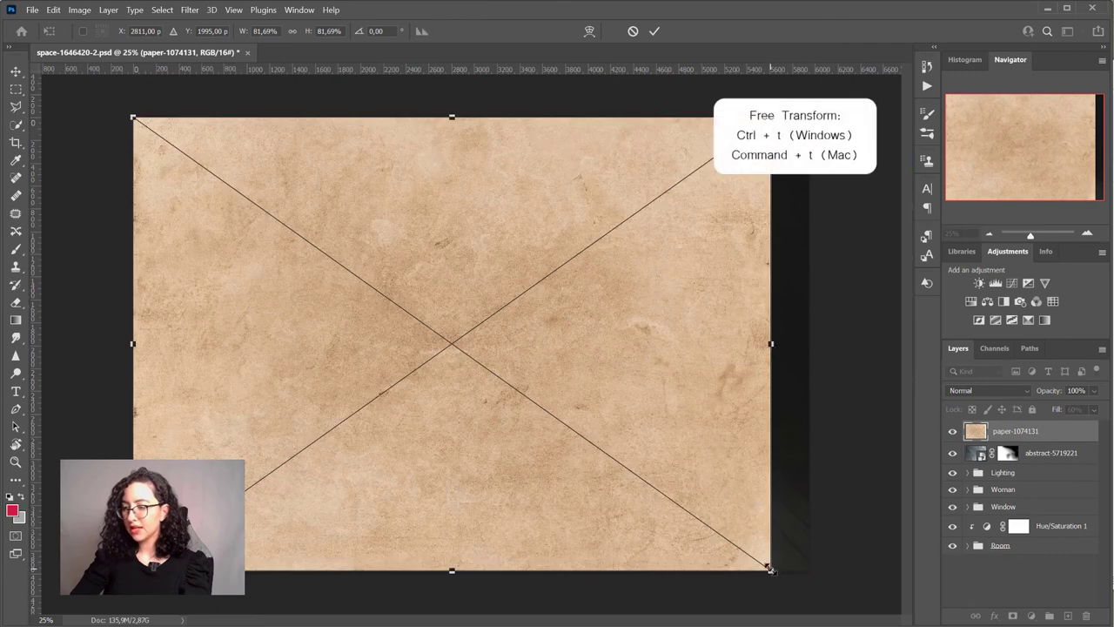
Enlarge the paper-1074131 texture to cover the whole canvas and set its blend mode to Soft Light
left_click_drag(766, 576, 837, 612)
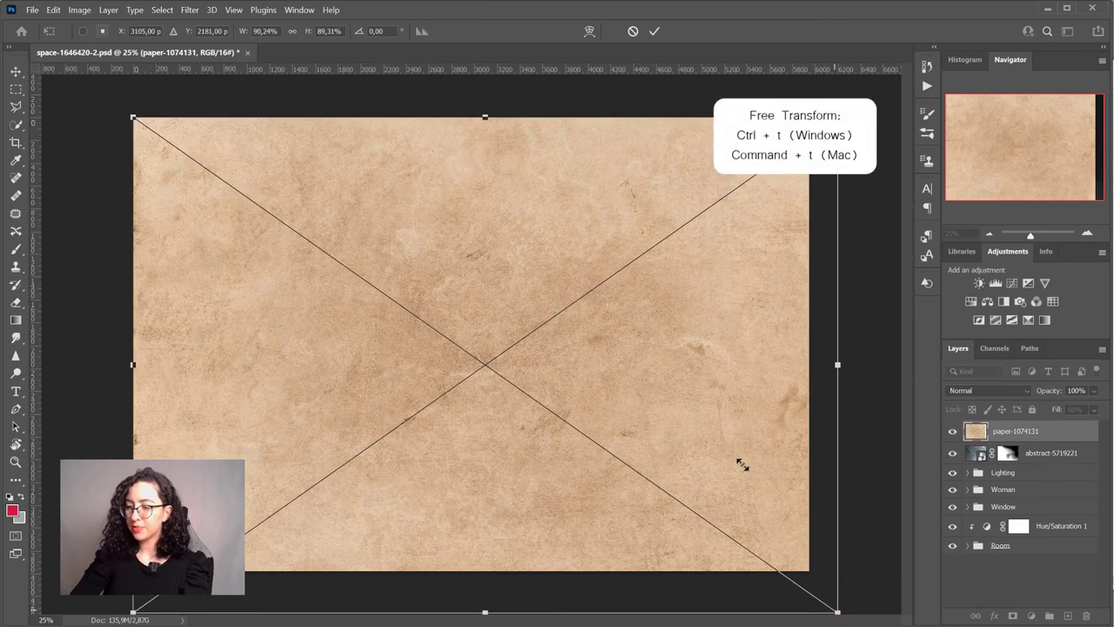
key("Return")
left_click(987, 389)
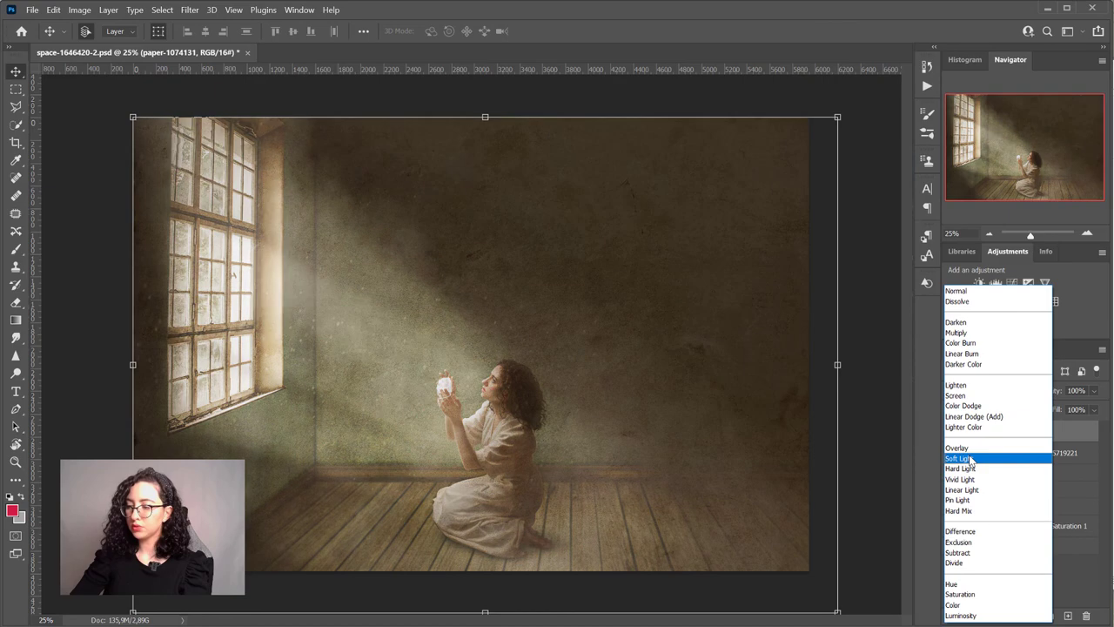
left_click(967, 458)
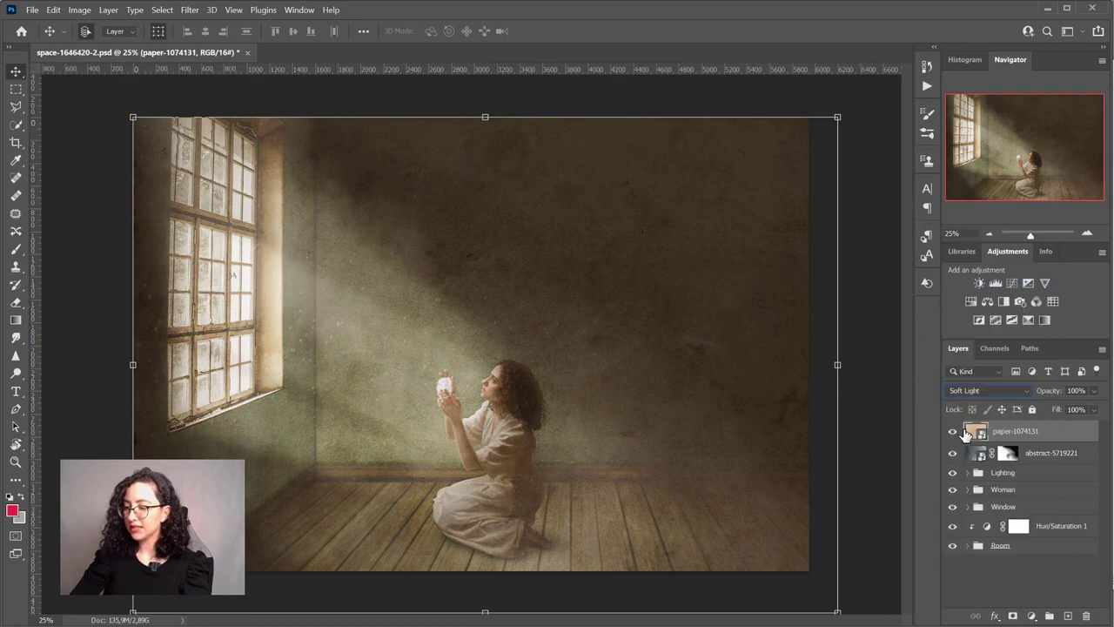
Reduce the paper-1074131 texture layer's fill to 21%
scroll(600, 426, "up", 3)
left_click(1093, 409)
left_click_drag(1096, 424, 1051, 427)
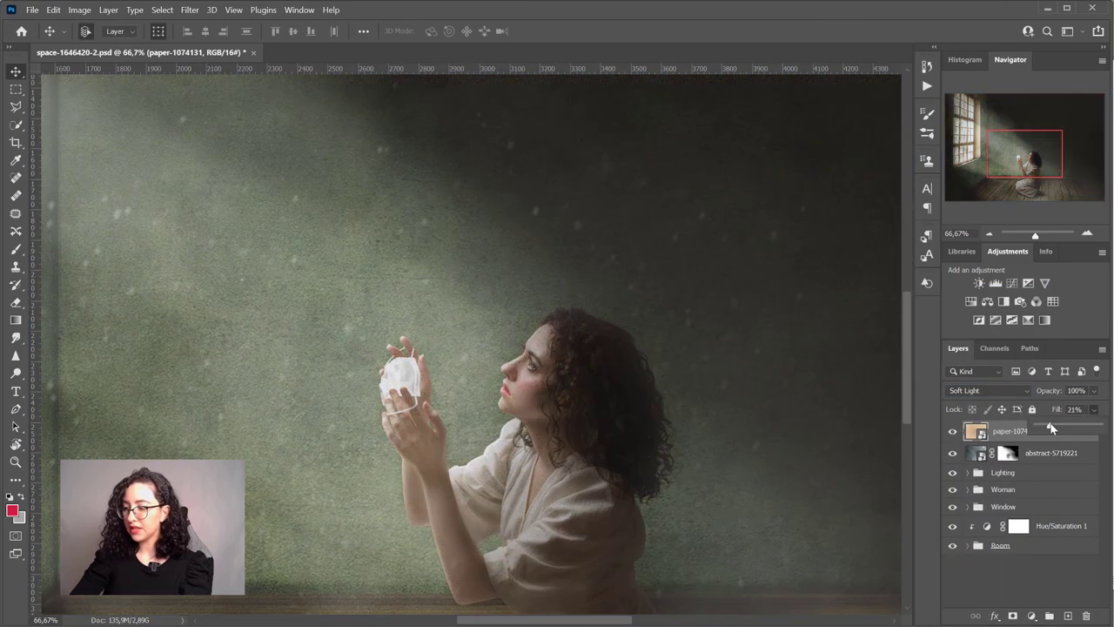
Merge all visible layers into a new layer on top and open it in the Camera Raw filter
key("ctrl+alt+shift+e")
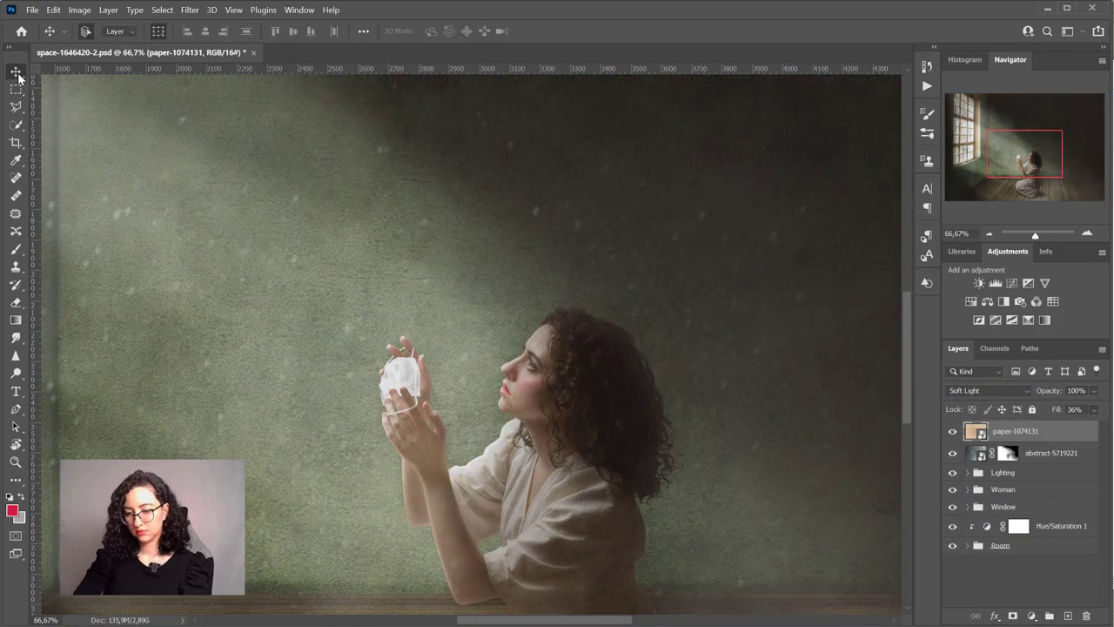
key("ctrl+0")
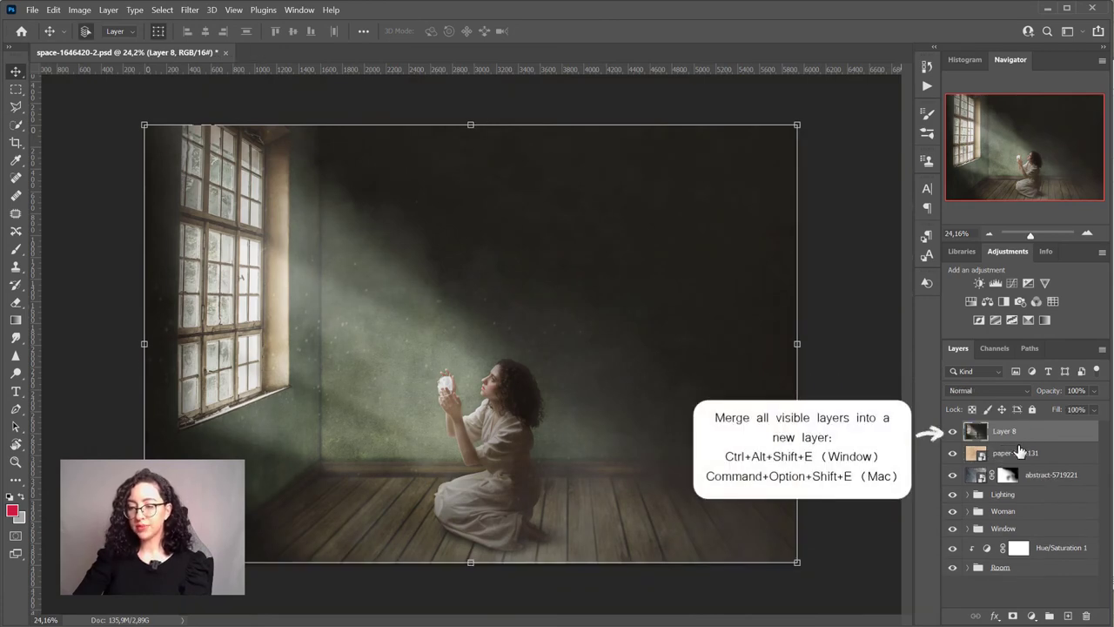
left_click(187, 10)
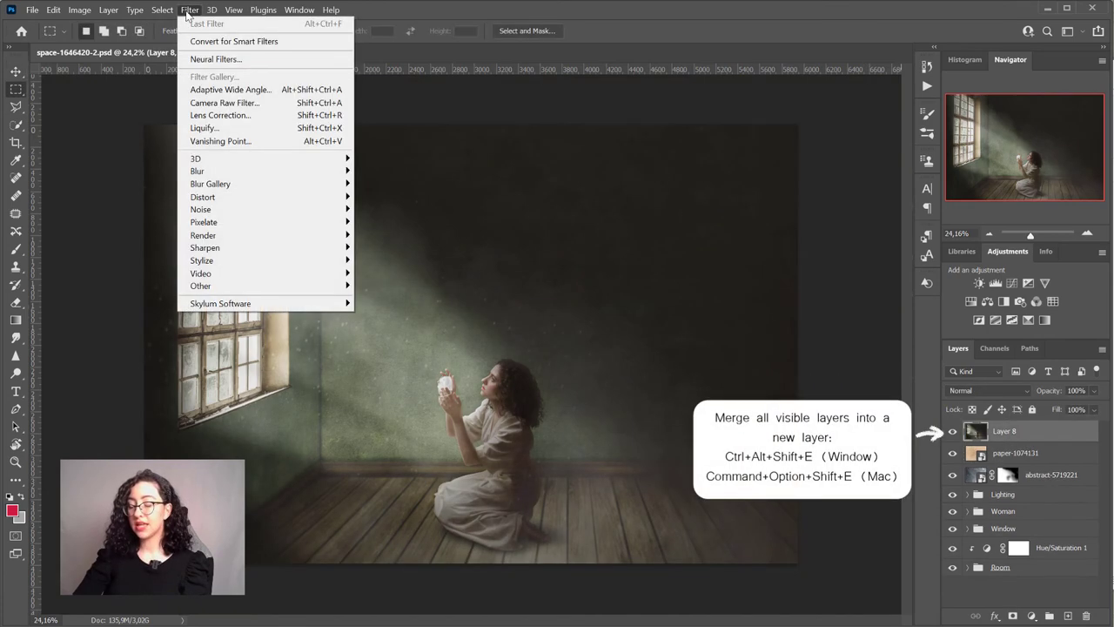
left_click(213, 105)
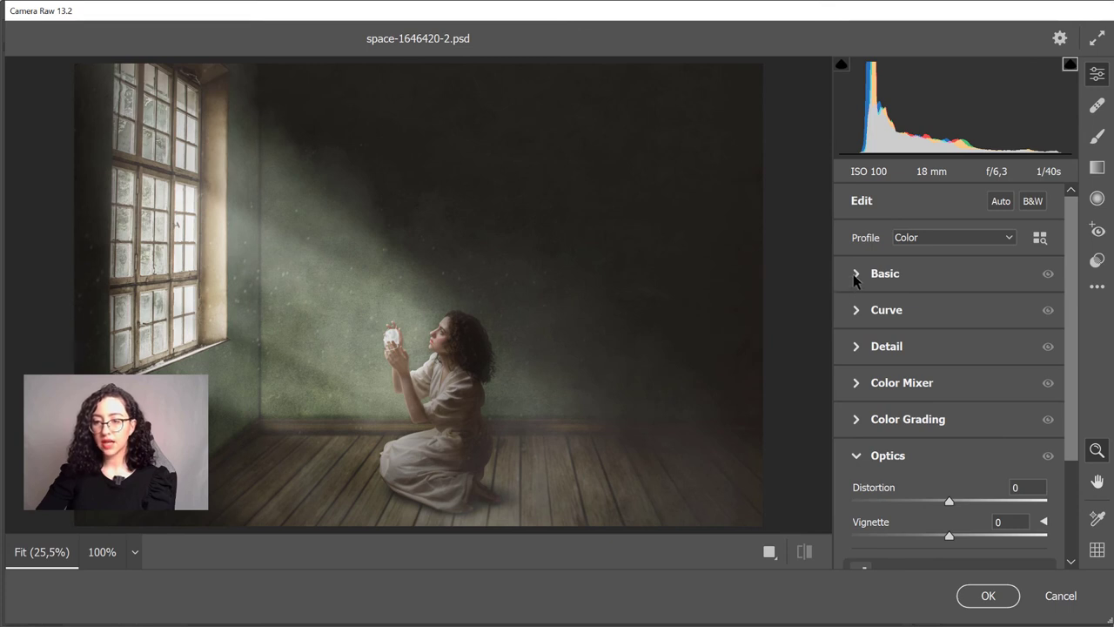
Set the basic adjustments to Temperature -2, Exposure -0.30, Contrast +1, Highlights +30 and Texture +24
left_click(856, 273)
left_click_drag(949, 346, 949, 377)
left_click_drag(948, 273, 947, 274)
left_click_drag(947, 405, 979, 406)
scroll(946, 490, "down", 1)
left_click_drag(949, 490, 972, 490)
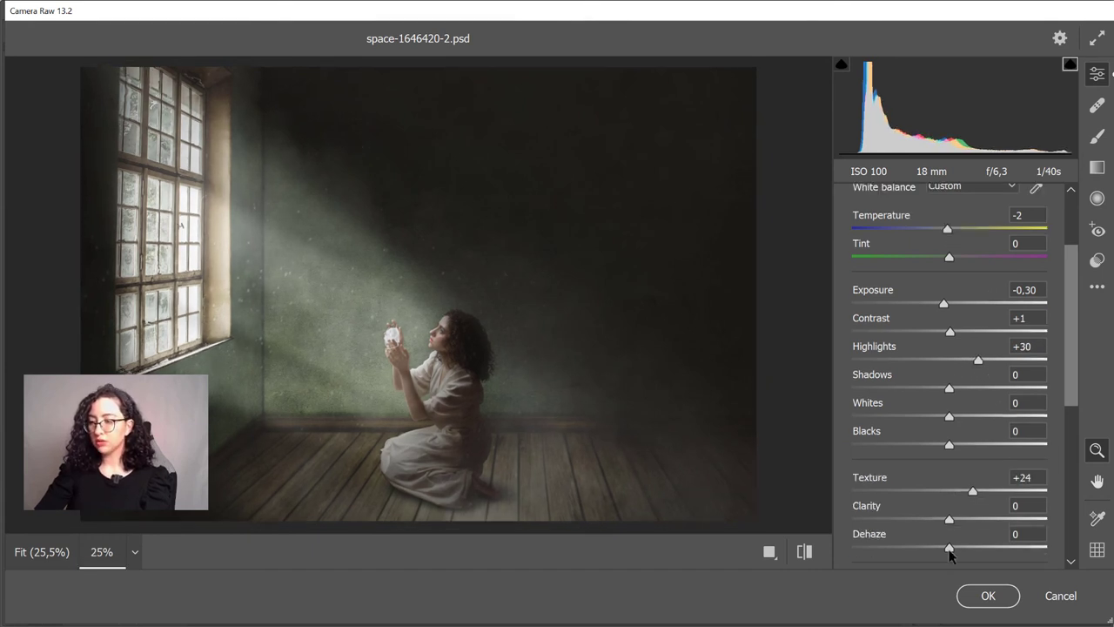
Lift the shadows and lower the midtones and highlights on the red curve, and add an RGB curve point at input 129, output 126
scroll(1063, 454, "down", 5)
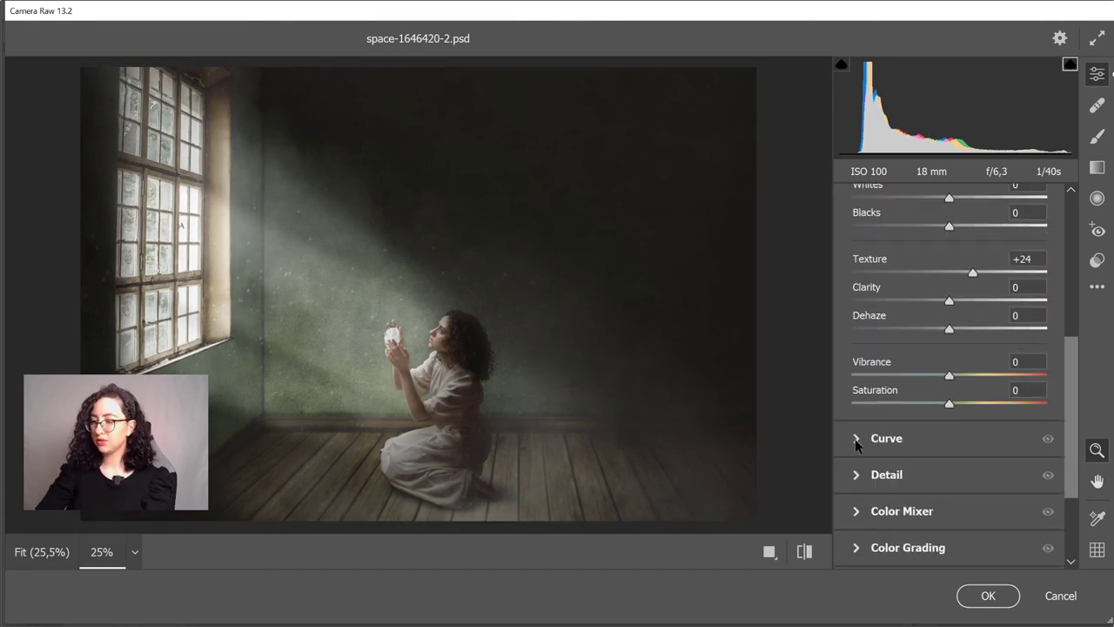
left_click(854, 438)
left_click(936, 245)
left_click(952, 371)
left_click(897, 423)
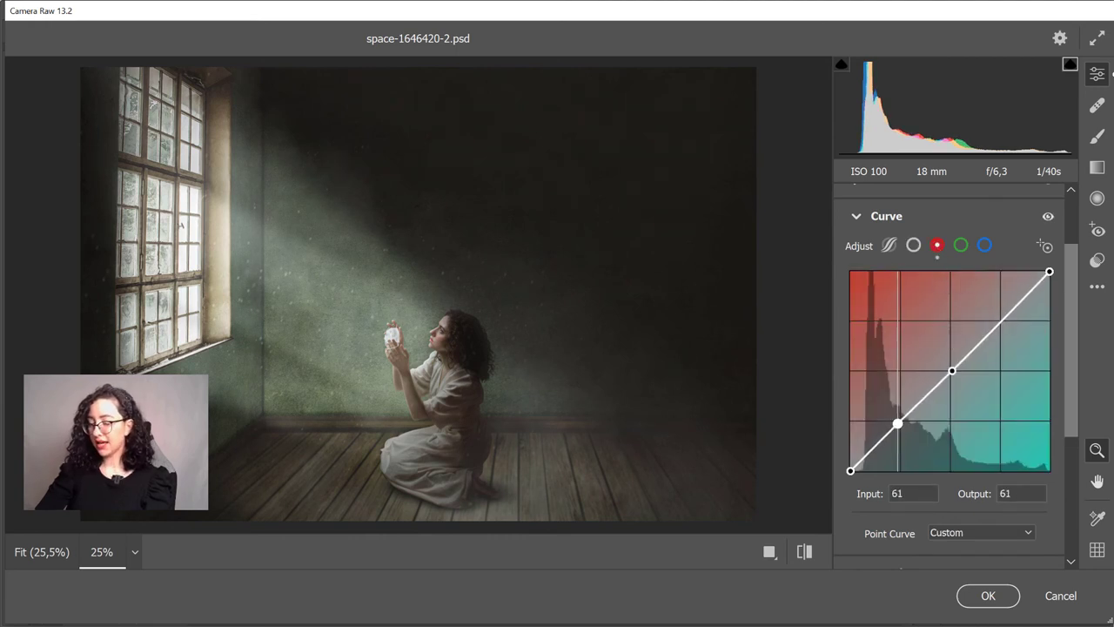
left_click_drag(898, 424, 897, 422)
left_click_drag(1001, 320, 1002, 329)
left_click_drag(897, 422, 901, 420)
left_click_drag(952, 371, 951, 374)
left_click(913, 245)
left_click(951, 372)
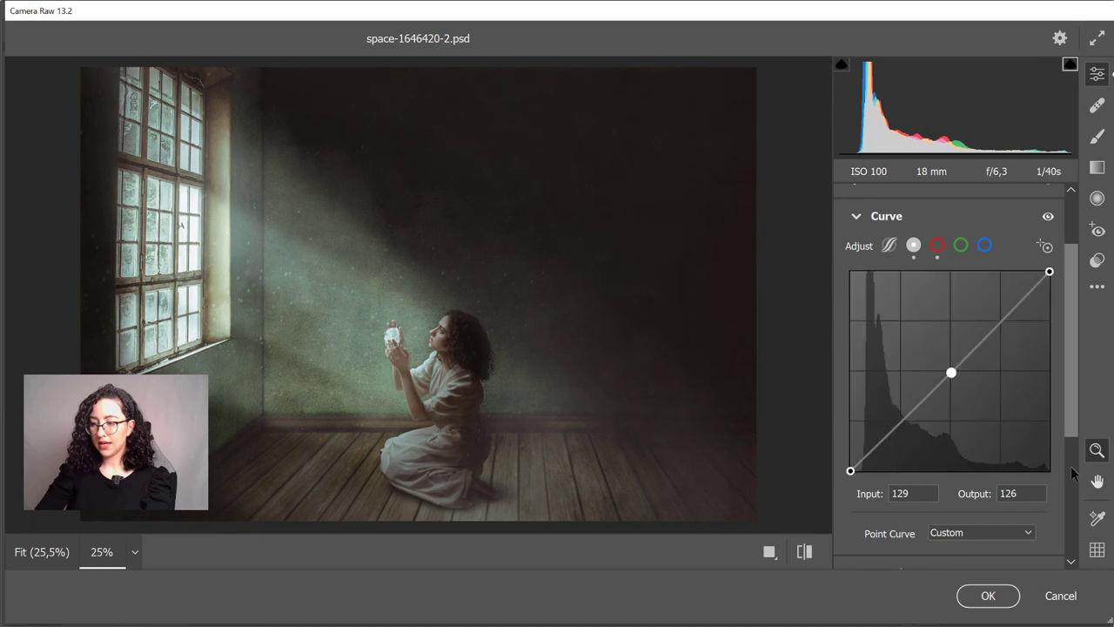
Set the detail adjustments to Sharpening 50 and Noise Reduction 25
left_click(1071, 469)
left_click(881, 398)
left_click_drag(438, 338, 522, 338)
left_click_drag(851, 377, 886, 377)
left_click_drag(852, 413, 916, 376)
left_click_drag(381, 368, 388, 368)
left_click(388, 368)
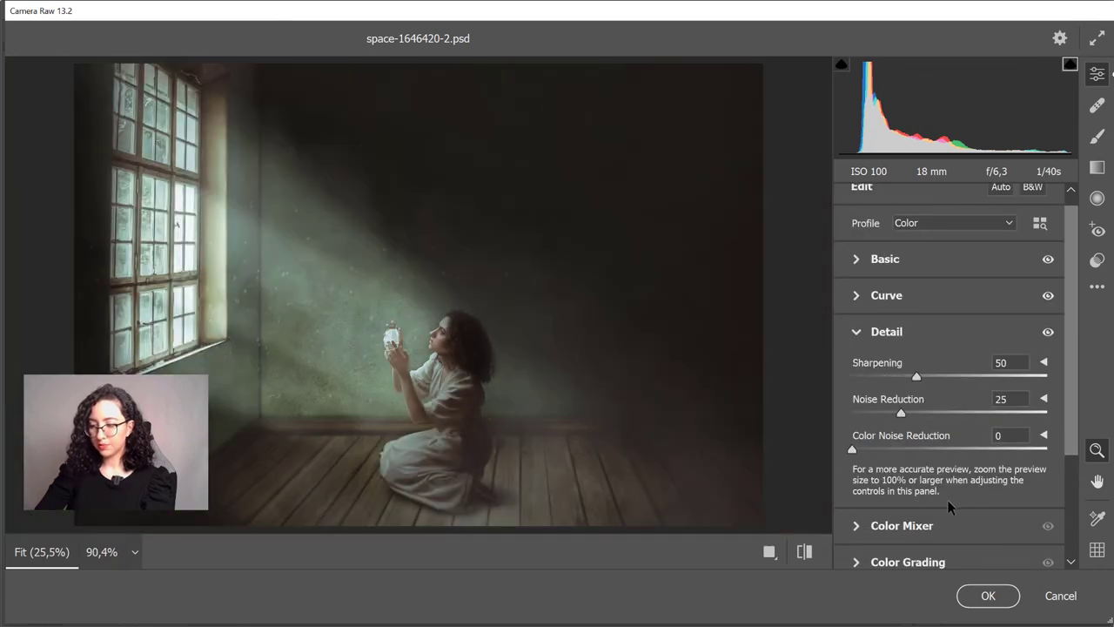
Add Grain 14 and Vignetting -4, and compare the image with its default settings
scroll(853, 527, "down", 4)
left_click(857, 515)
left_click(436, 338)
mouse_move(883, 480)
left_mouse_down()
mouse_move(868, 480)
mouse_move(879, 480)
left_mouse_up()
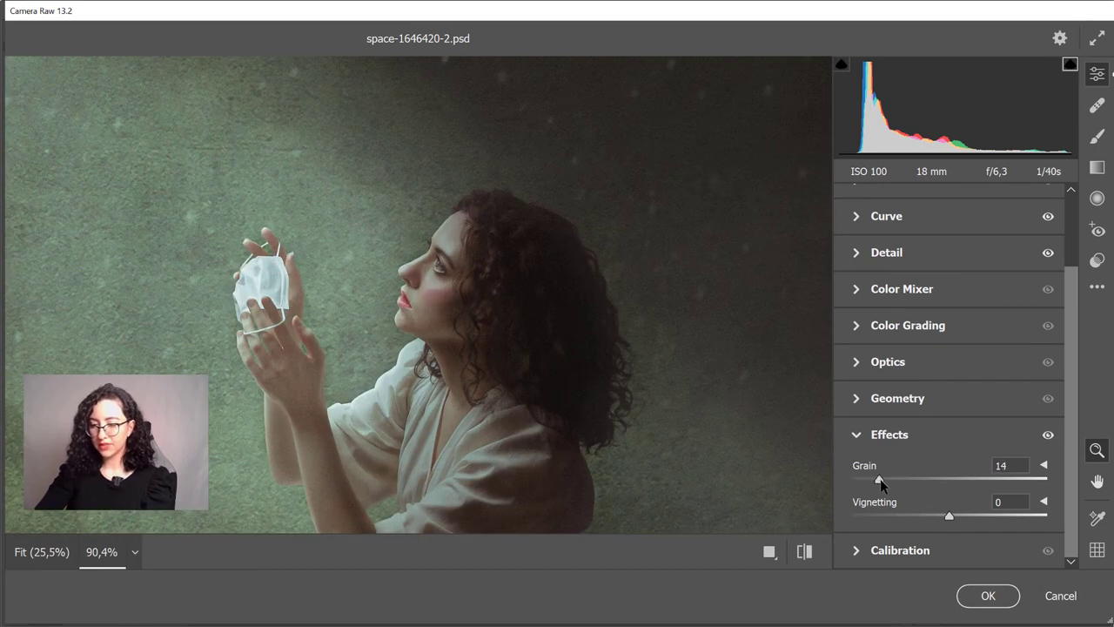
key("ctrl+0")
left_click_drag(949, 516, 946, 516)
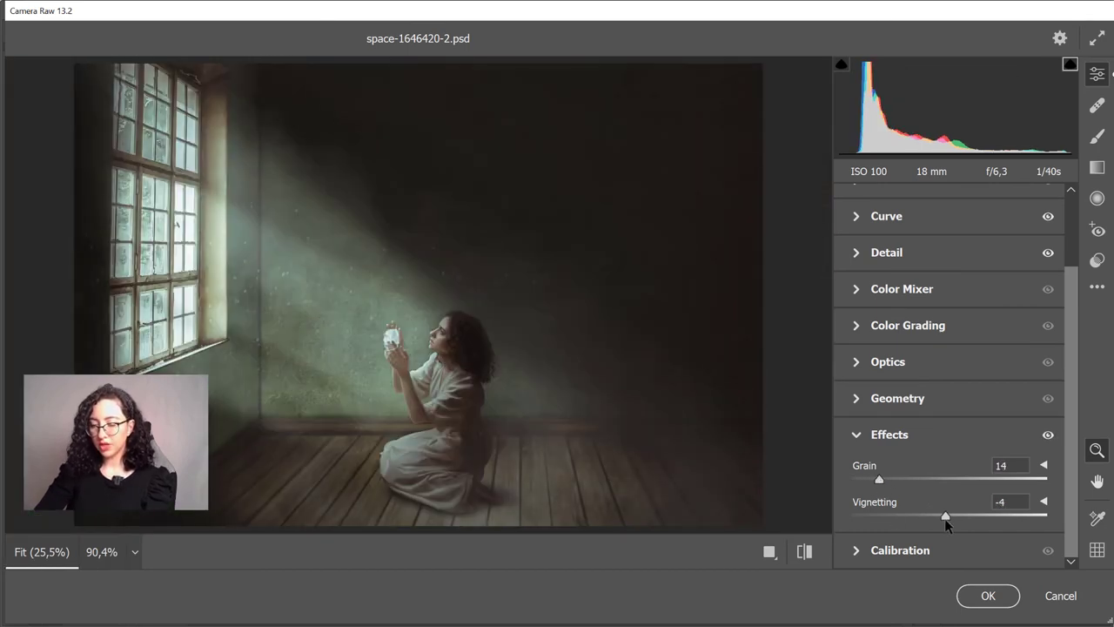
left_click(804, 551)
left_click(804, 551)
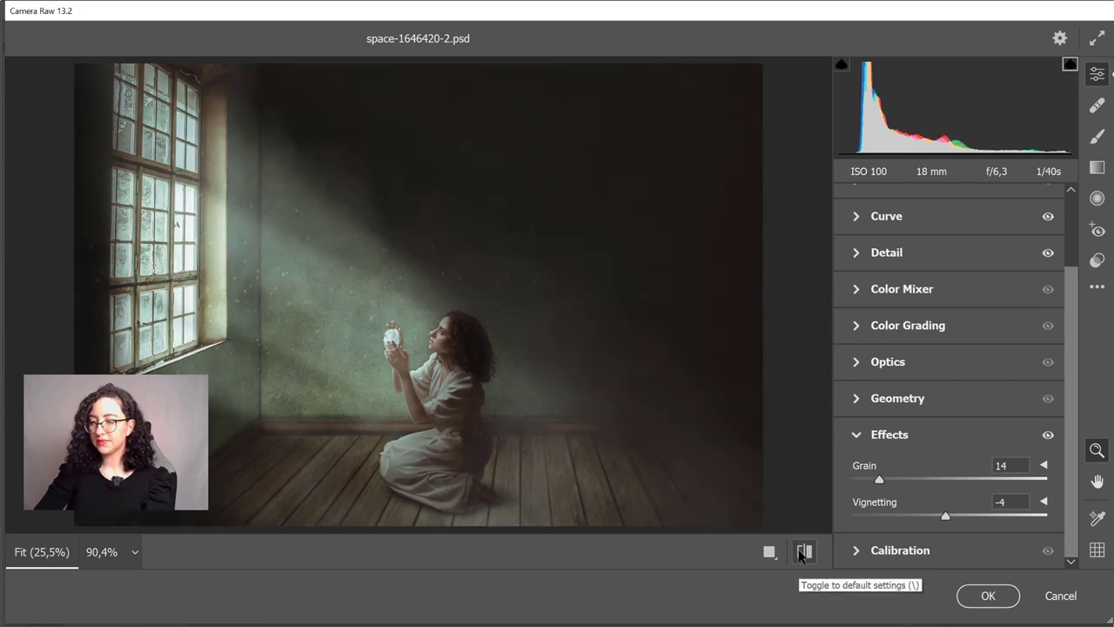
Lower several Color Mixer values slightly to mute the room's greens and apply the Camera Raw adjustments
left_click(856, 441)
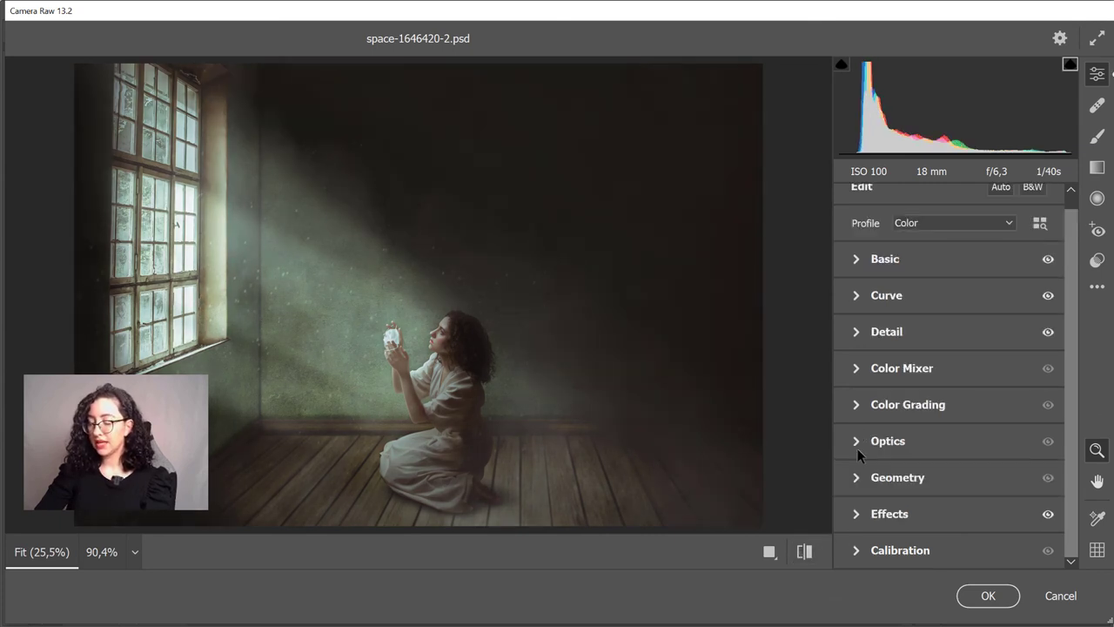
left_click(855, 369)
left_click(861, 283)
mouse_move(948, 334)
left_mouse_down()
mouse_move(906, 333)
mouse_move(942, 334)
left_mouse_up()
left_click(460, 362)
key("ctrl+minus")
key("ctrl+minus")
key("ctrl+minus")
key("ctrl+minus")
mouse_move(949, 389)
left_mouse_down()
mouse_move(933, 391)
mouse_move(973, 396)
mouse_move(936, 397)
left_mouse_up()
mouse_move(949, 418)
left_mouse_down()
mouse_move(900, 427)
mouse_move(974, 422)
mouse_move(939, 428)
left_mouse_up()
key("Return")
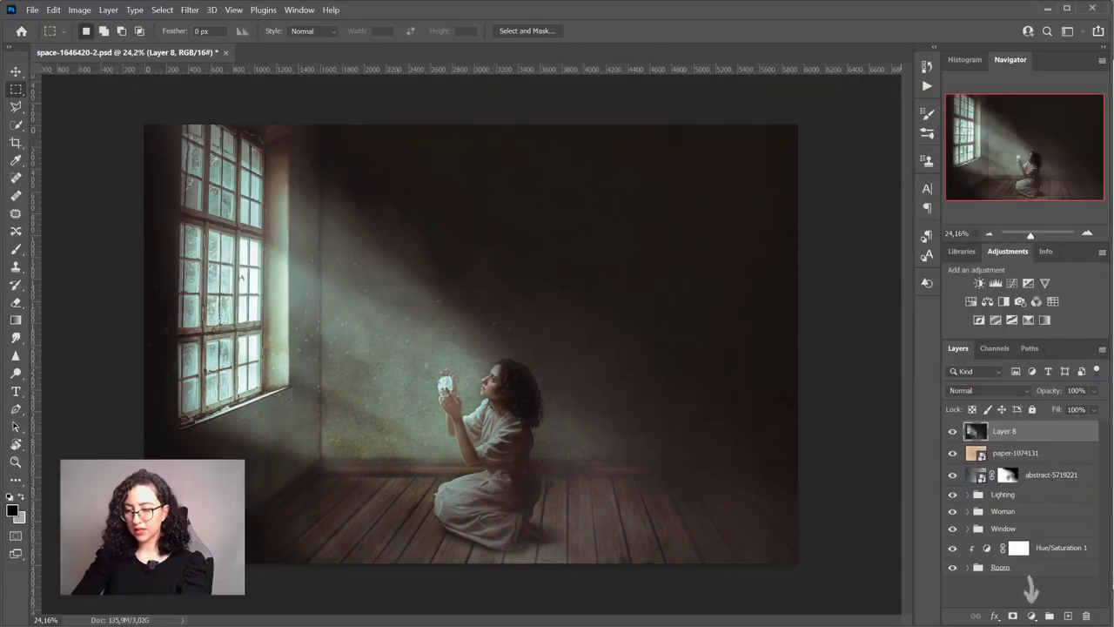
Add an Exposure adjustment layer above the merged layer with its exposure lowered to about -1.97
left_click(1032, 616)
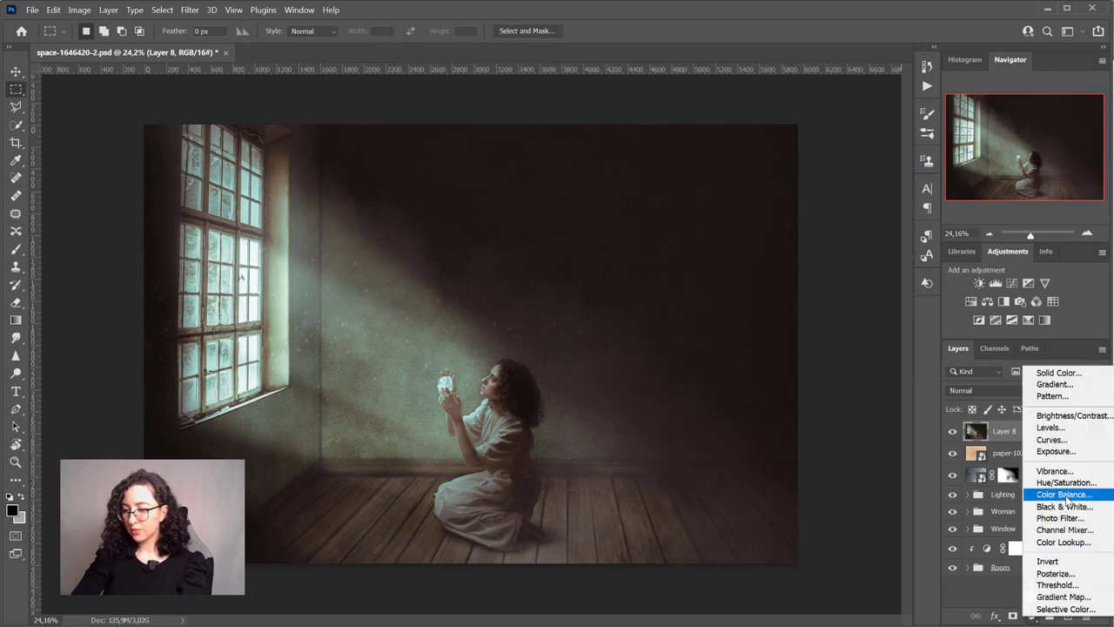
left_click(1055, 450)
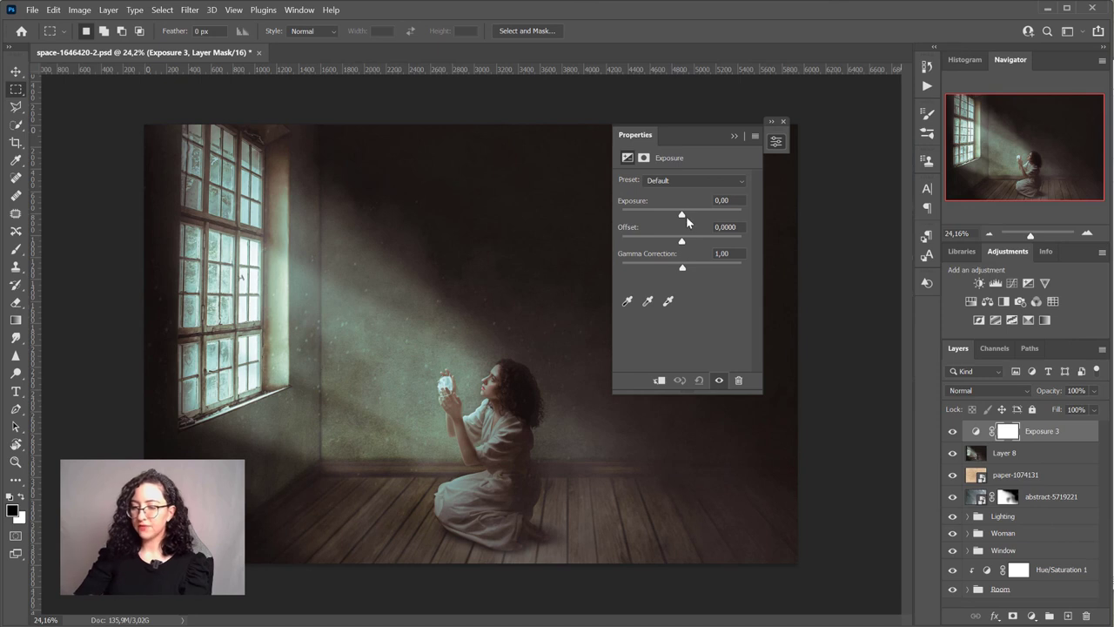
left_click_drag(681, 217, 667, 215)
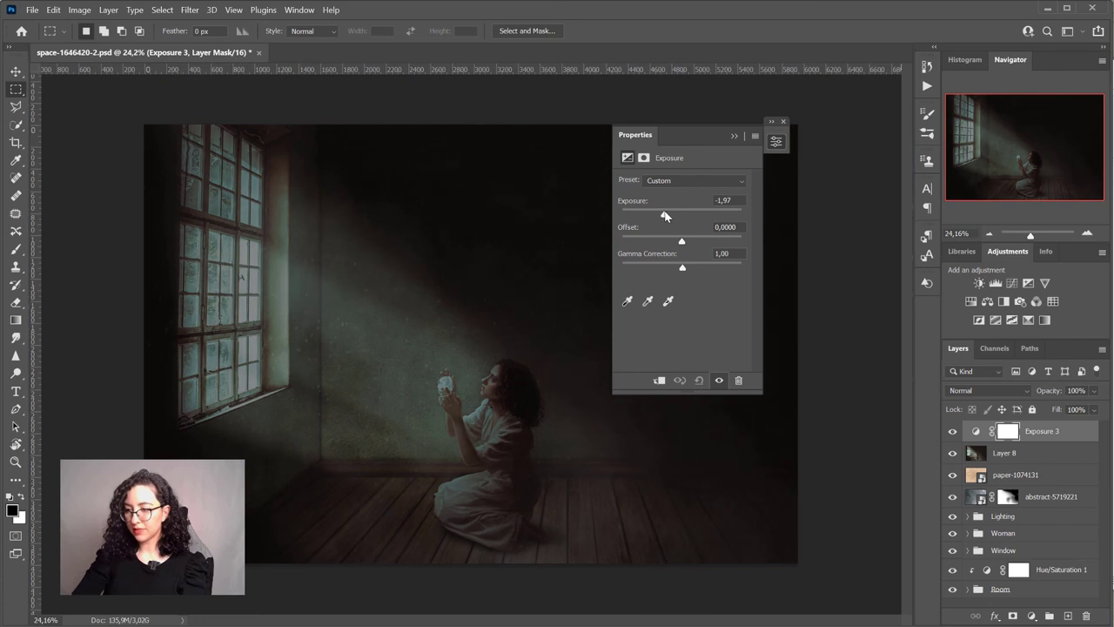
left_click(736, 136)
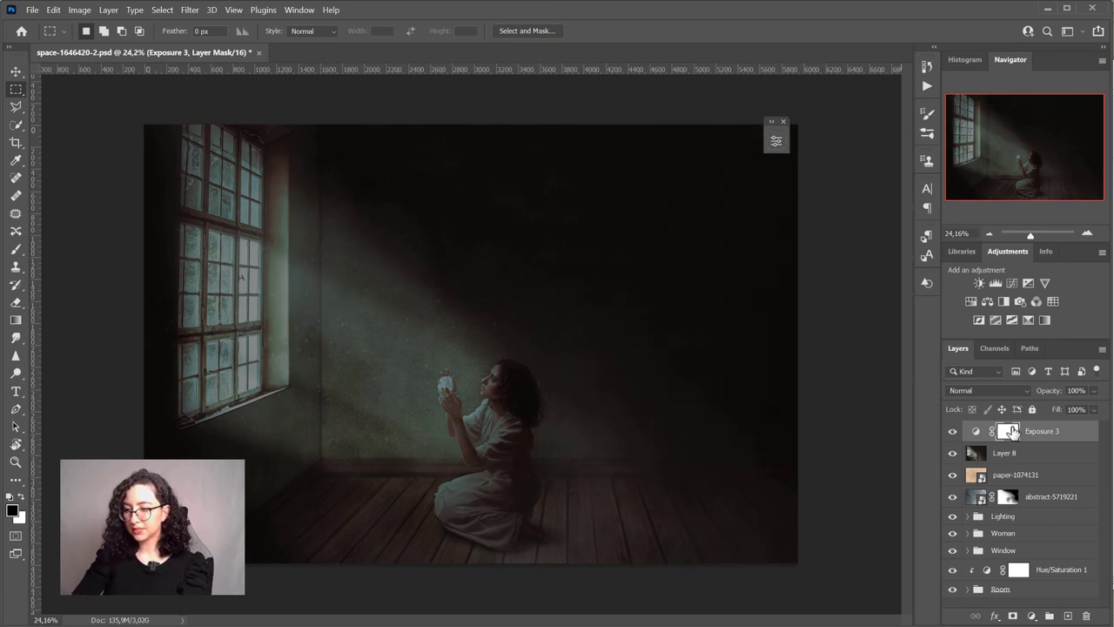
Invert the Exposure layer's mask and draw linear gradients on it to darken the upper and lower parts of the image
key("ctrl+i")
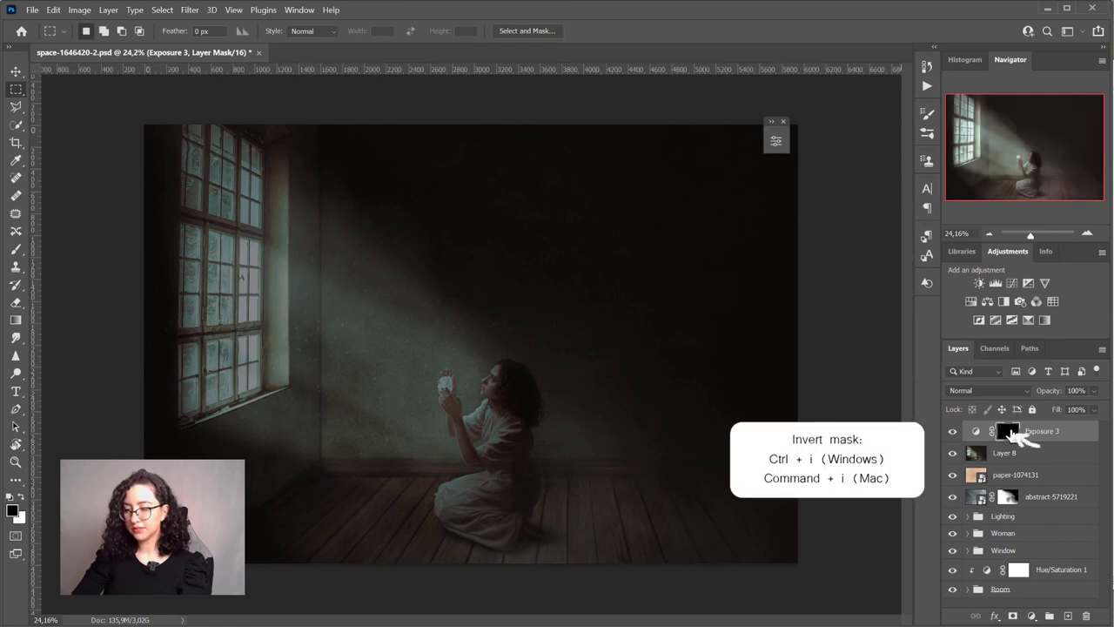
key("g")
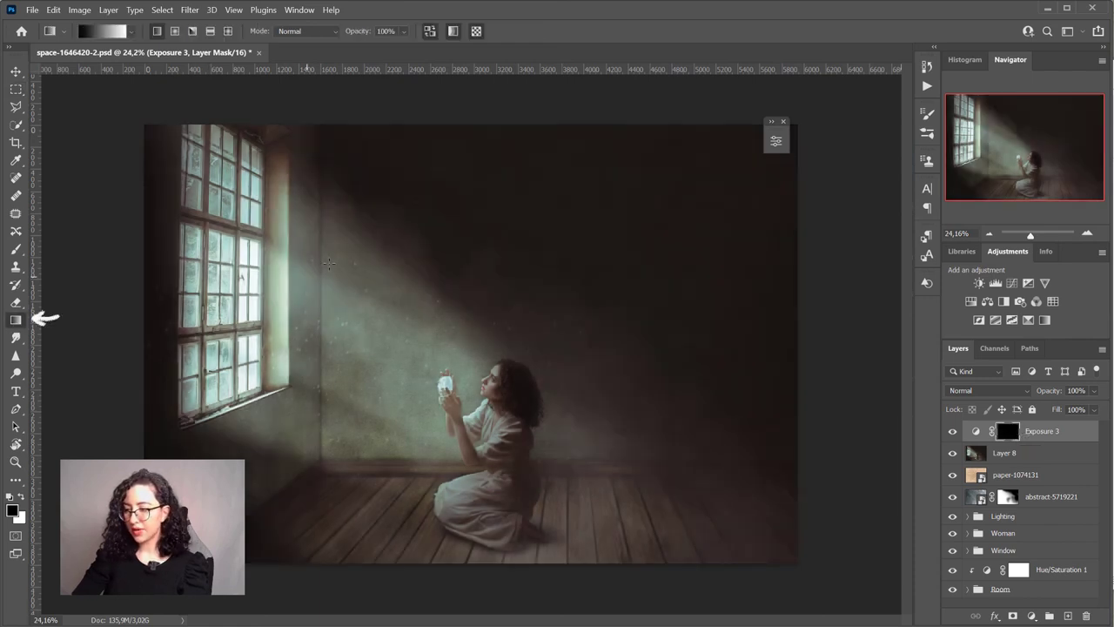
left_click_drag(476, 198, 477, 461)
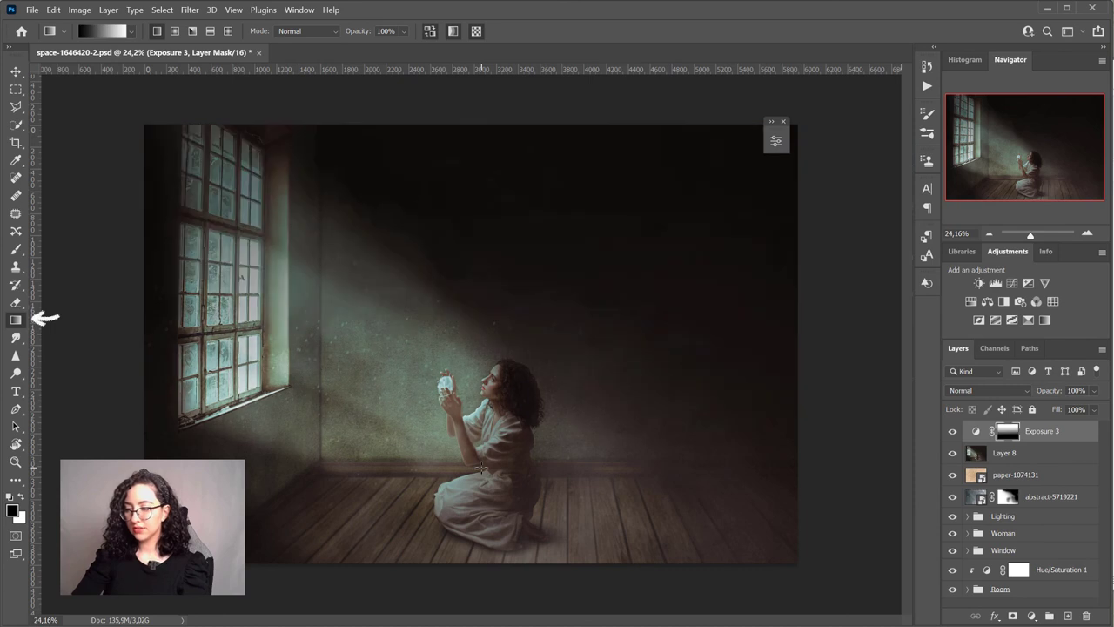
left_click_drag(486, 584, 482, 388)
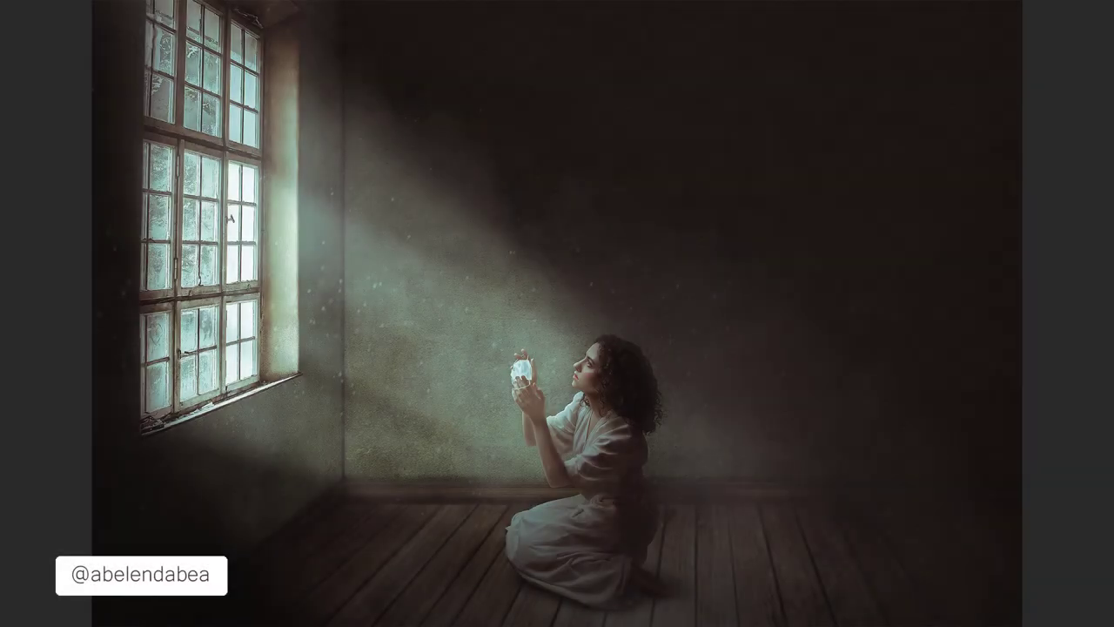